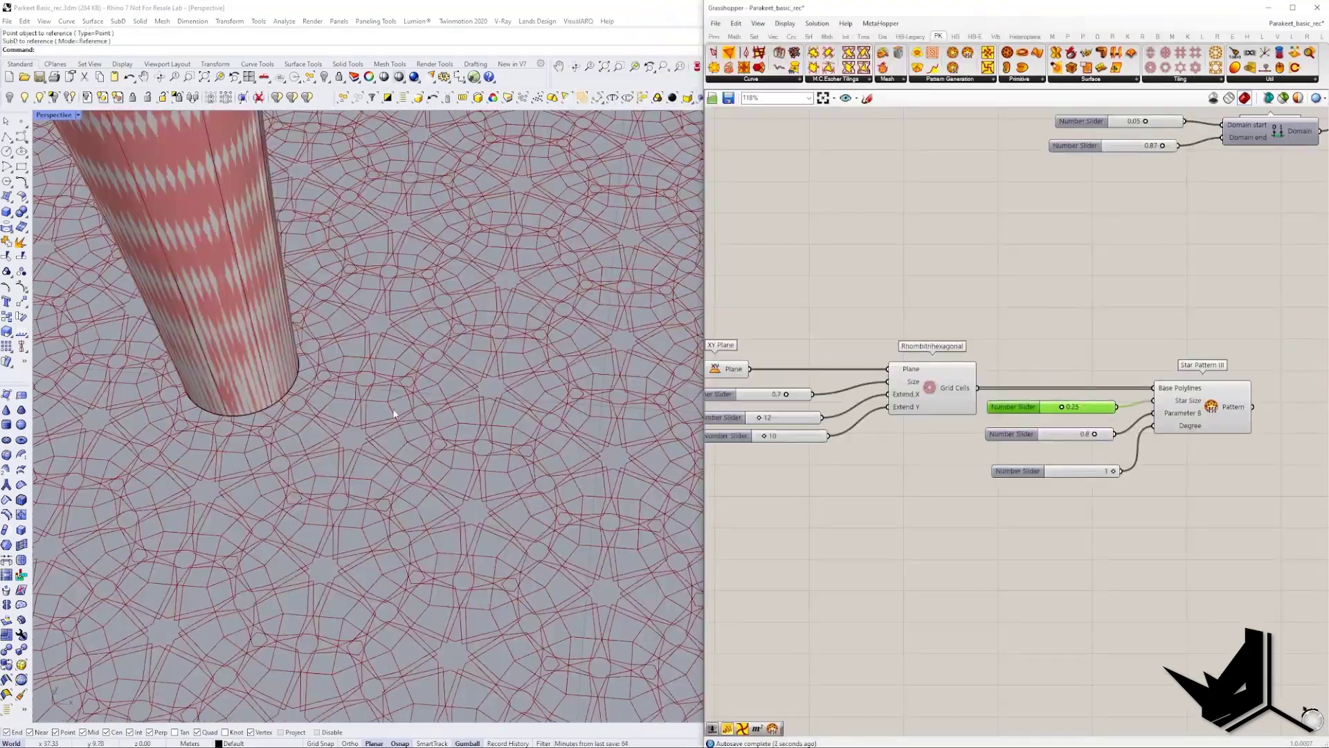
Step: Increase the star size of the Star Pattern component built on the Rhombitrihexagonal grid
shift+right_drag(394, 414, 457, 415)
scroll(457, 416, up, 3)
drag(1064, 407, 1077, 408)
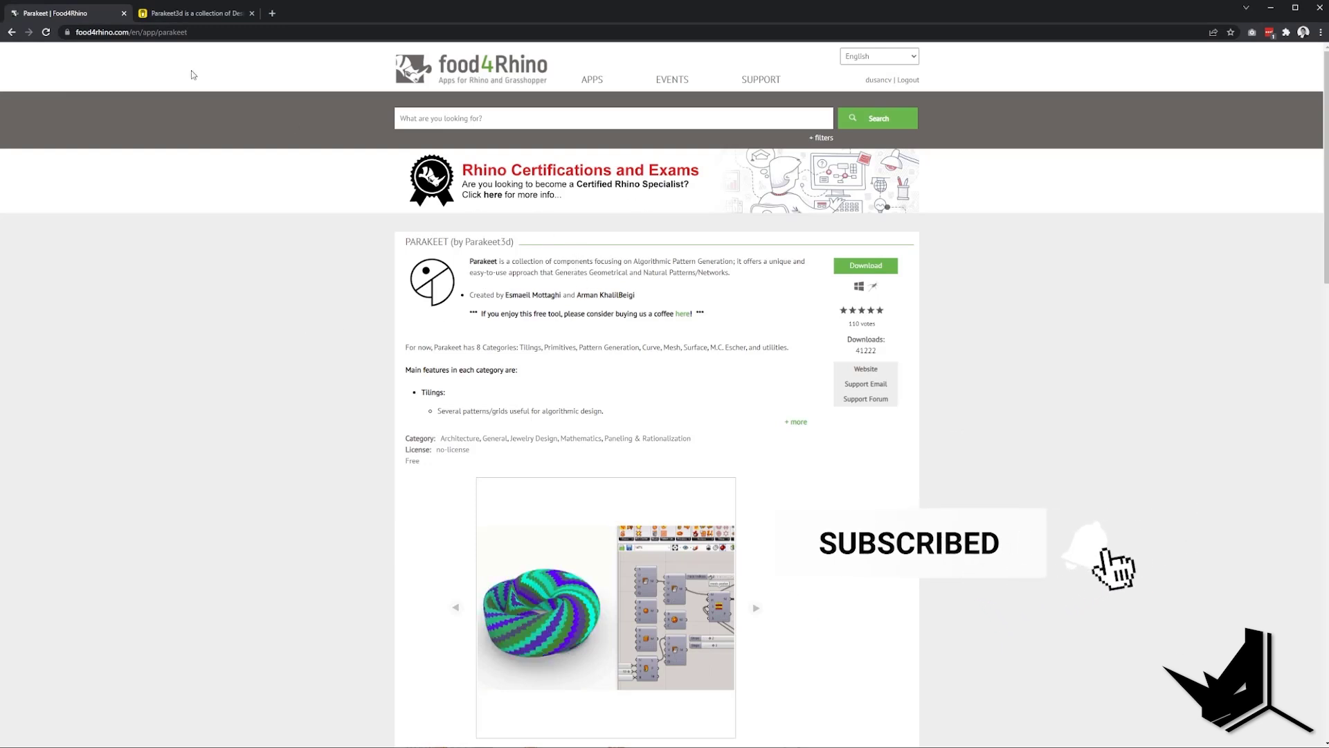
Step: Switch to the web browser and examine the Parakeet plugin's address and description on food4Rhino
click(143, 35)
click(215, 32)
triple_click(215, 32)
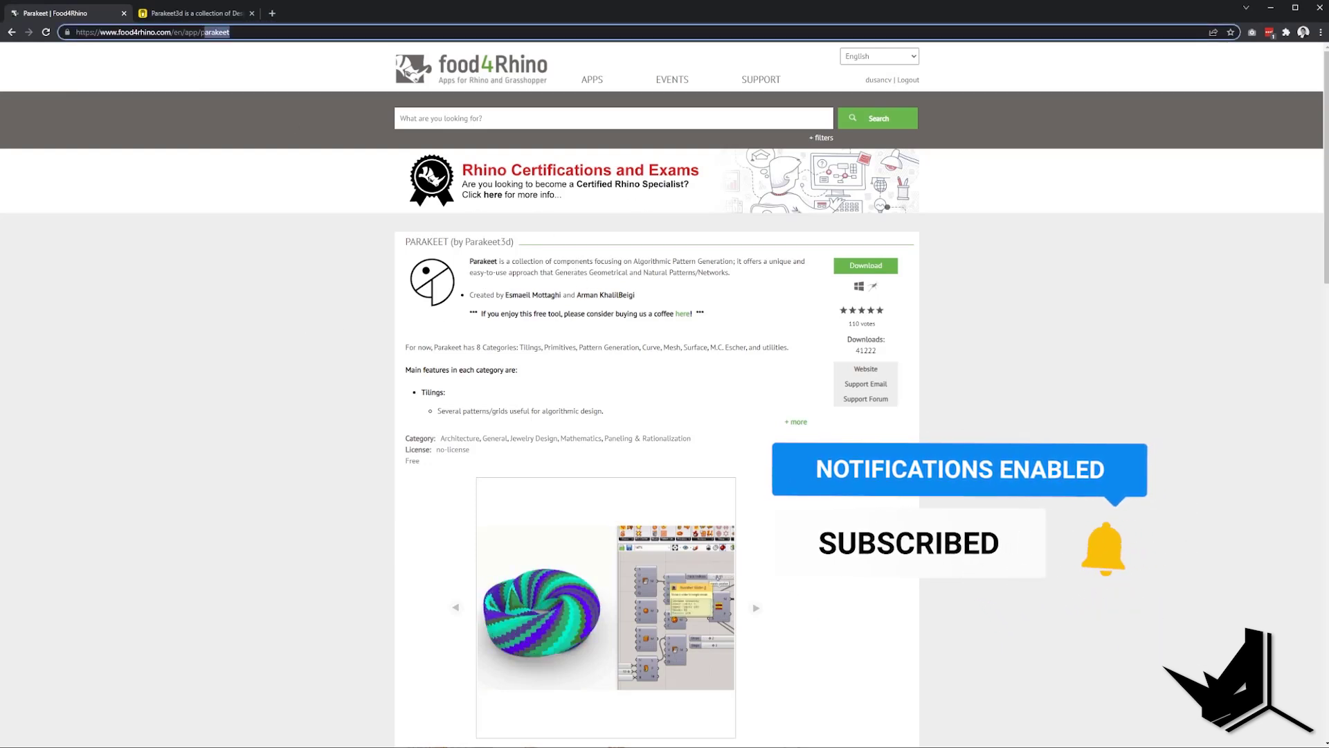
click(537, 318)
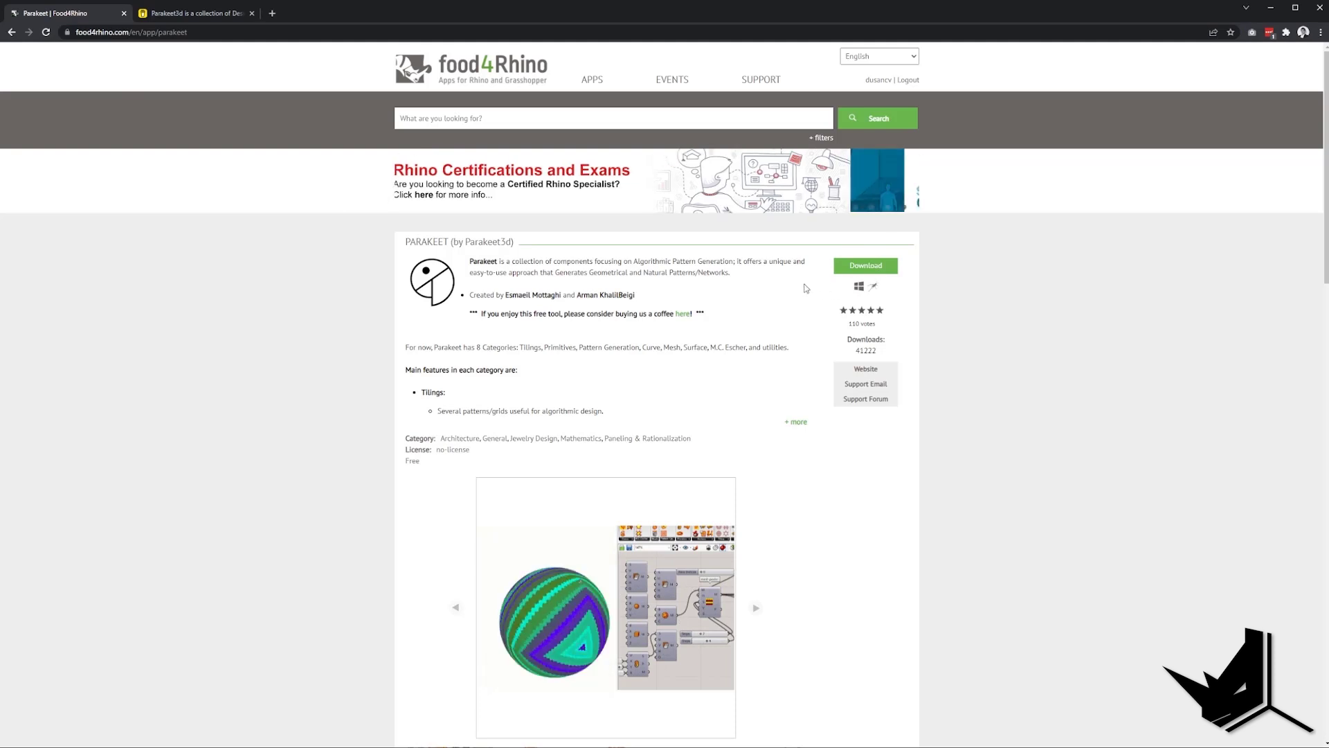
scroll(538, 200, down, 2)
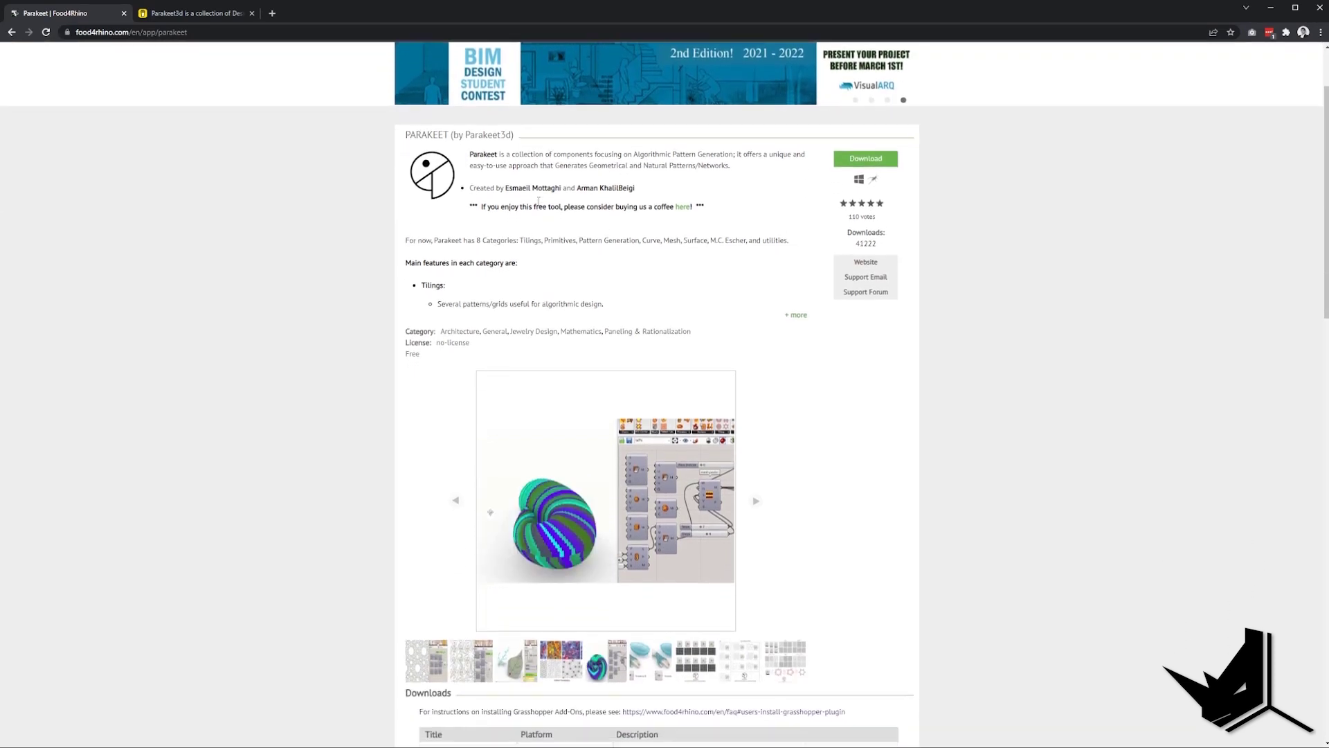
Step: Open the Buy Me a Coffee support page linked in the Parakeet description and look it over
drag(490, 207, 641, 207)
click(642, 208)
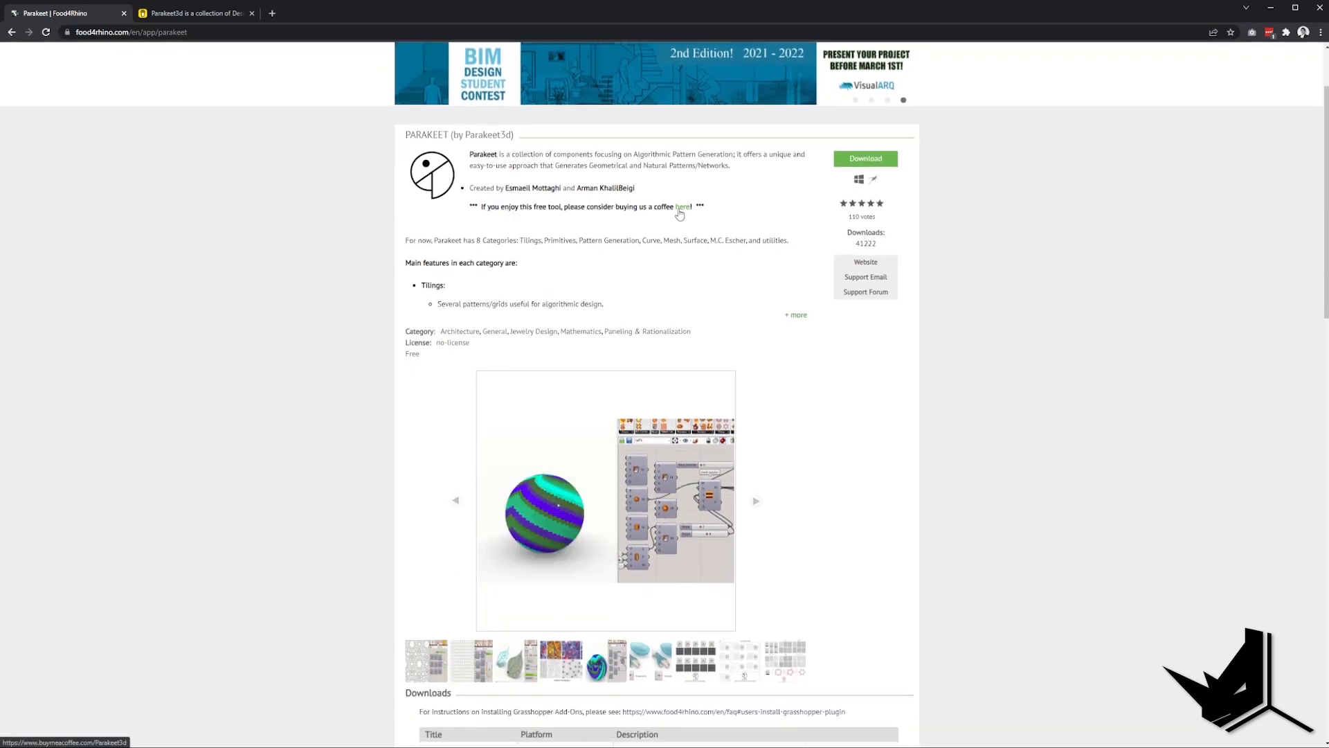
click(681, 207)
scroll(641, 305, down, 1)
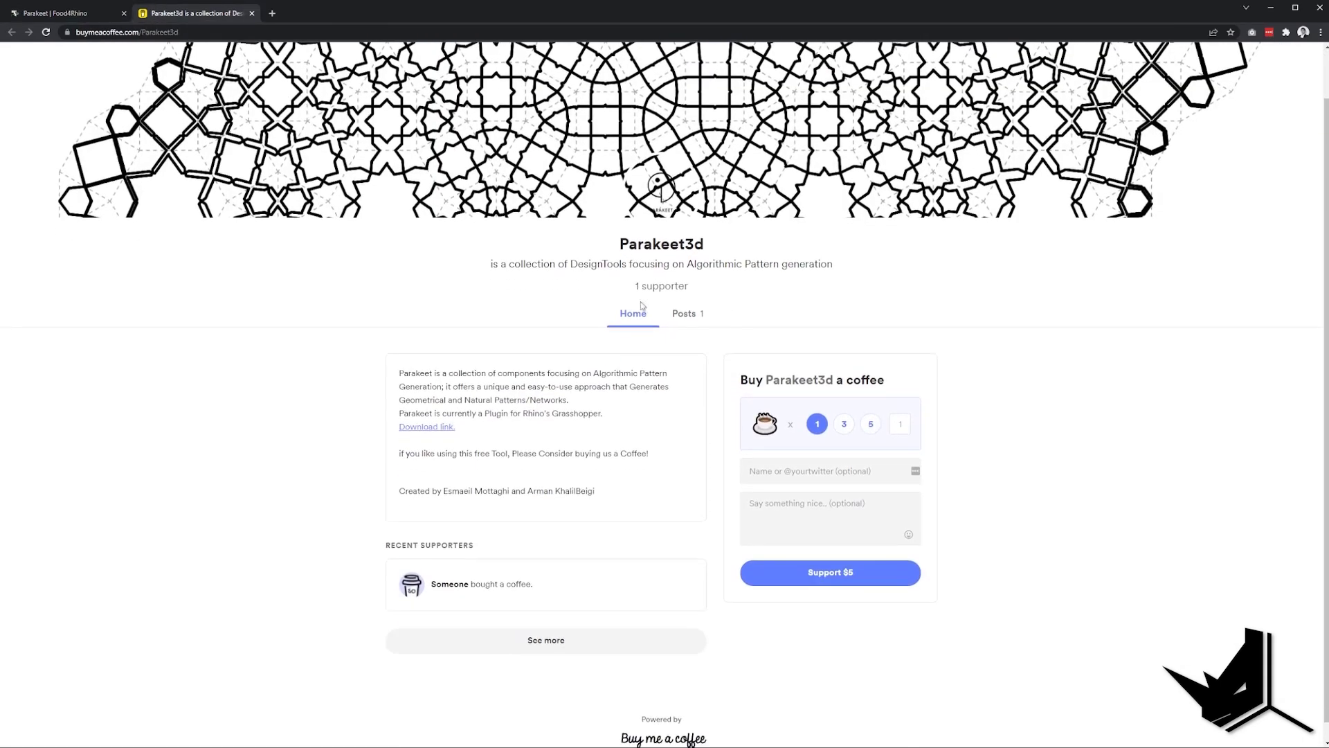
Step: Return to the Parakeet page on food4Rhino and browse through its gallery of example images
click(86, 2)
scroll(751, 398, down, 2)
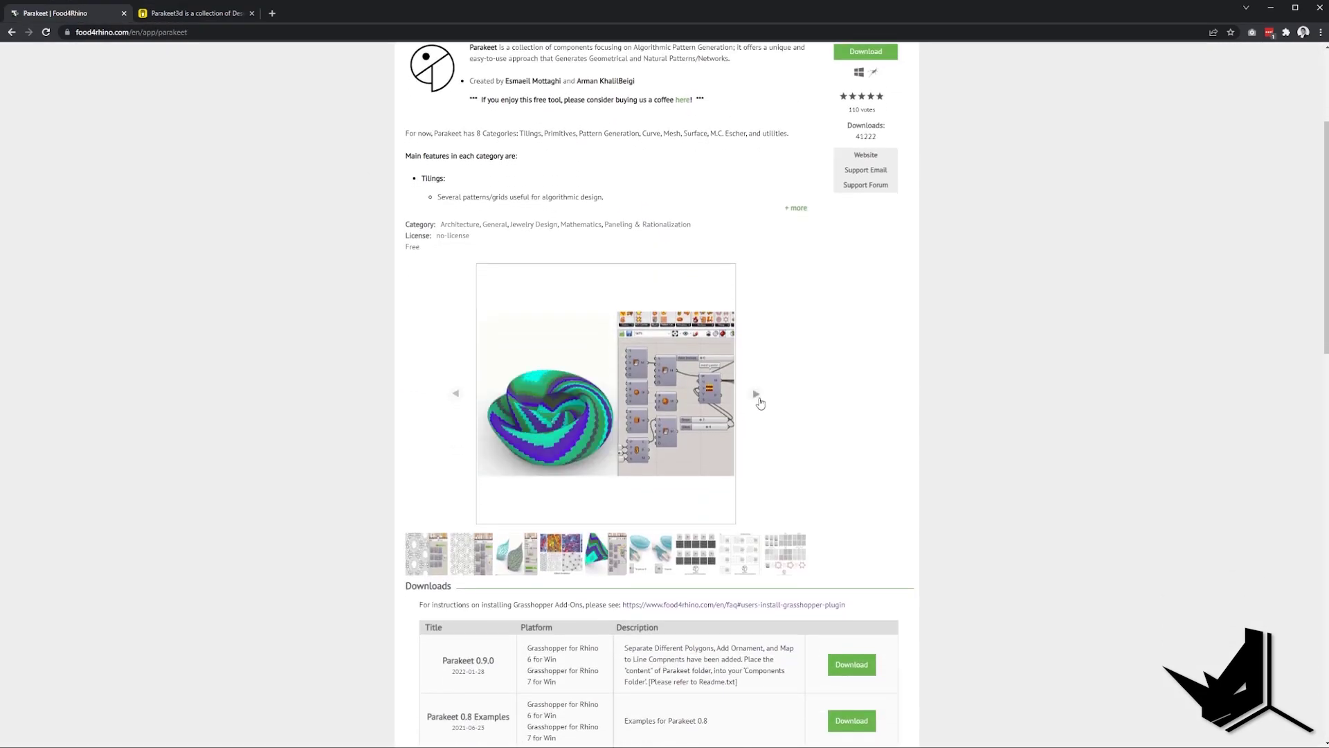
click(758, 396)
click(757, 396)
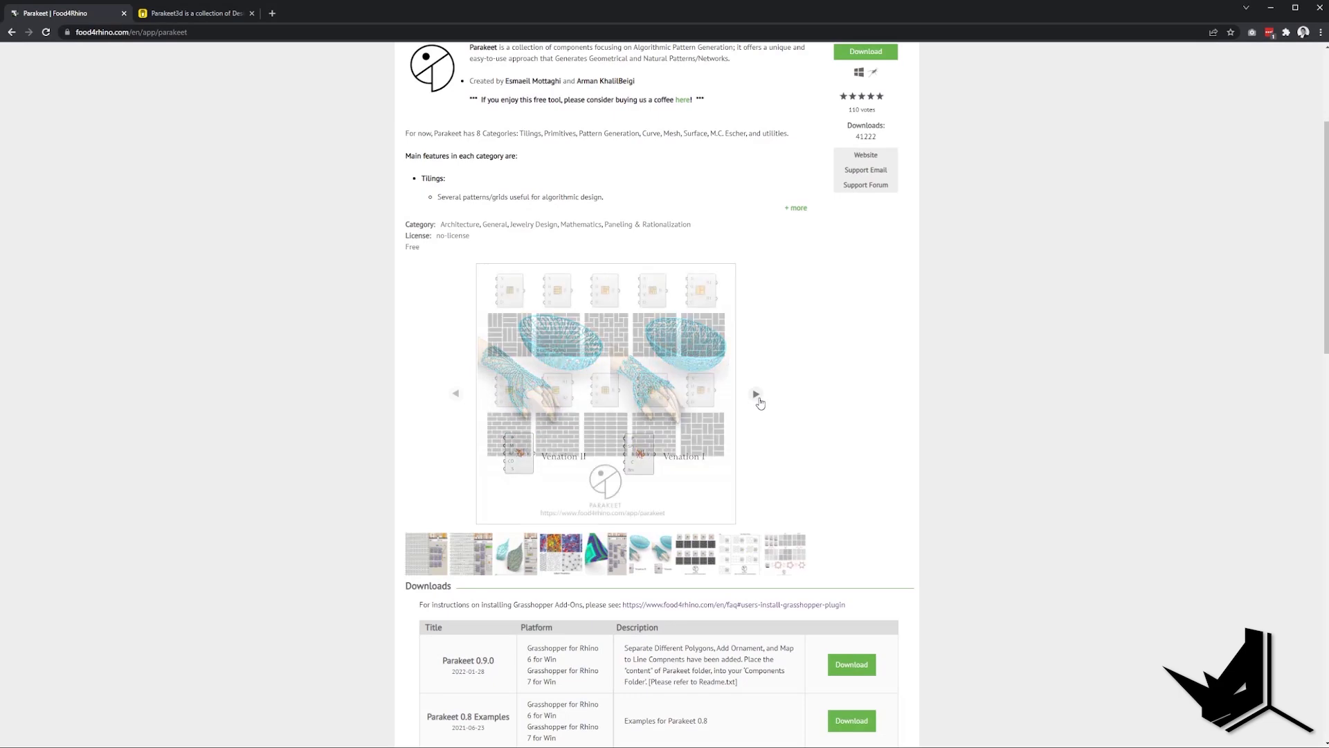
click(757, 396)
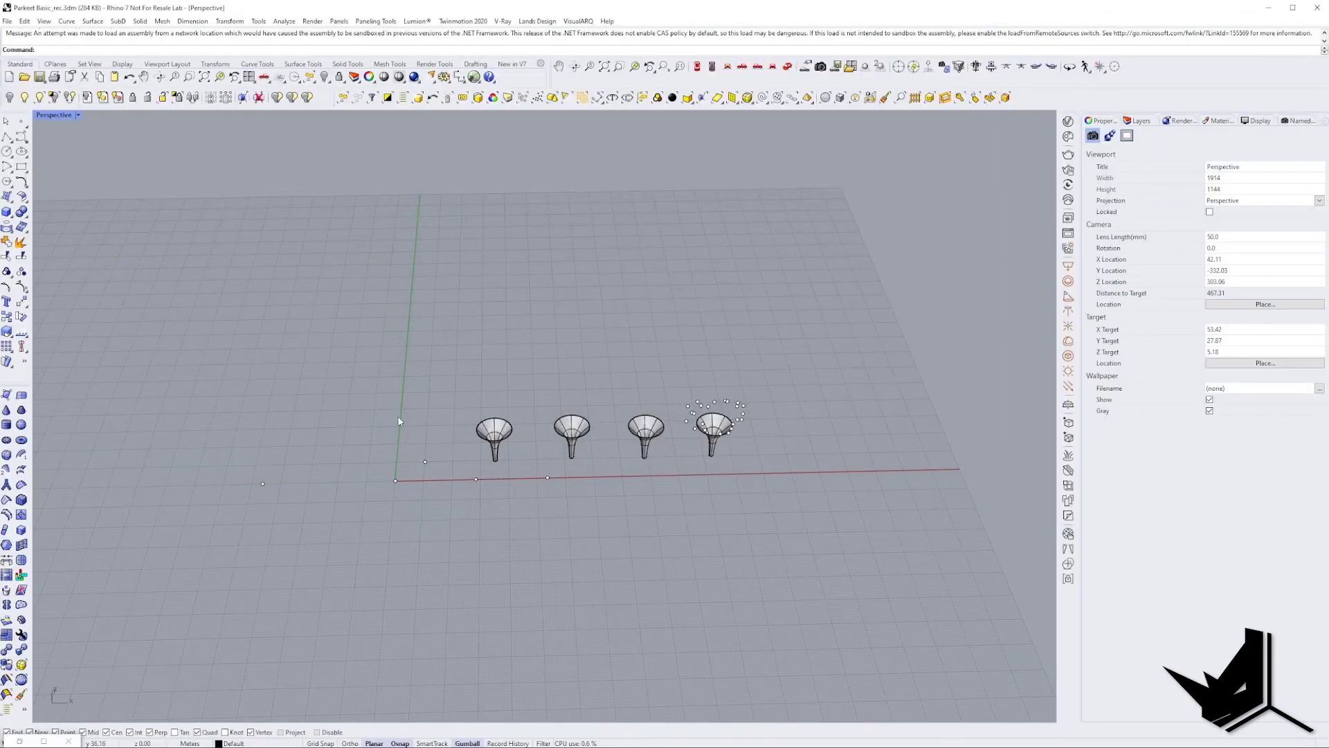
Step: Switch to Rhino and change the display of the funnel-shaped SubDs to flat to inspect their facets
scroll(539, 456, up, 6)
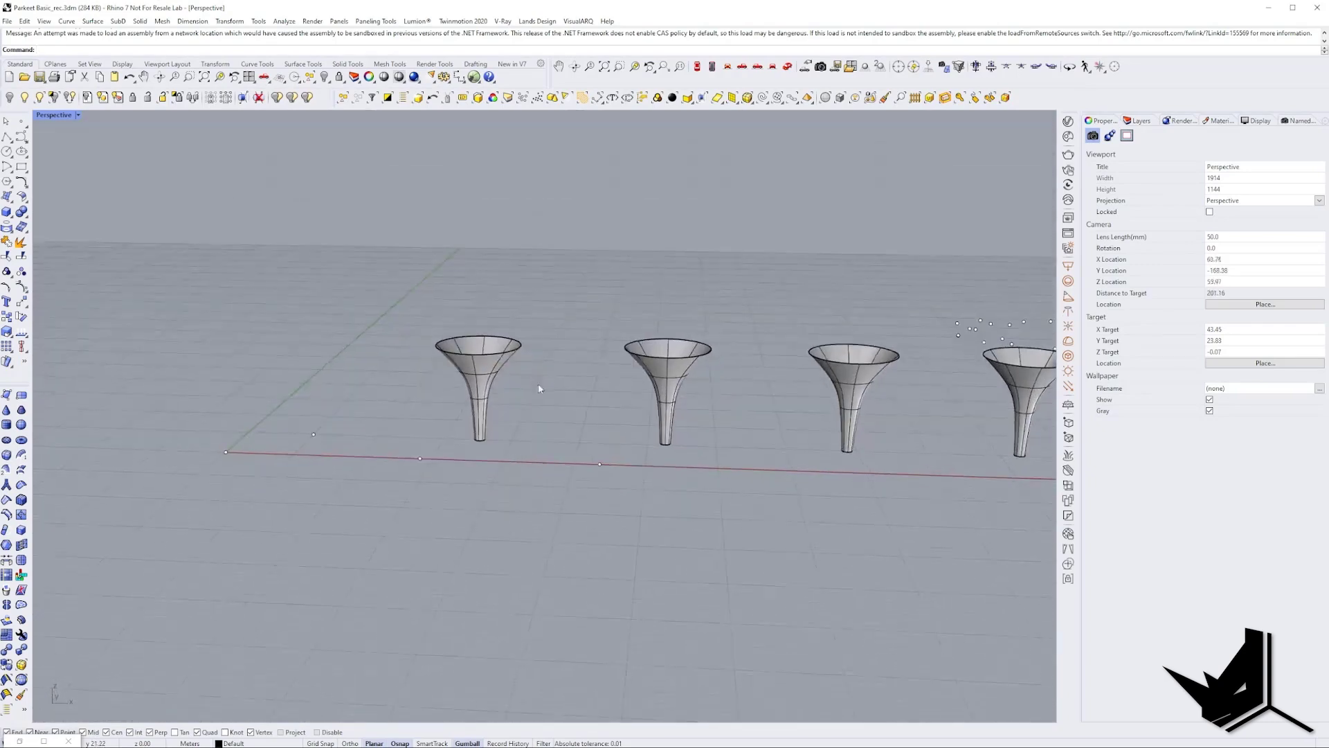
scroll(412, 376, up, 5)
click(414, 377)
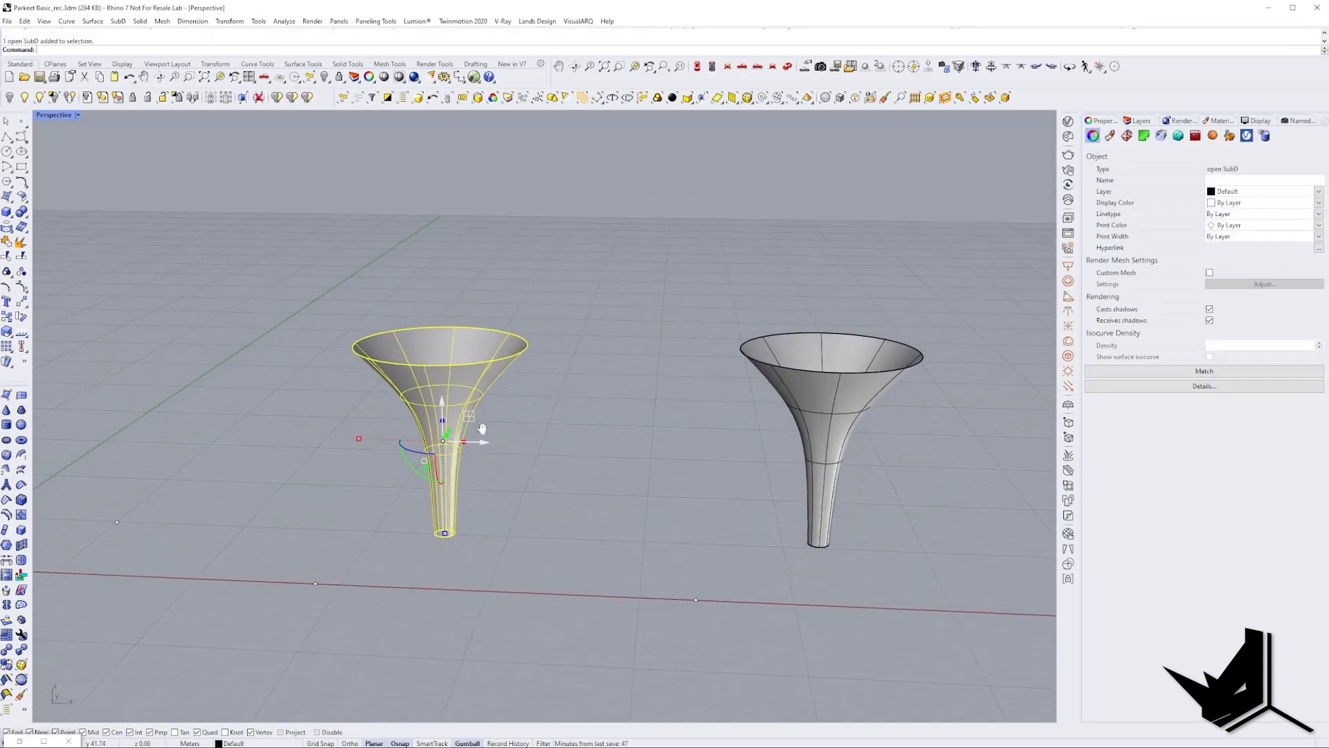
key(Tab)
key(Escape)
scroll(435, 417, down, 5)
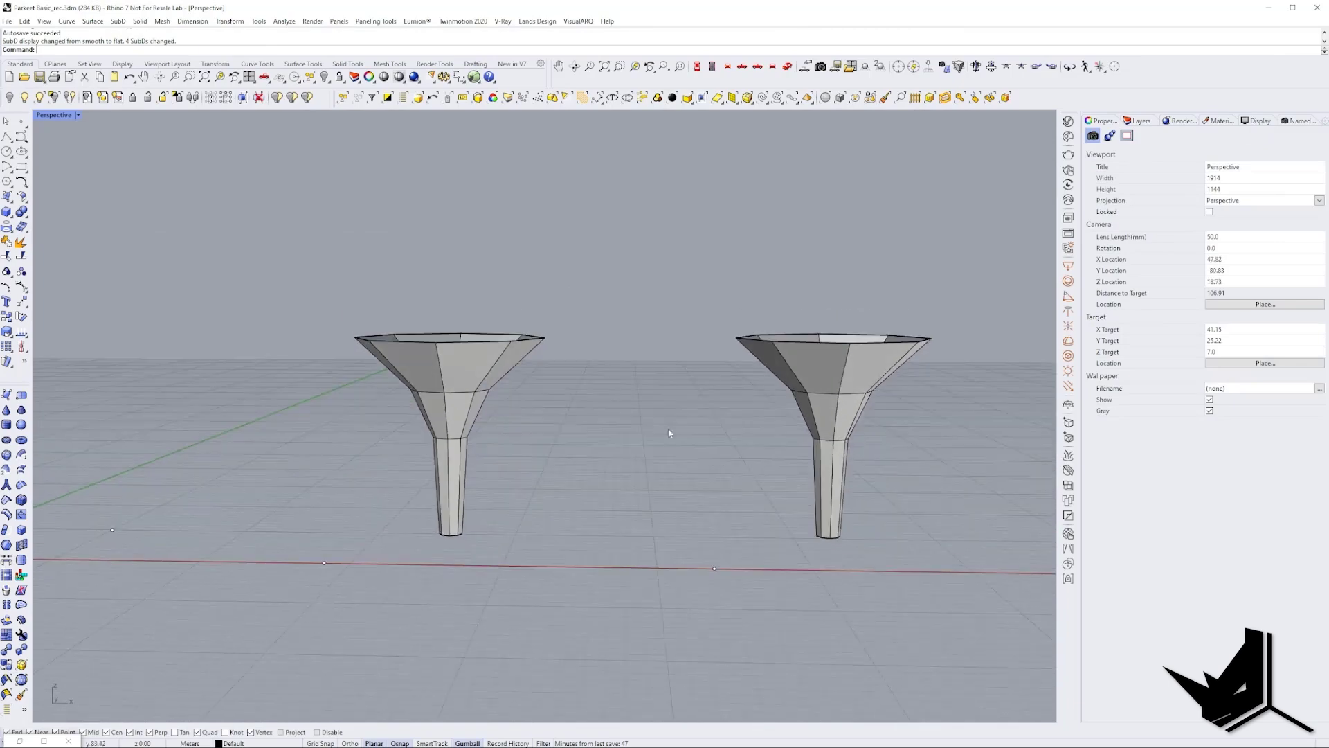
scroll(435, 418, down, 2)
right_drag(436, 419, 635, 460)
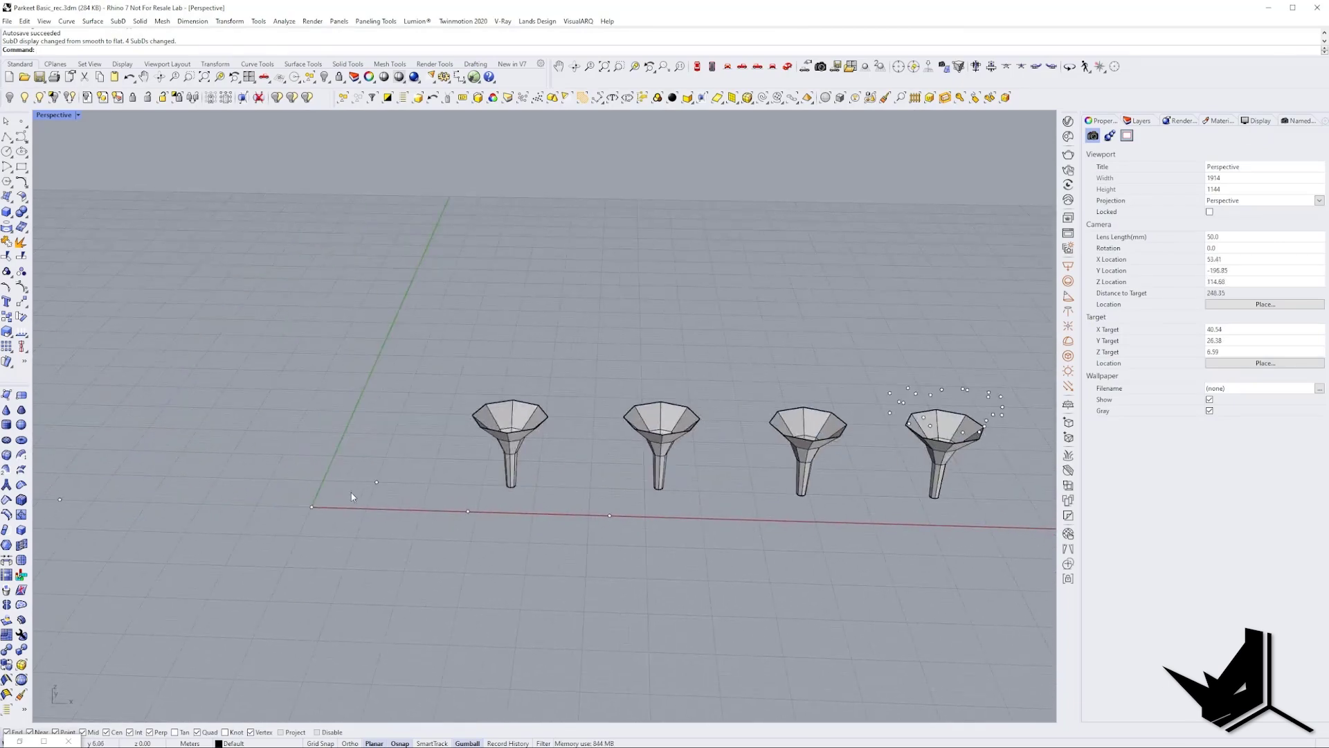
Step: Restore the smooth SubD display and look over the reference points around the origin
shift+right_drag(351, 496, 491, 513)
scroll(446, 495, up, 3)
right_drag(454, 461, 510, 498)
key(Tab)
scroll(513, 478, down, 3)
scroll(508, 479, down, 2)
shift+right_drag(416, 465, 536, 515)
shift+right_drag(659, 451, 619, 449)
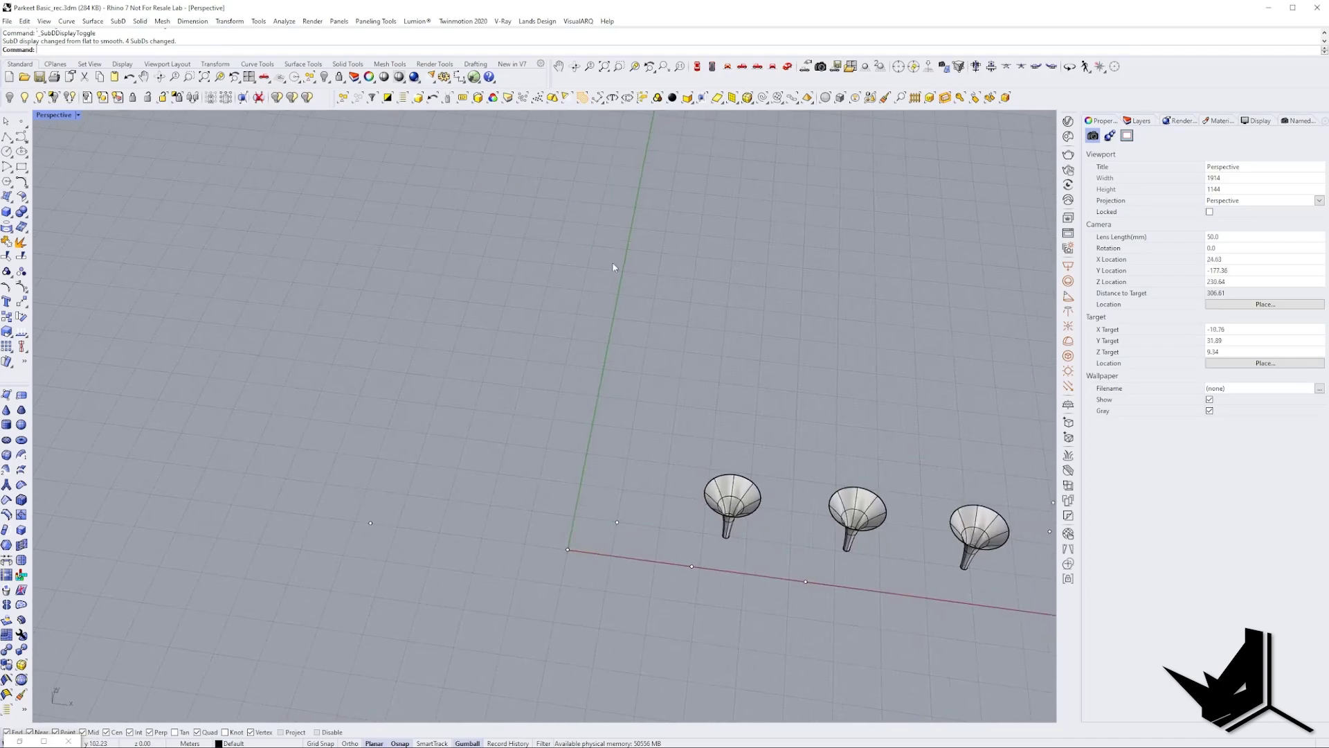
Step: Switch to Grasshopper, display the Parakeet component set and look through its Tiling components
click(18, 743)
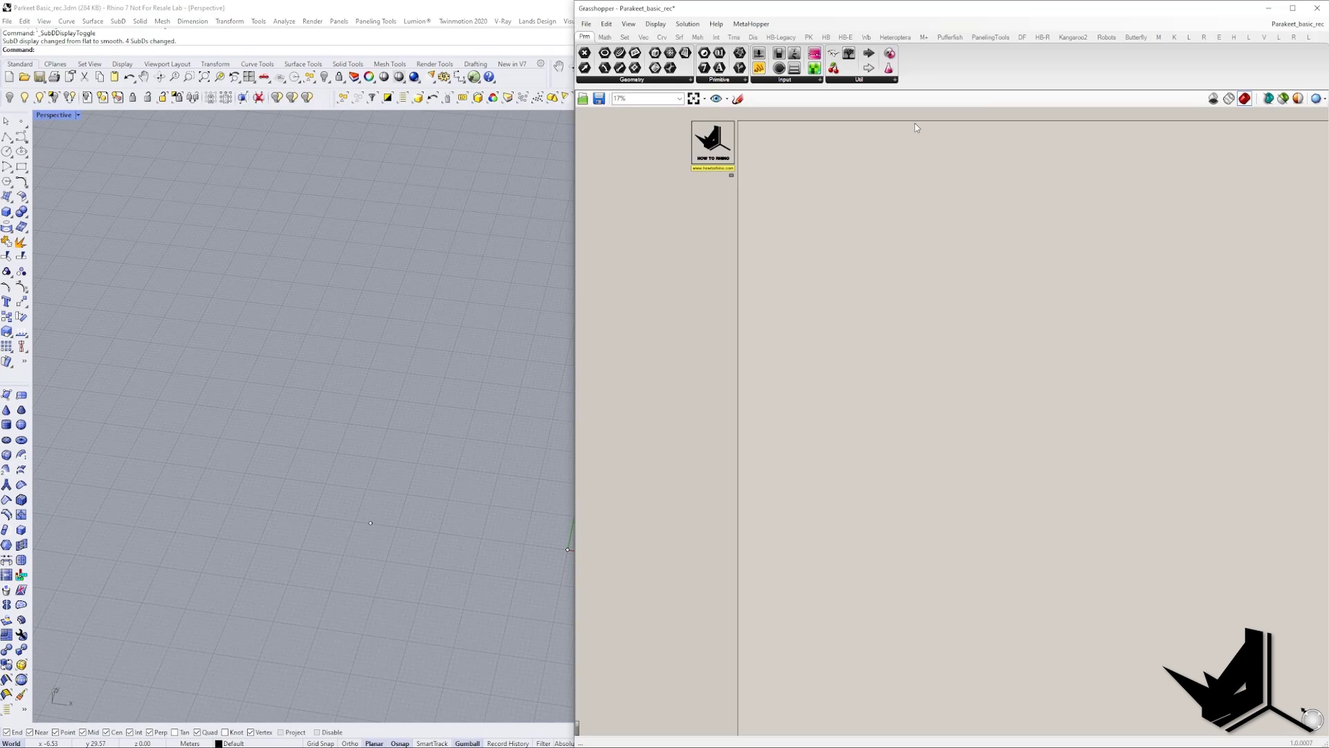
click(811, 39)
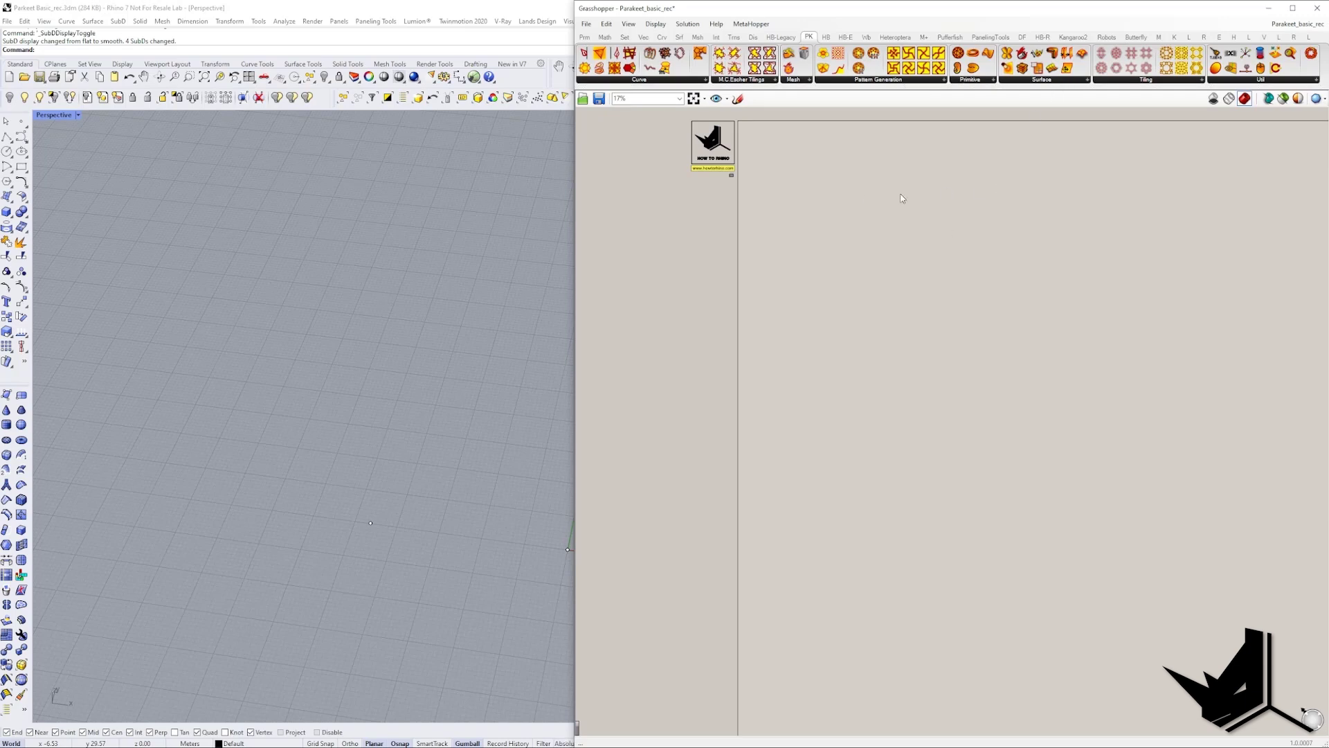
scroll(857, 163, up, 5)
middle_click(795, 192)
scroll(780, 236, down, 1)
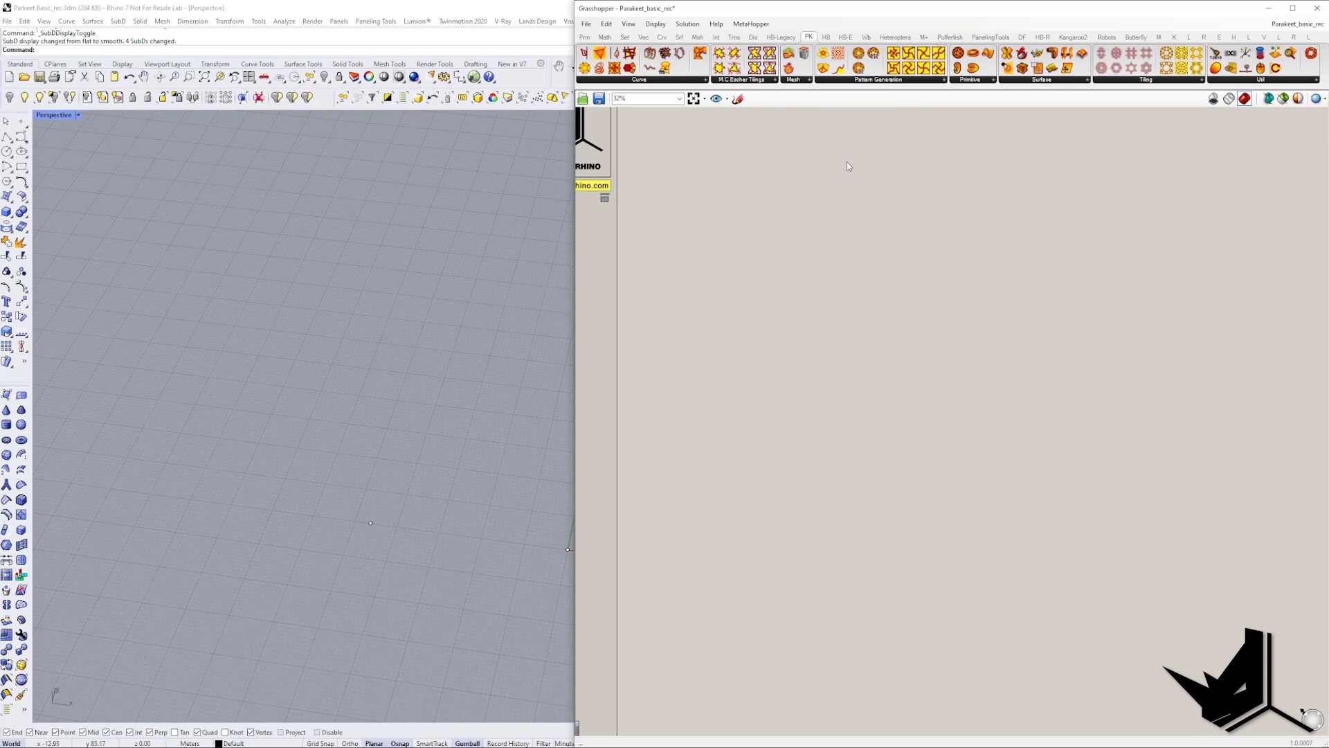
click(1146, 79)
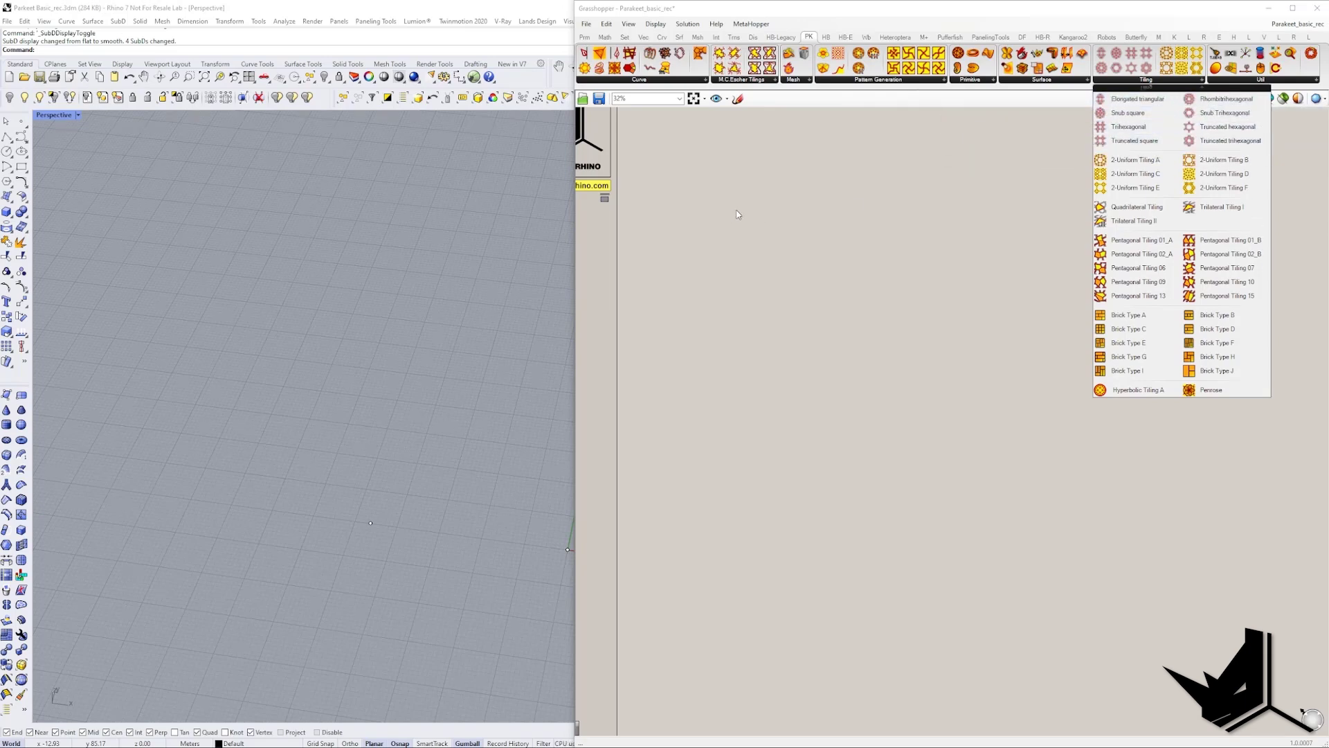
click(736, 177)
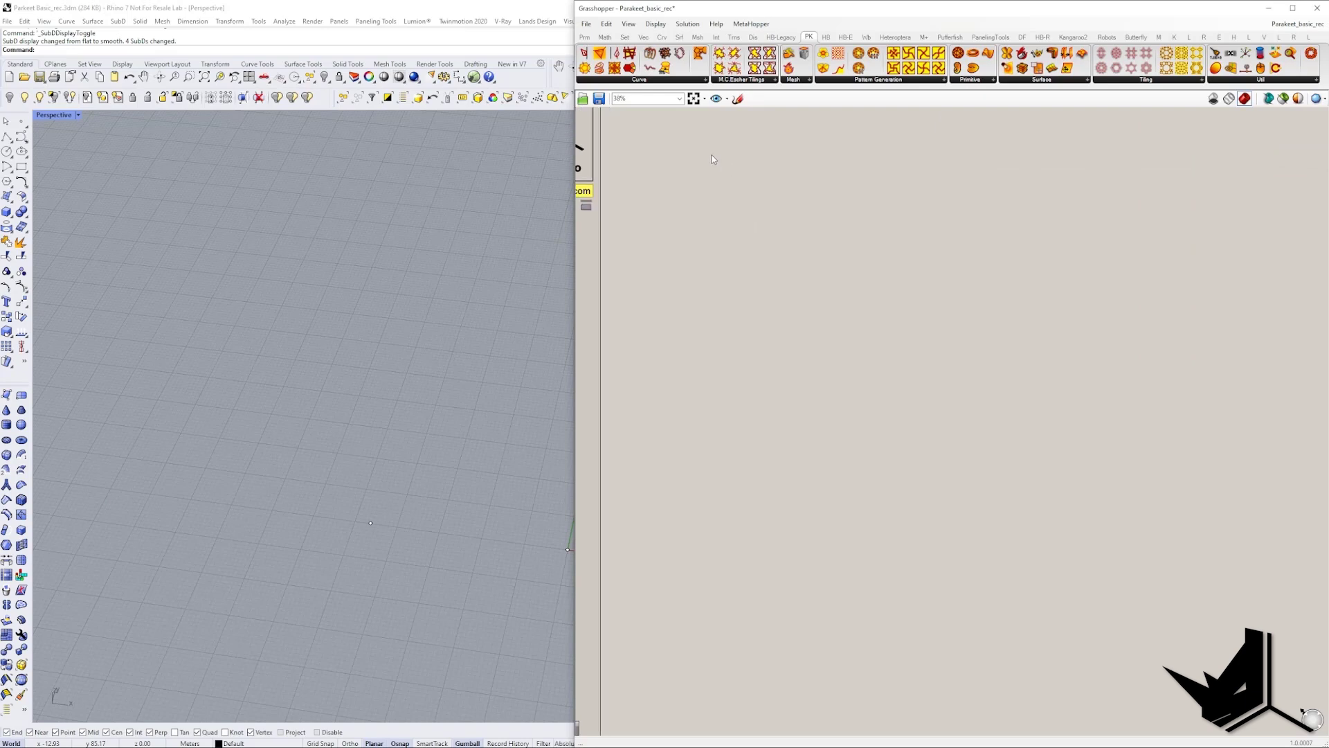
Step: Place a Hexagonal grid component on the Grasshopper canvas, leaving room for its inputs
scroll(712, 223, up, 3)
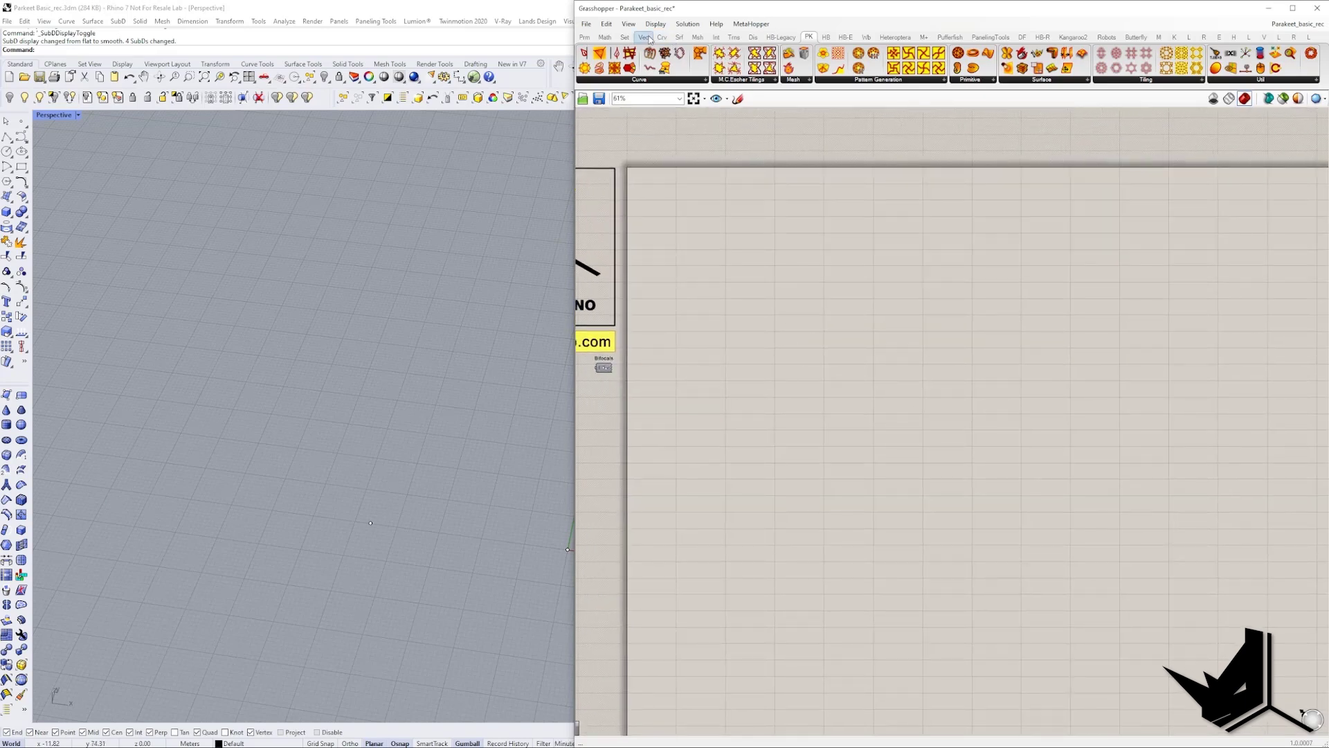
click(644, 38)
click(648, 80)
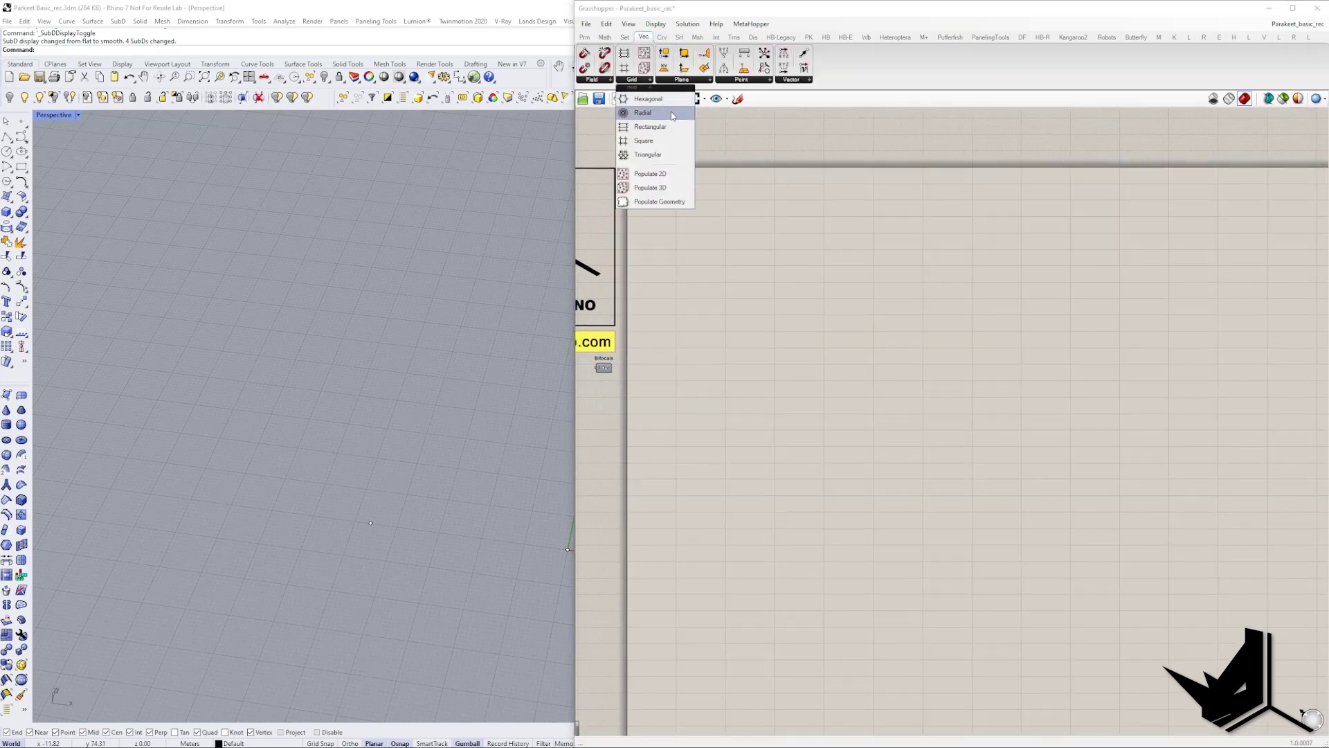
drag(646, 99, 764, 271)
scroll(709, 259, up, 3)
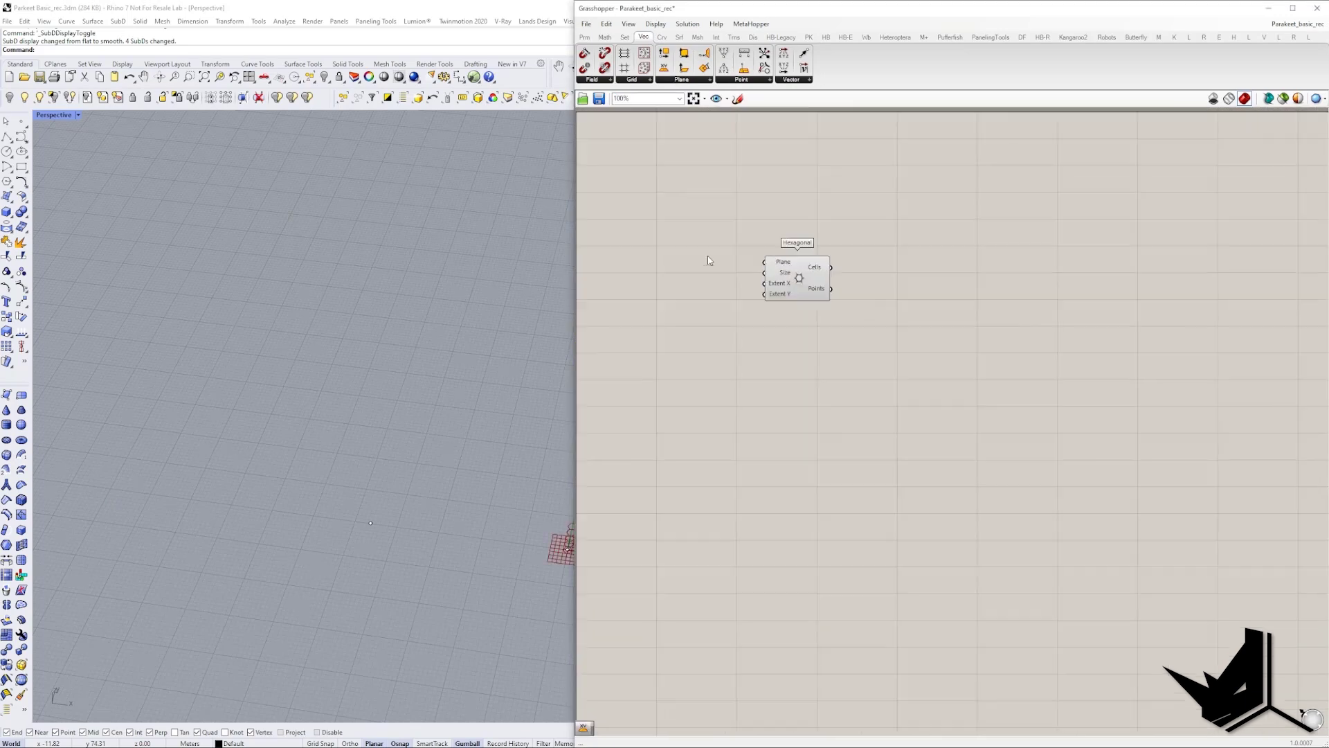
shift+right_drag(430, 503, 239, 446)
scroll(365, 500, up, 2)
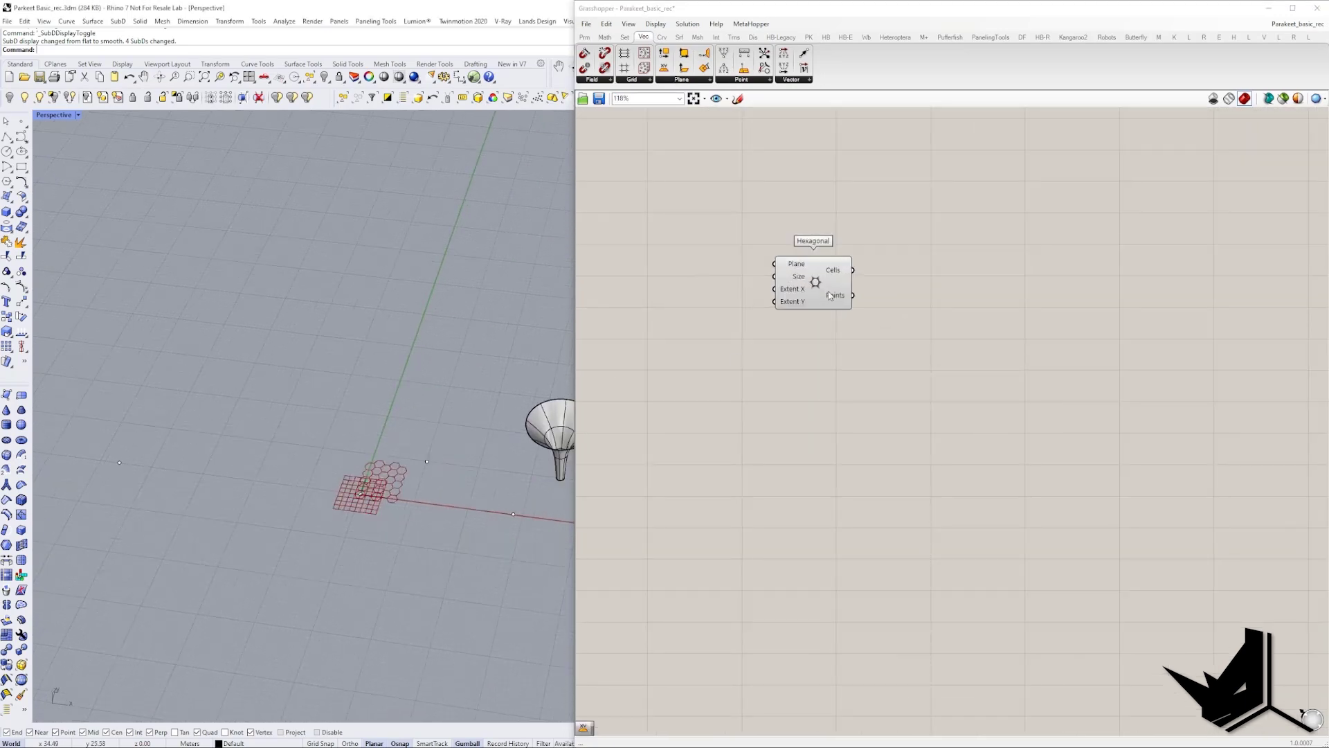
right_drag(828, 295, 916, 325)
drag(902, 312, 954, 317)
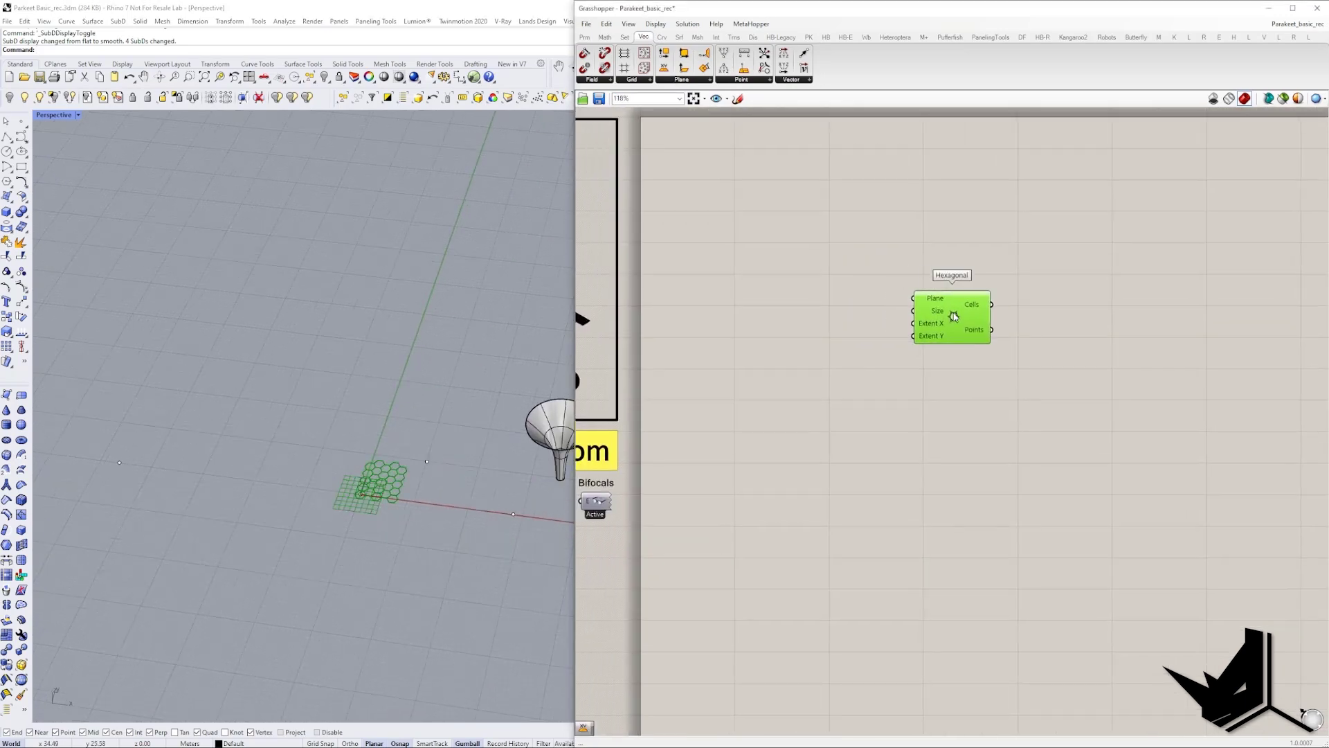
Step: Add an XY Plane component beside the Hexagonal grid component on its input side
double_click(822, 286)
text(xy)
click(798, 272)
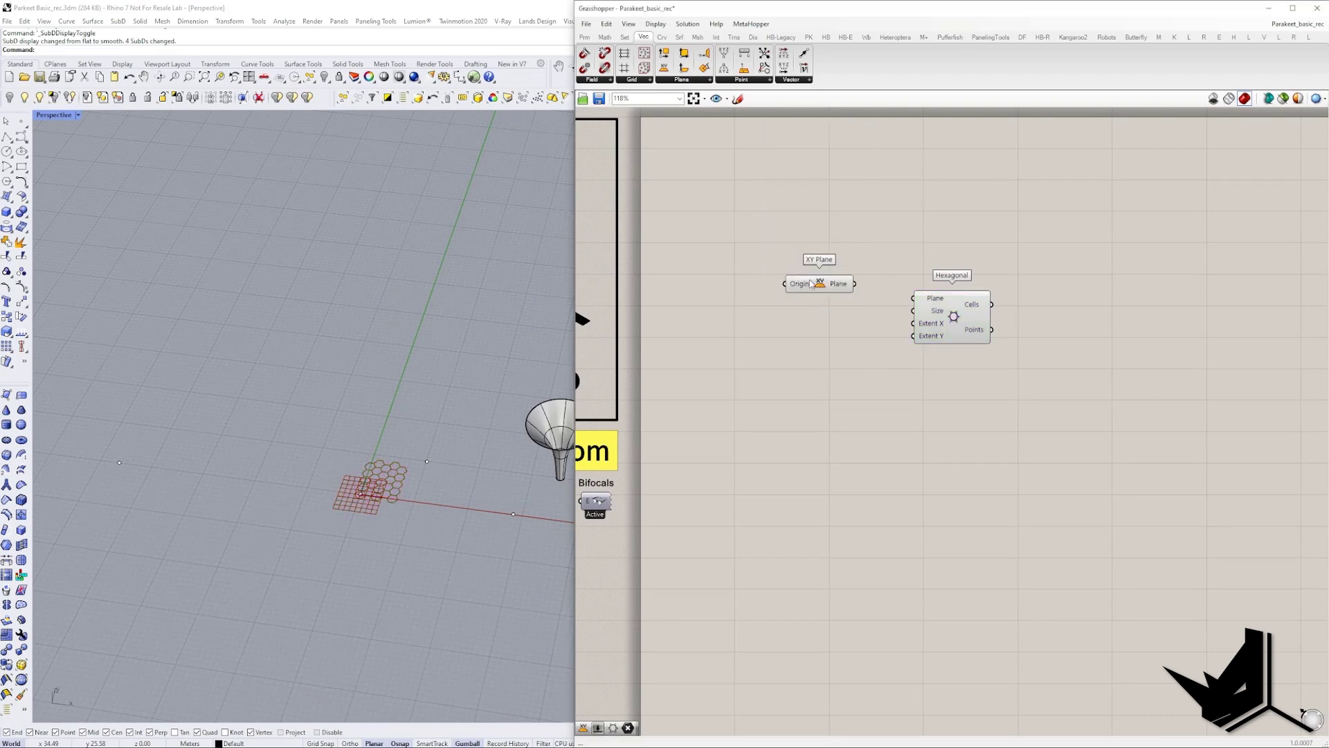
Step: Add a Point parameter referencing the Rhino point on the origin's negative X side and wire it through XY Plane into the Hexagonal grid's Plane
double_click(740, 290)
text(point)
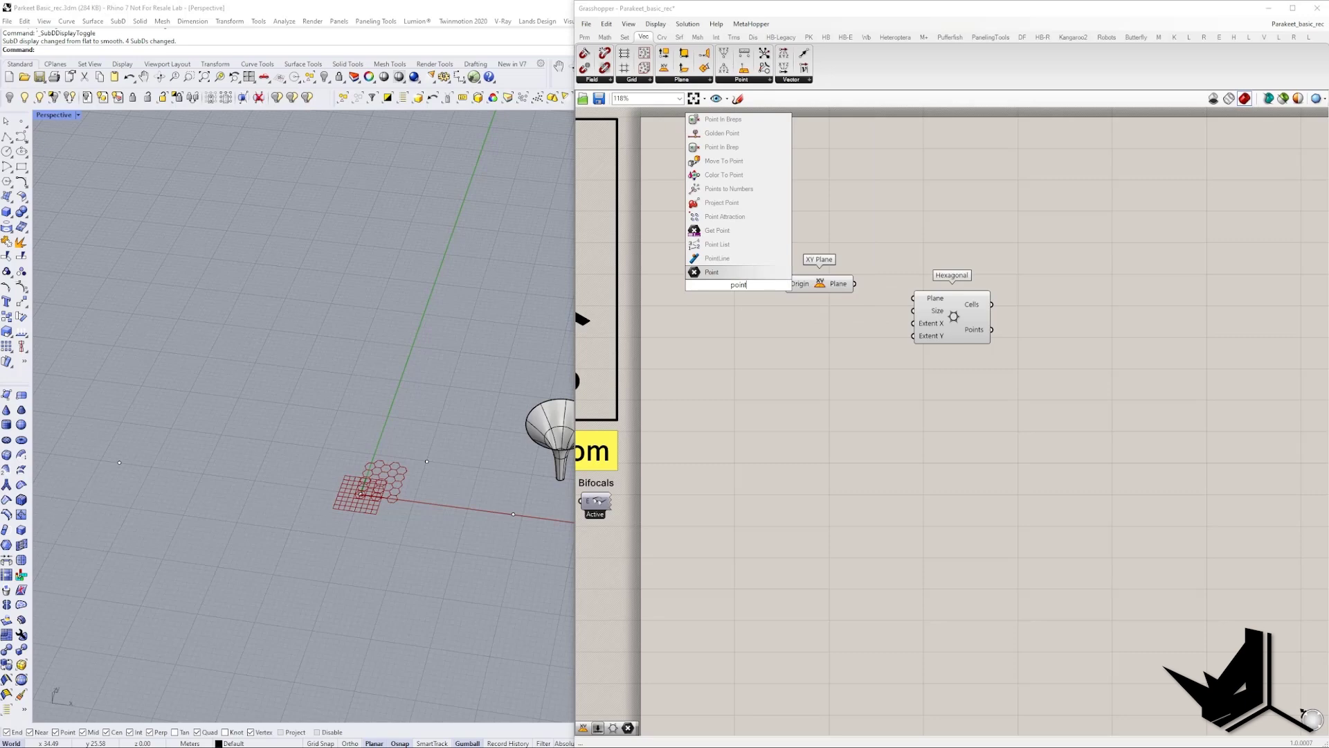
key(Return)
right_click(740, 286)
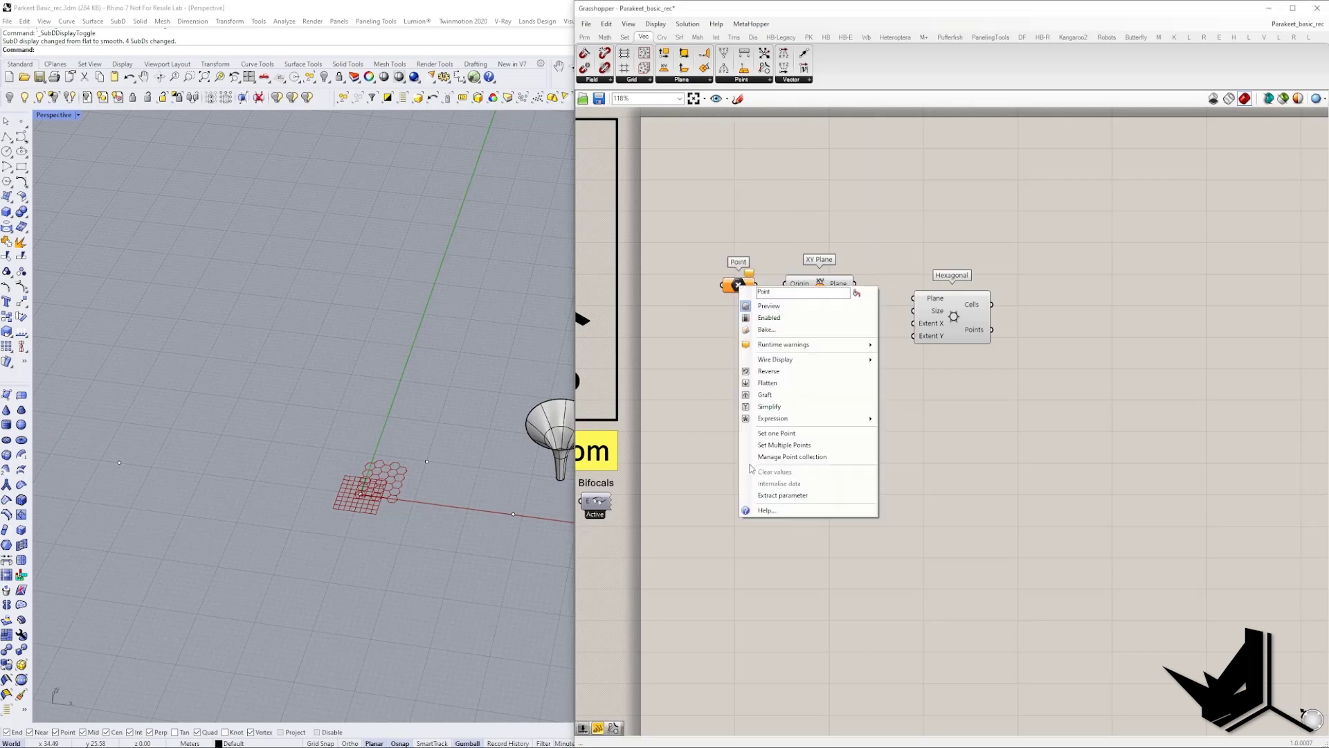
click(762, 433)
click(120, 462)
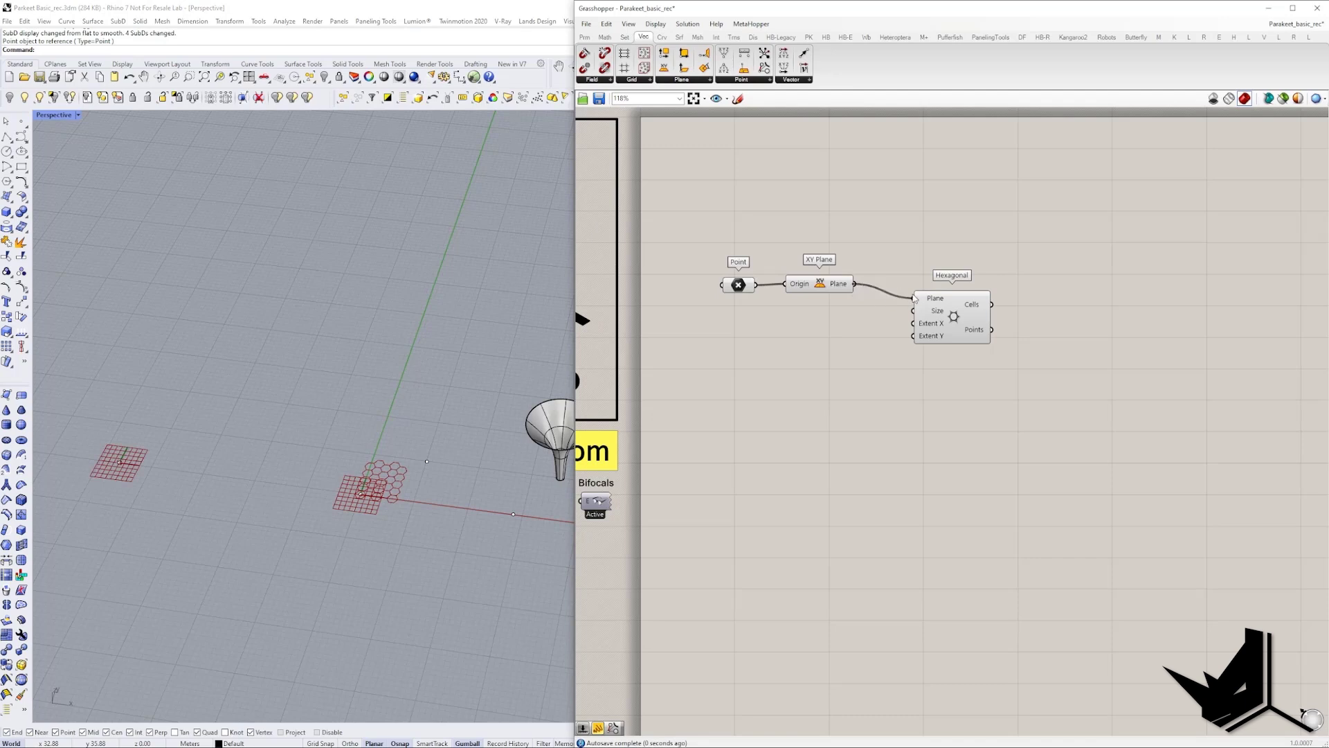
Step: Line up the Point and XY Plane components with the Plane input of the Hexagonal component
drag(803, 315, 720, 274)
drag(808, 288, 815, 303)
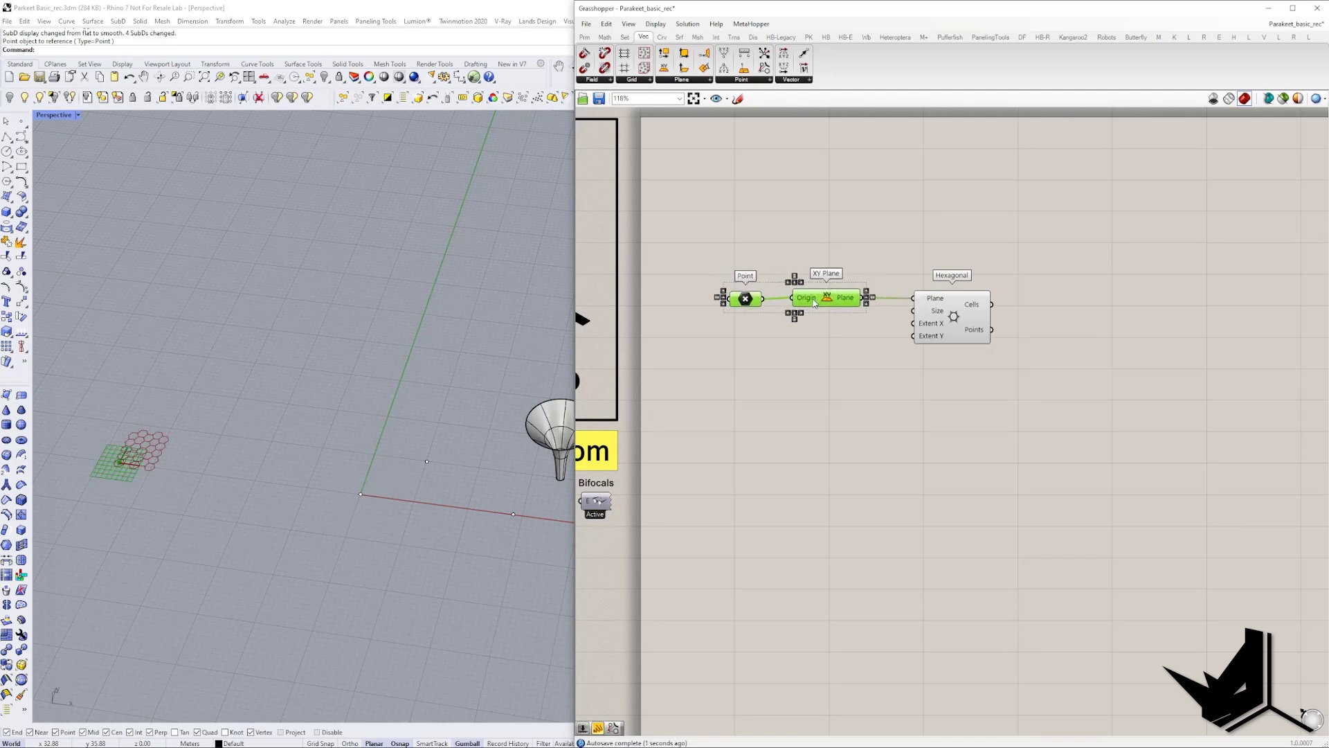
shift+right_drag(72, 438, 232, 489)
scroll(303, 490, up, 6)
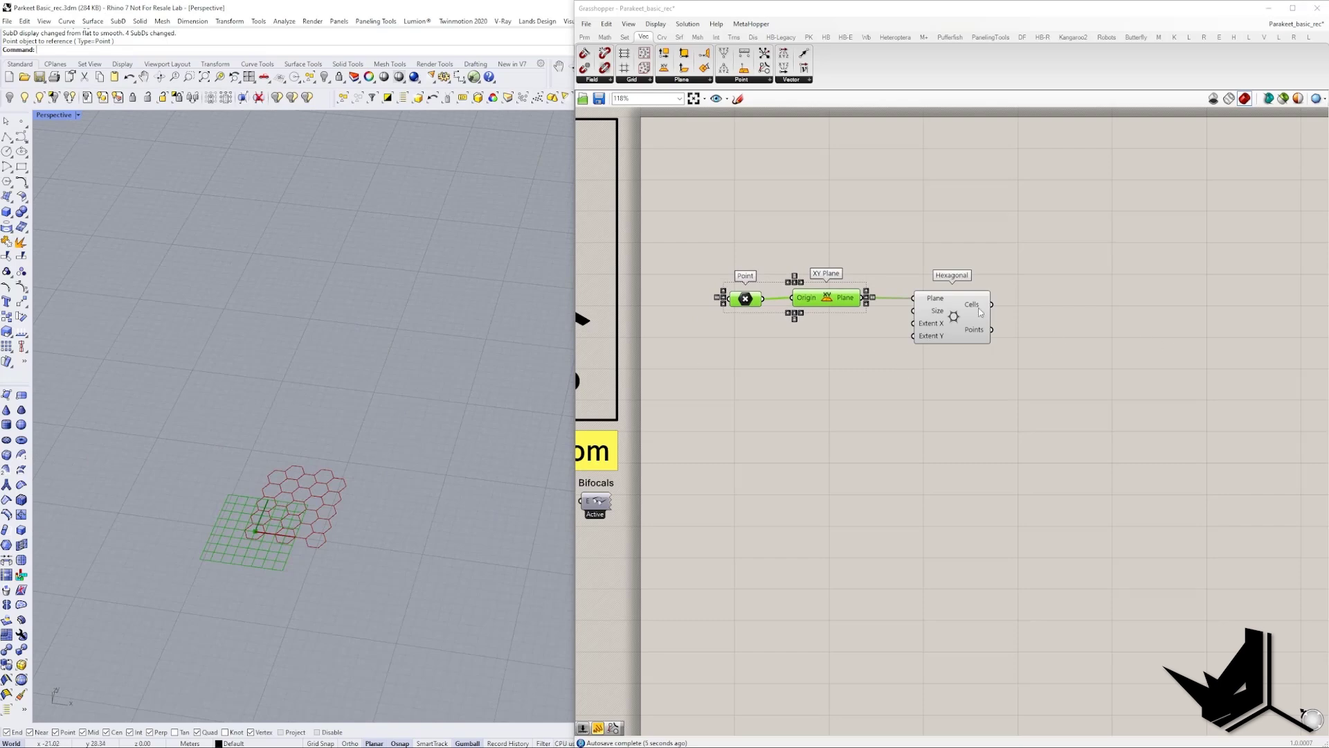
Step: Add a number slider with the value 1 and connect it to the Hexagonal grid's Size
double_click(785, 352)
text(1)
key(Return)
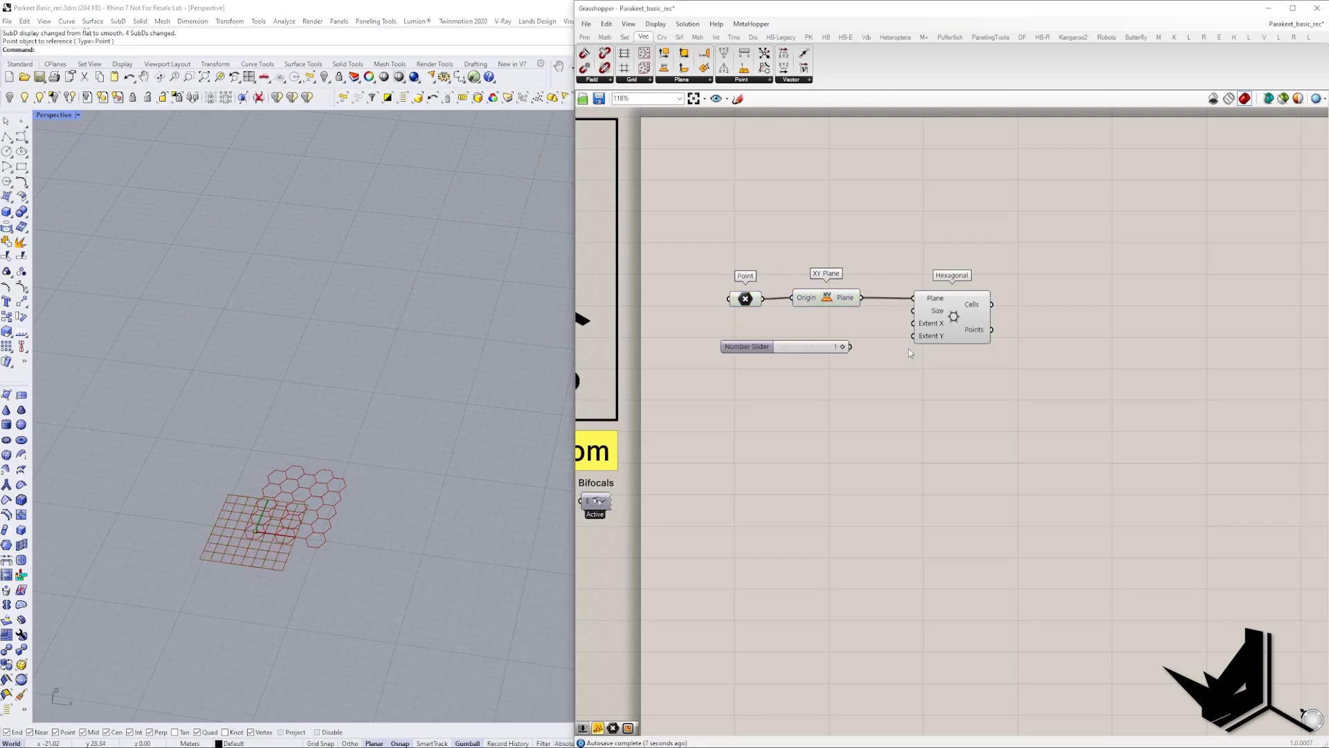
drag(798, 350, 803, 331)
Step: Add a number slider with the value 24 and connect it to both Extent X and Extent Y of the Hexagonal grid
double_click(798, 386)
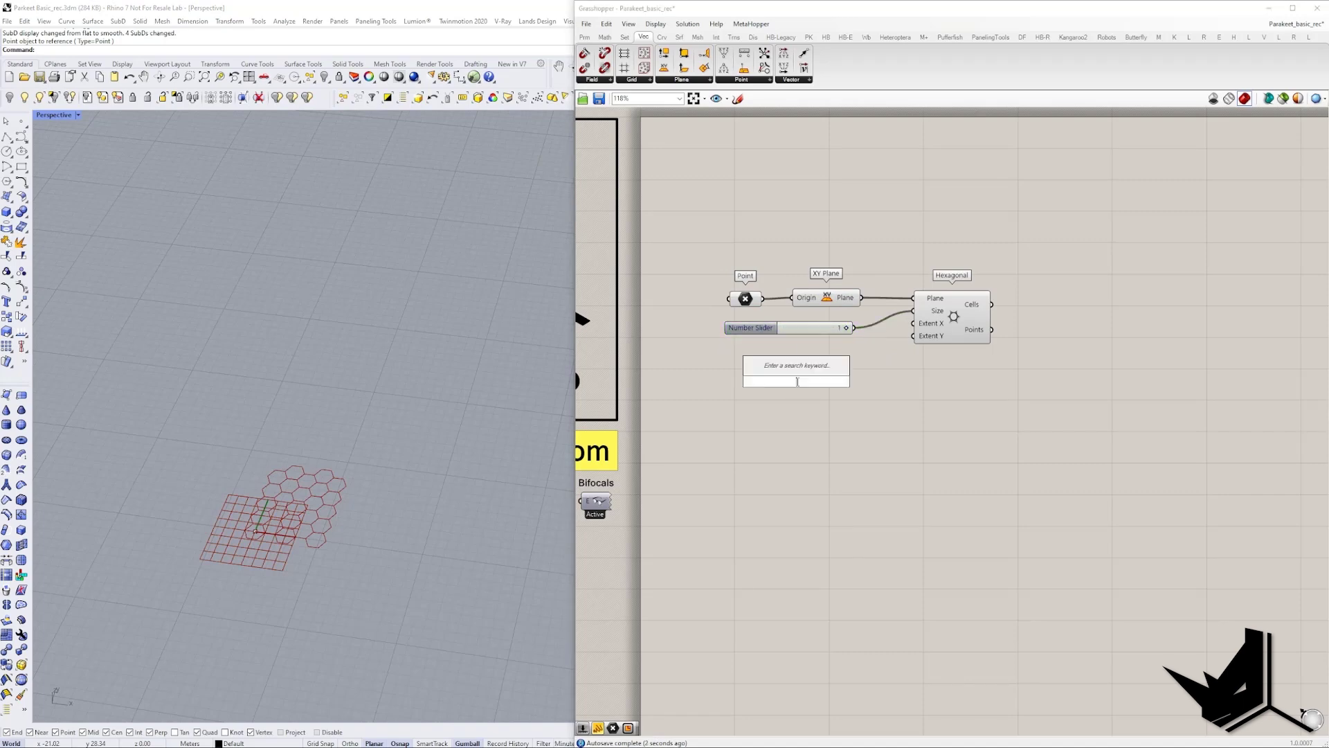
text(24)
key(Return)
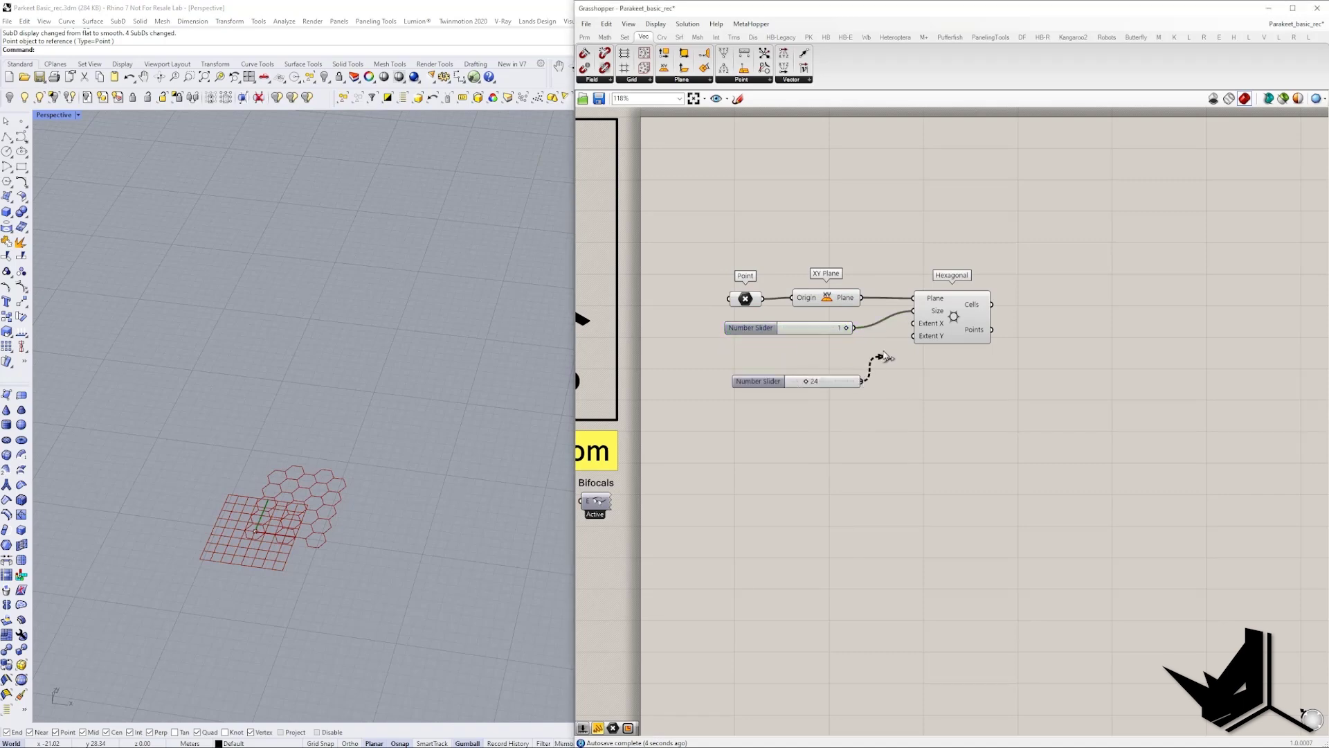
drag(886, 356, 979, 322)
scroll(365, 395, down, 3)
scroll(312, 436, up, 5)
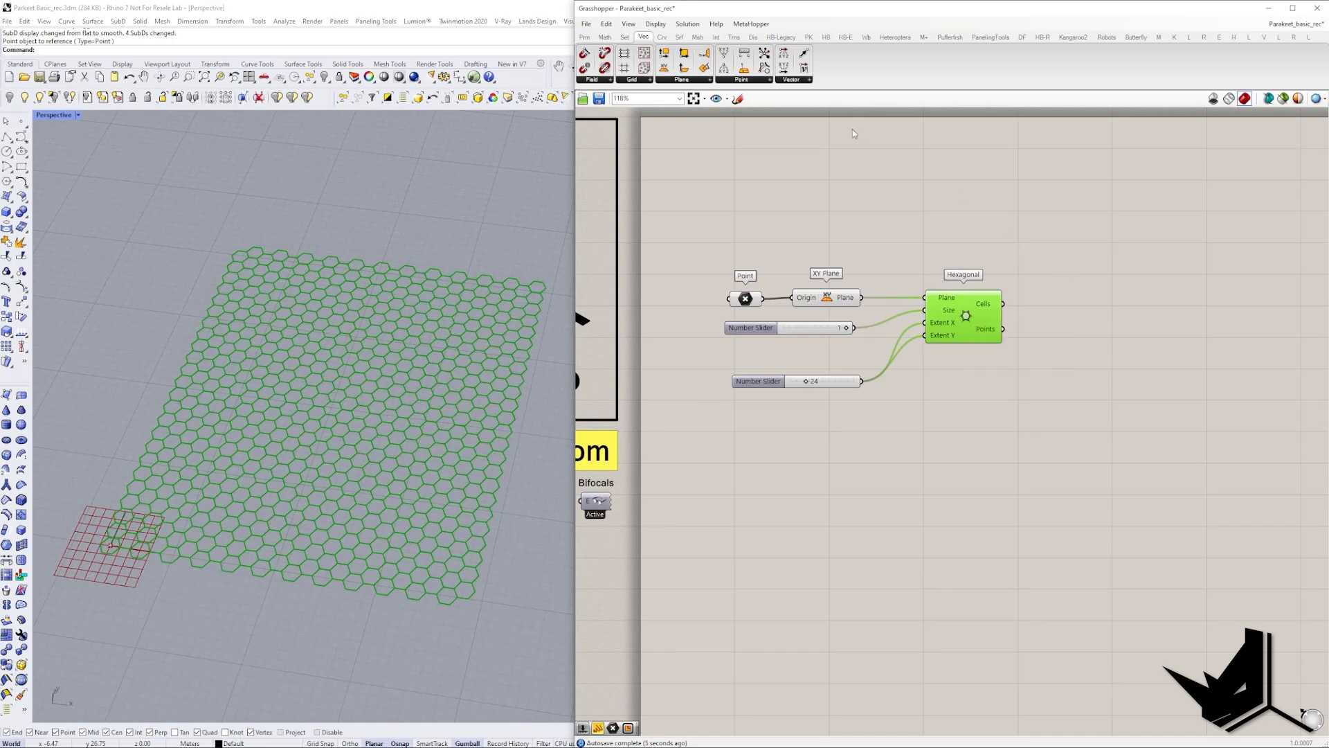
Step: Add Parakeet's Pattern Genotype L (PT) component to the canvas beside the Hexagonal grid
click(807, 38)
click(944, 80)
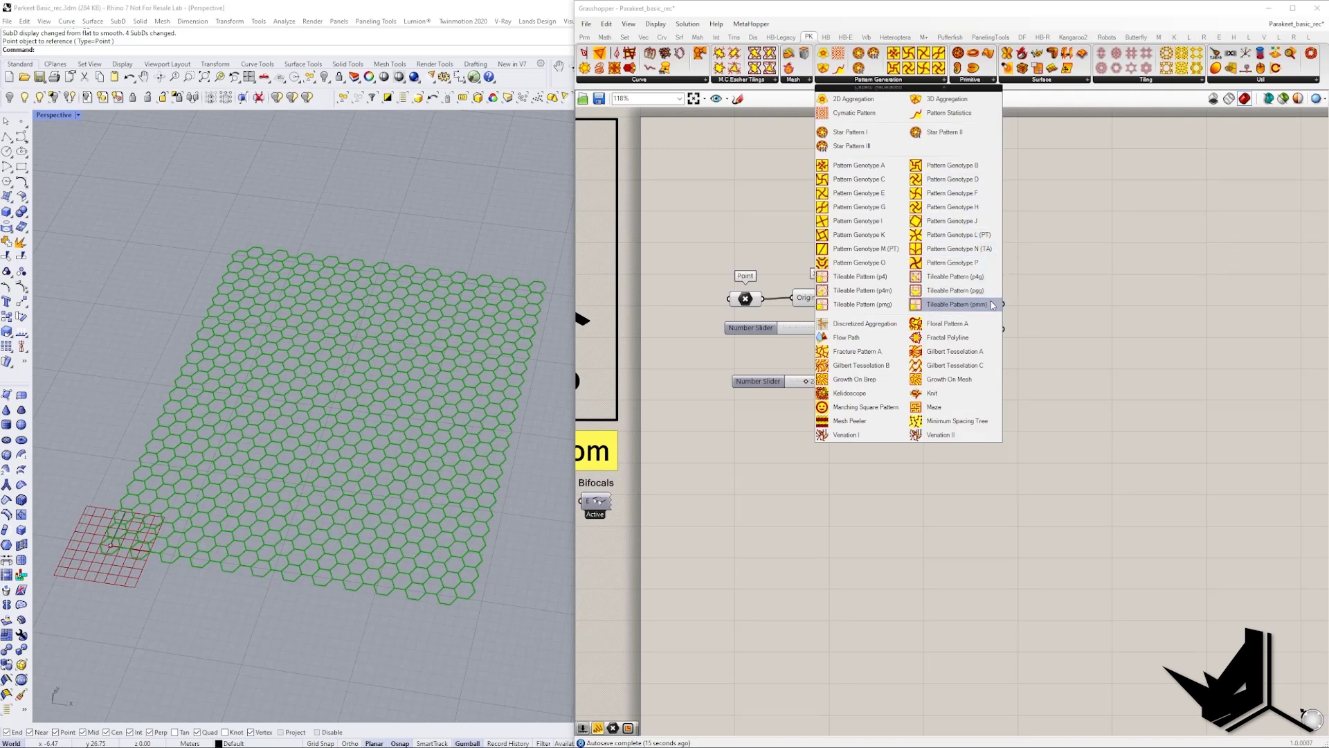
click(958, 235)
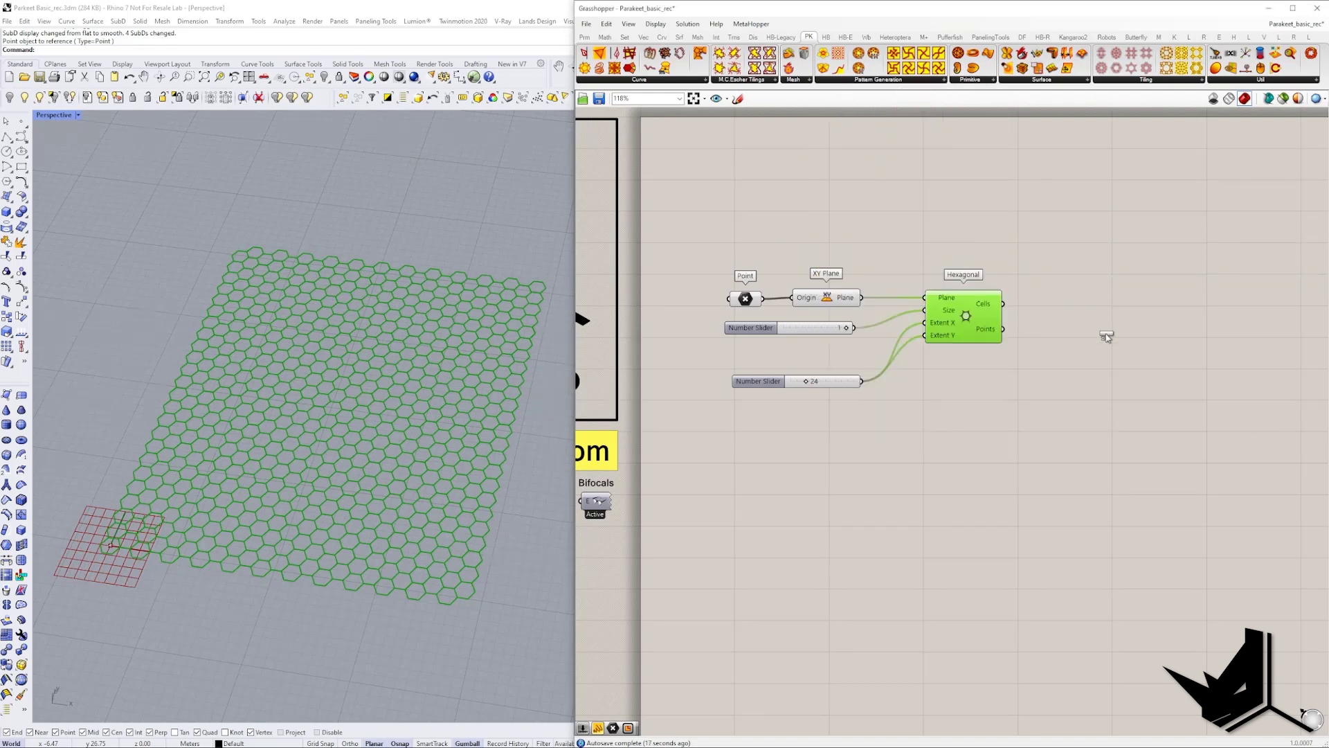
click(1104, 336)
right_drag(1080, 342, 921, 331)
drag(934, 329, 1016, 339)
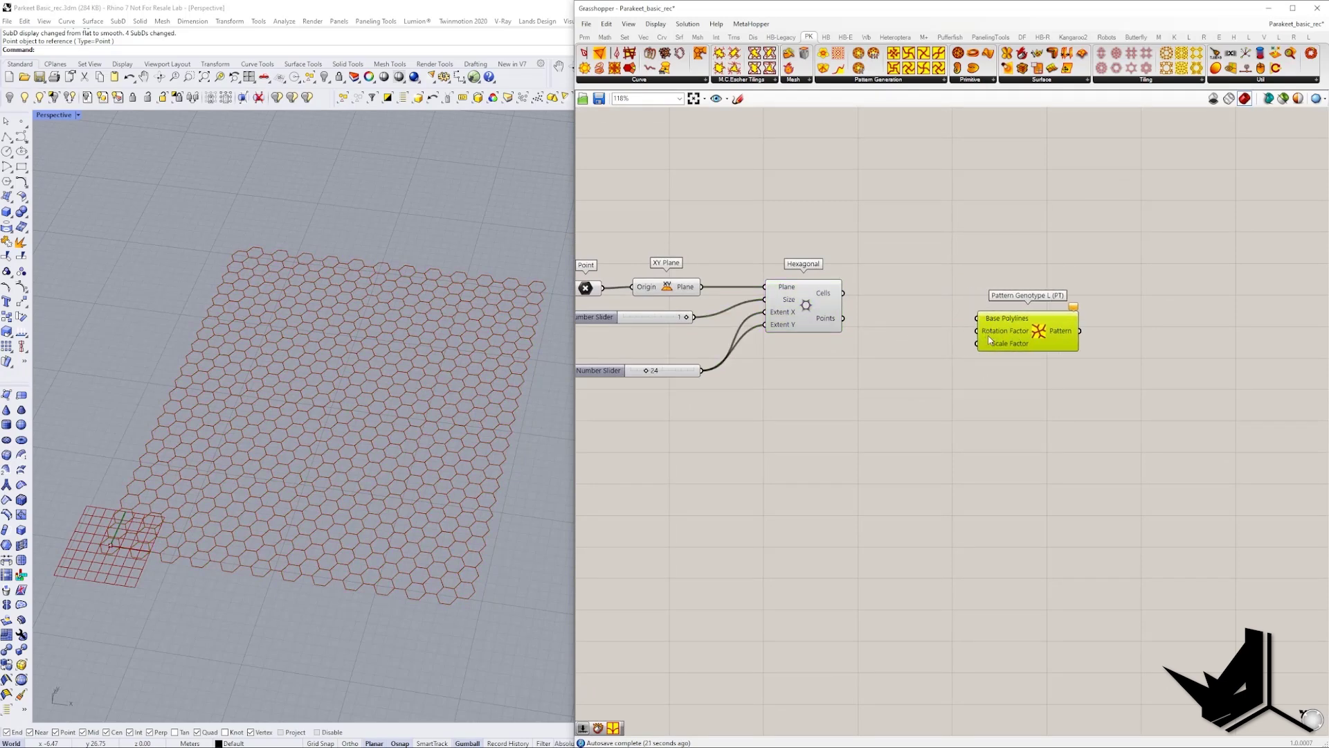
drag(1005, 337, 1018, 343)
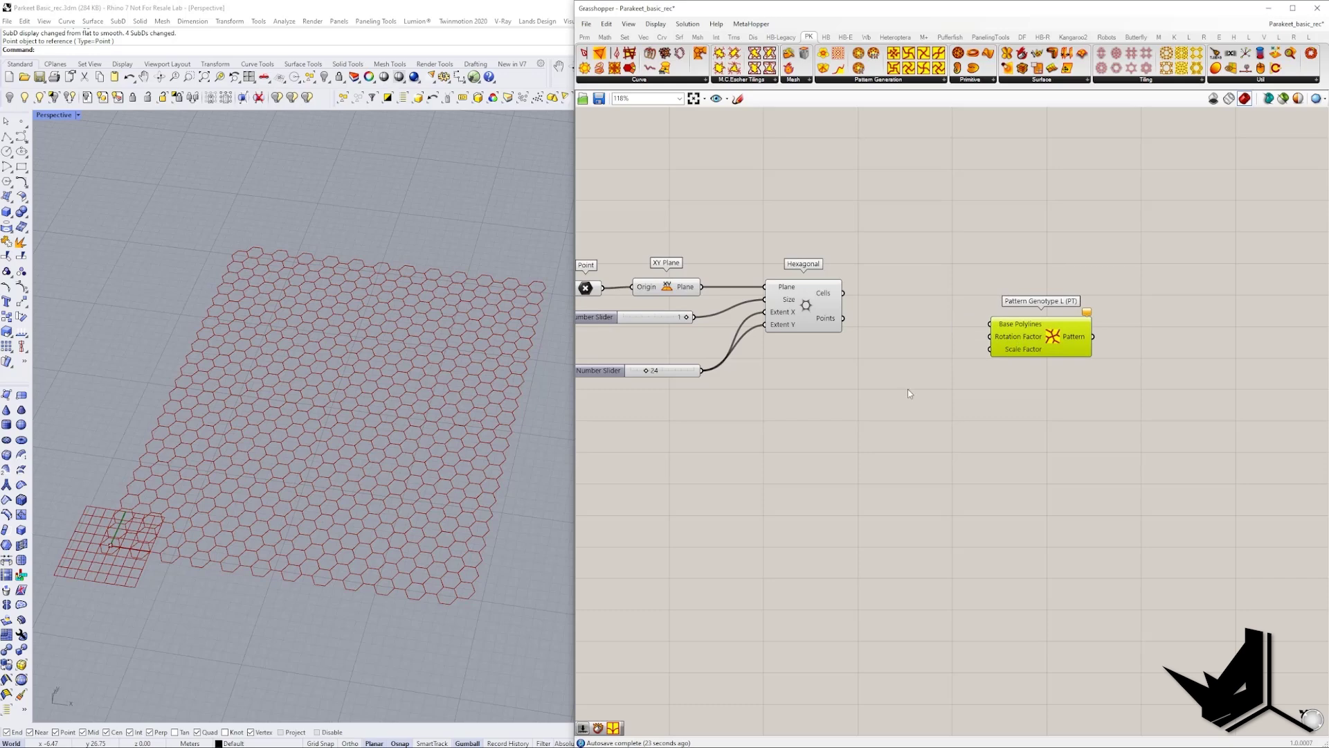
Step: Add number sliders with the values 0.17 and 0.50 for the Rotation Factor and Scale Factor of Pattern Genotype L (PT)
double_click(868, 358)
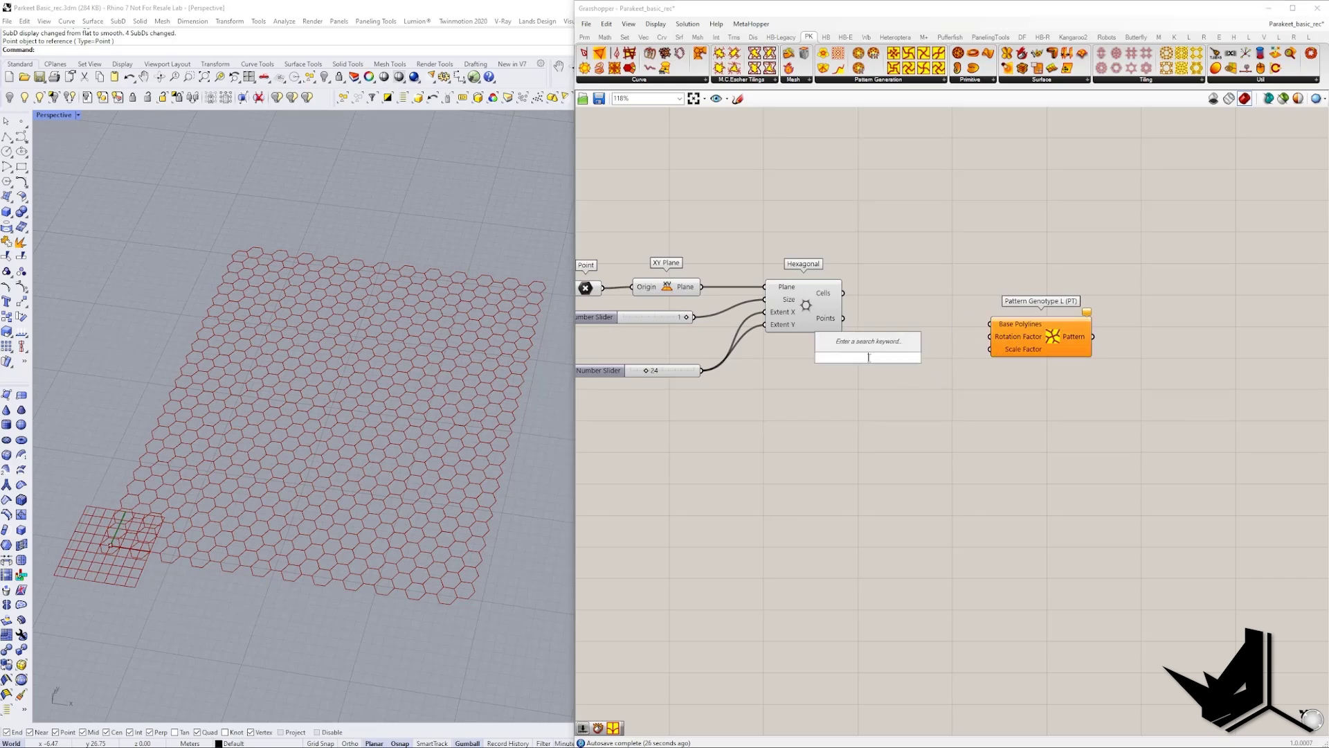
text(0.1)
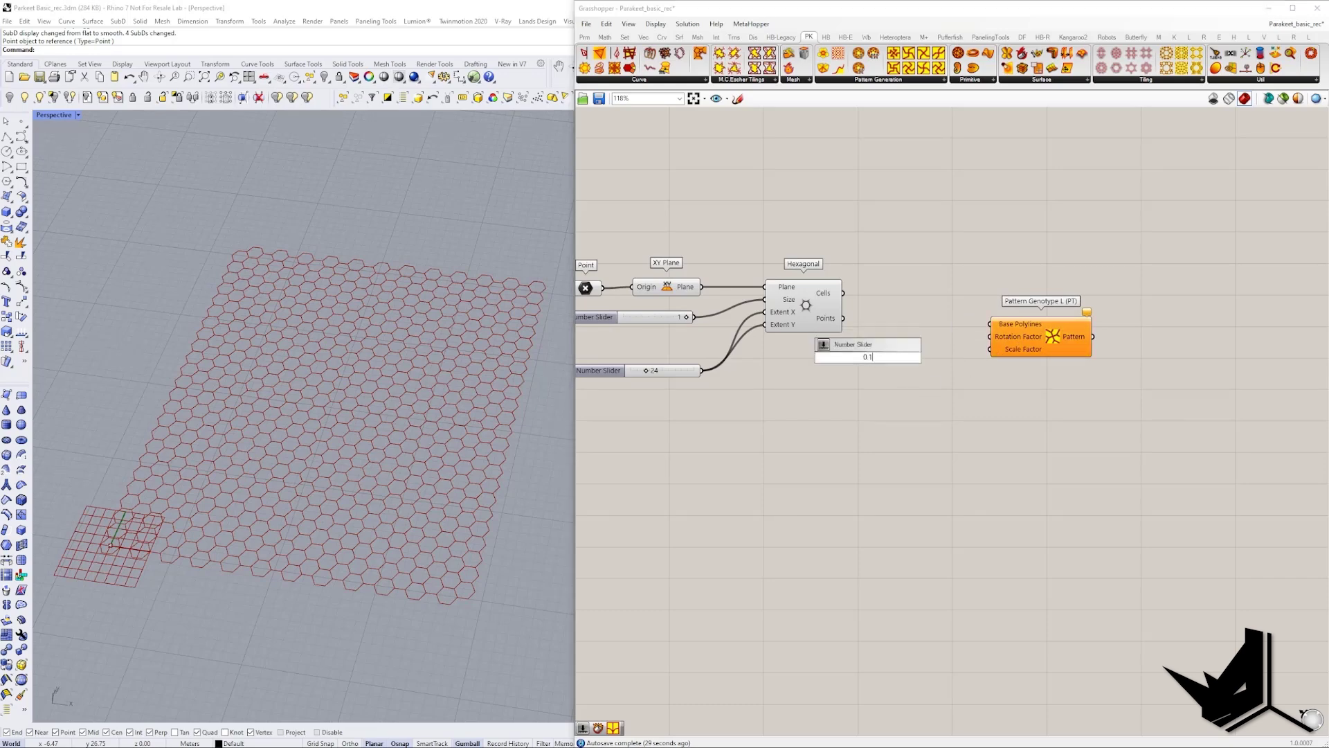
text(7)
key(Return)
double_click(888, 405)
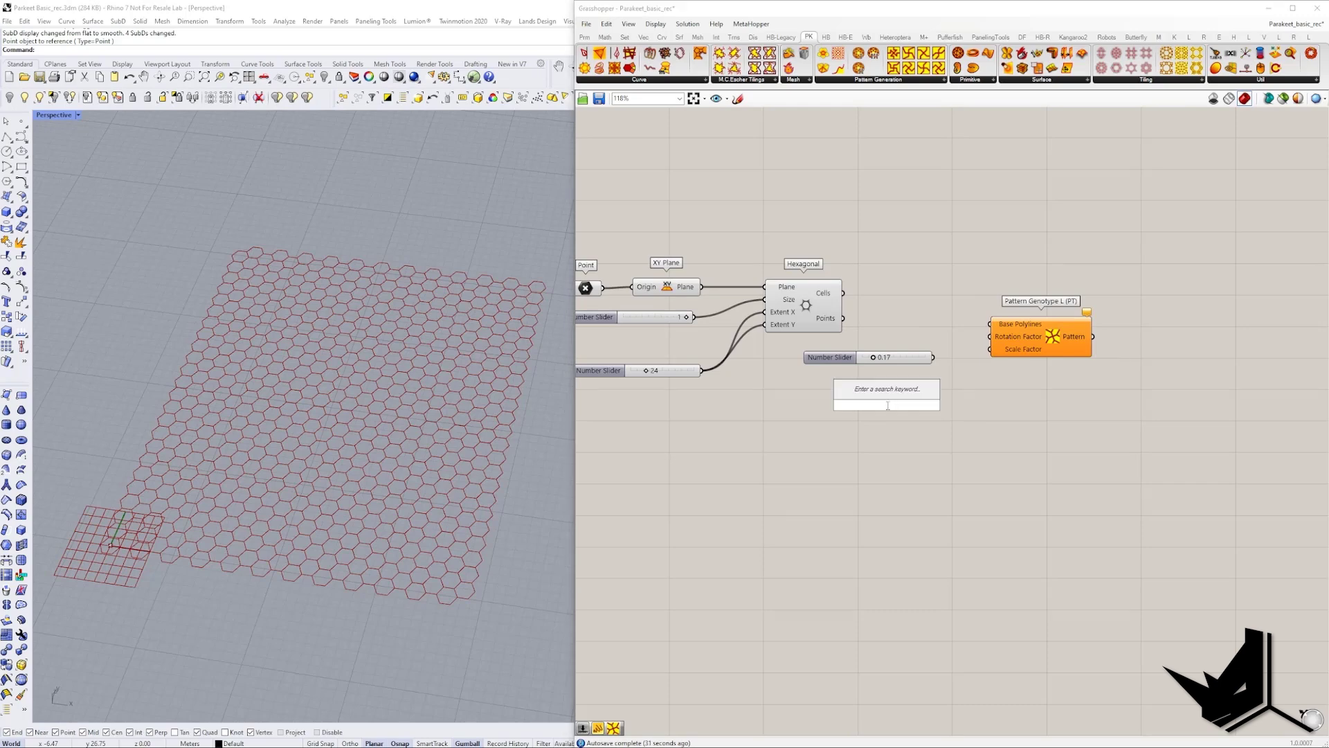
text(0.5)
key(Return)
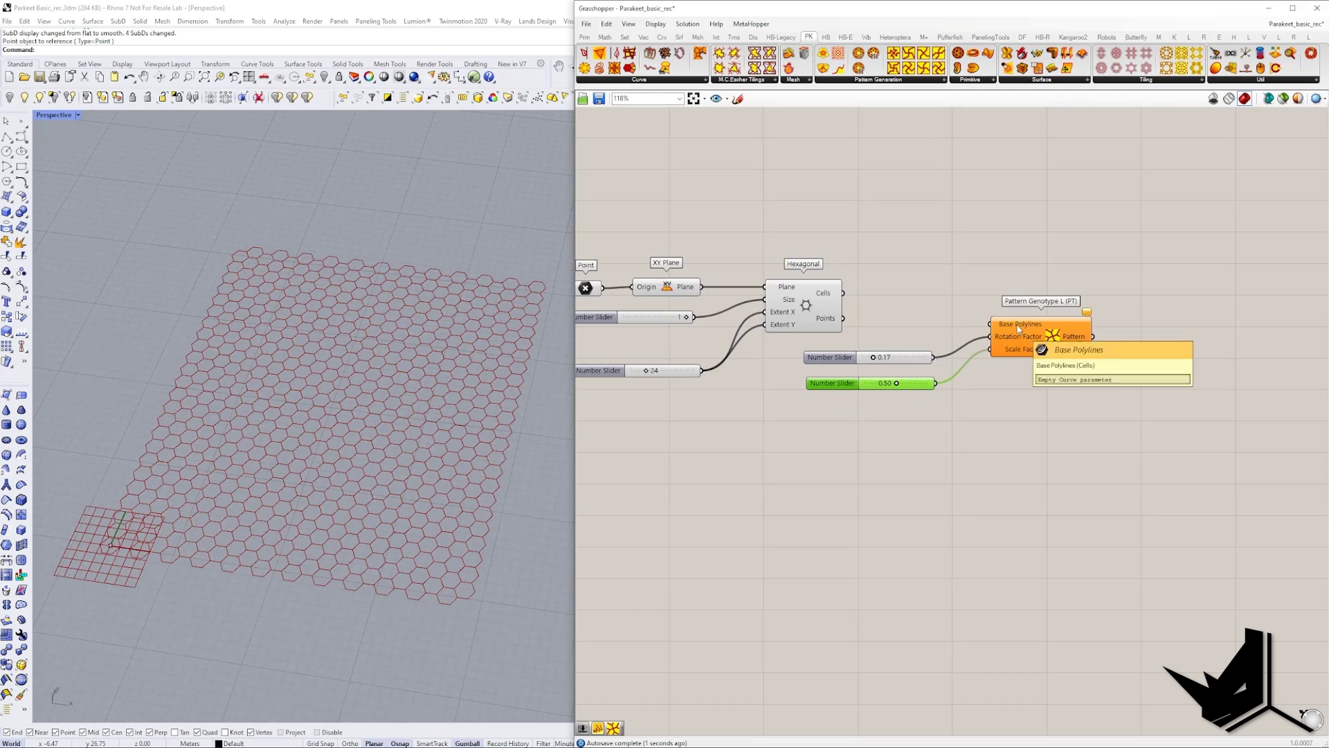
Step: Connect the Hexagonal grid's Cells to the Base Polylines of Pattern Genotype L (PT) and inspect the pattern in the viewport
drag(846, 294, 992, 324)
mouse_move(330, 413)
right_down()
mouse_move(366, 449)
mouse_move(311, 346)
mouse_move(307, 401)
right_up()
scroll(306, 433, up, 10)
scroll(313, 434, down, 10)
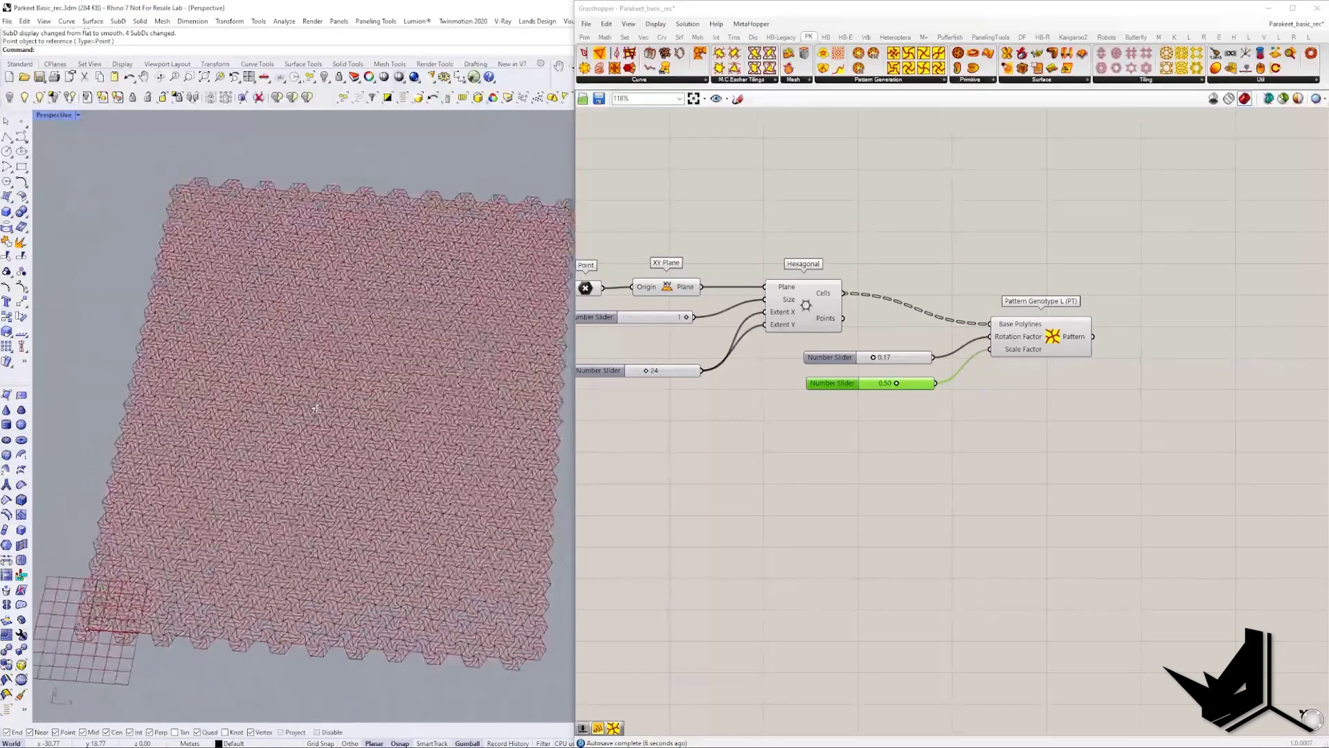
click(1040, 338)
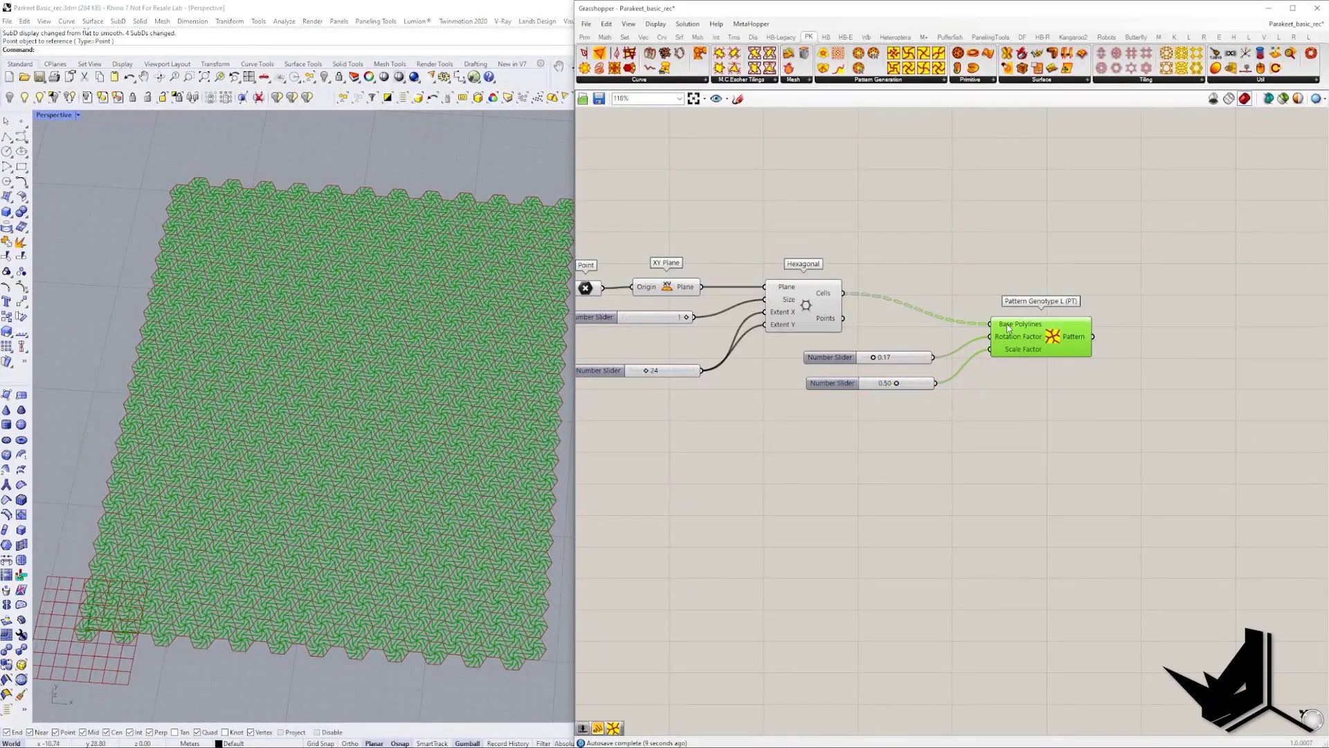
scroll(409, 336, up, 10)
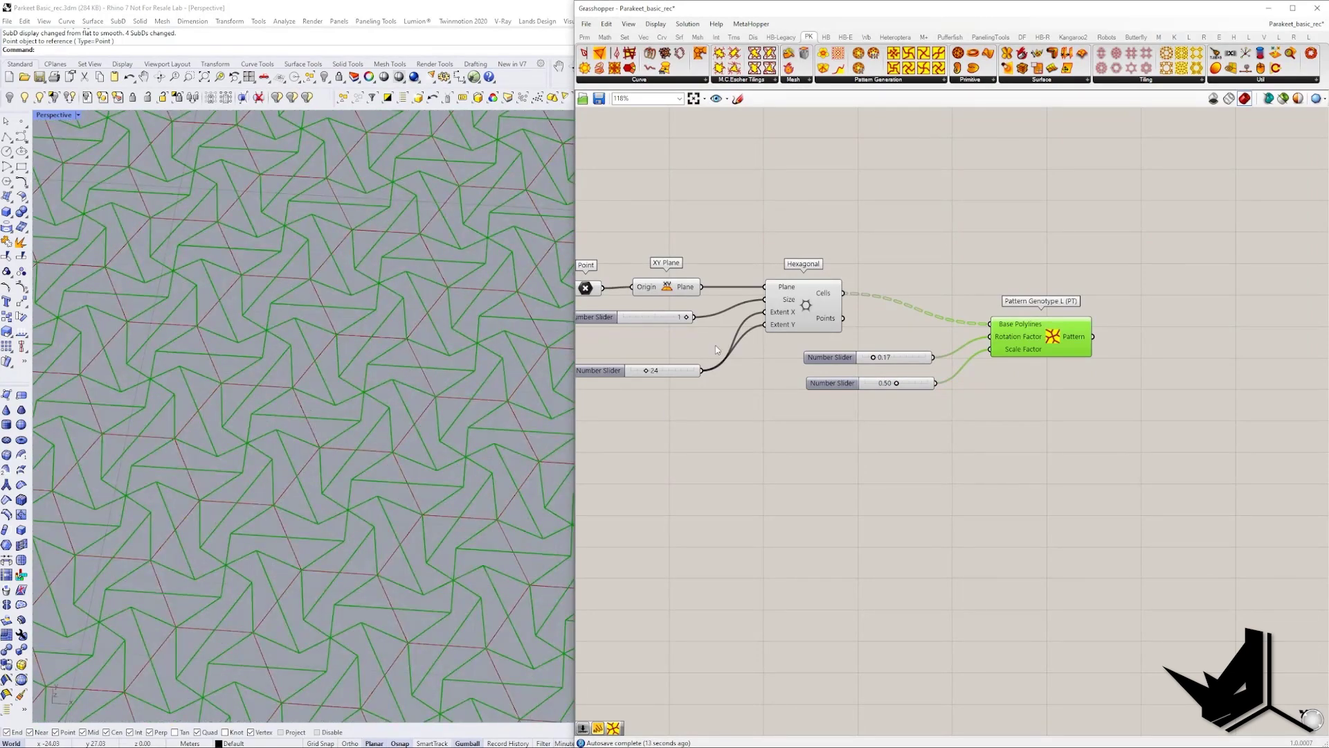
scroll(213, 415, down, 6)
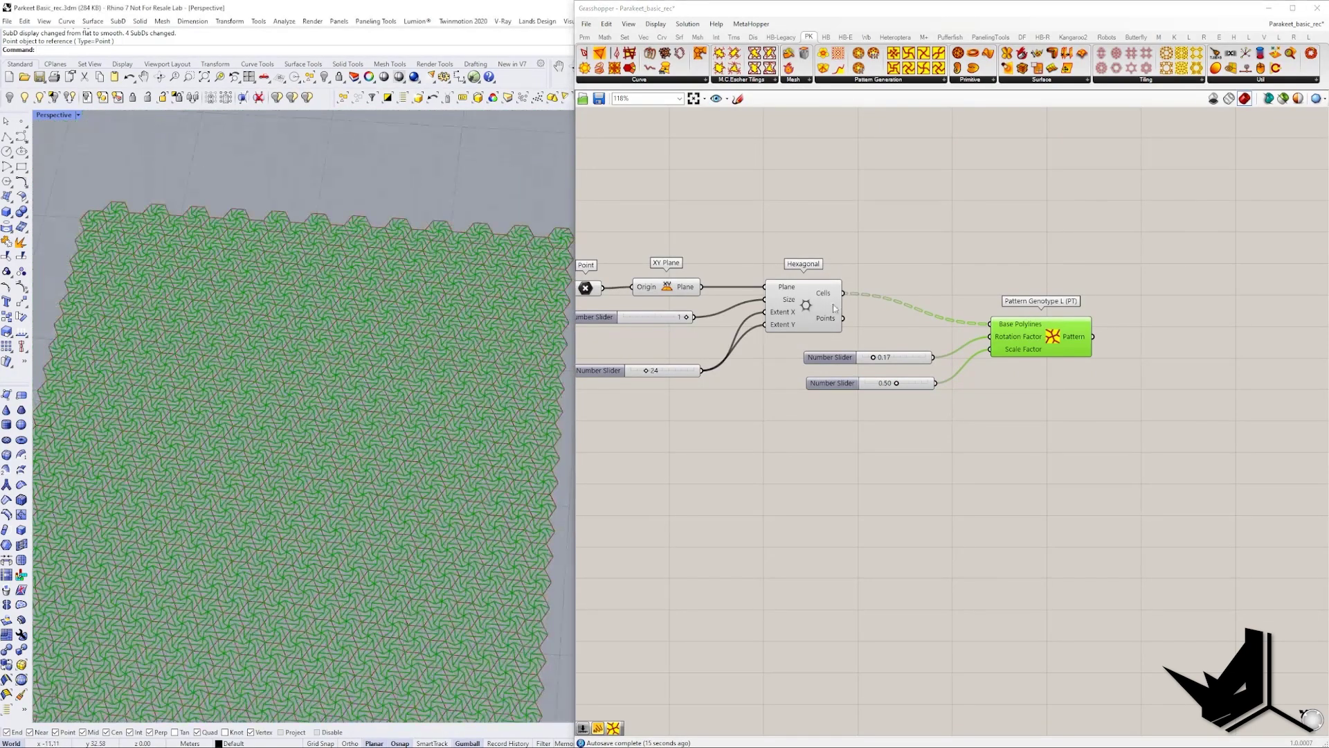
Step: Hide the preview of the Hexagonal grid so that only the pattern is displayed
click(821, 304)
right_click(817, 311)
click(835, 329)
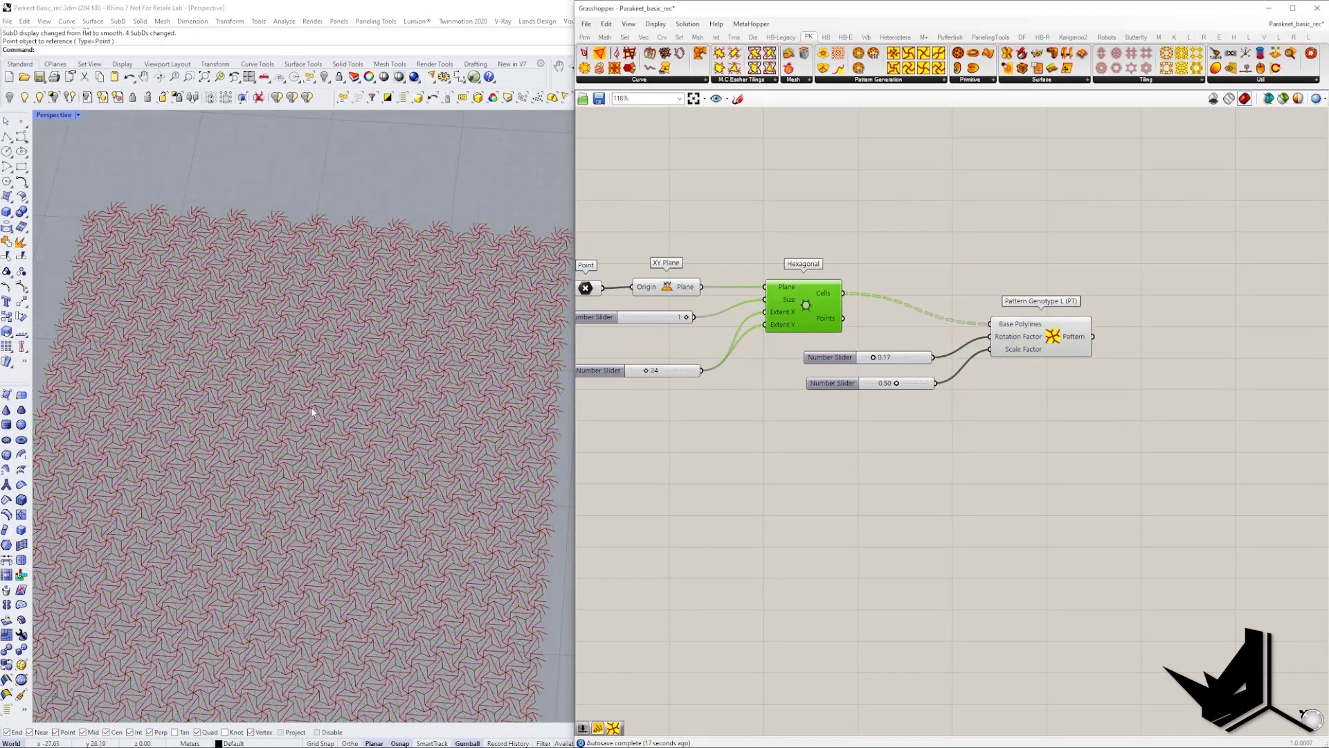
scroll(282, 438, down, 5)
scroll(244, 490, up, 10)
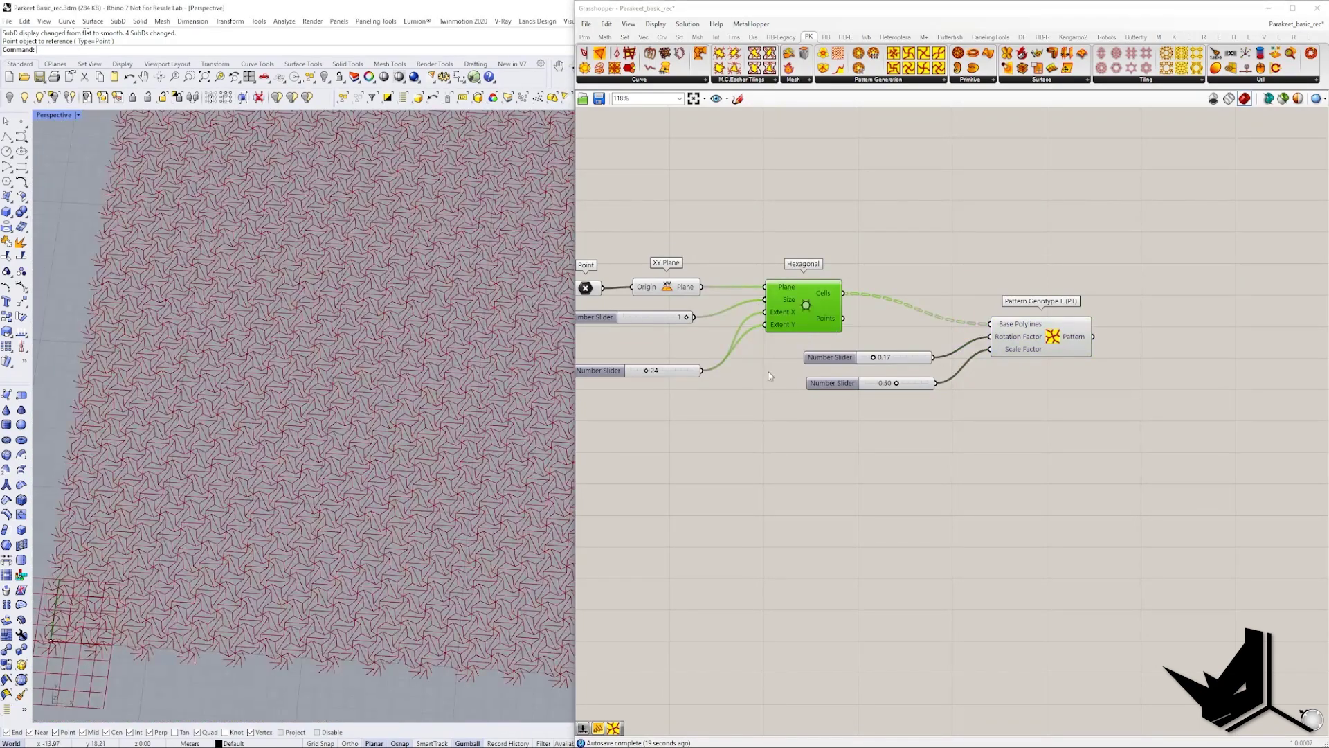
scroll(413, 437, up, 3)
scroll(339, 484, down, 5)
right_drag(298, 488, 375, 503)
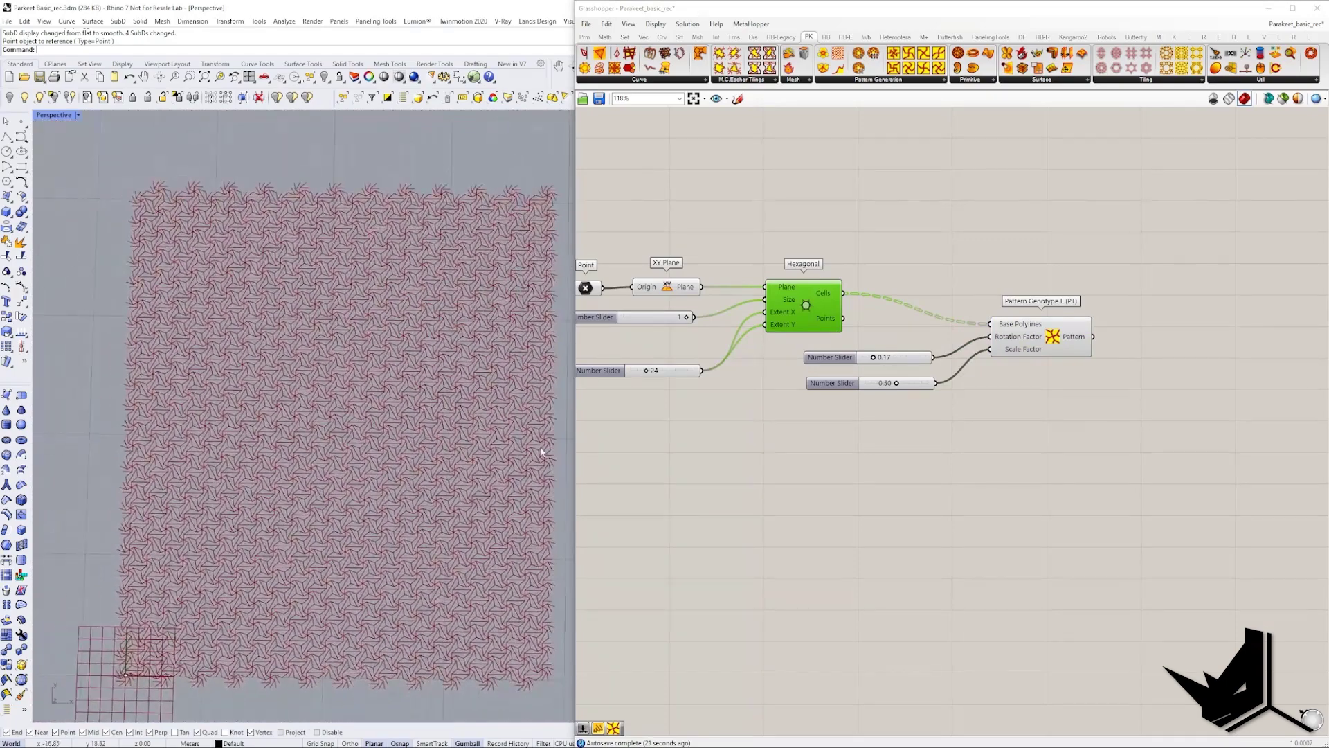
Step: Set the Rotation Factor slider to 0.15 and the Scale Factor slider to 0.34
scroll(779, 379, up, 6)
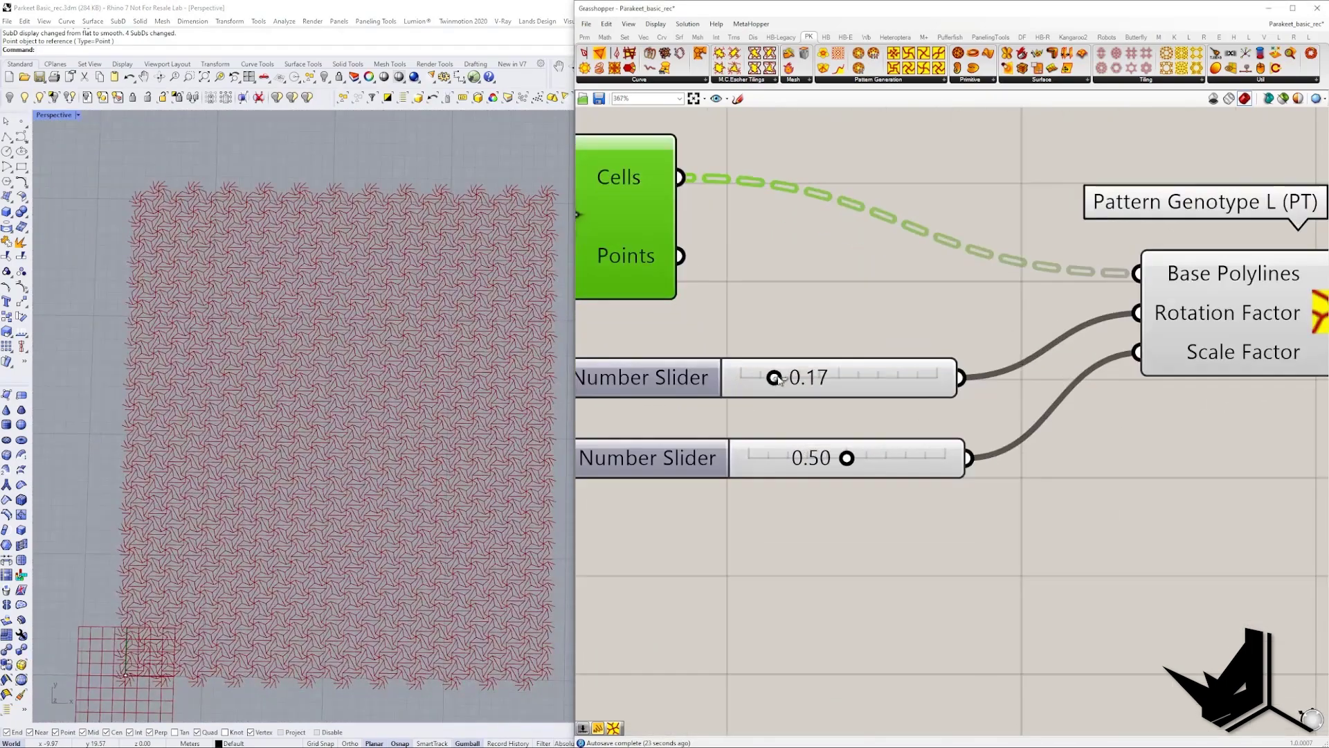
mouse_move(781, 377)
mouse_down()
mouse_move(823, 378)
mouse_move(768, 379)
mouse_move(789, 382)
mouse_up()
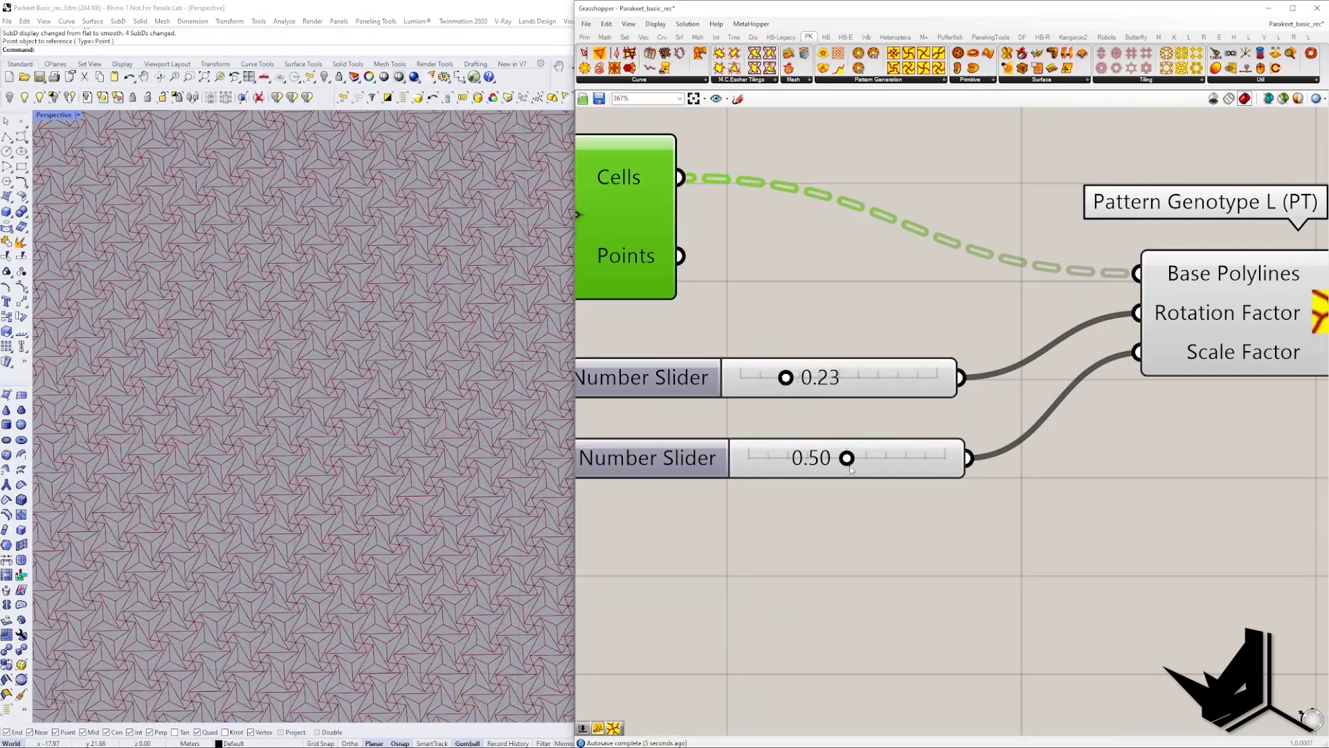
mouse_move(840, 465)
mouse_down()
mouse_move(795, 464)
mouse_move(905, 458)
mouse_move(816, 458)
mouse_up()
mouse_move(787, 378)
mouse_down()
mouse_move(841, 377)
mouse_move(749, 379)
mouse_move(770, 378)
mouse_up()
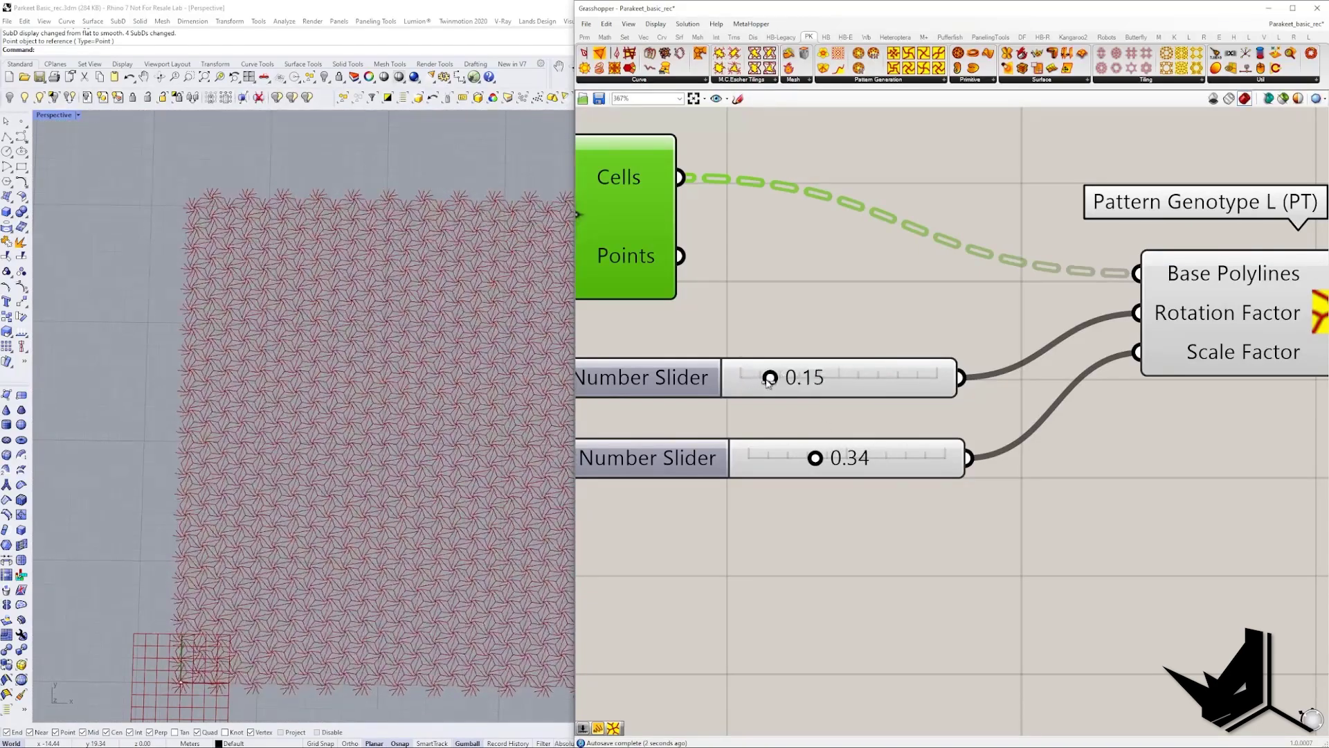
scroll(258, 455, down, 5)
right_drag(250, 400, 256, 410)
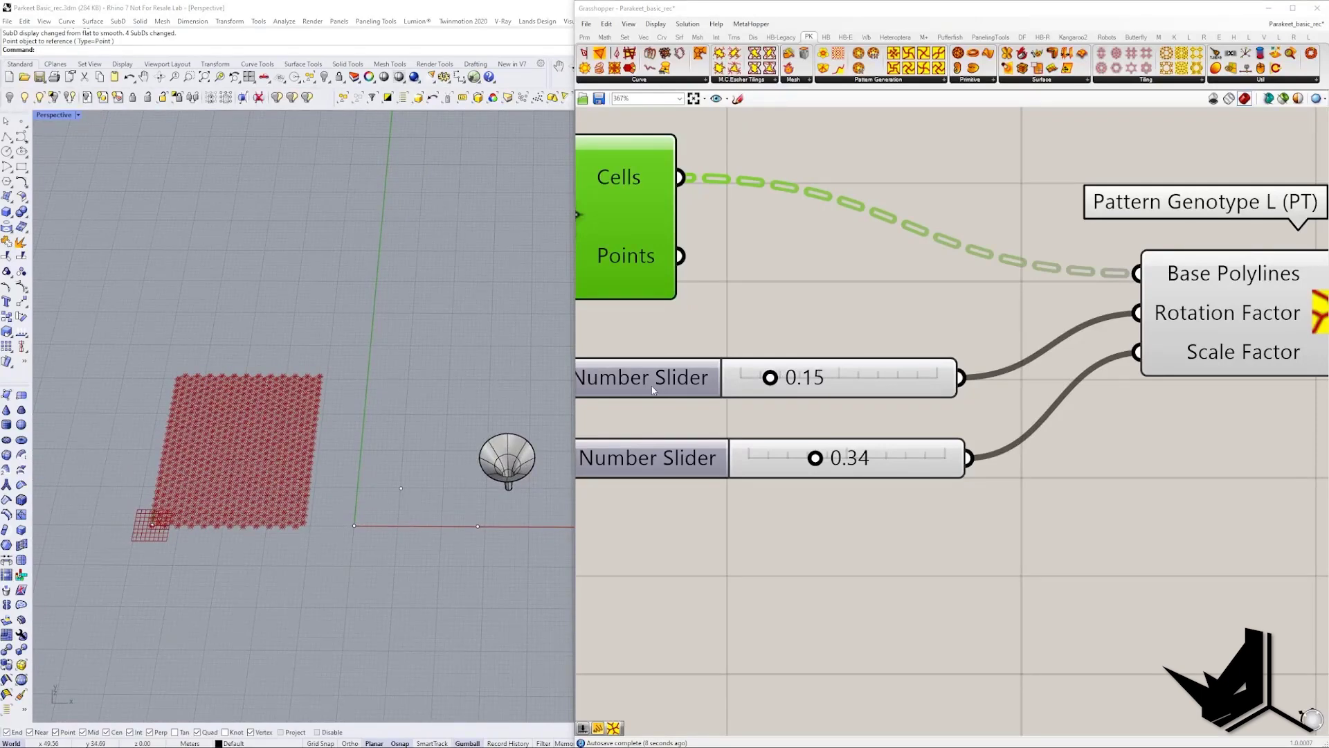
Step: Examine which pattern generation and tiling components Parakeet offers
click(917, 81)
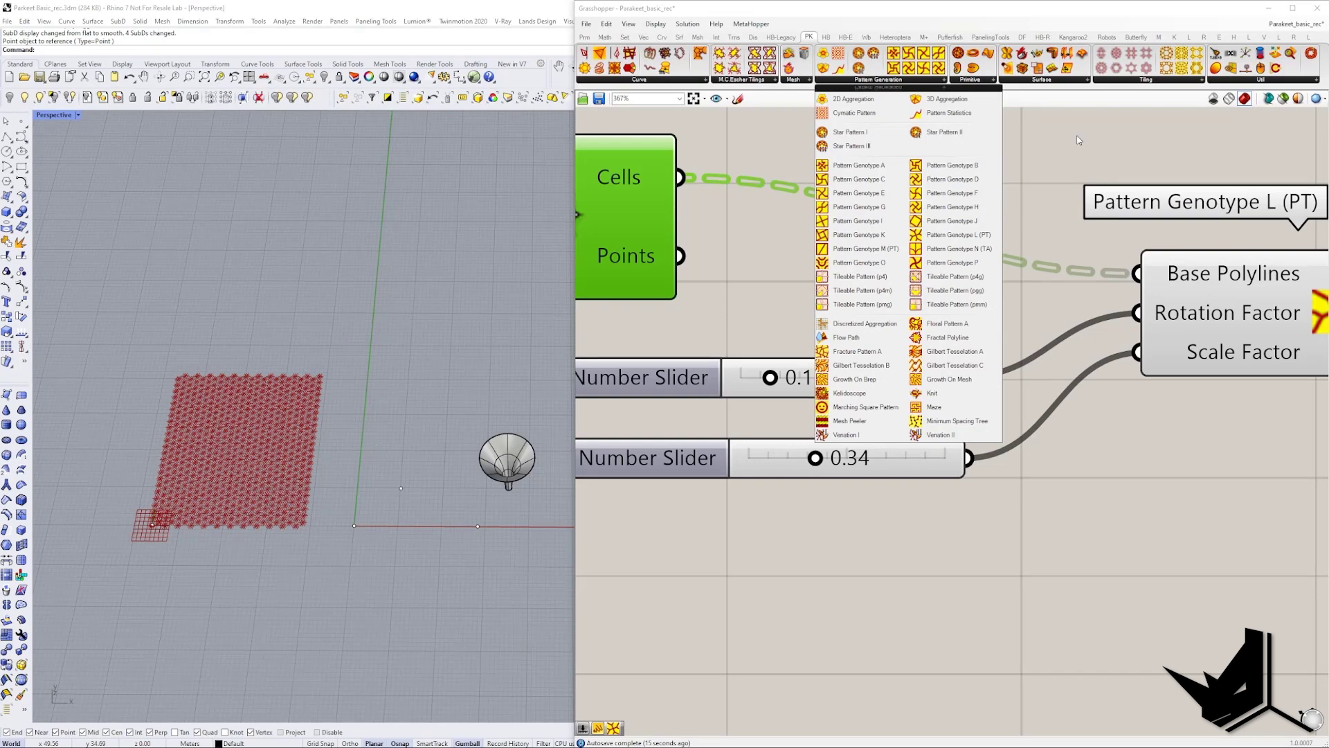
click(1057, 145)
scroll(909, 319, down, 3)
right_drag(909, 319, 997, 345)
scroll(785, 290, up, 1)
right_drag(785, 291, 843, 348)
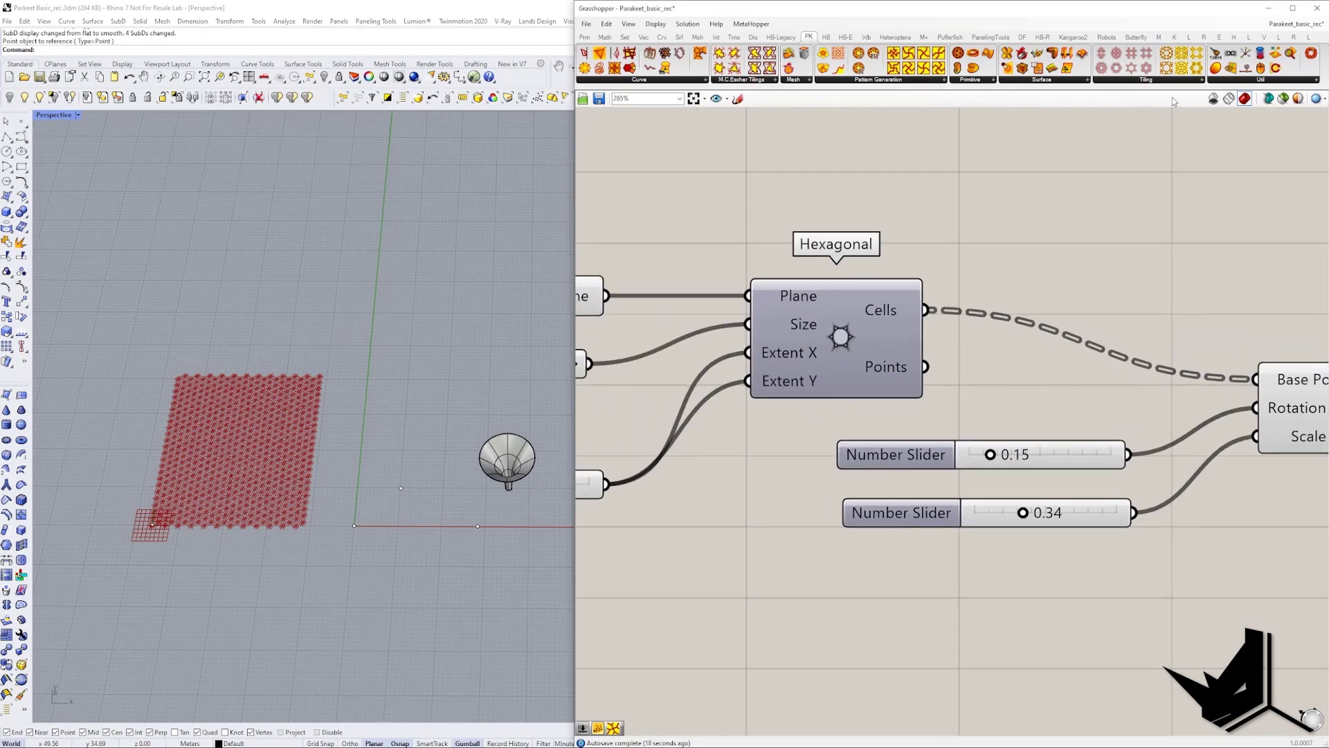
click(1149, 81)
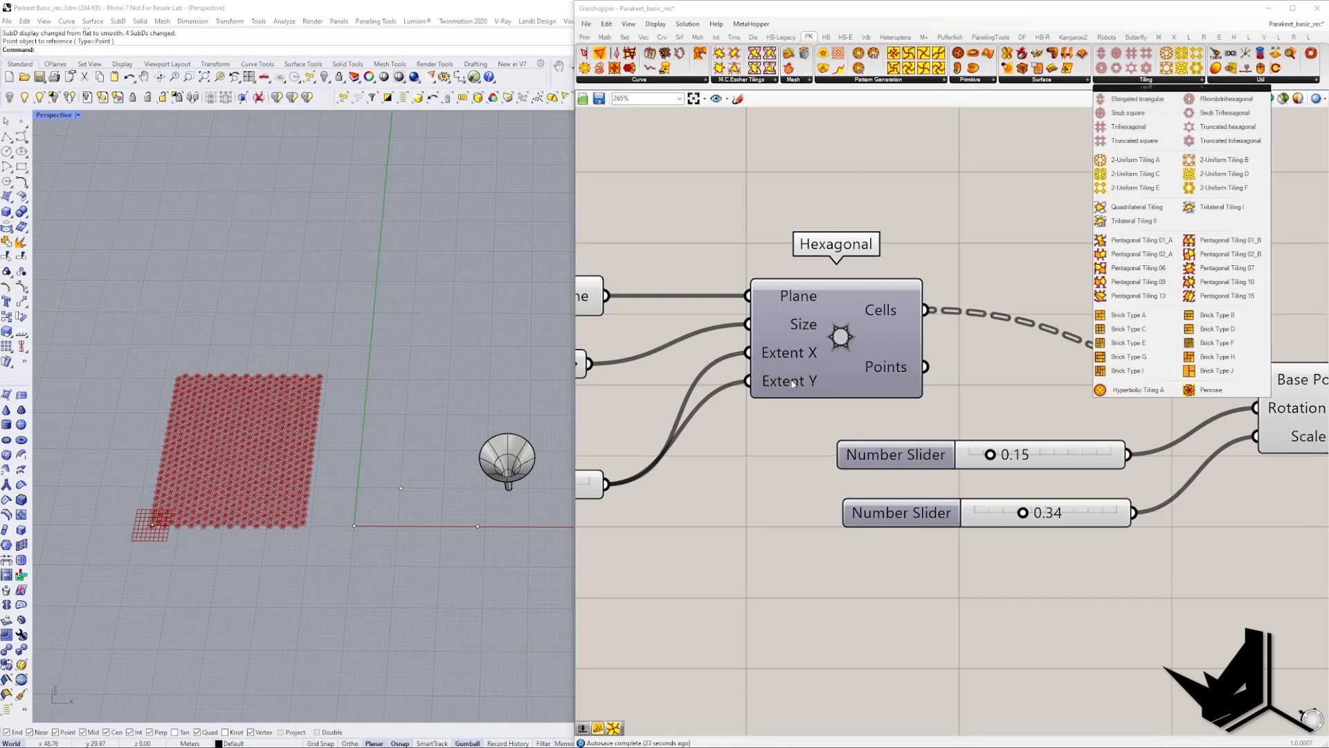
click(754, 429)
Step: Add a Square grid component in the free area below the hexagonal pattern definition
scroll(752, 428, down, 6)
right_drag(716, 532, 756, 401)
scroll(756, 400, up, 3)
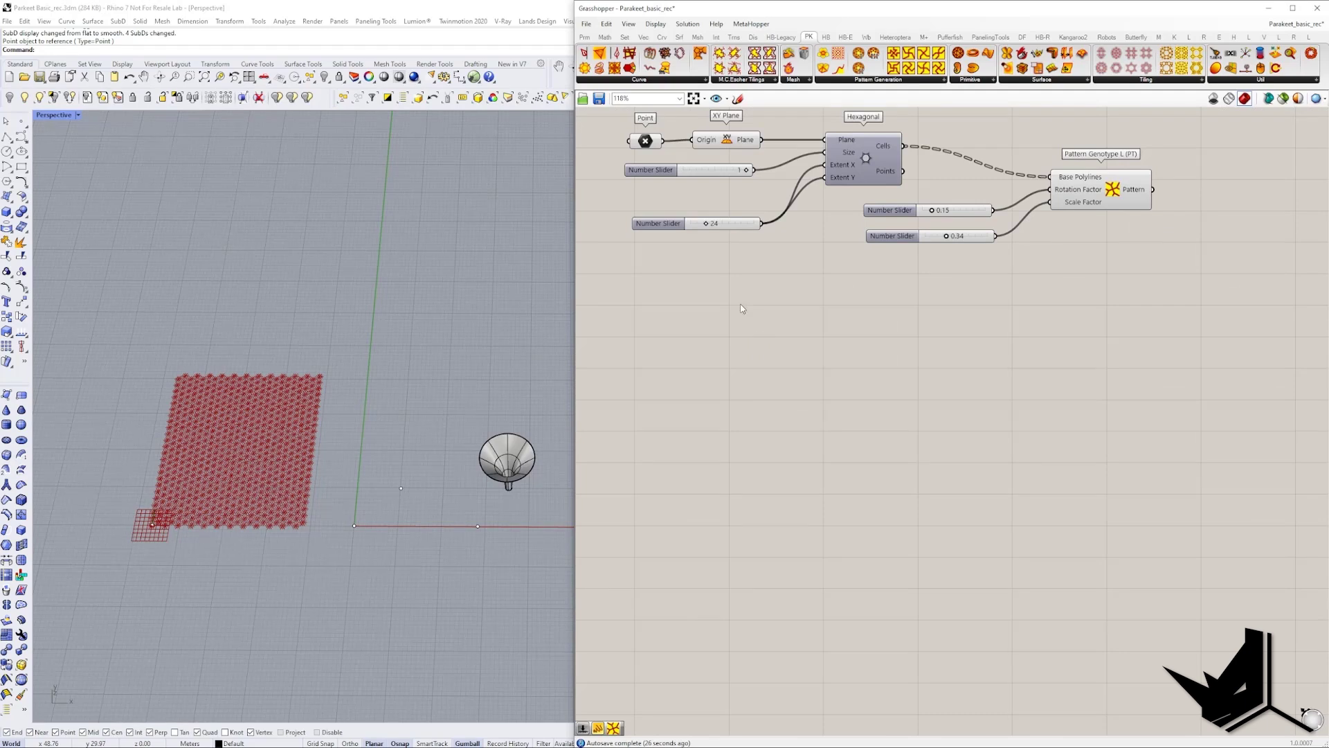
click(643, 37)
click(650, 81)
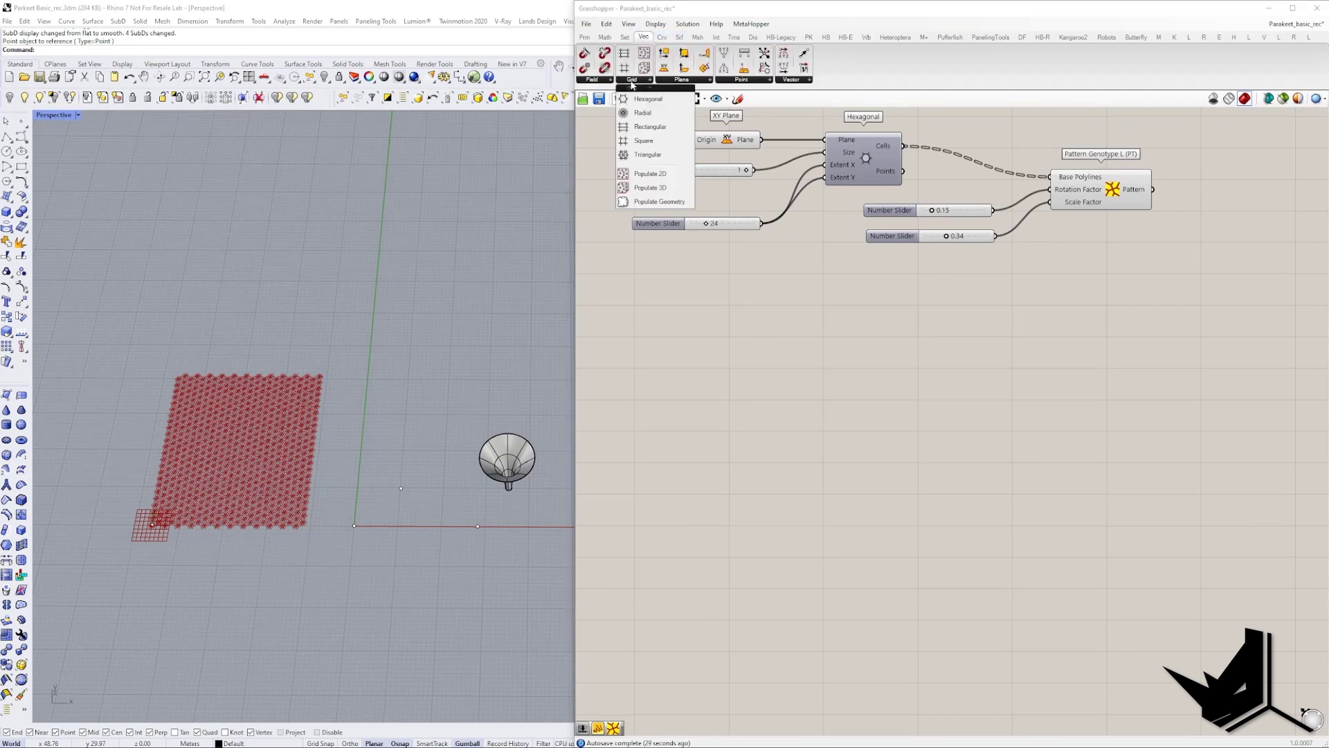
drag(638, 154, 742, 324)
scroll(447, 406, up, 2)
shift+right_drag(447, 406, 406, 405)
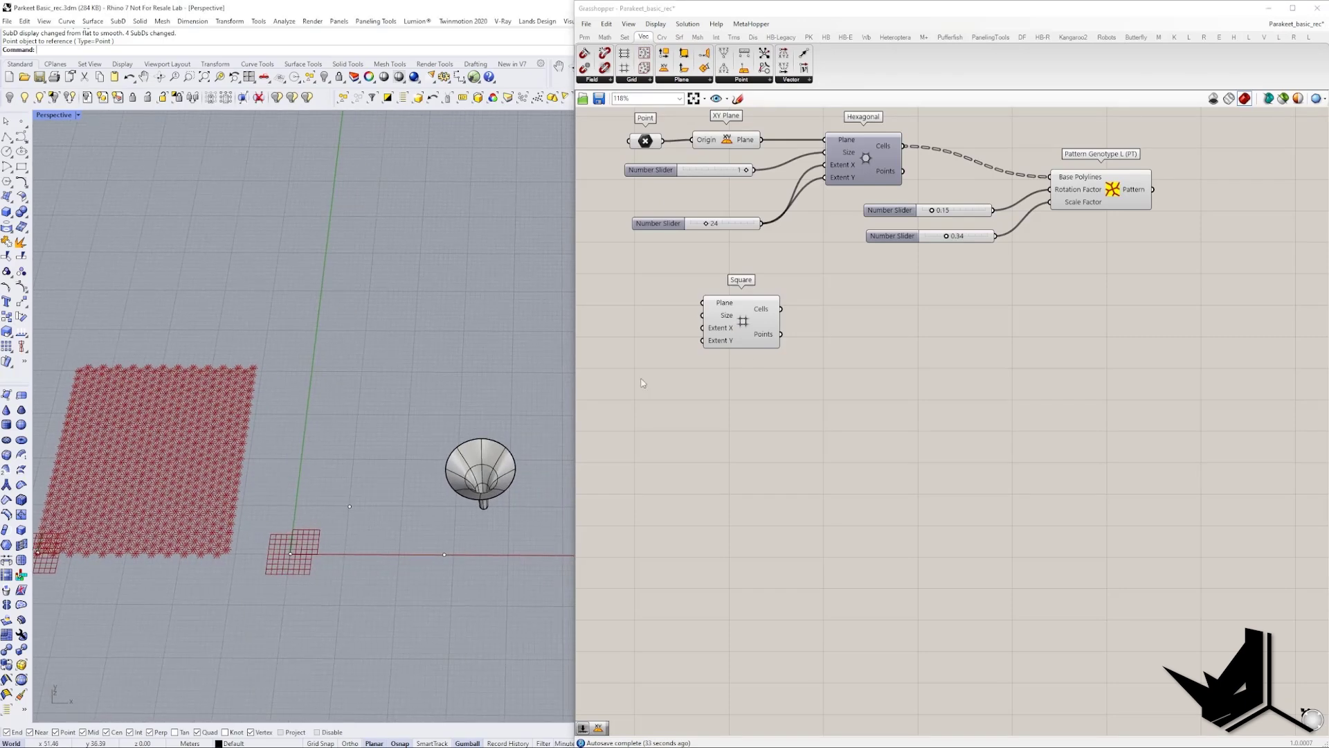
drag(756, 312, 913, 382)
Step: Duplicate the XY Plane component and connect the copy to the Square grid's Plane
click(727, 139)
alt+drag(727, 140, 860, 373)
drag(762, 377, 774, 378)
Step: Add a Point parameter referencing the Rhino point at the origin and wire it into the duplicated XY Plane's Origin
double_click(649, 388)
text(point)
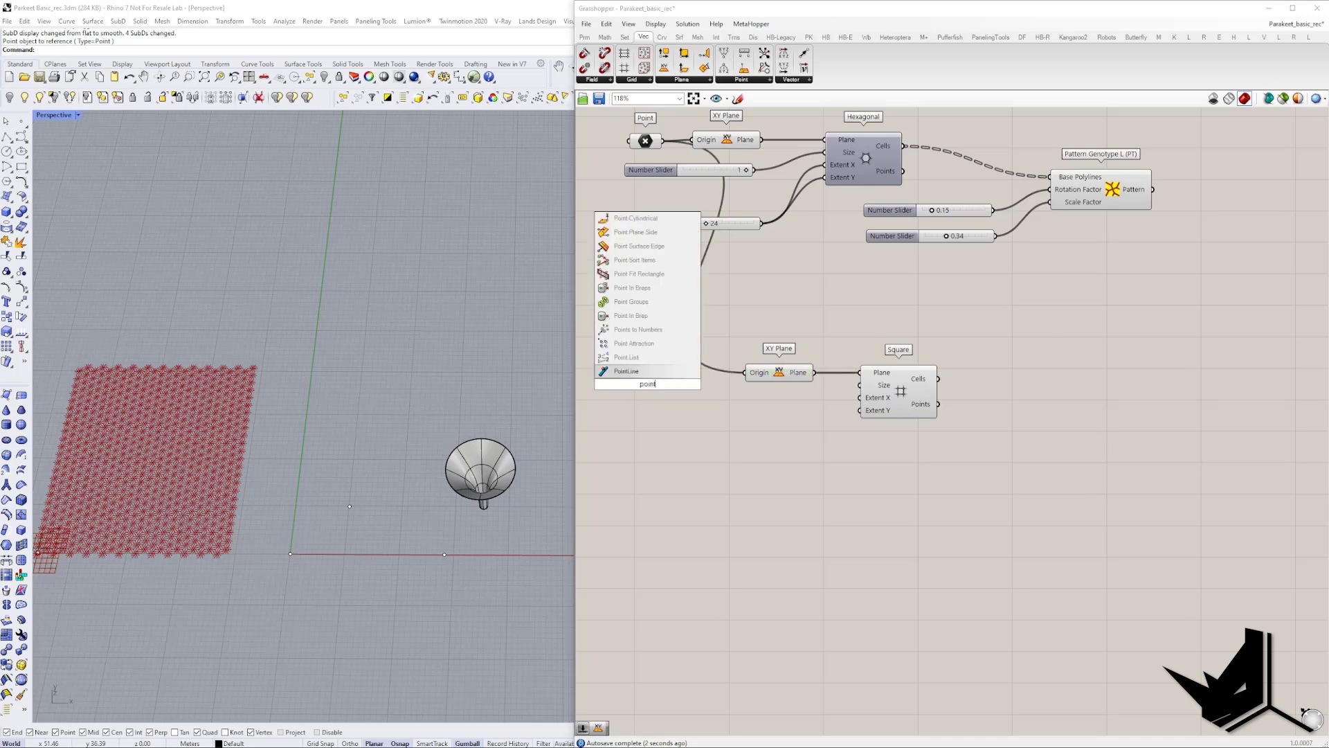
key(Return)
mouse_move(664, 384)
mouse_down()
mouse_move(746, 373)
mouse_move(661, 373)
mouse_up()
right_click(660, 374)
click(689, 536)
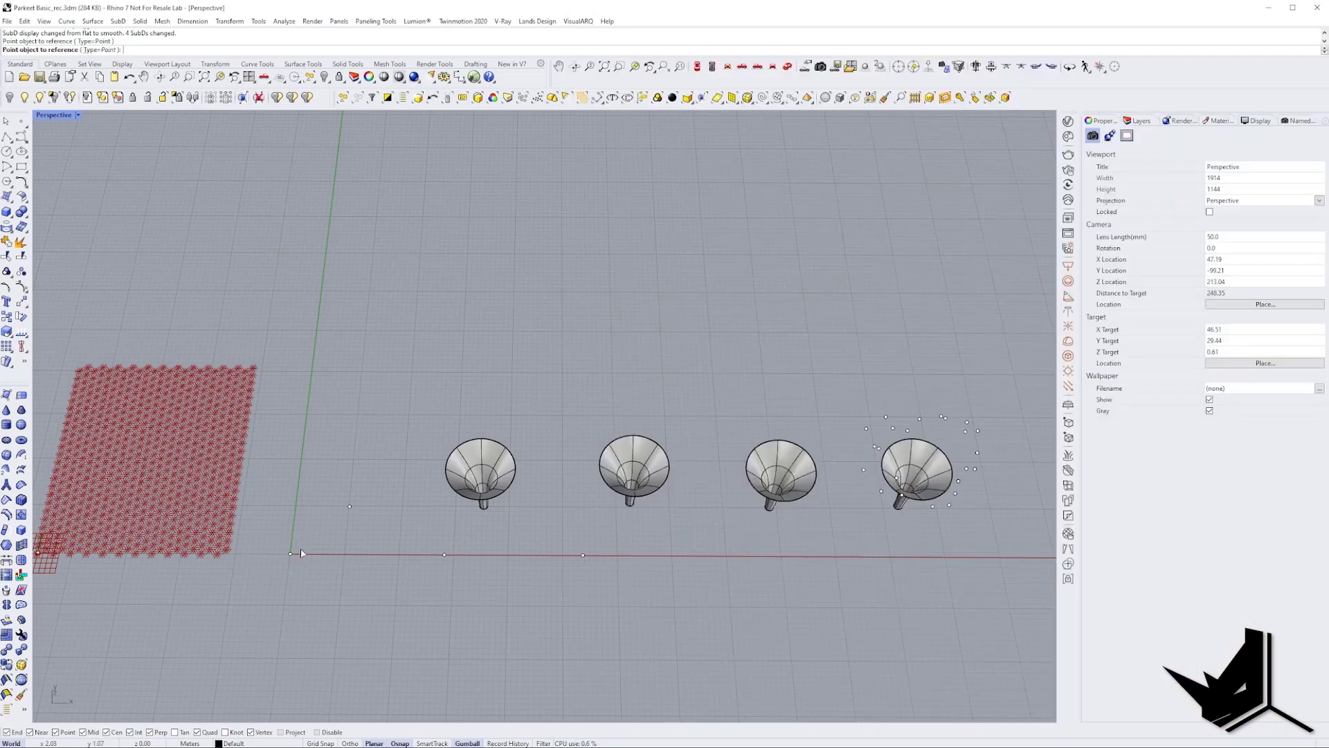
click(290, 553)
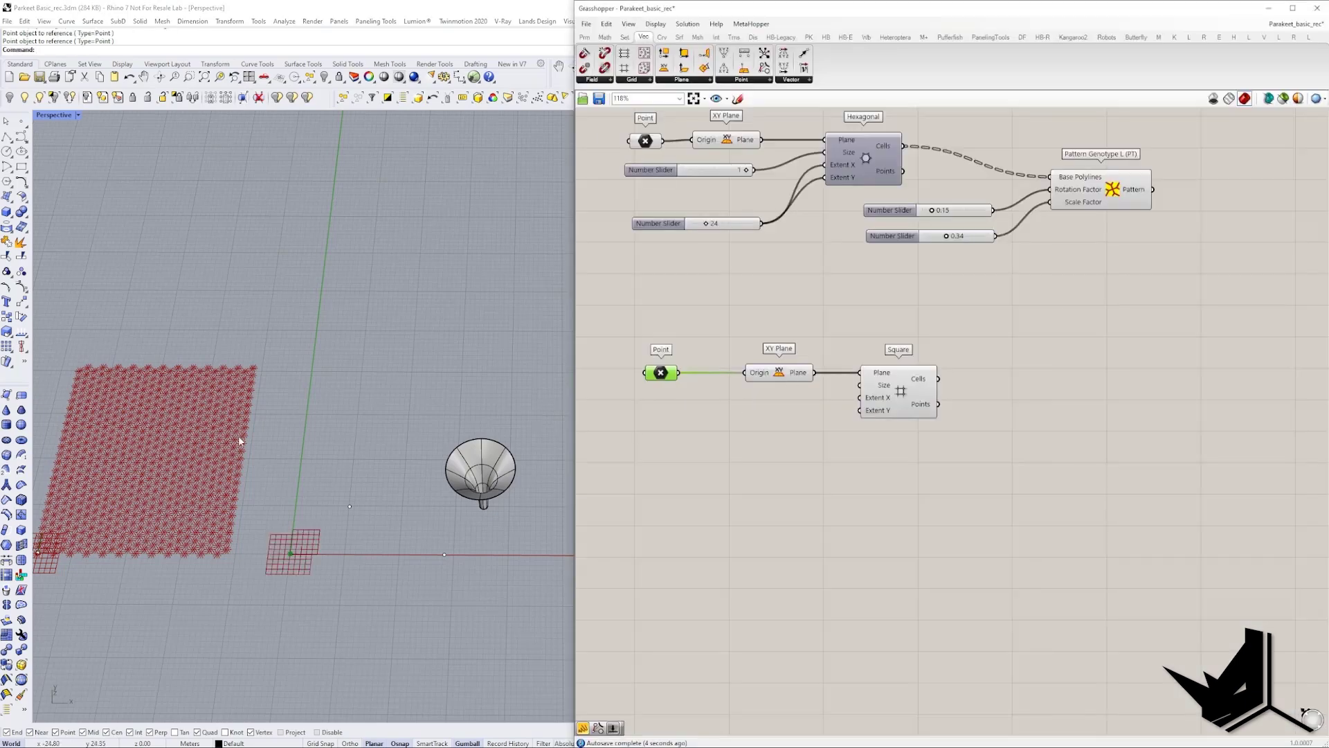
Step: Add a Pattern Genotype P component and connect the Square grid's Cells to its Base Polylines
right_drag(896, 407, 724, 415)
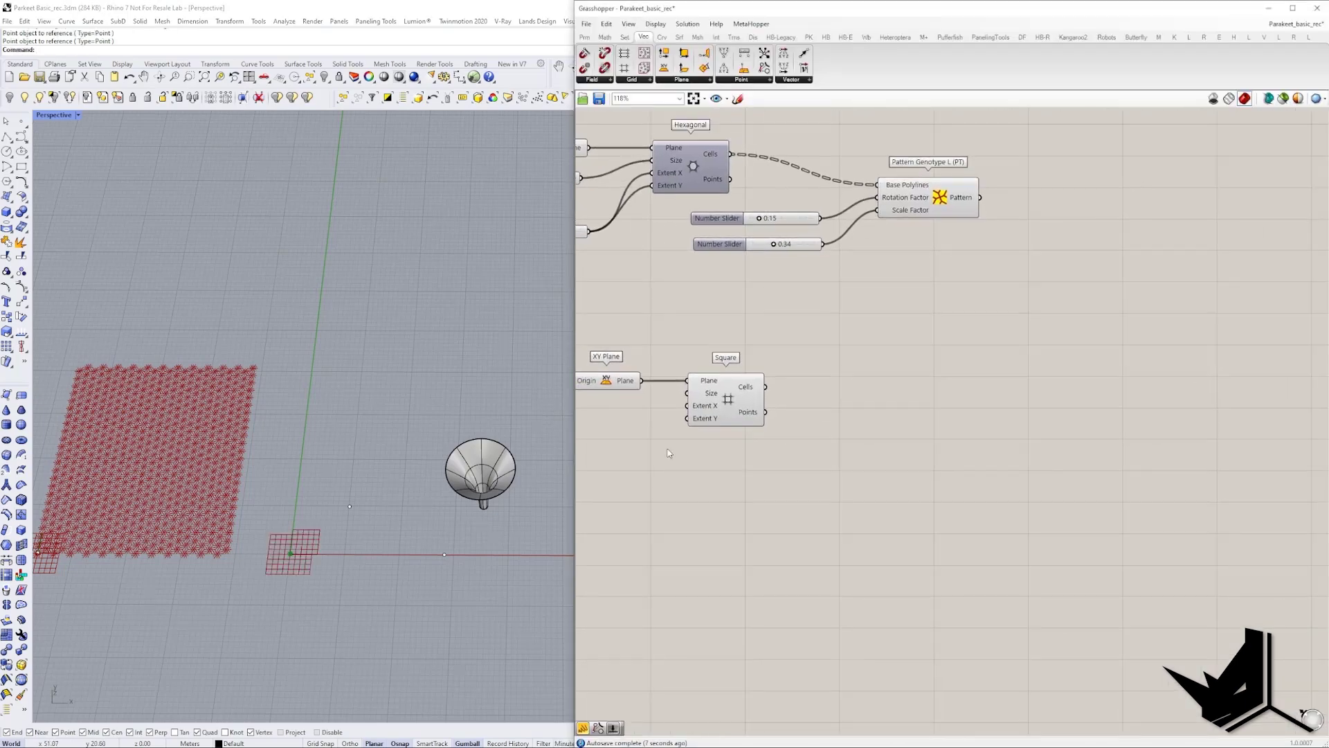
click(752, 421)
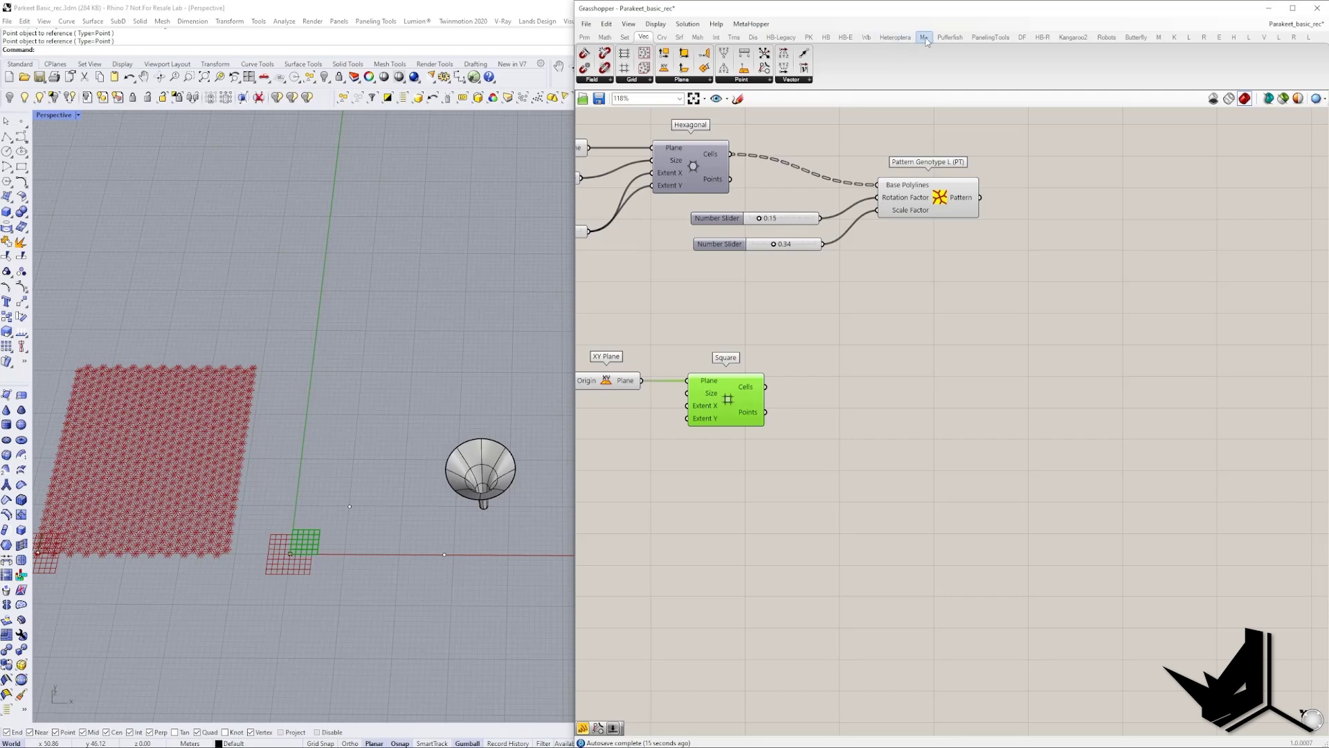
click(866, 37)
click(879, 39)
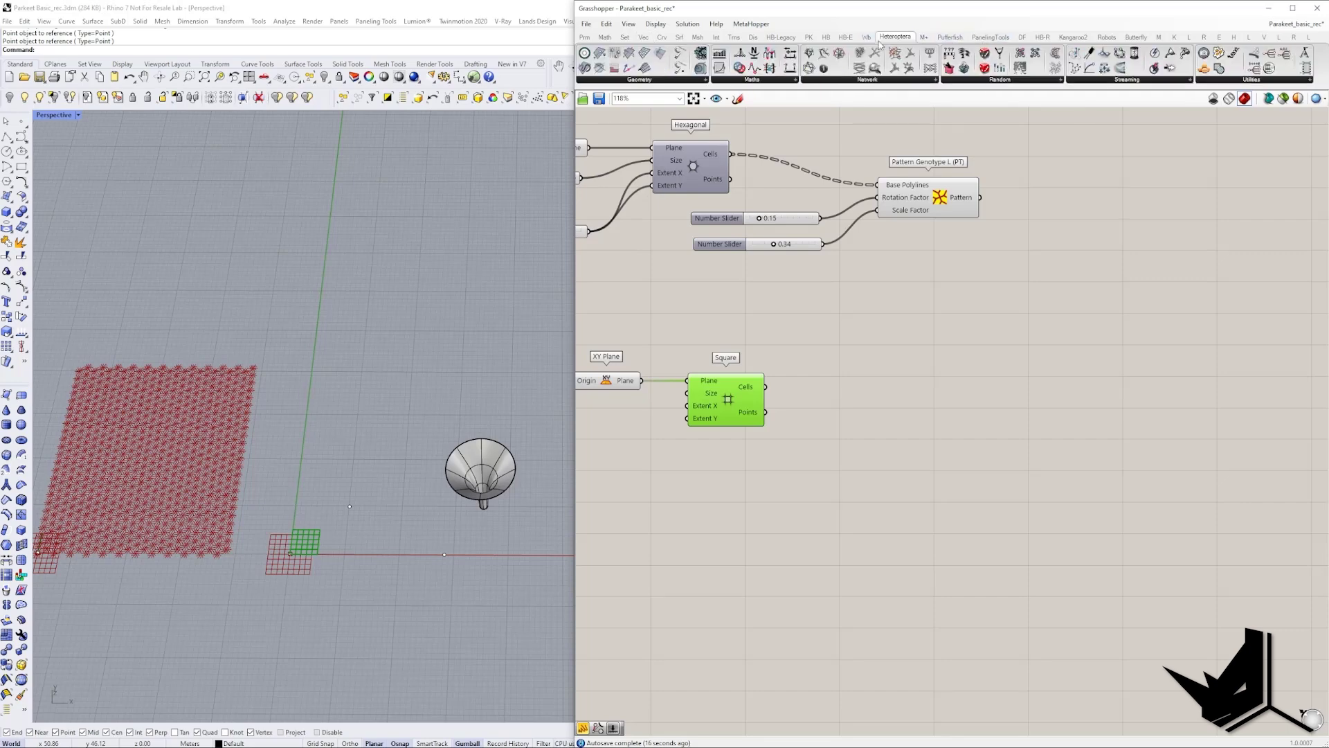
click(810, 39)
click(890, 81)
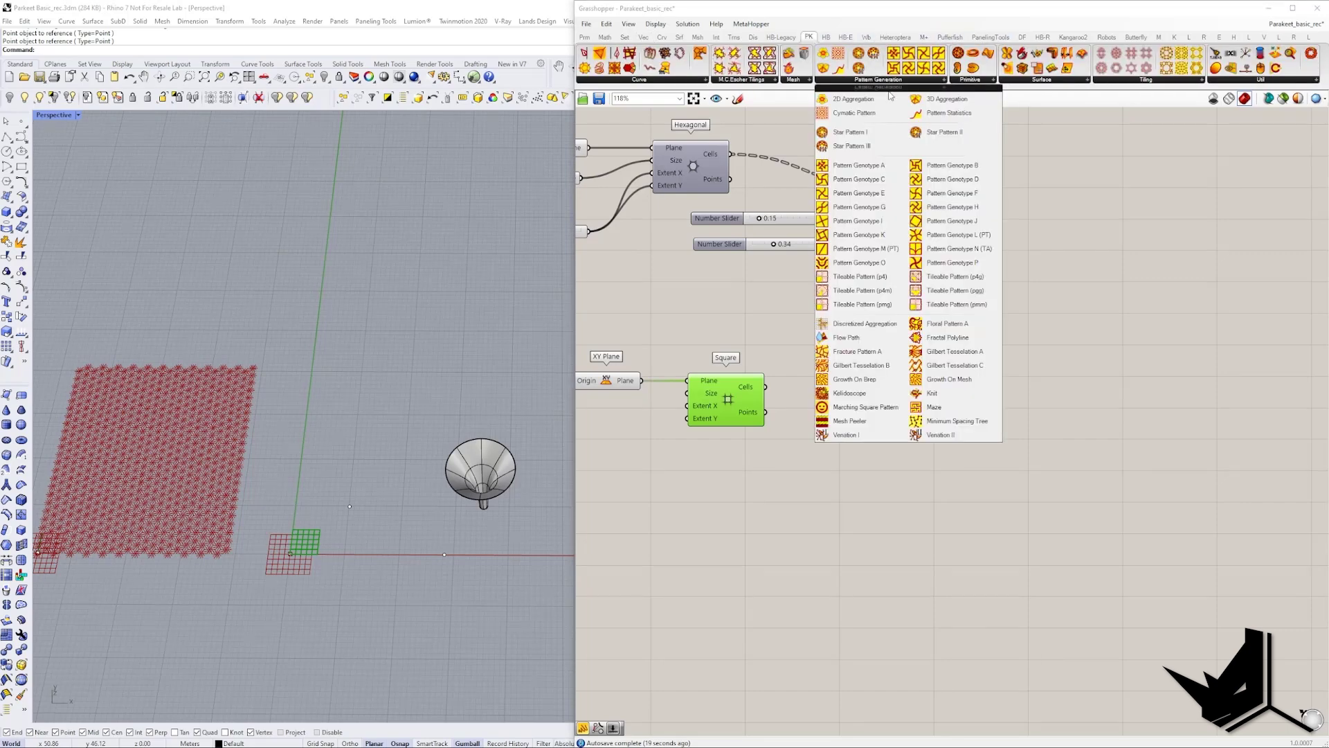
click(955, 263)
click(918, 435)
right_drag(918, 435, 882, 383)
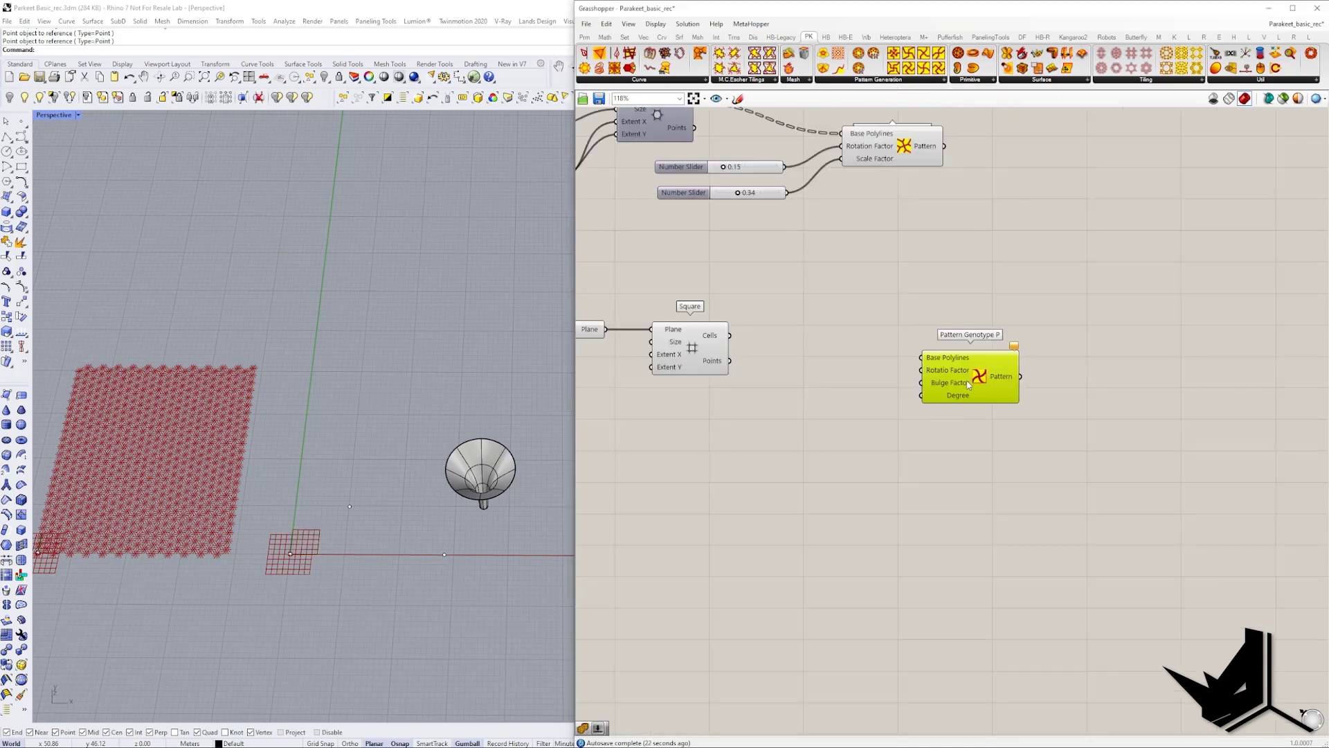
drag(971, 378, 994, 374)
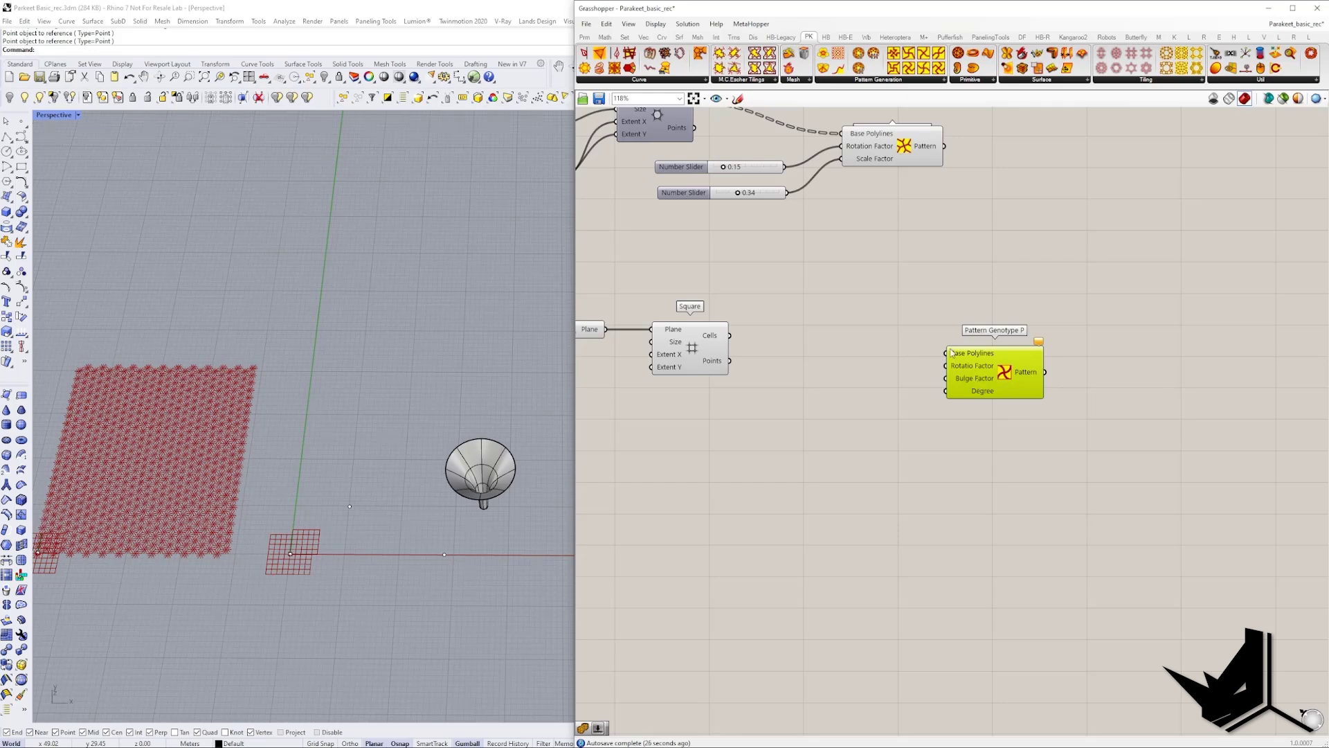
drag(948, 353, 730, 335)
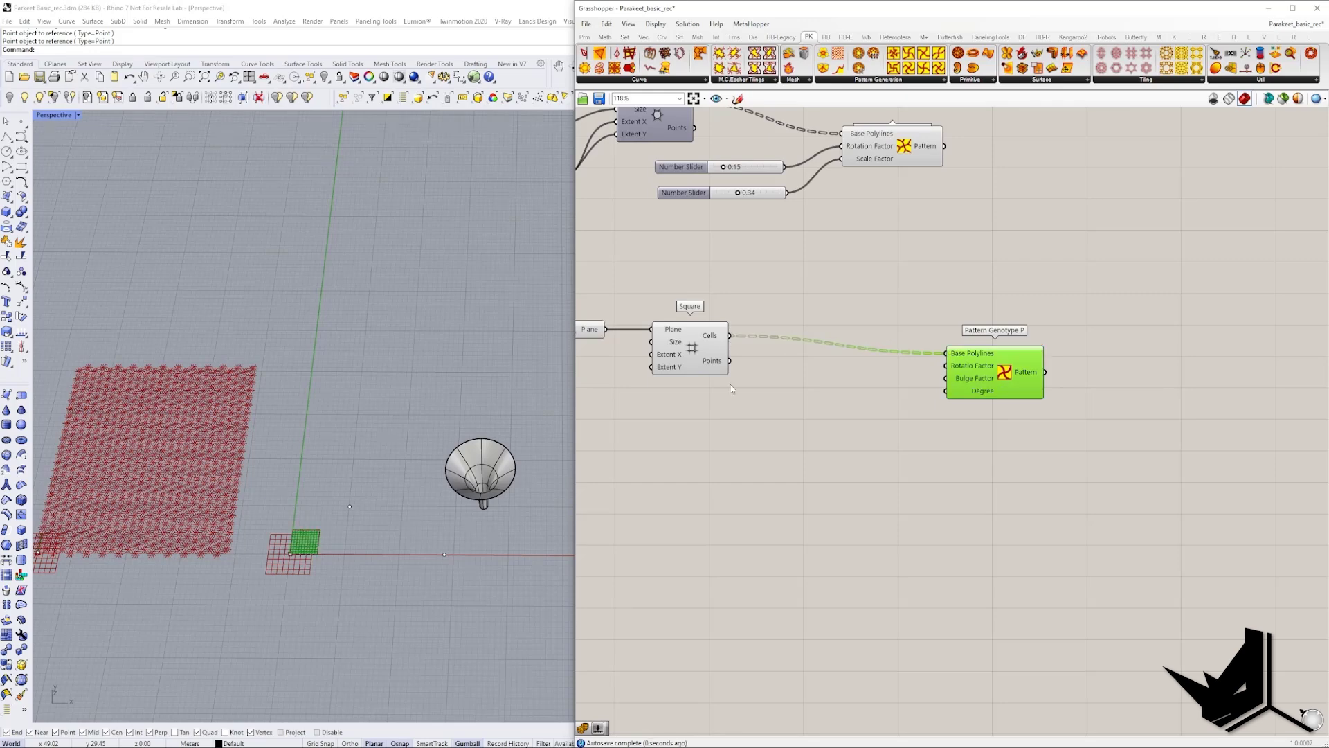
Step: Add a number slider set to 20 and wire it into both Extent X and Extent Y of the Square grid
scroll(288, 540, up, 6)
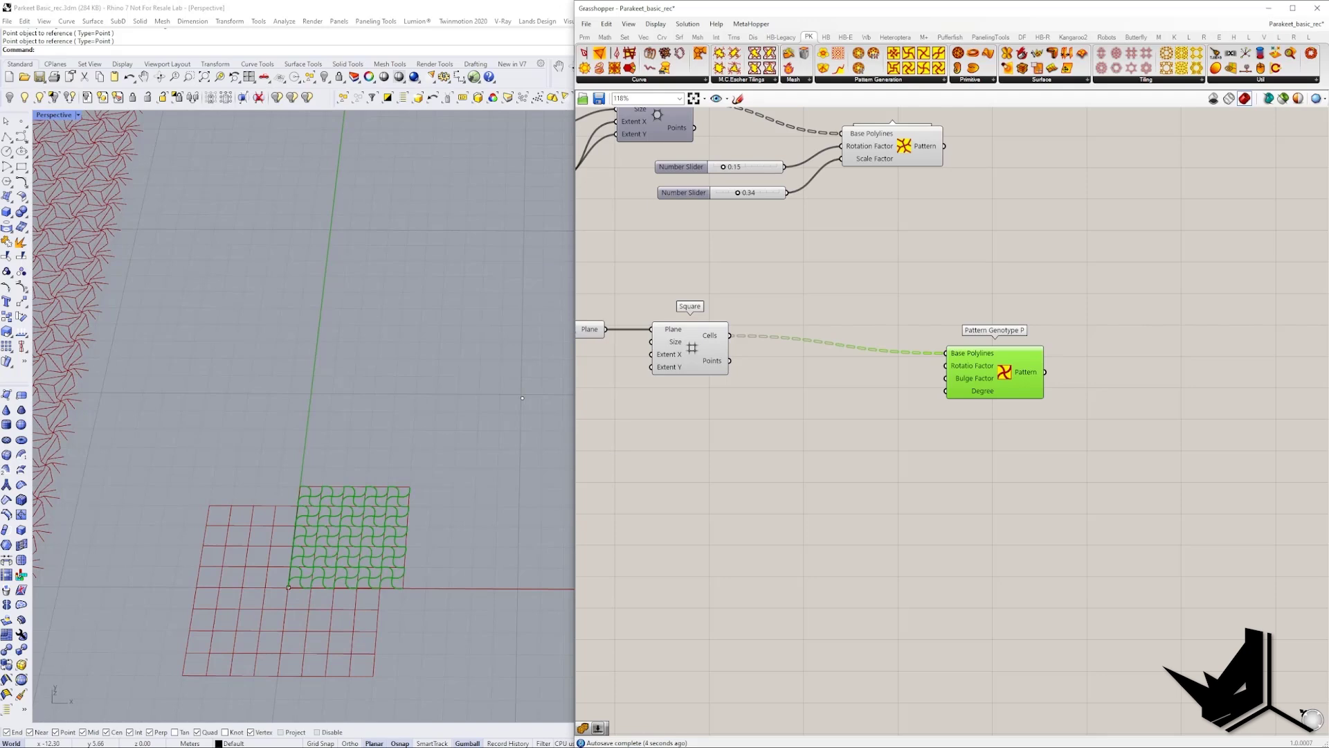
right_drag(755, 438, 957, 466)
double_click(756, 410)
text(2)
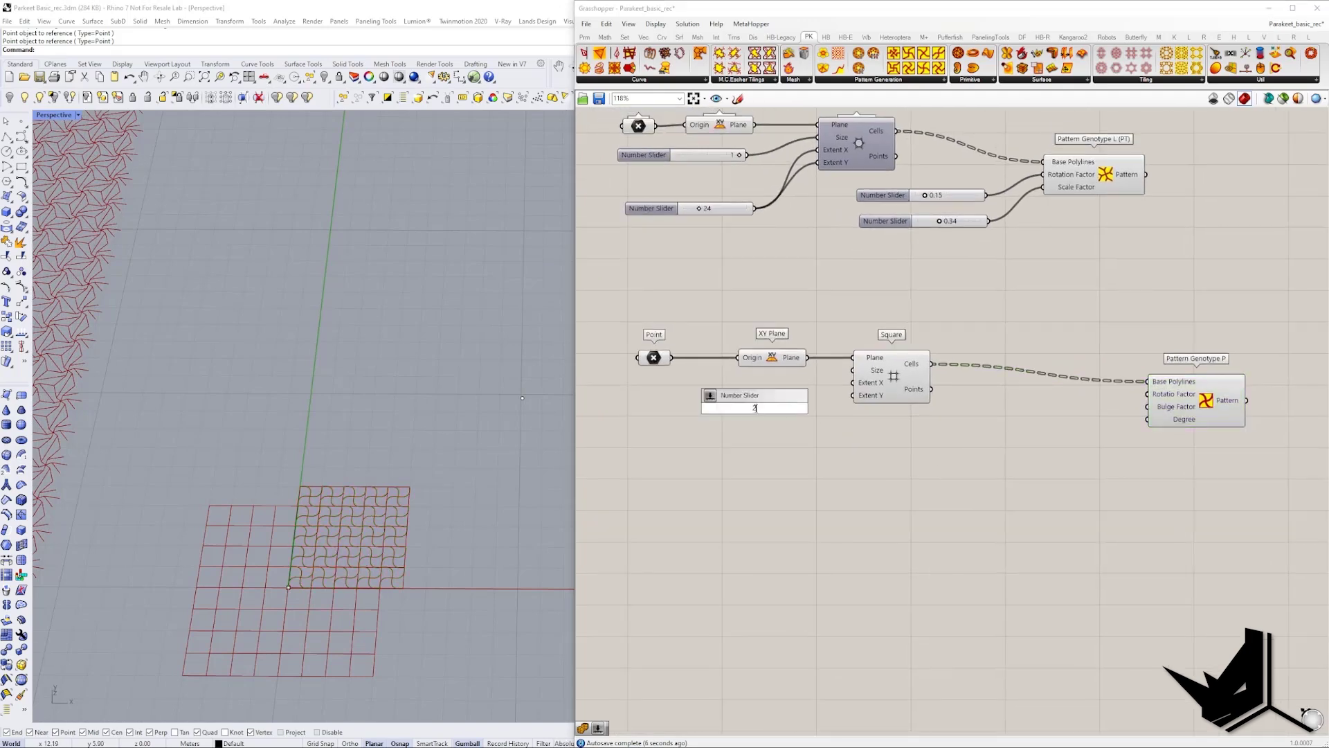
text(0)
key(Return)
drag(821, 407, 853, 396)
scroll(313, 475, down, 9)
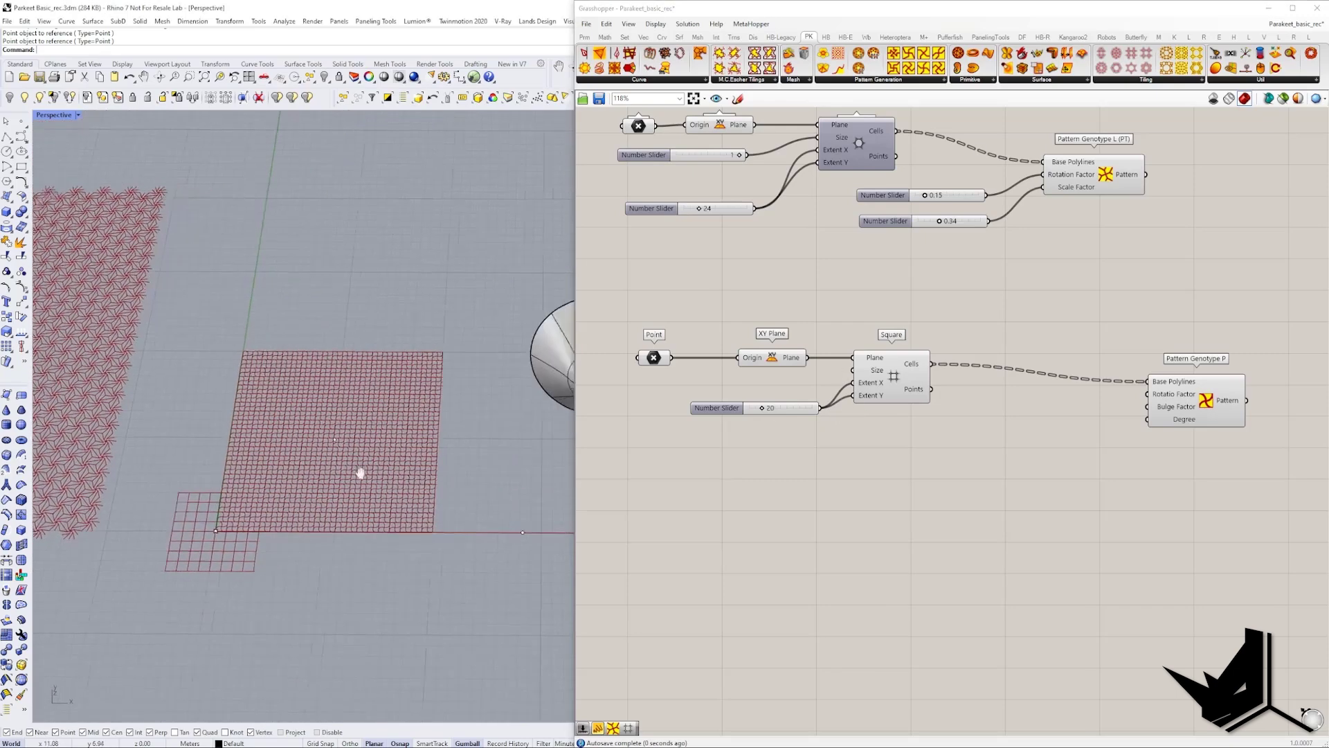
right_drag(360, 471, 327, 481)
Step: Add a 0.5 number slider and connect it to the Rotation Factor and Bulge Factor of Pattern Genotype P
right_drag(933, 423, 789, 419)
drag(1058, 396, 1176, 376)
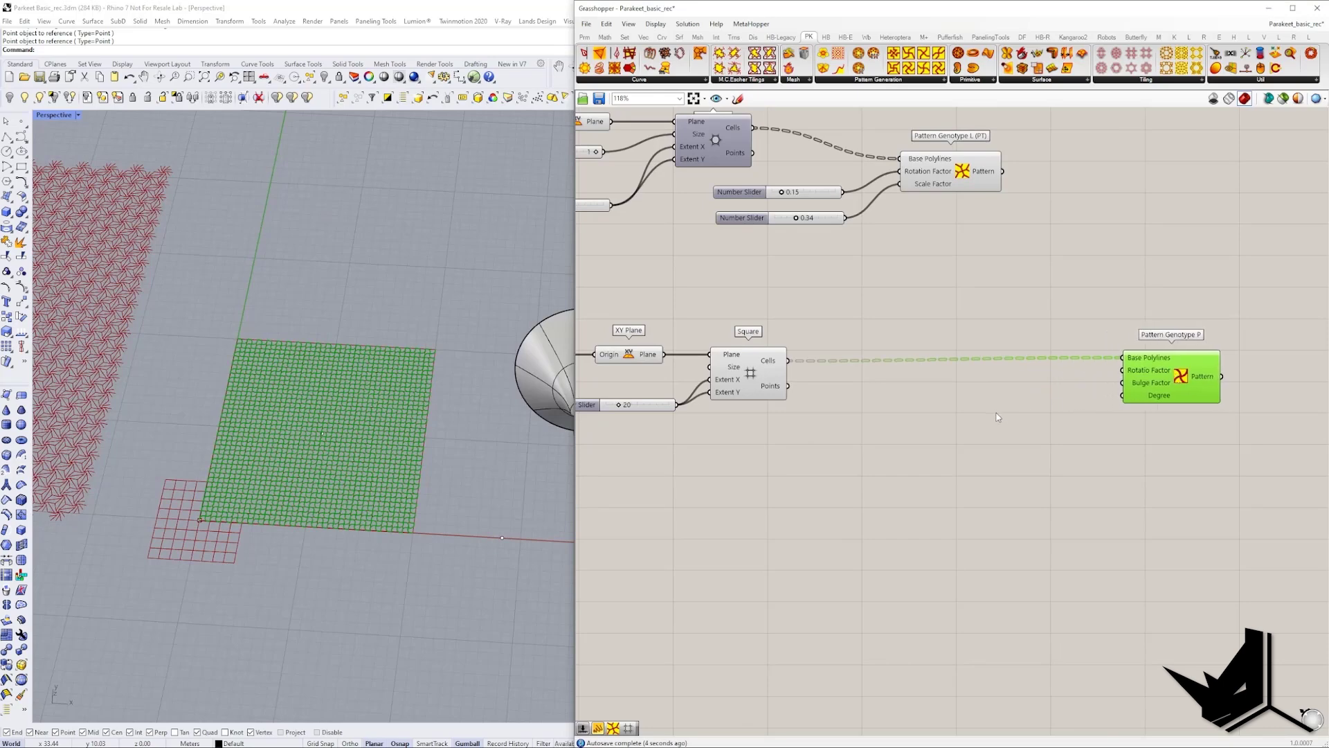
double_click(1019, 428)
text(0)
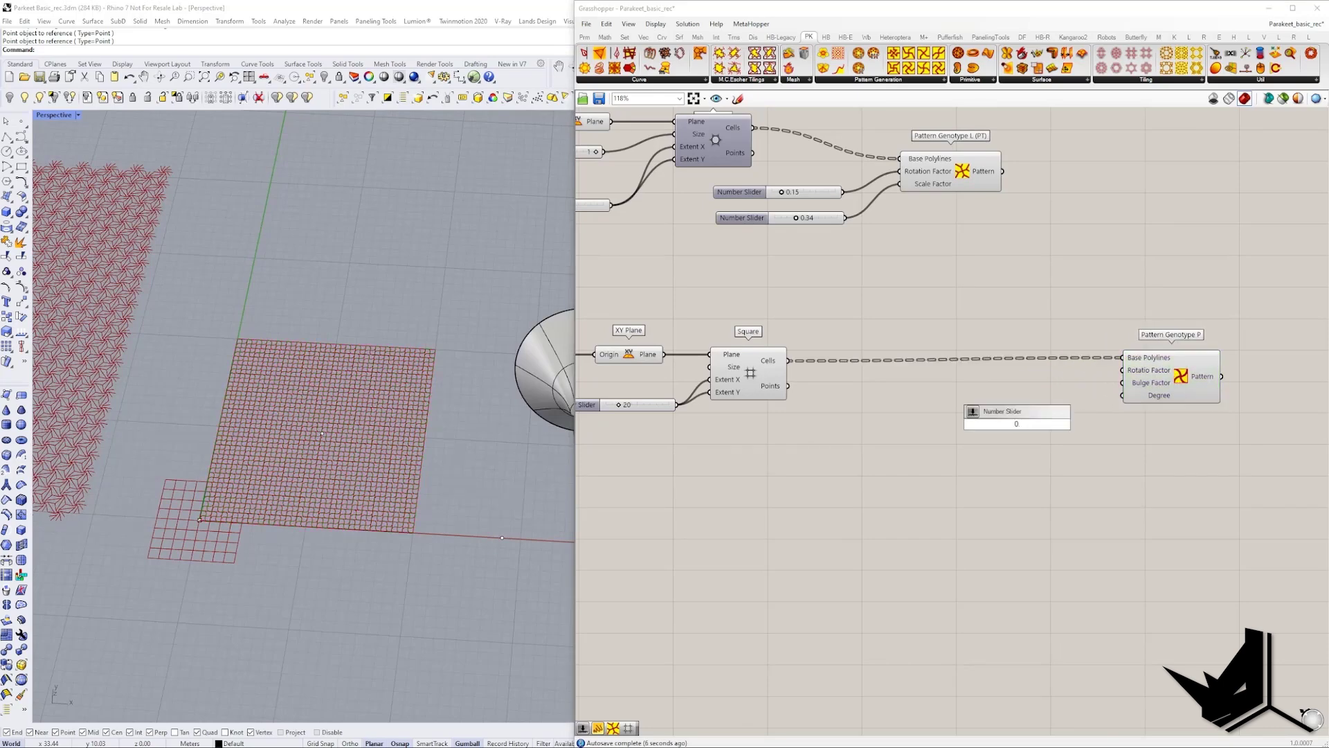
text(.5)
key(Return)
scroll(1123, 422, up, 3)
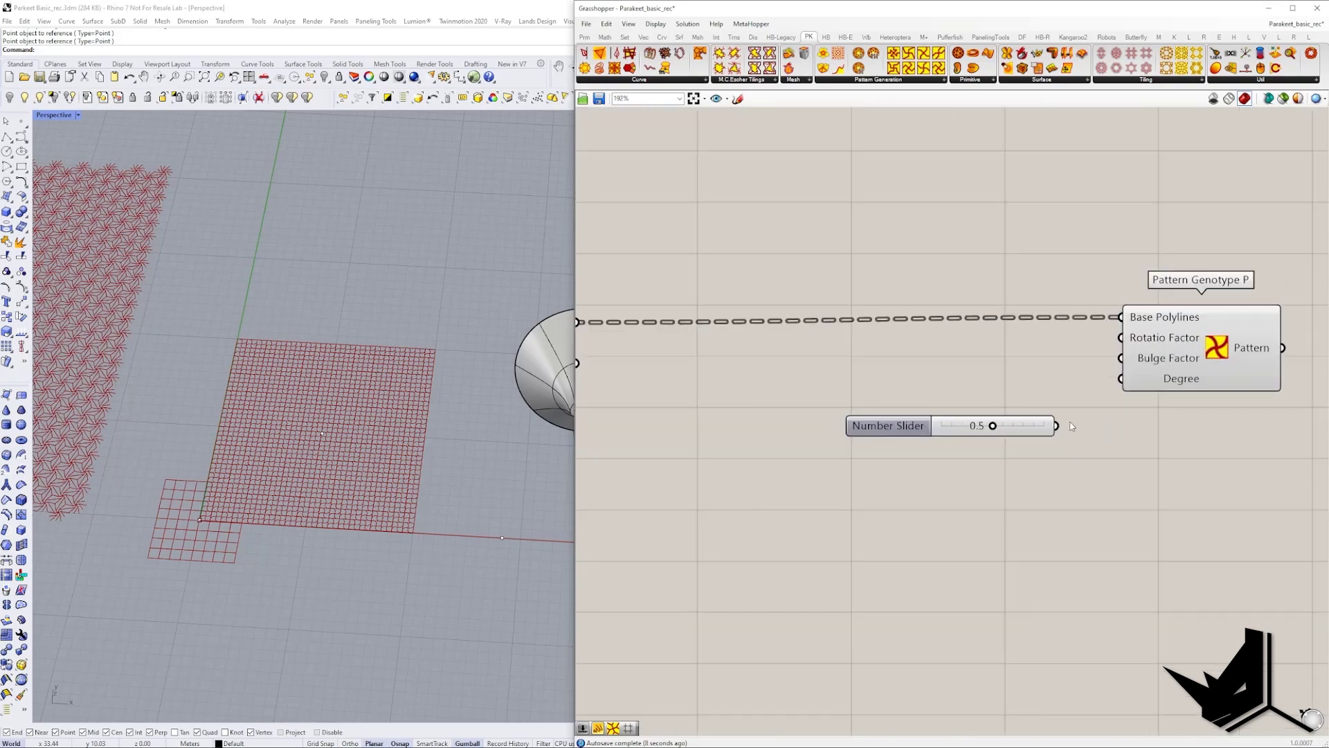
drag(1056, 425, 1121, 358)
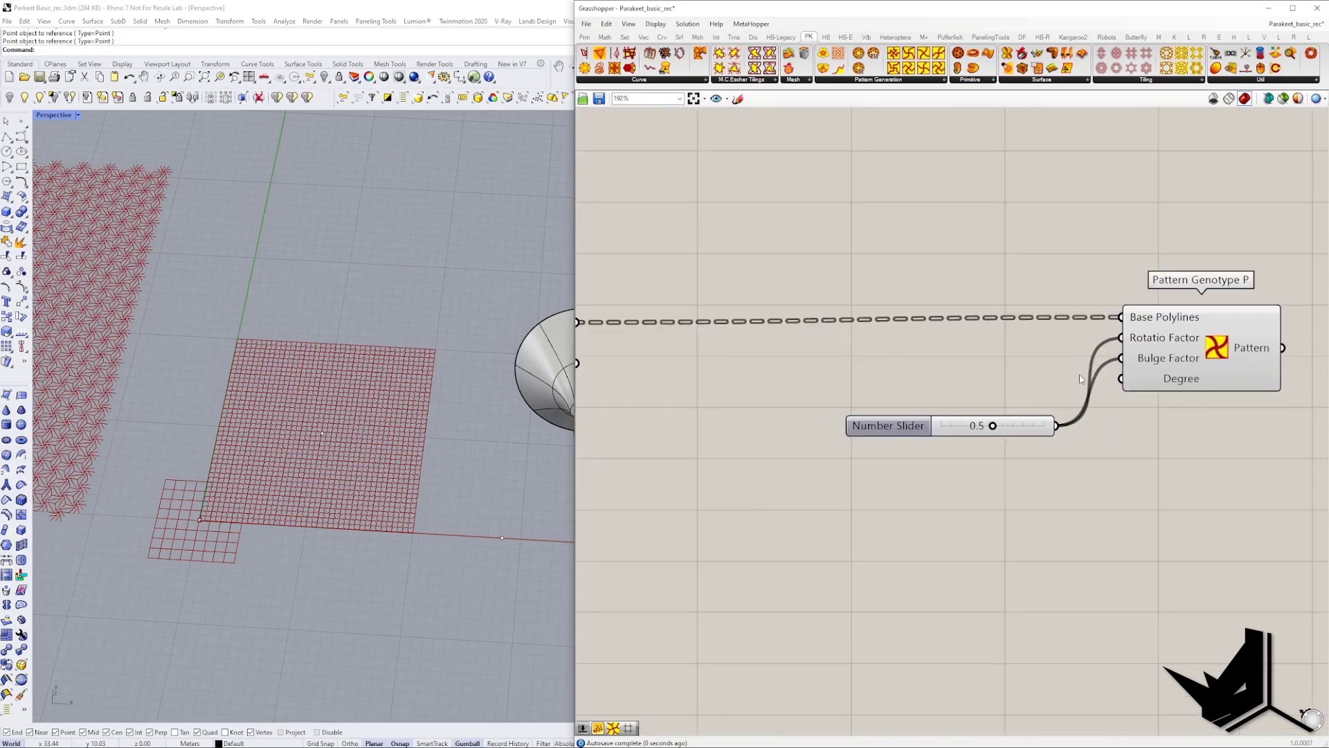
Step: Hide the Square grid's preview and test the pattern by varying the shared rotation and bulge slider, leaving it at 0.5
scroll(284, 457, up, 5)
scroll(302, 482, down, 5)
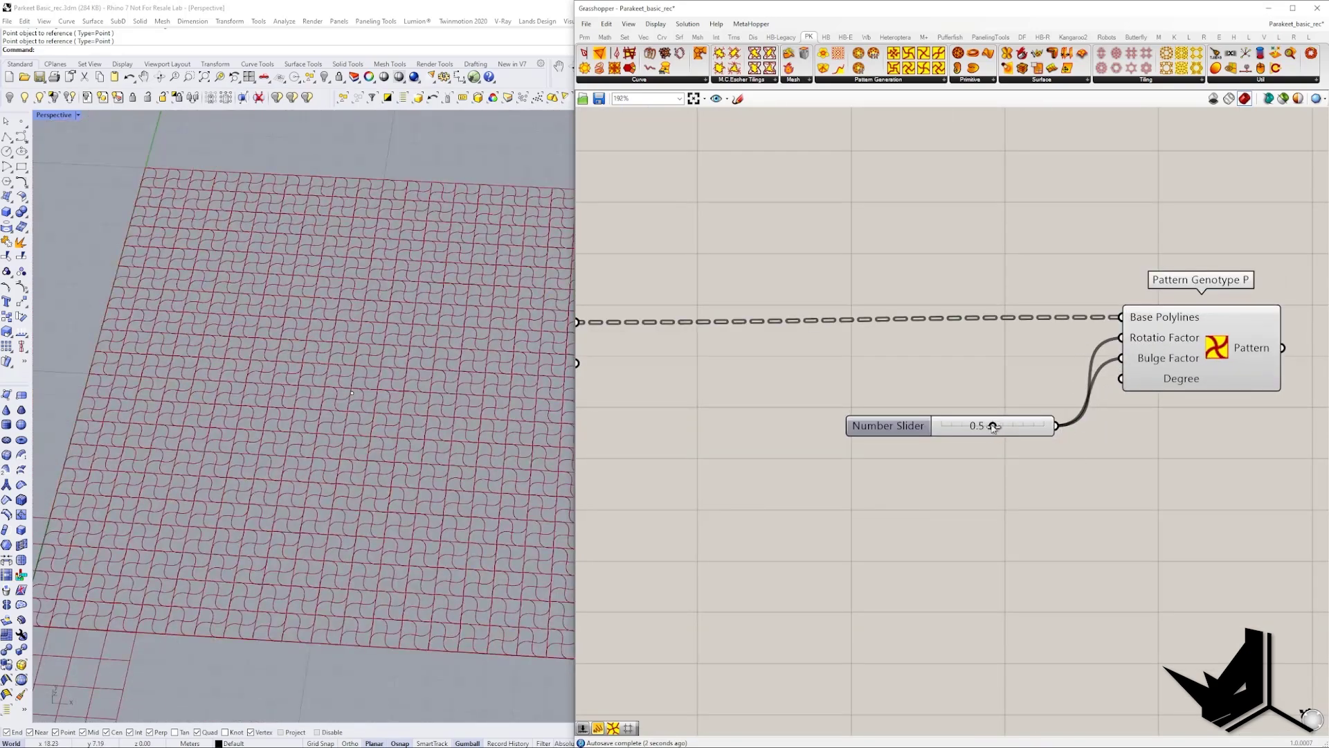
mouse_move(993, 427)
mouse_down()
mouse_move(1024, 426)
mouse_move(997, 426)
mouse_up()
scroll(987, 421, down, 5)
scroll(776, 384, up, 4)
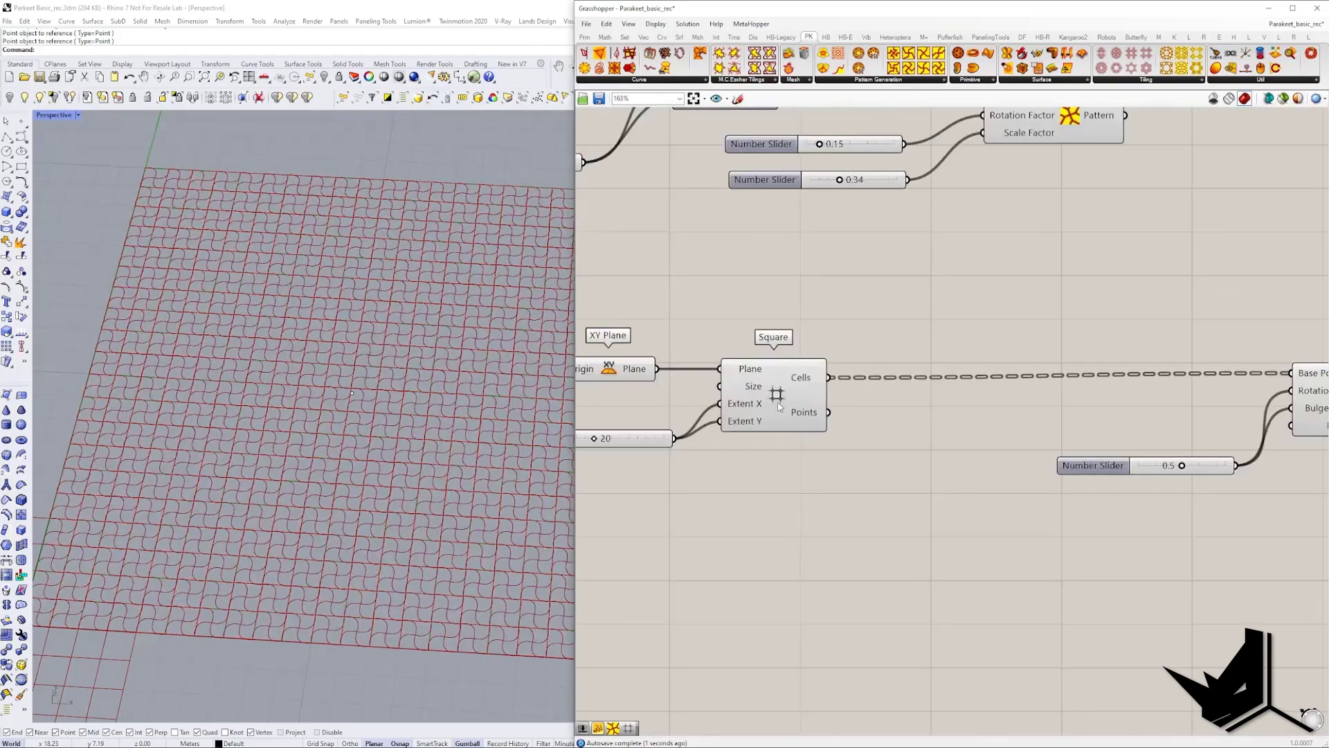
right_click(781, 408)
click(814, 428)
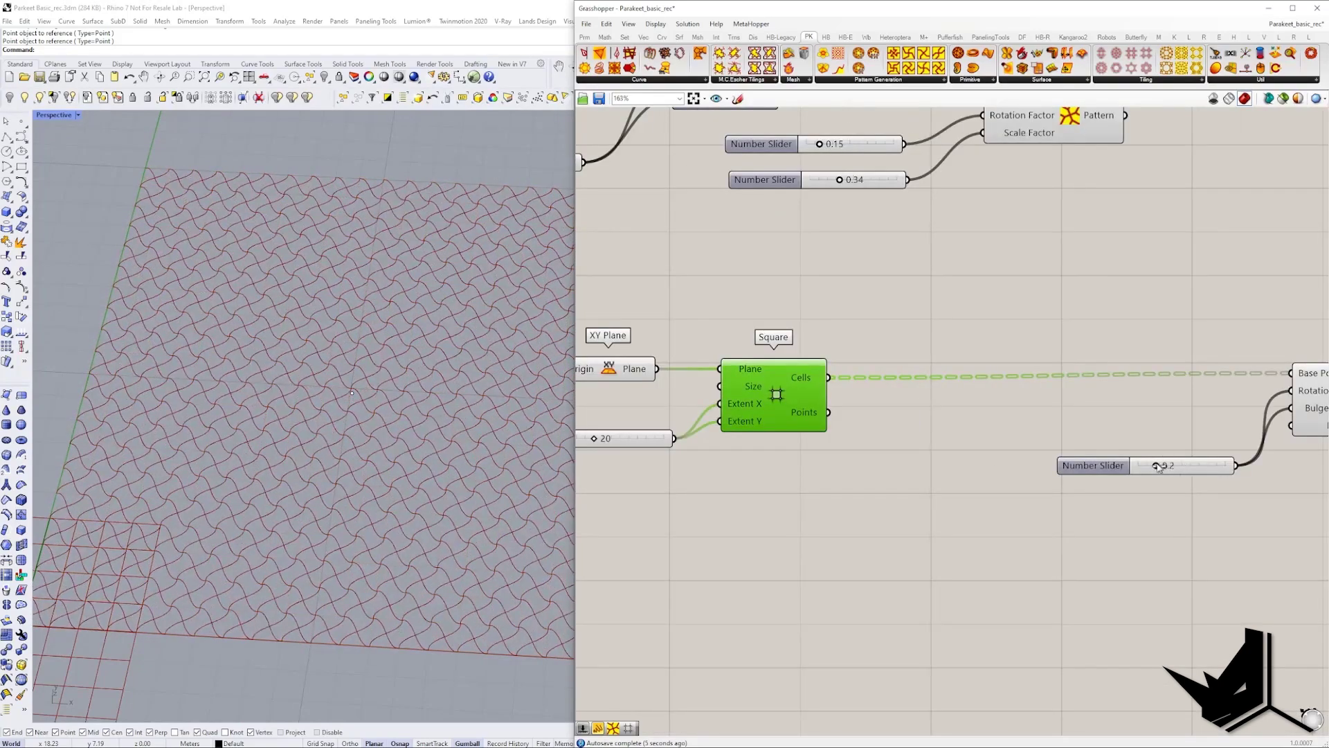
scroll(351, 412, down, 8)
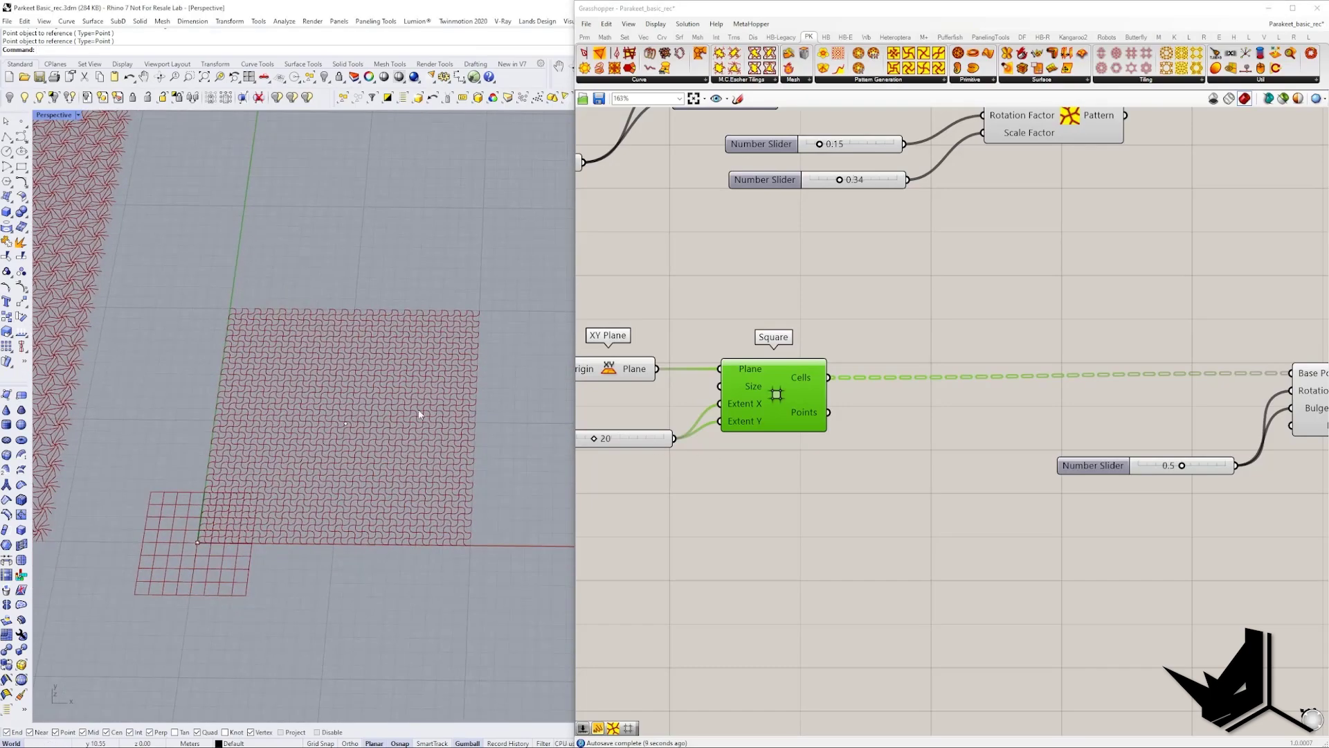
scroll(353, 412, up, 10)
scroll(379, 414, down, 5)
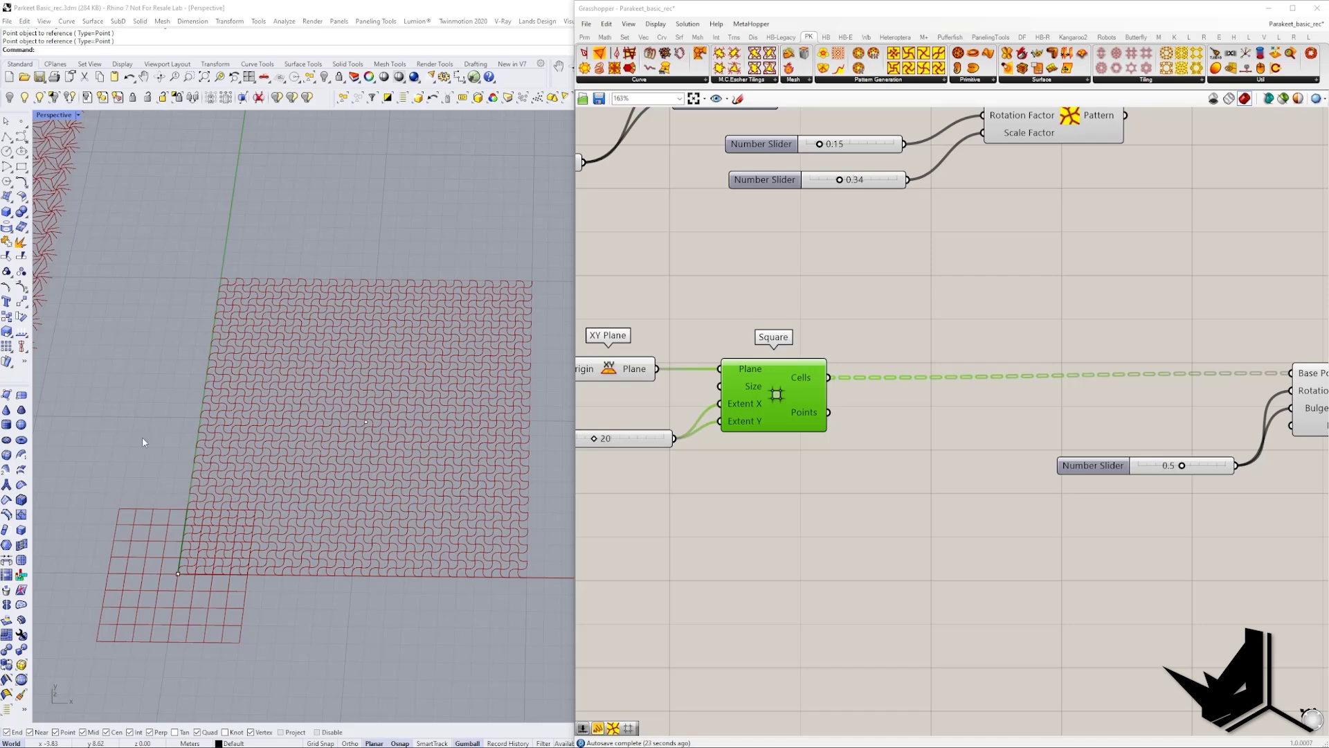
right_click(896, 444)
click(951, 365)
Step: Move the 0.5 slider and Pattern Genotype P further from the Square grid to make room for more components
scroll(1203, 369, down, 2)
right_drag(1204, 369, 1060, 393)
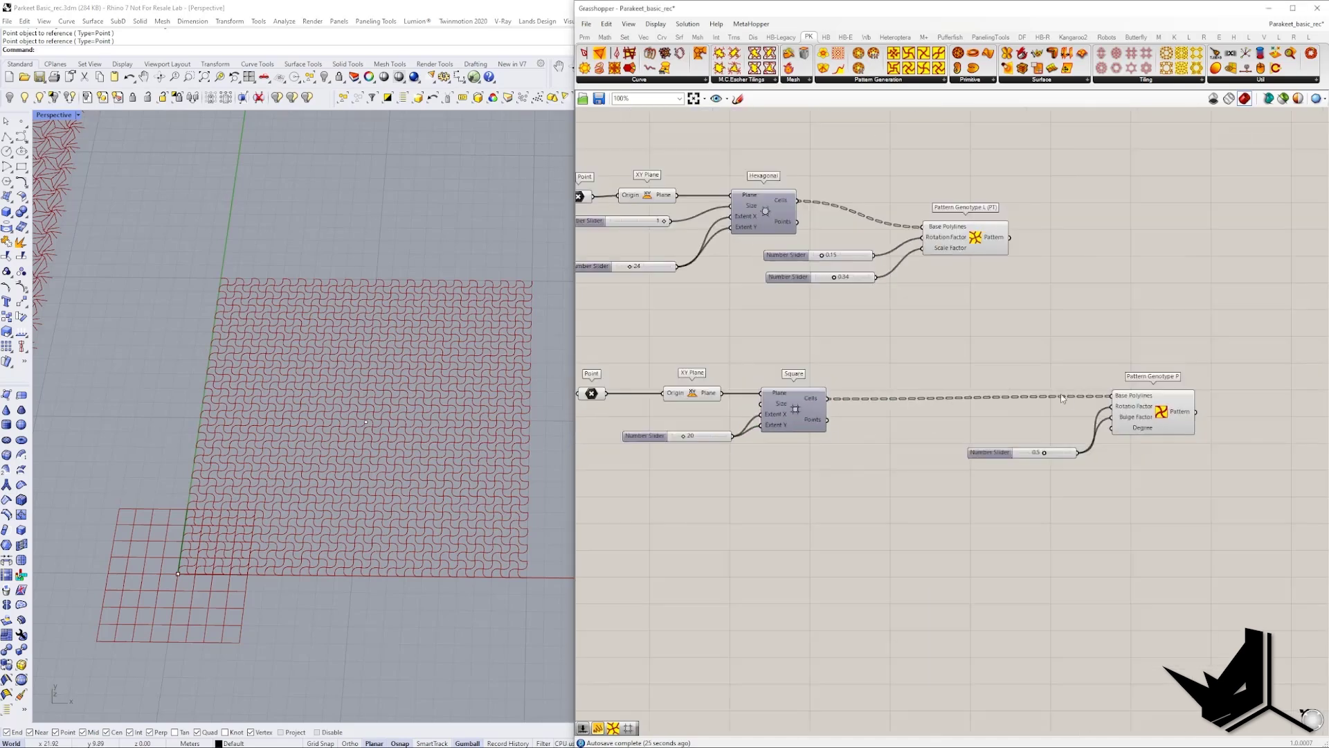
drag(906, 352, 1189, 481)
drag(1147, 419, 1213, 420)
click(896, 492)
Step: Add Area and Pull Point components below the Square grid and connect the grid's Cells to Area's Geometry
scroll(896, 491, up, 1)
double_click(891, 493)
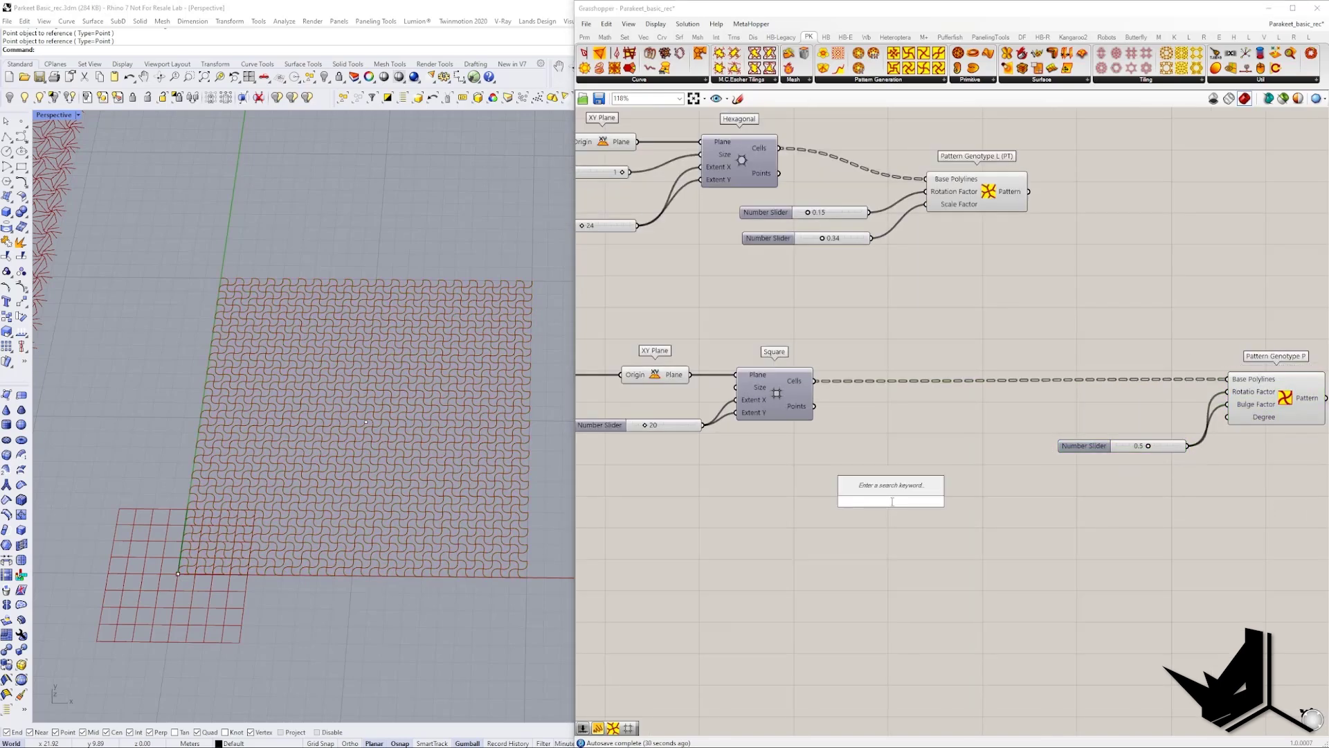
text(area)
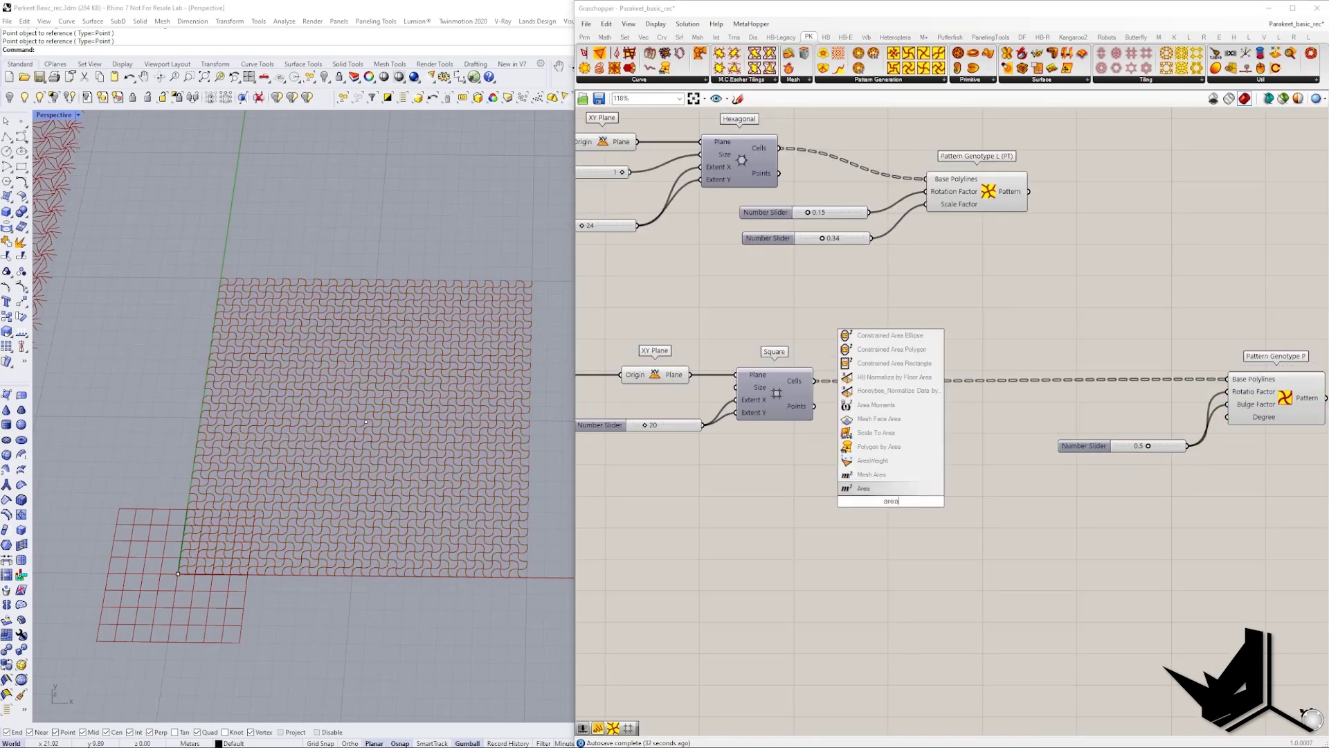
key(Return)
double_click(1071, 577)
text(pull point)
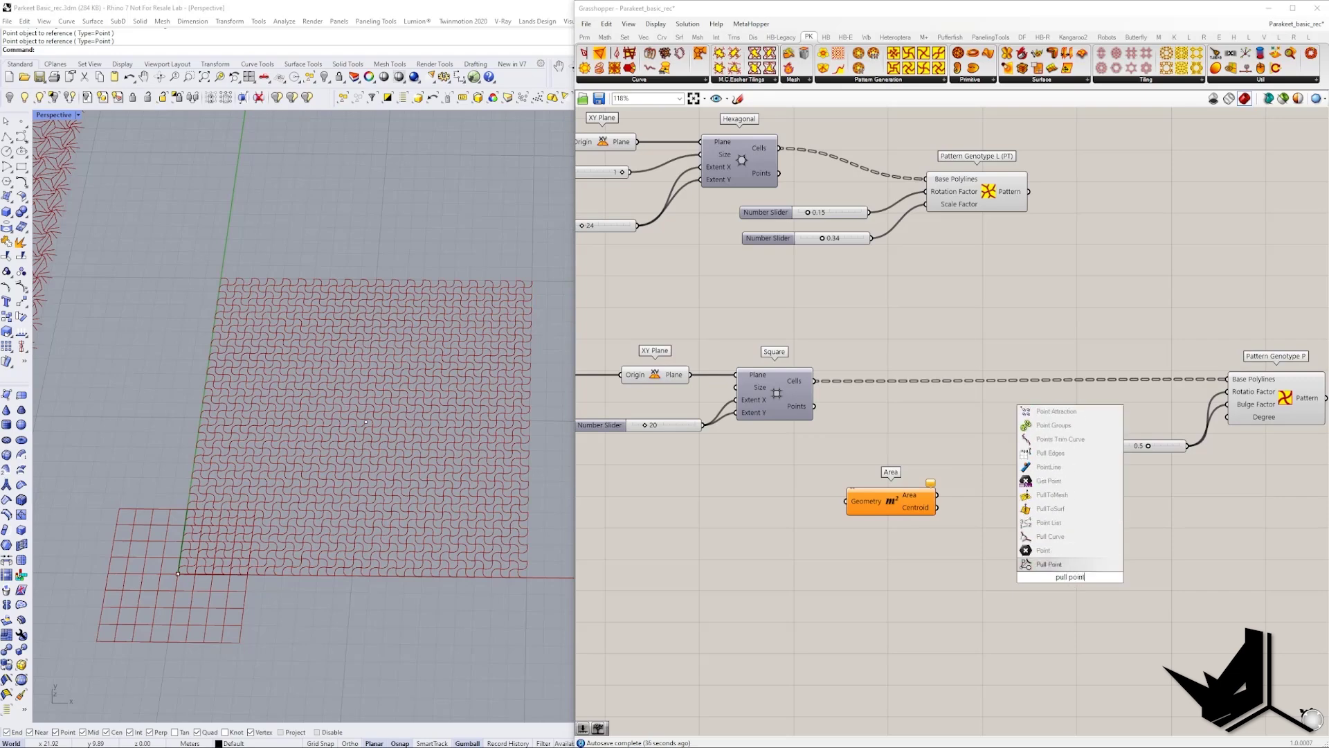
key(Return)
drag(1071, 577, 1065, 552)
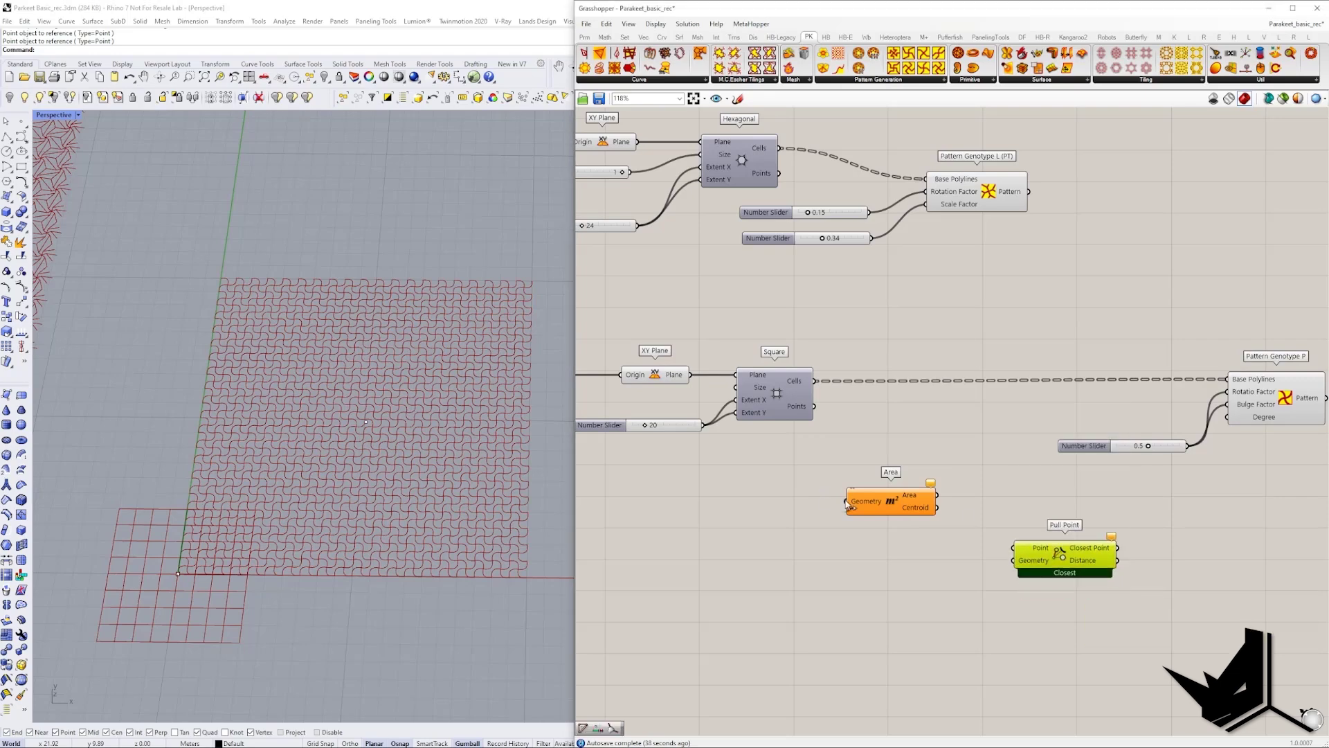
drag(848, 502, 820, 385)
click(883, 510)
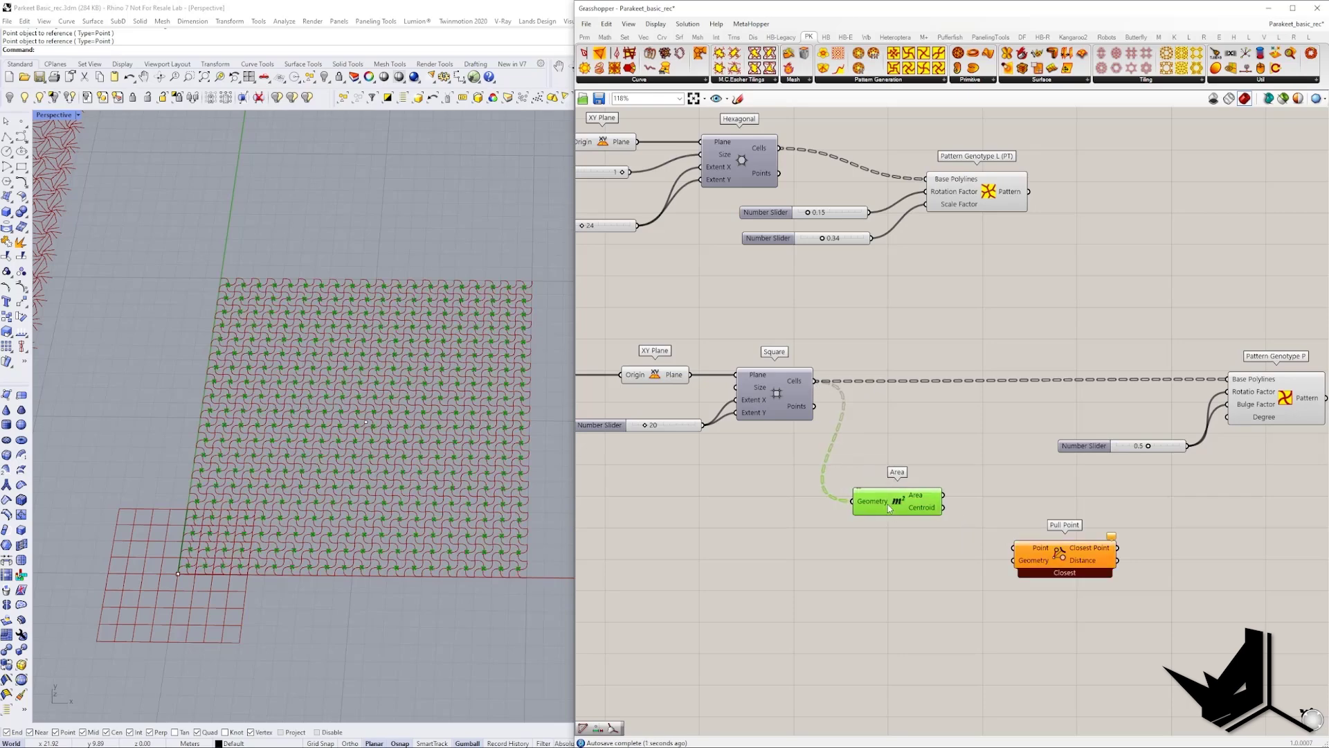
Step: Add a Point parameter below Area and reference the Rhino point in the middle of the square pattern
right_drag(1033, 547, 995, 481)
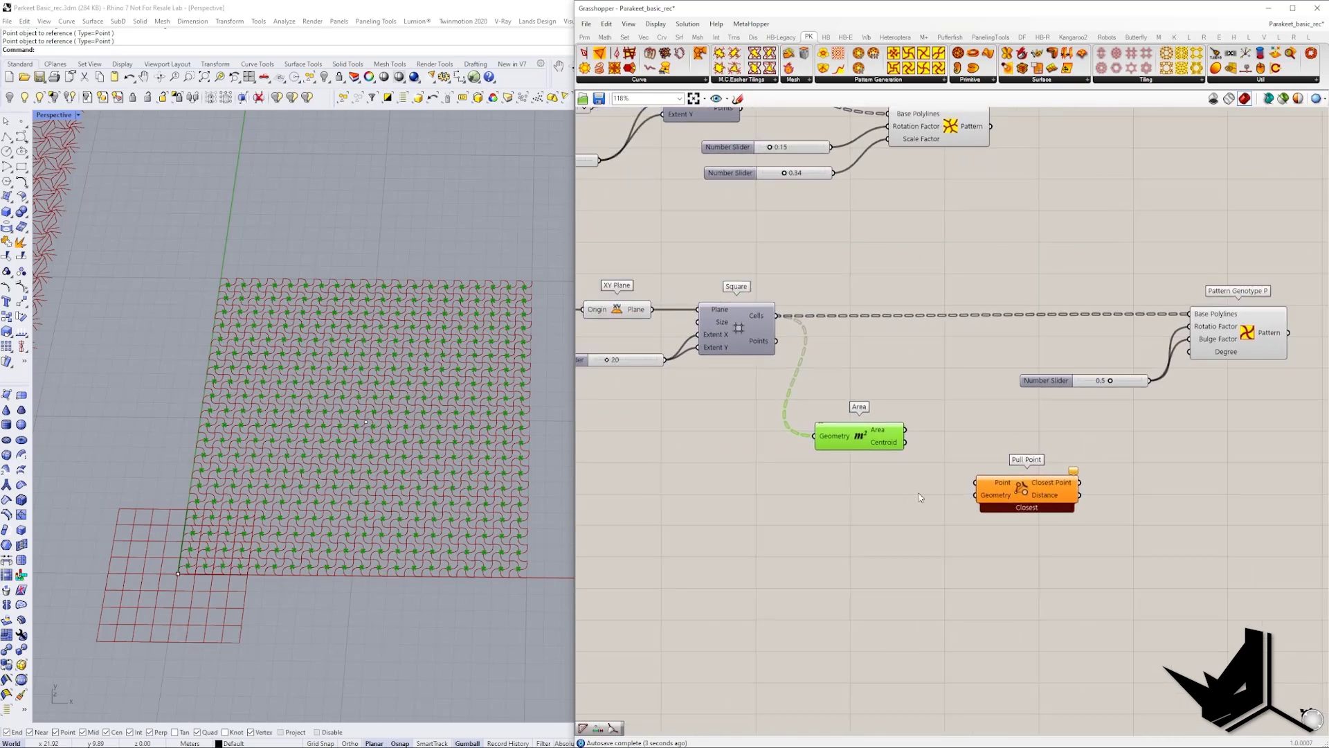
double_click(859, 504)
text(point)
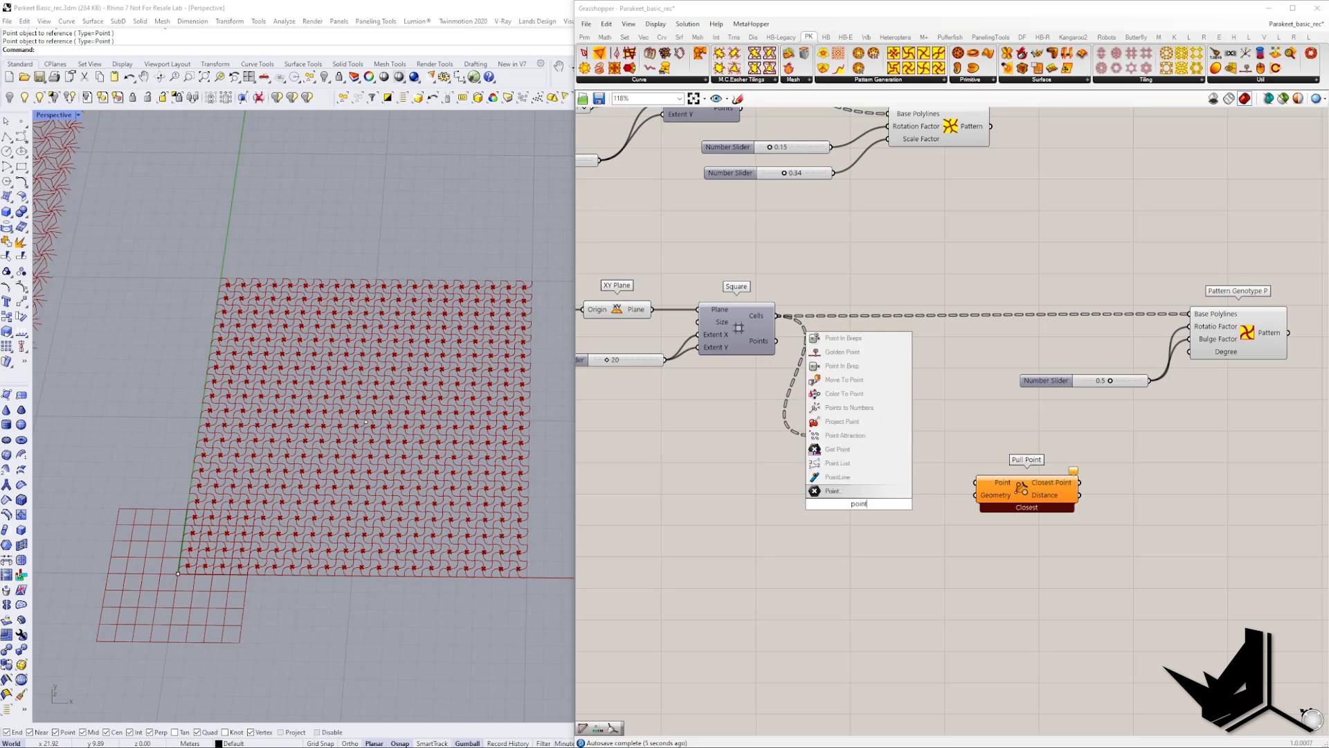
key(Return)
right_click(858, 505)
click(901, 653)
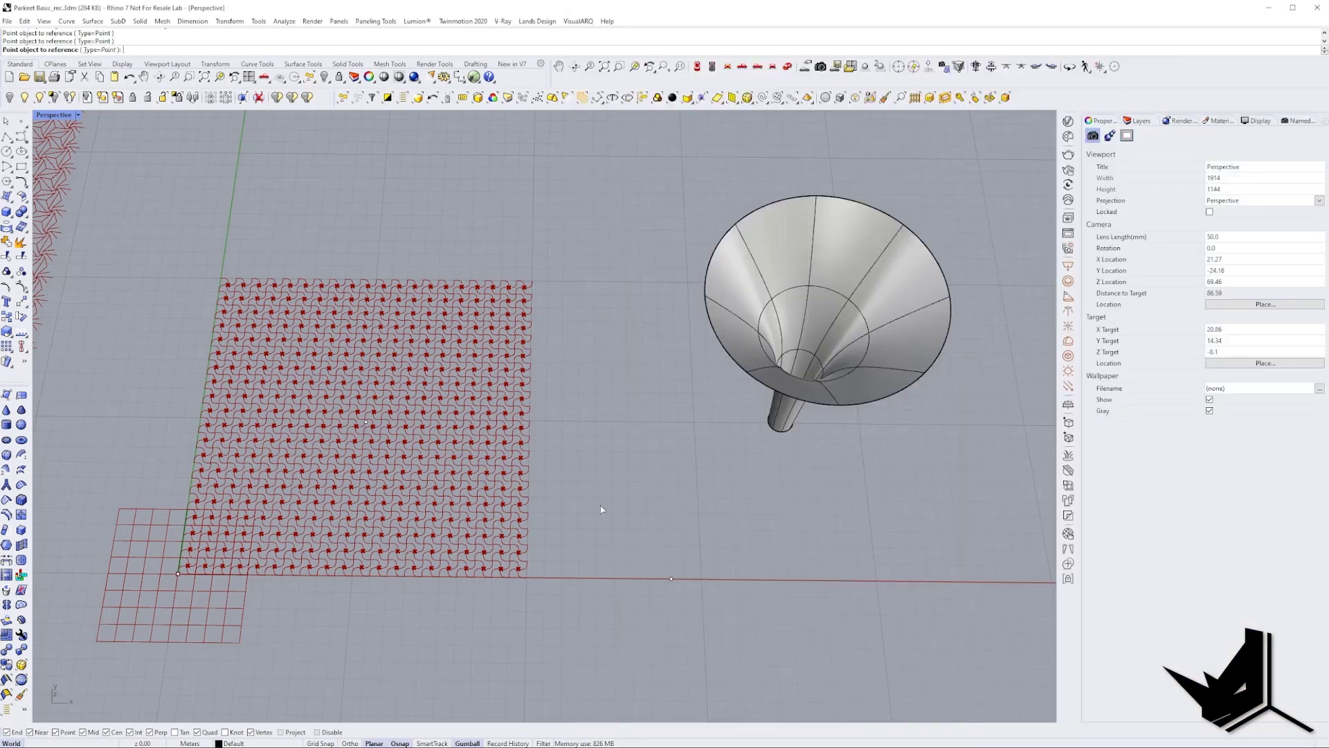
click(365, 422)
Step: Connect Area's Centroid to Pull Point's Point and the new Point parameter to its Geometry, aligning the component with the parameter
right_drag(1120, 539, 962, 542)
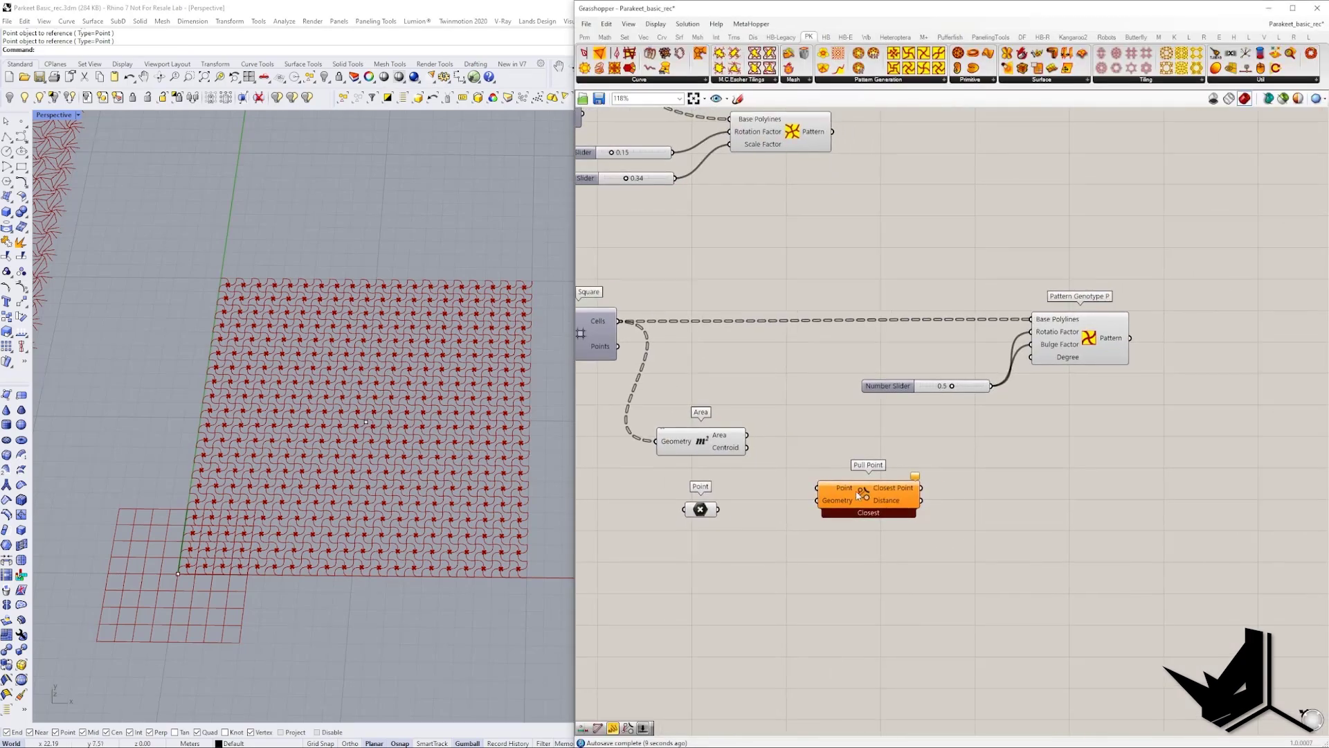
drag(856, 492, 889, 491)
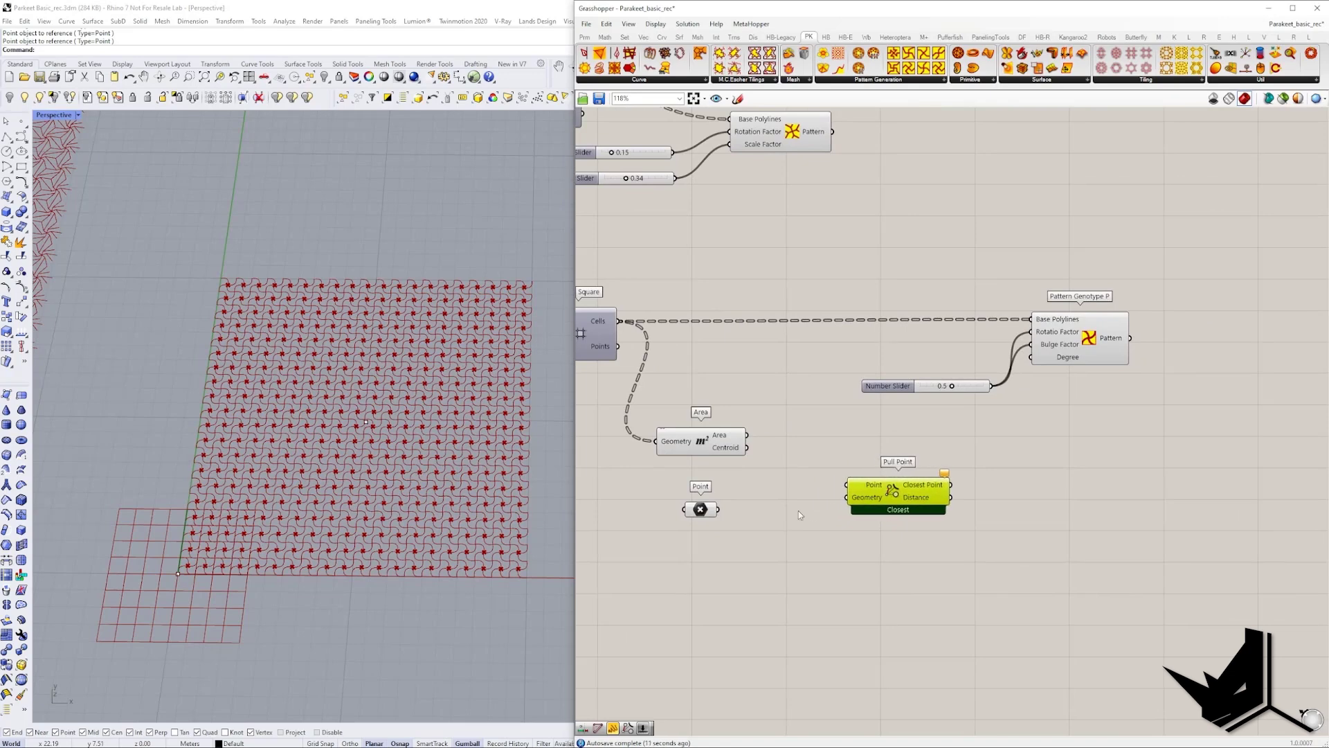
drag(721, 511, 747, 447)
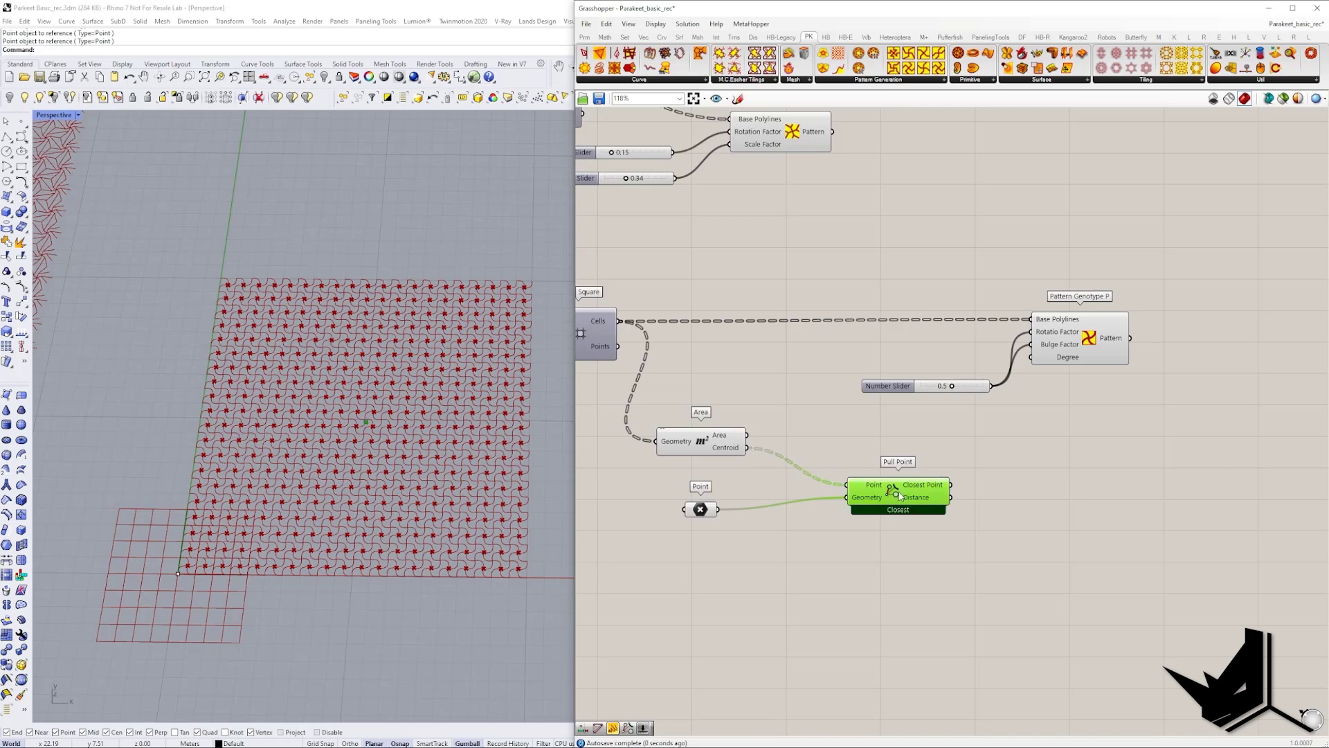
drag(902, 495, 893, 507)
mouse_move(921, 513)
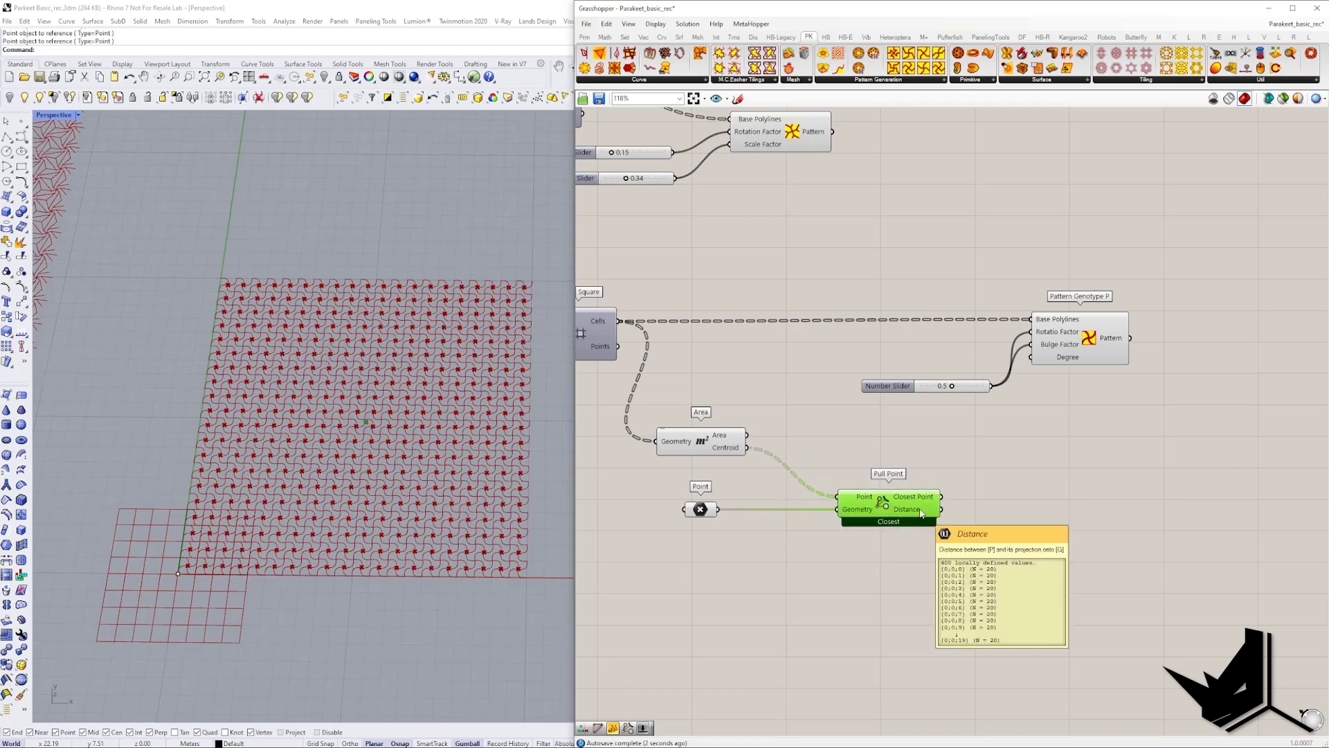
Step: Add Bounds and Remap Numbers components in the free area beyond Pull Point
right_drag(1045, 469, 911, 462)
double_click(920, 499)
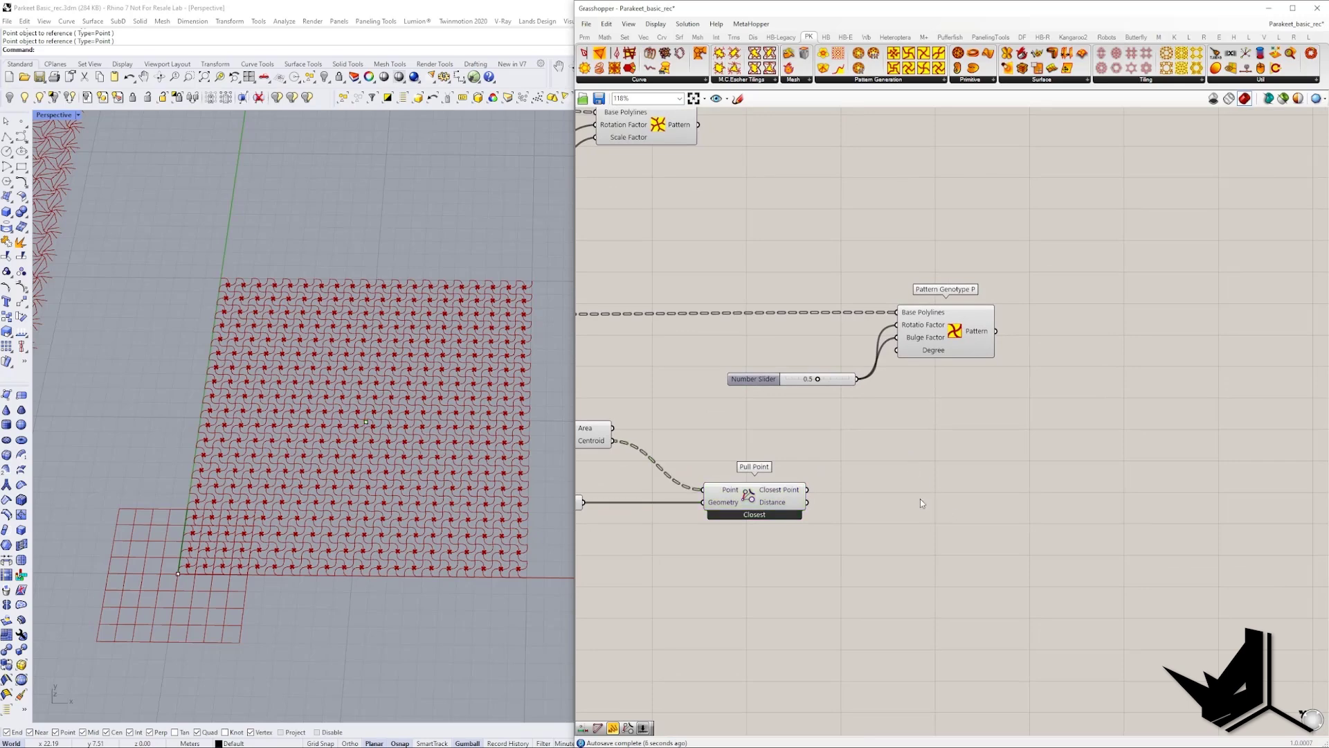
text(bounds)
key(Return)
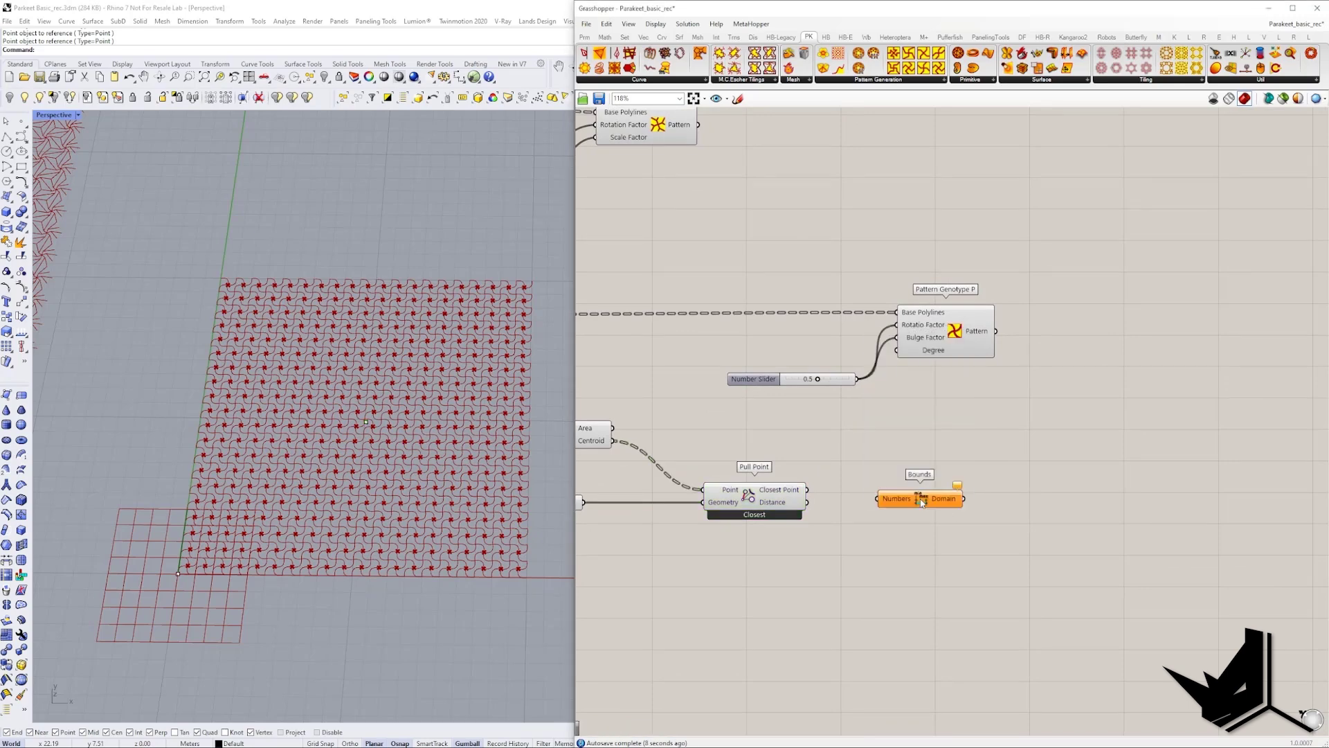
drag(919, 499, 912, 538)
double_click(1011, 487)
text(remap)
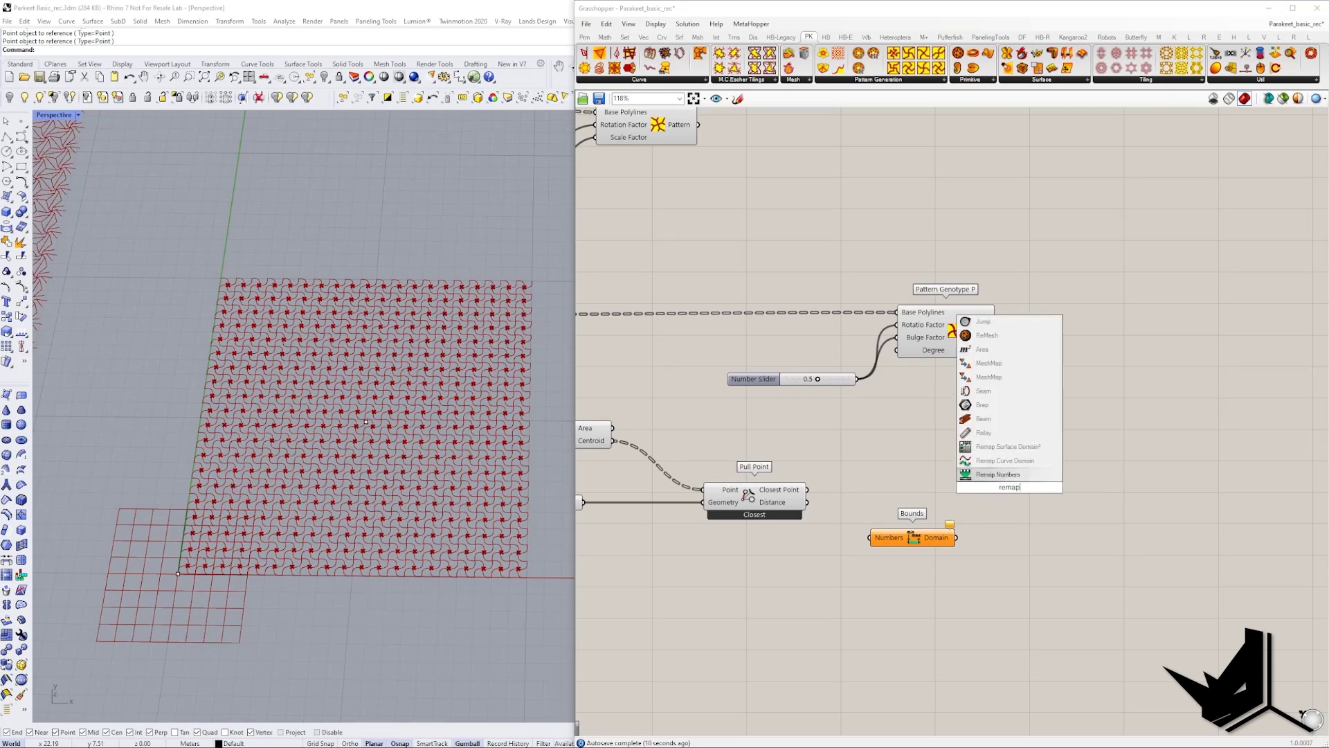
key(Return)
drag(1012, 491, 1026, 492)
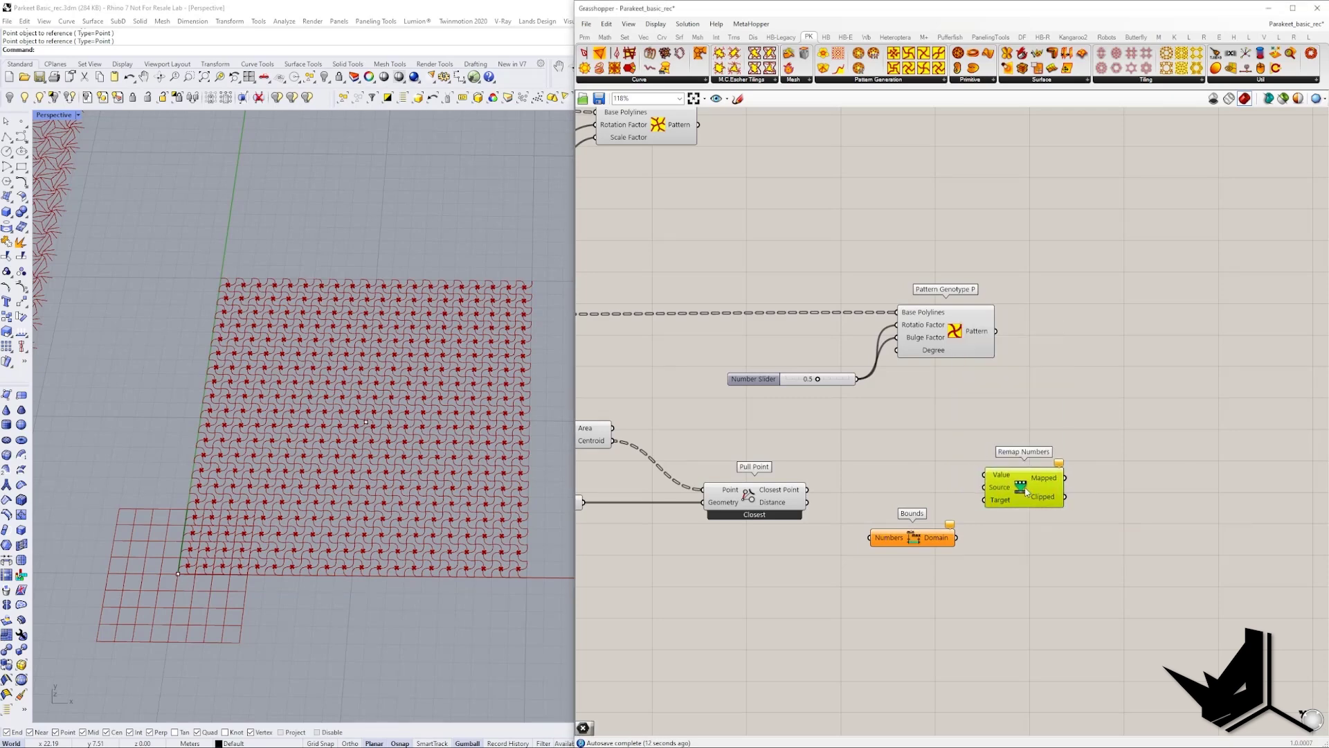
Step: Add a Construct Domain component directly below Bounds
double_click(923, 610)
text(construct domai)
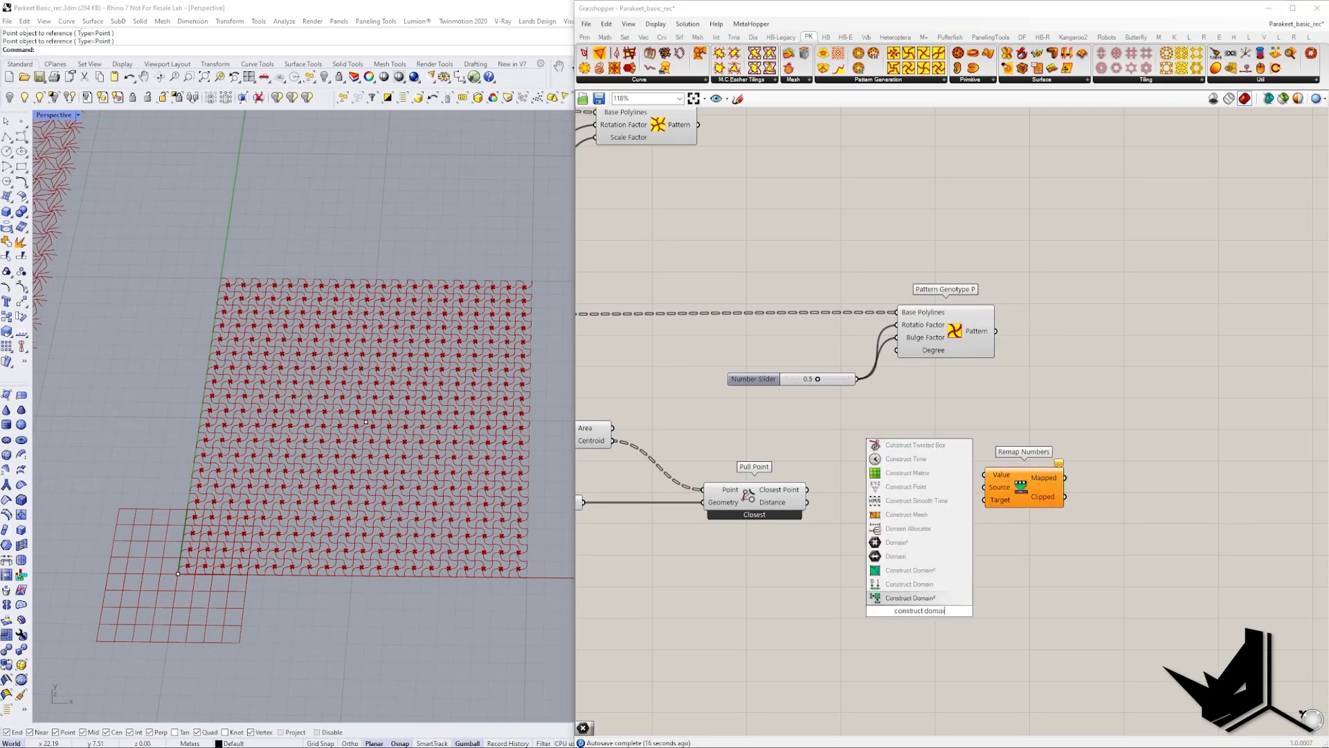
text(n)
key(Return)
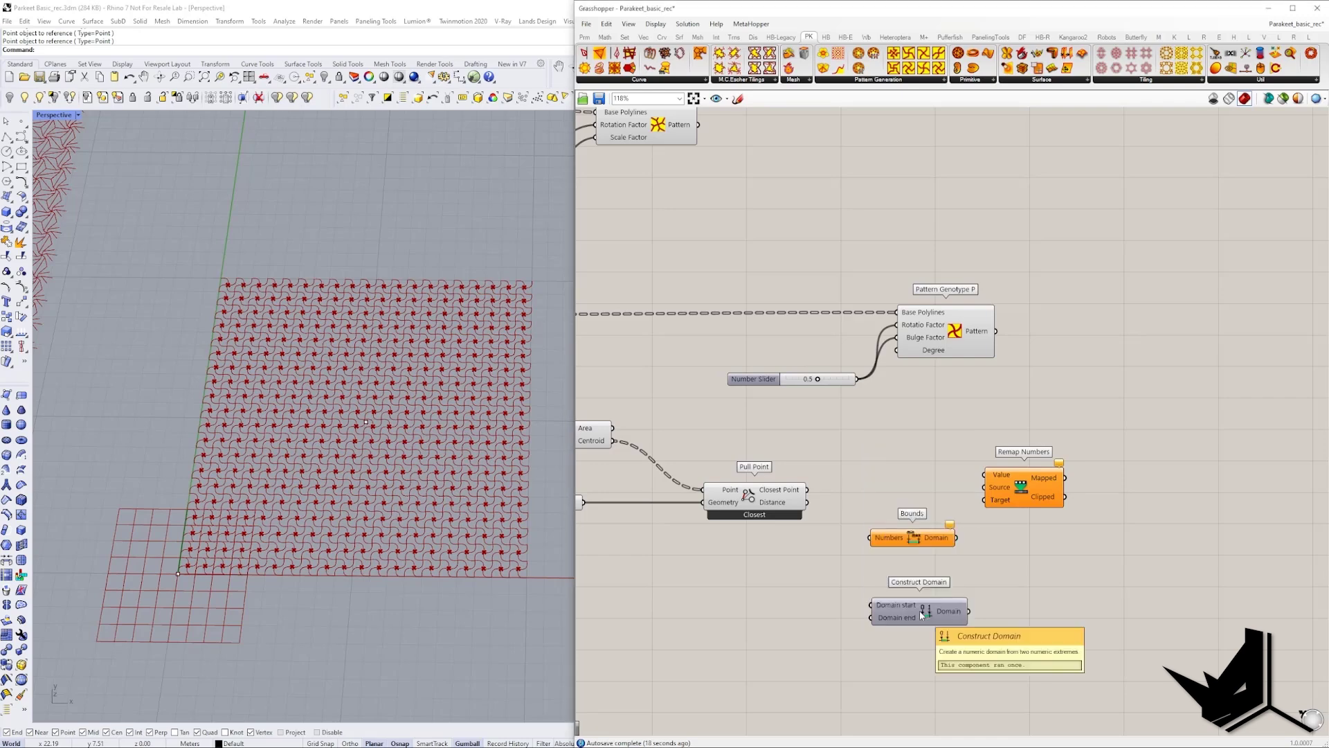
drag(922, 612, 926, 600)
Step: Add number sliders set to 0.05 and 0.95 and connect them to Construct Domain's Domain start and Domain end
scroll(815, 593, up, 2)
double_click(783, 590)
text(0)
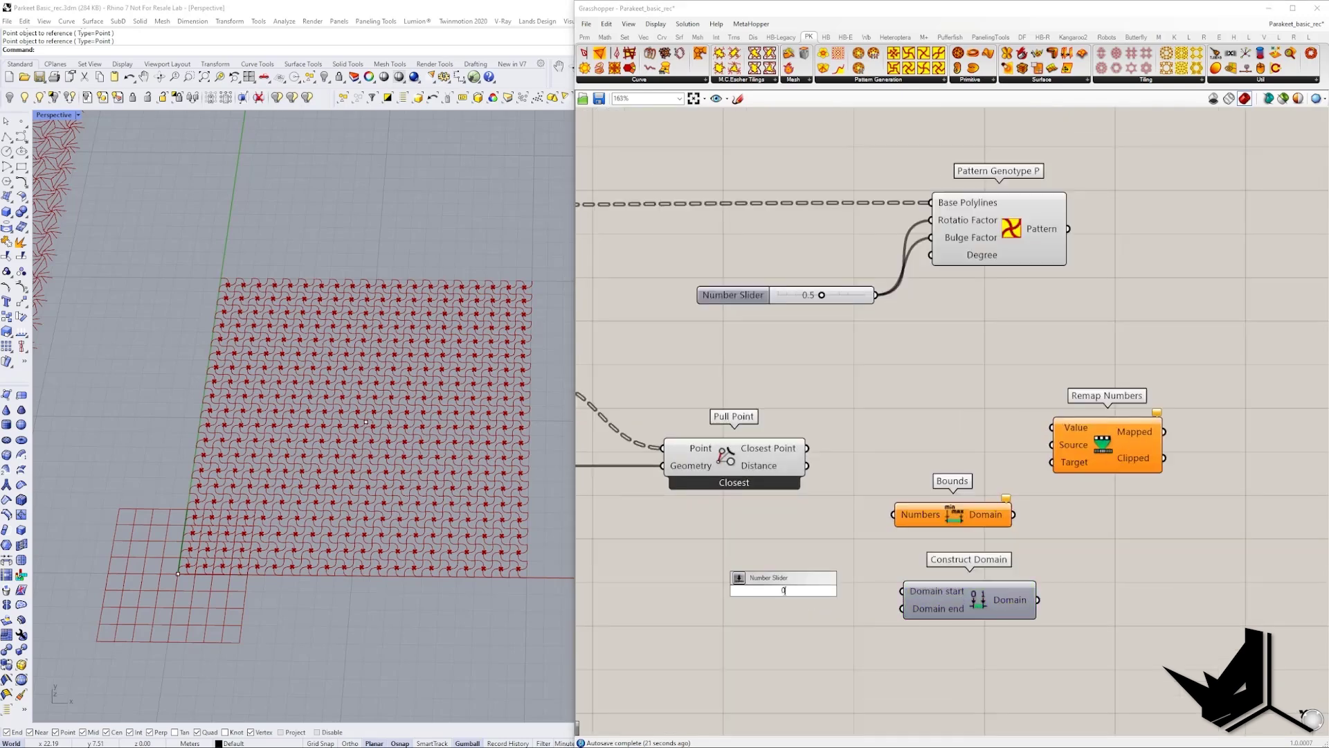
text(.05)
key(Return)
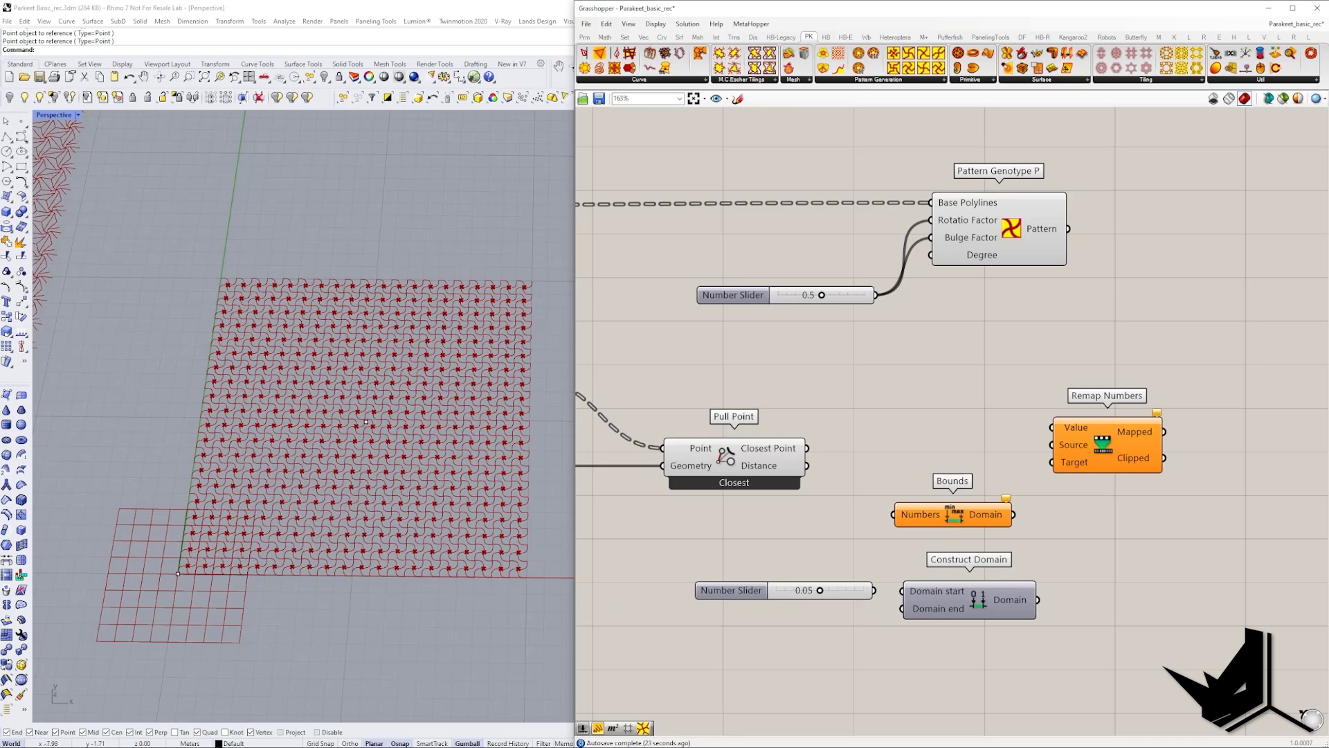
double_click(786, 657)
text(0.09)
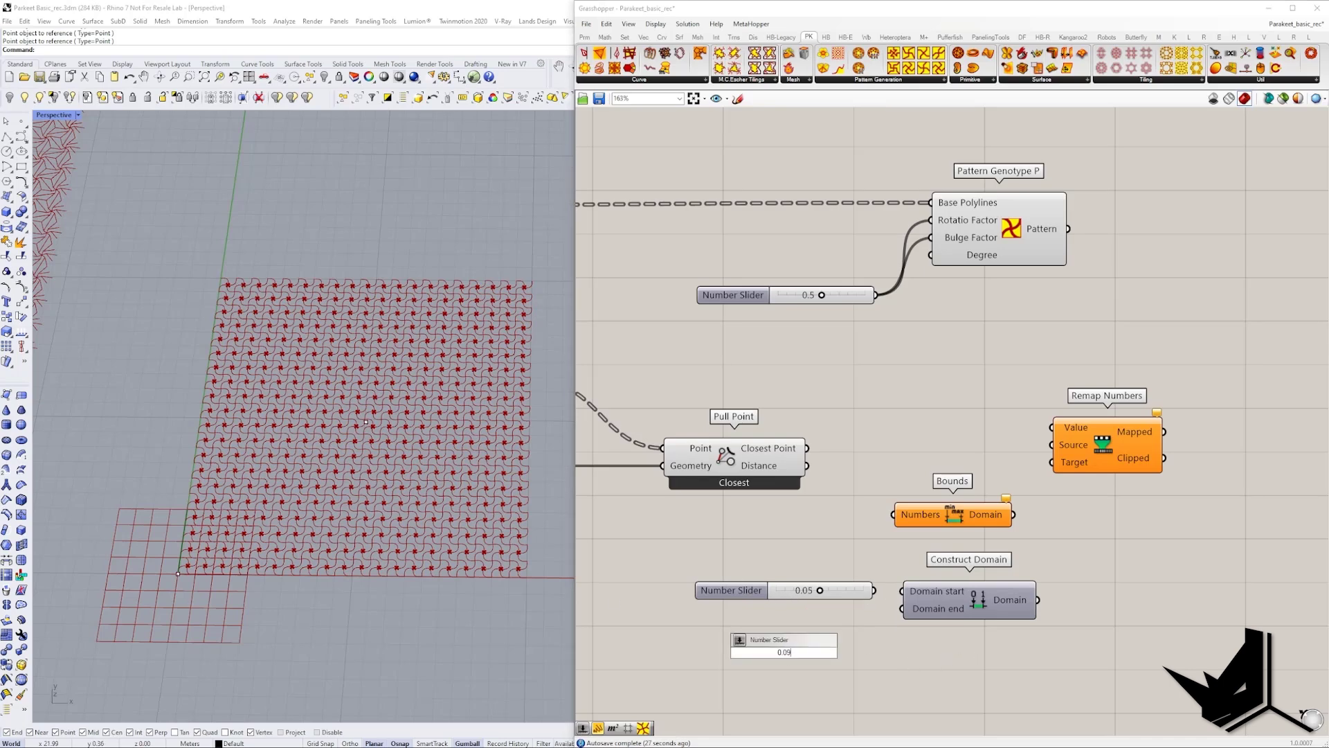
text(.95)
key(Return)
drag(874, 652, 902, 609)
drag(902, 592, 826, 586)
drag(828, 655, 795, 622)
Step: Shift Remap Numbers away from Bounds and connect Construct Domain's Domain to its Target
right_drag(1001, 589, 817, 582)
drag(905, 450, 940, 454)
drag(853, 595, 903, 461)
right_drag(822, 497, 900, 509)
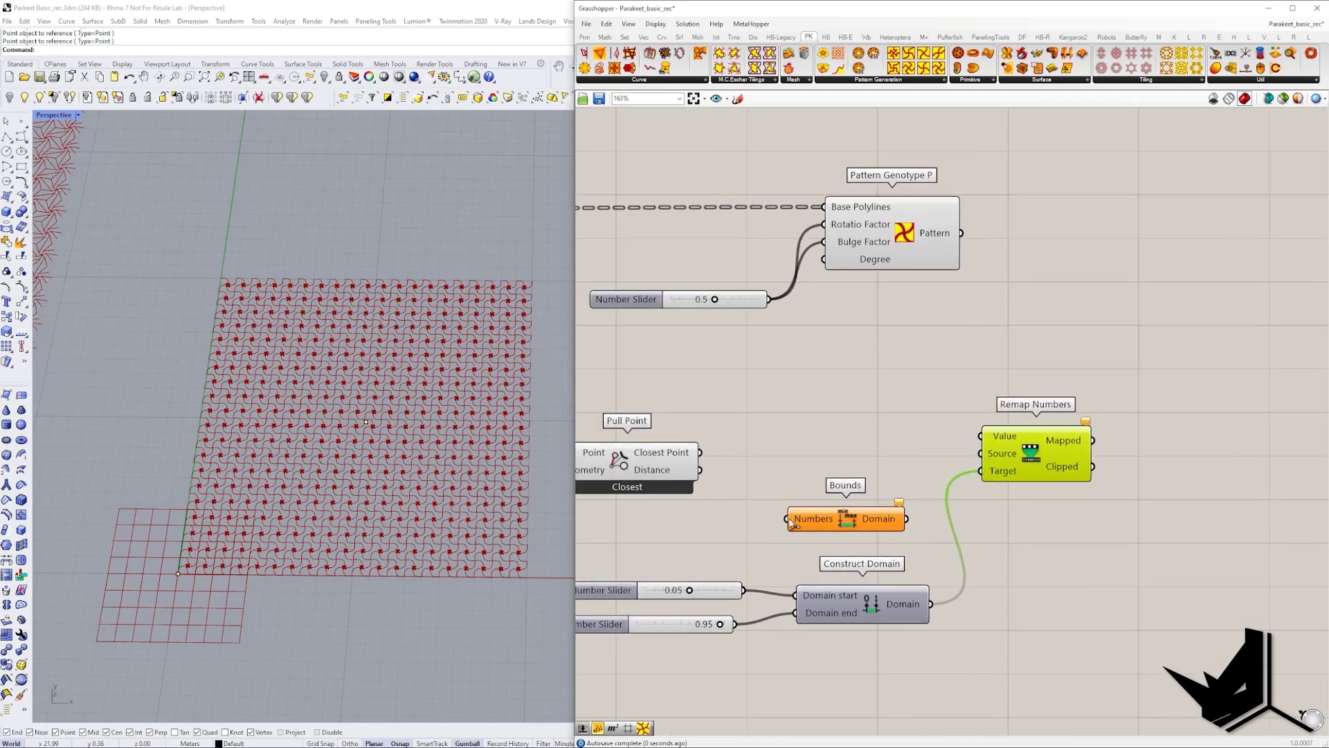
Step: Connect Pull Point's Distance to the Numbers input of Bounds and flatten that input
drag(790, 520, 707, 479)
right_click(797, 519)
click(834, 595)
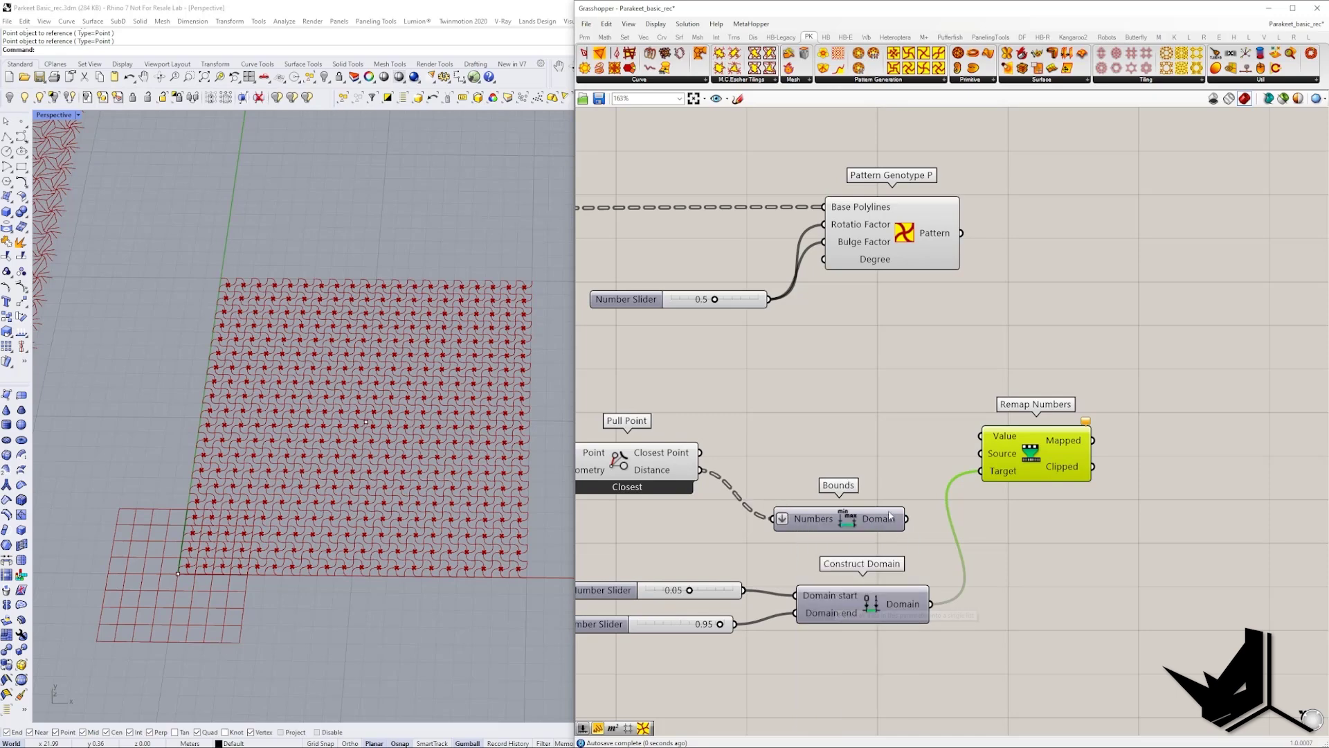
Step: Connect Bounds' Domain to the Source and Pull Point's Distance to the Value of Remap Numbers
click(889, 516)
right_drag(898, 518, 864, 525)
drag(865, 525, 667, 476)
drag(982, 475, 1024, 510)
right_drag(1073, 507, 977, 522)
Step: Shift Pattern Genotype P together with its 0.5 slider further along the canvas, past Remap Numbers
scroll(977, 523, down, 2)
drag(891, 427, 677, 324)
drag(793, 326, 1132, 327)
right_drag(1009, 490, 813, 538)
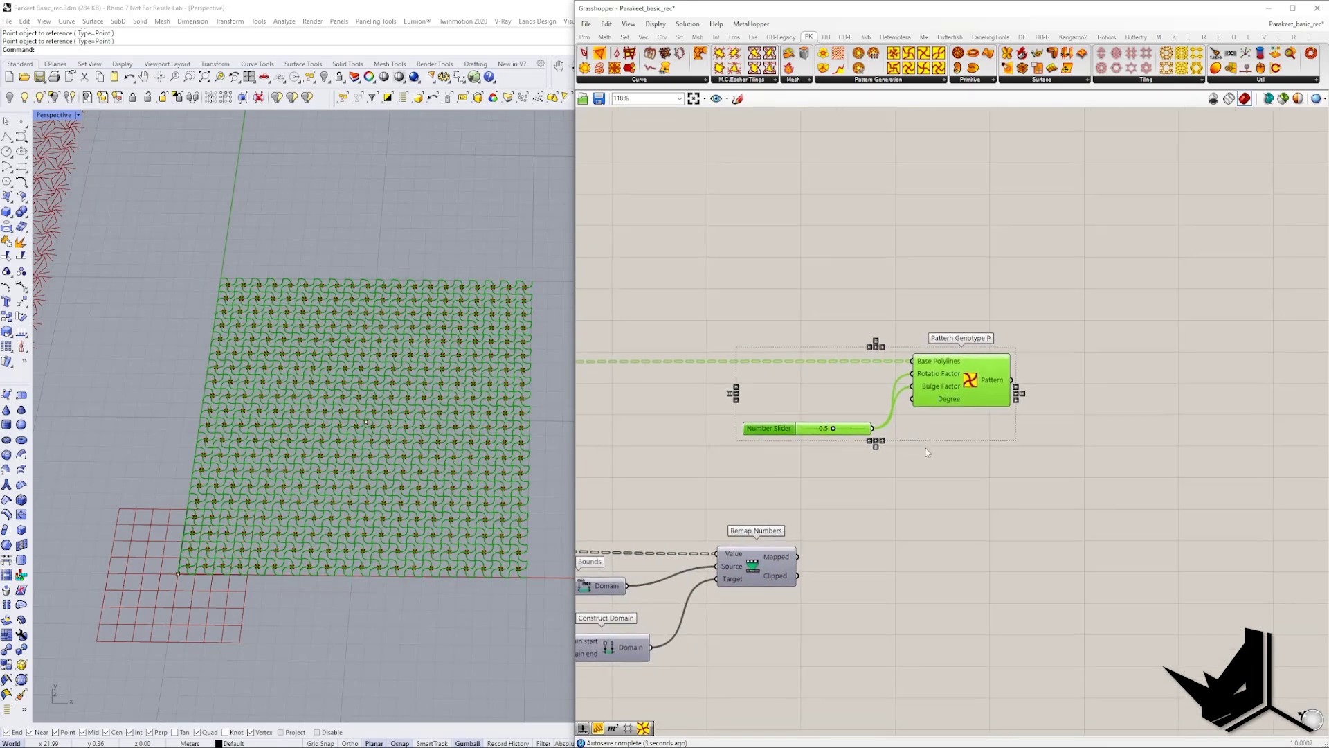
click(813, 539)
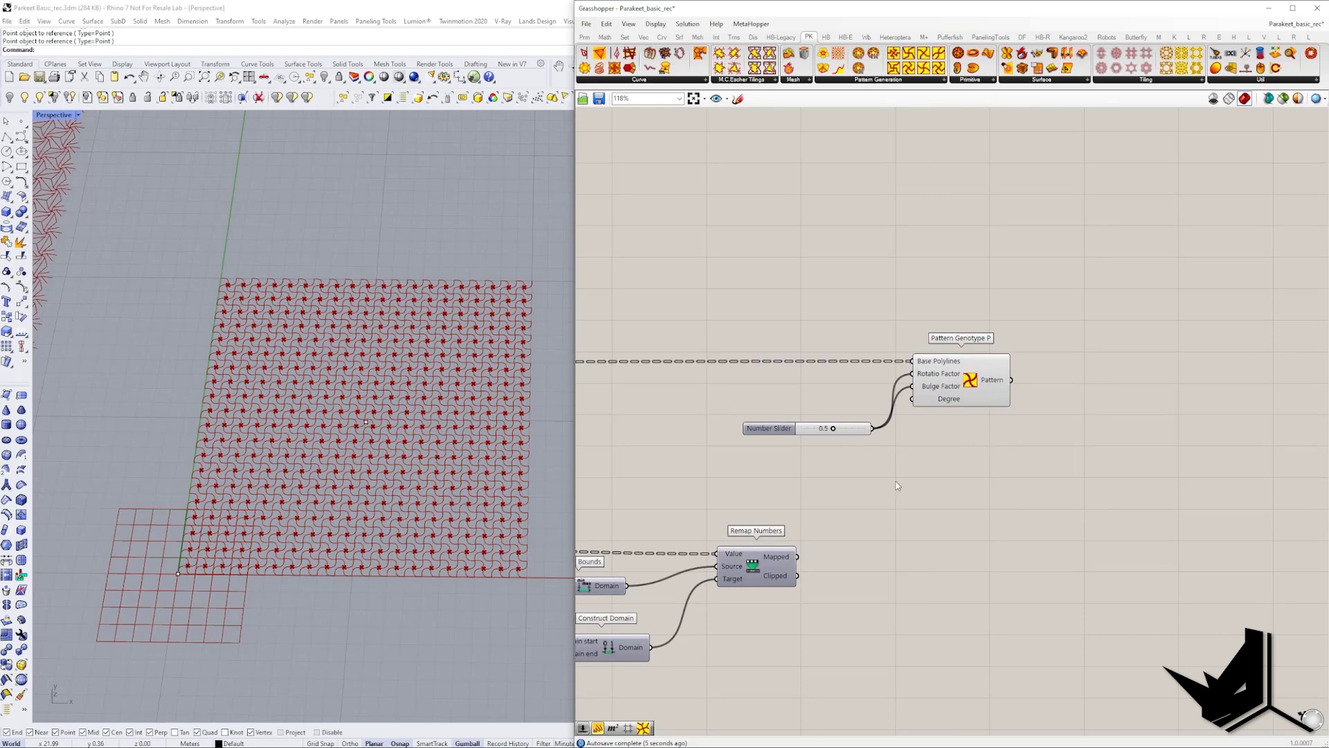
Step: Drive both Rotation Factor and Bulge Factor with Remap Numbers' Mapped output and delete the 0.5 number slider
right_drag(848, 428, 787, 446)
drag(736, 576, 851, 393)
shift+drag(736, 576, 850, 406)
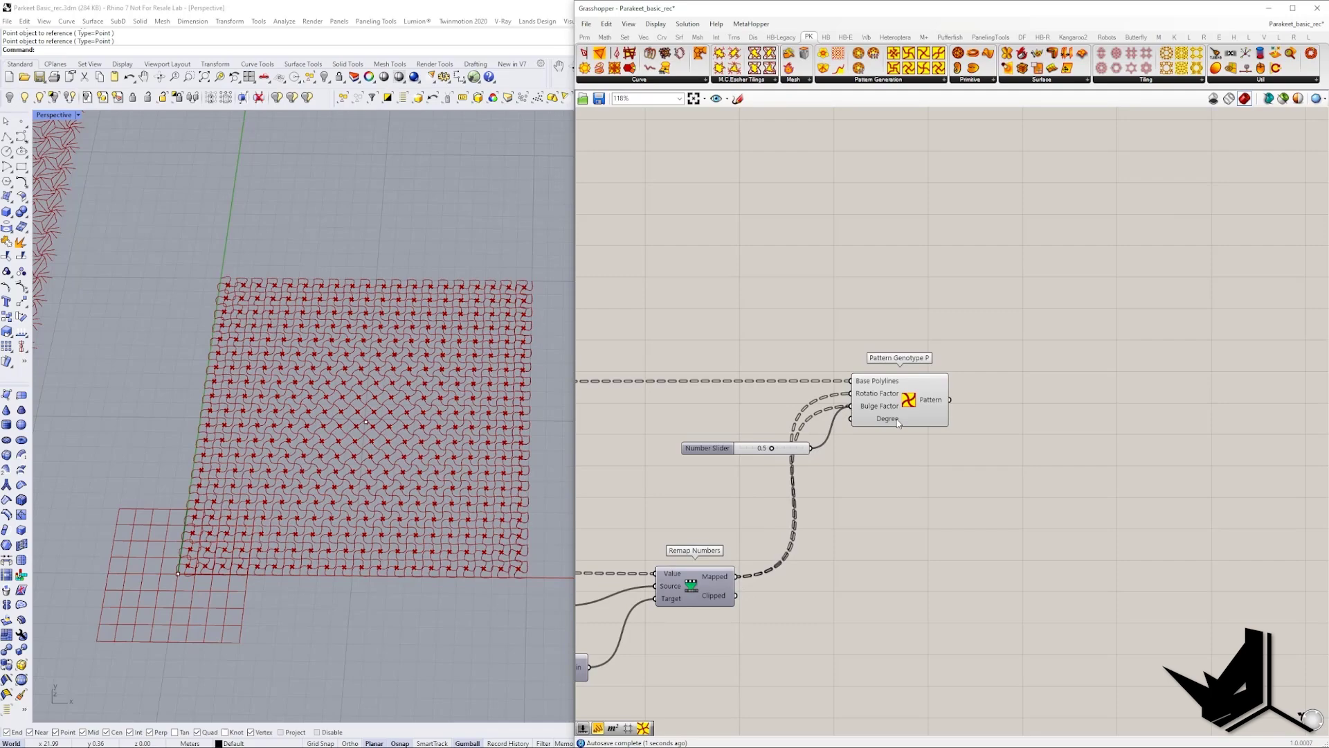
click(780, 452)
key(Delete)
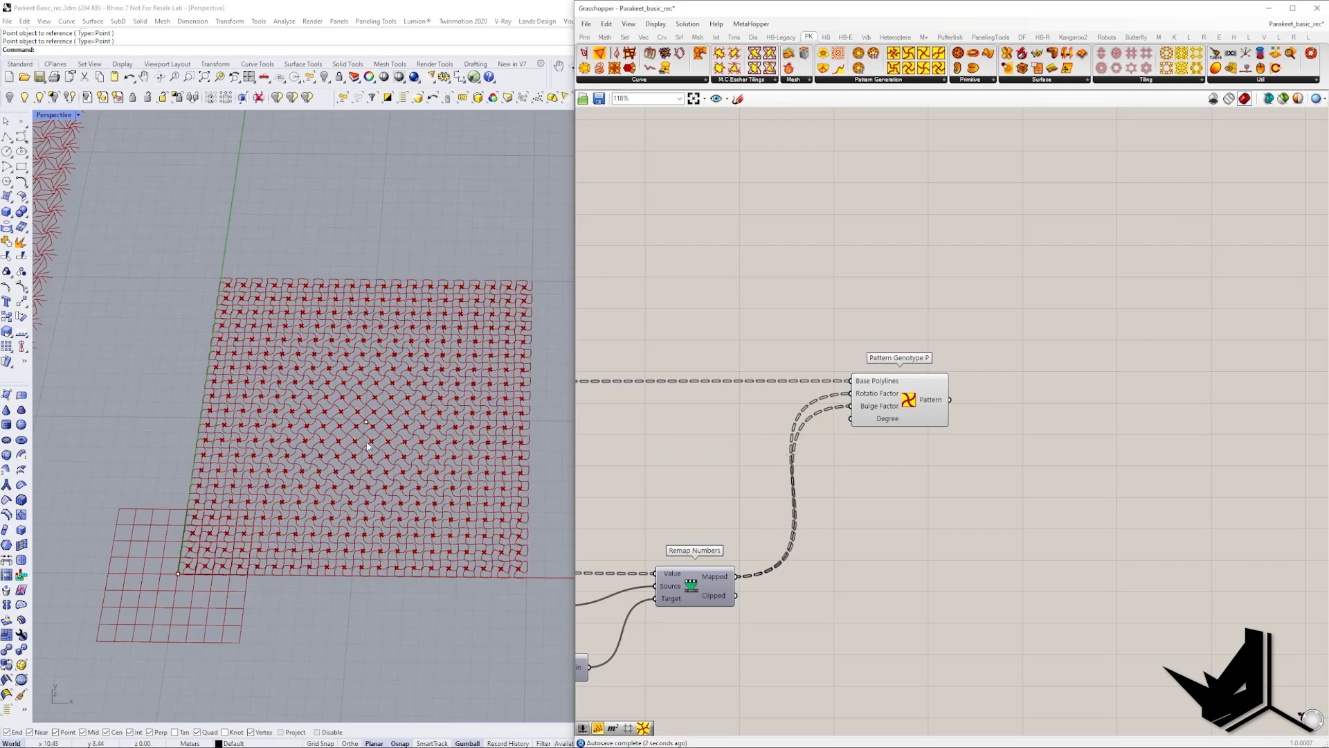
Step: Check the resulting square pattern up close and turn off the preview of the Area component
scroll(367, 447, up, 2)
scroll(353, 429, down, 2)
scroll(343, 415, up, 3)
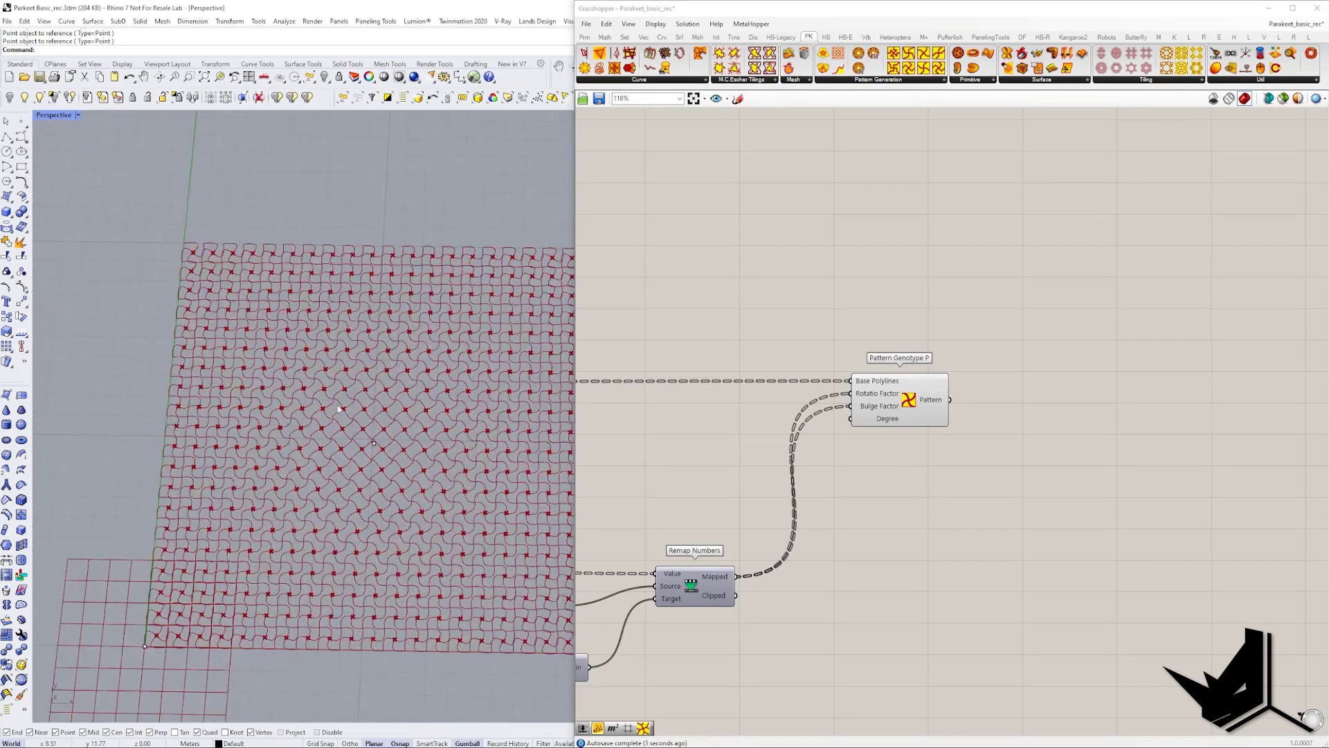
scroll(387, 447, up, 4)
scroll(377, 448, up, 5)
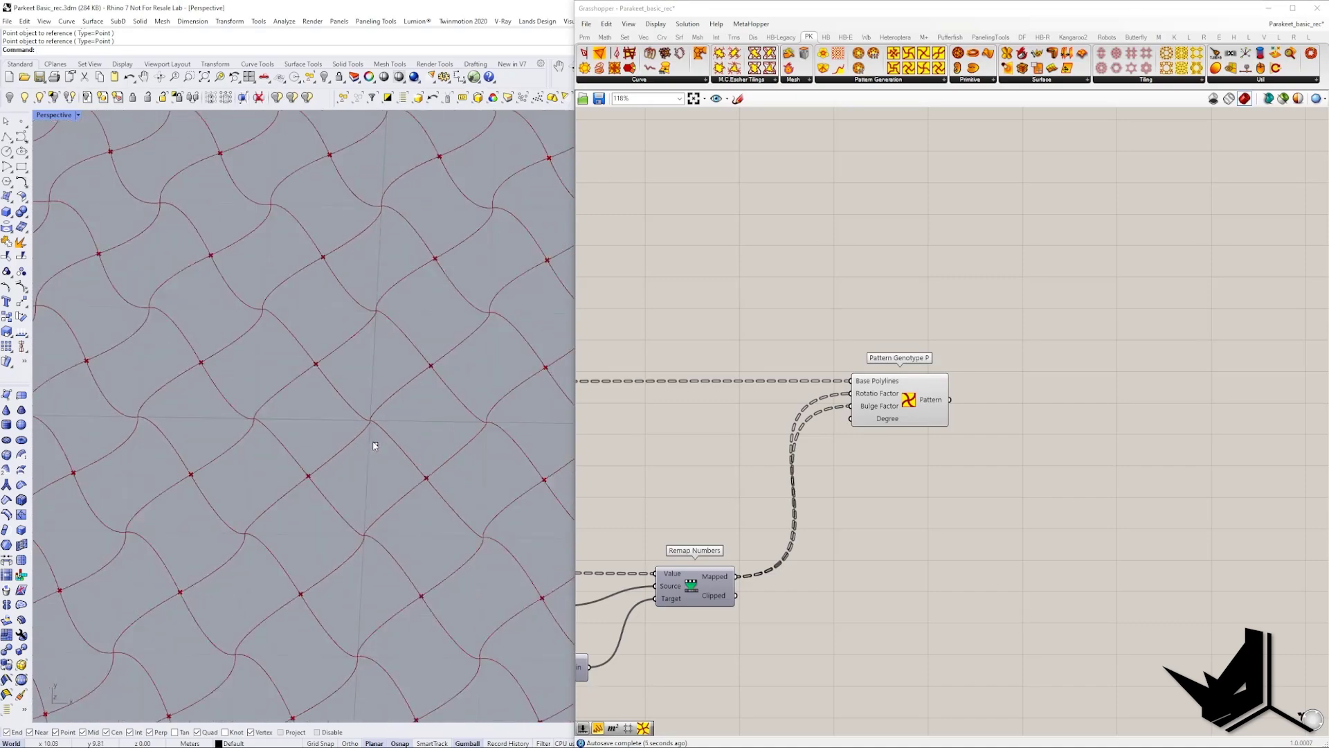
scroll(375, 449, down, 6)
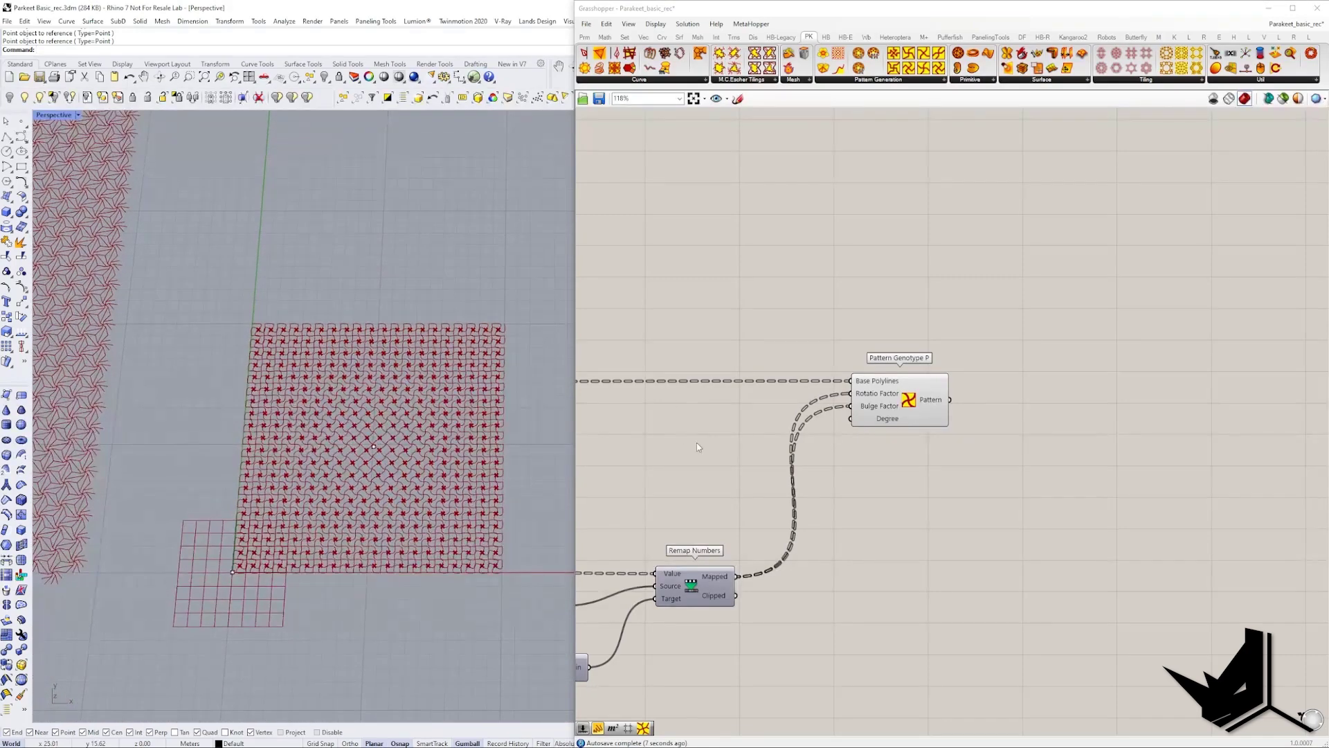
scroll(954, 421, down, 3)
scroll(718, 472, up, 2)
right_click(642, 443)
click(669, 461)
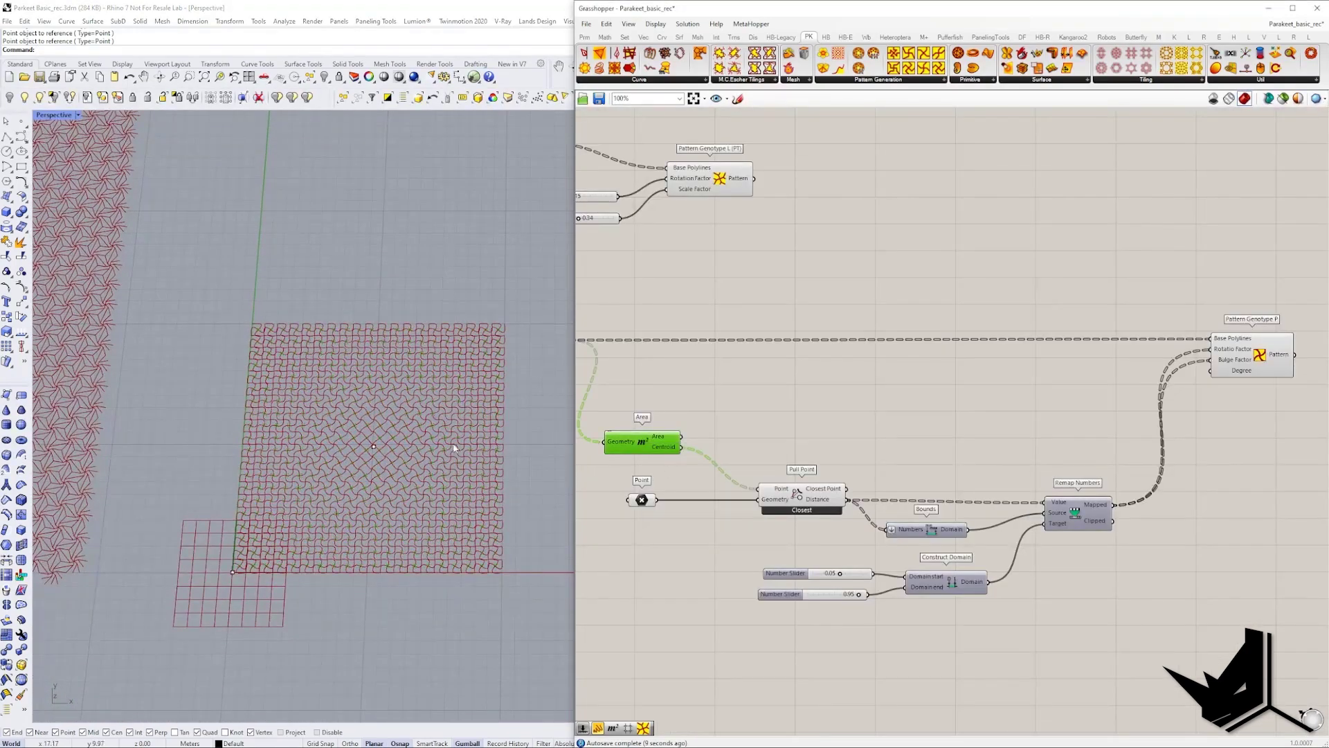
Step: Select the attractor point in Rhino and move it around inside the square pattern
scroll(403, 456, up, 1)
shift+right_drag(404, 456, 369, 453)
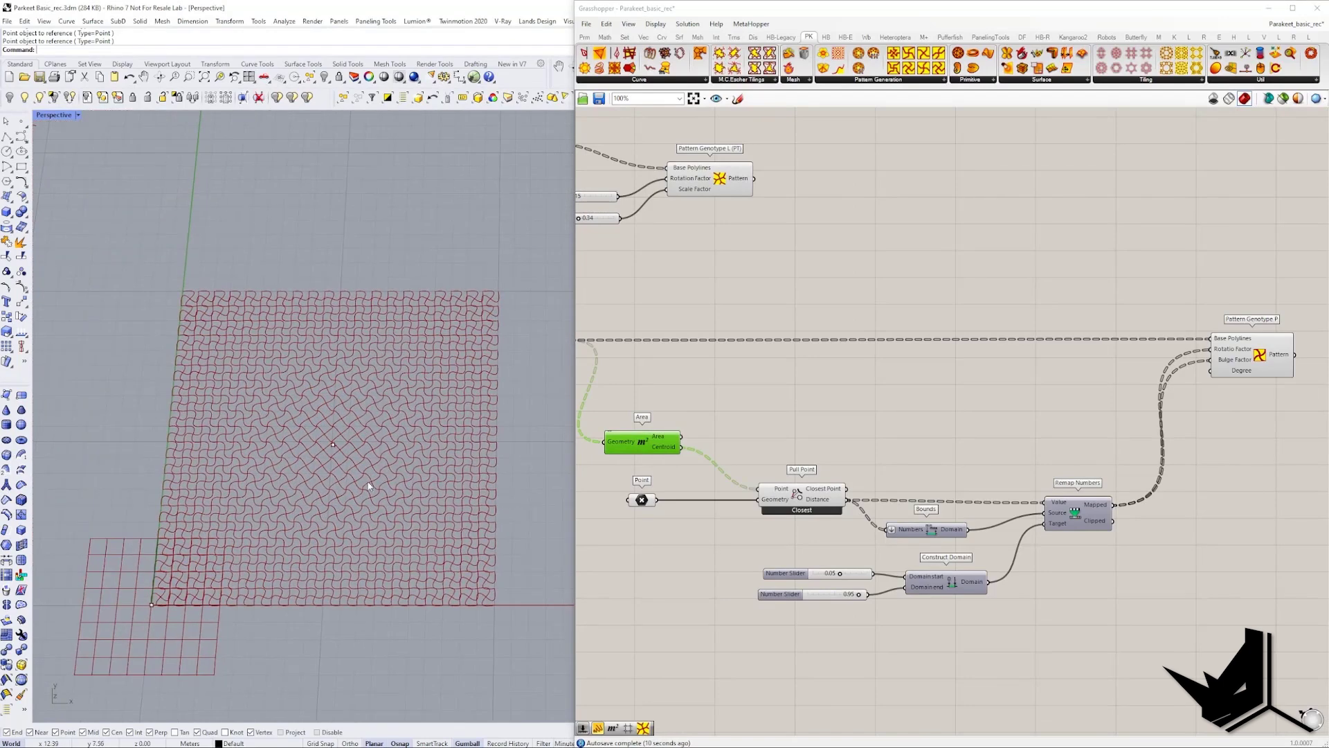
click(334, 445)
drag(354, 452, 370, 417)
Step: Try 0.69 and 0.54 as Construct Domain's Domain end, and finish with the slider at 0.91
scroll(859, 595, up, 3)
drag(866, 595, 843, 596)
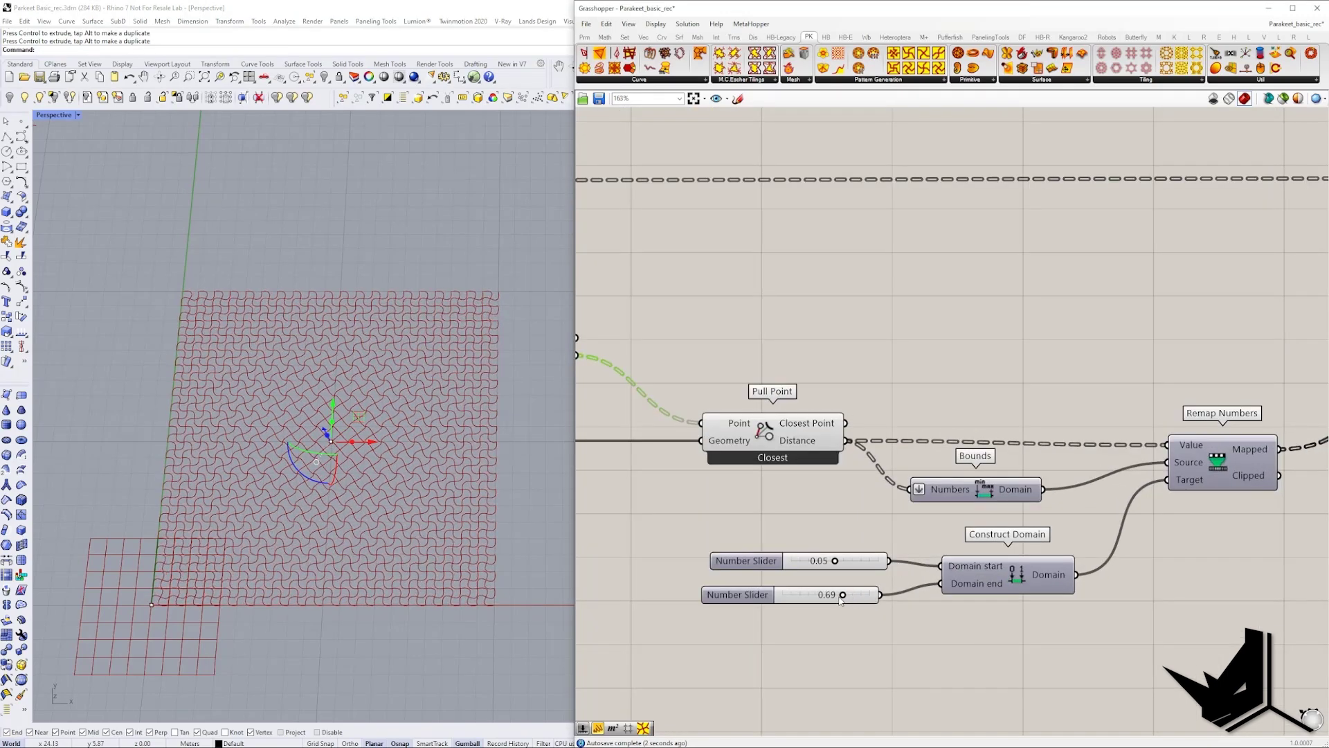
drag(843, 598, 834, 599)
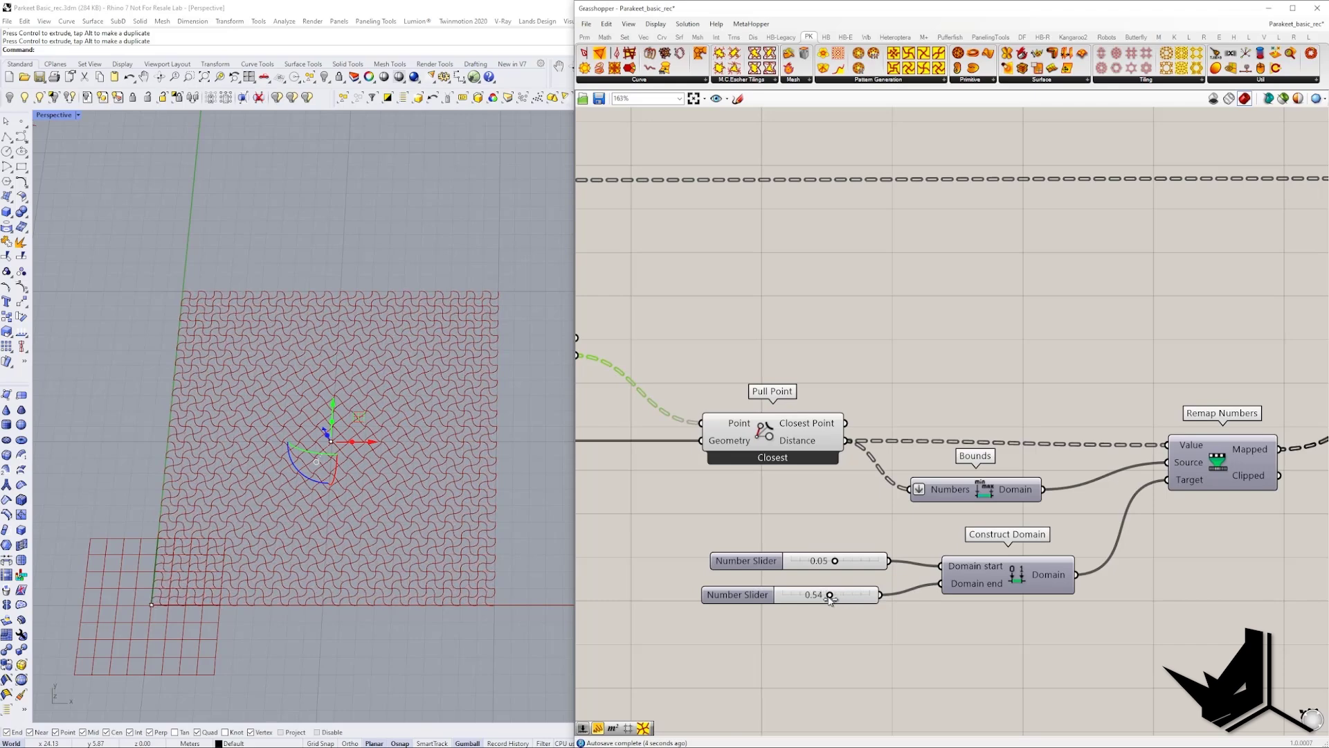
shift+right_drag(331, 442, 374, 455)
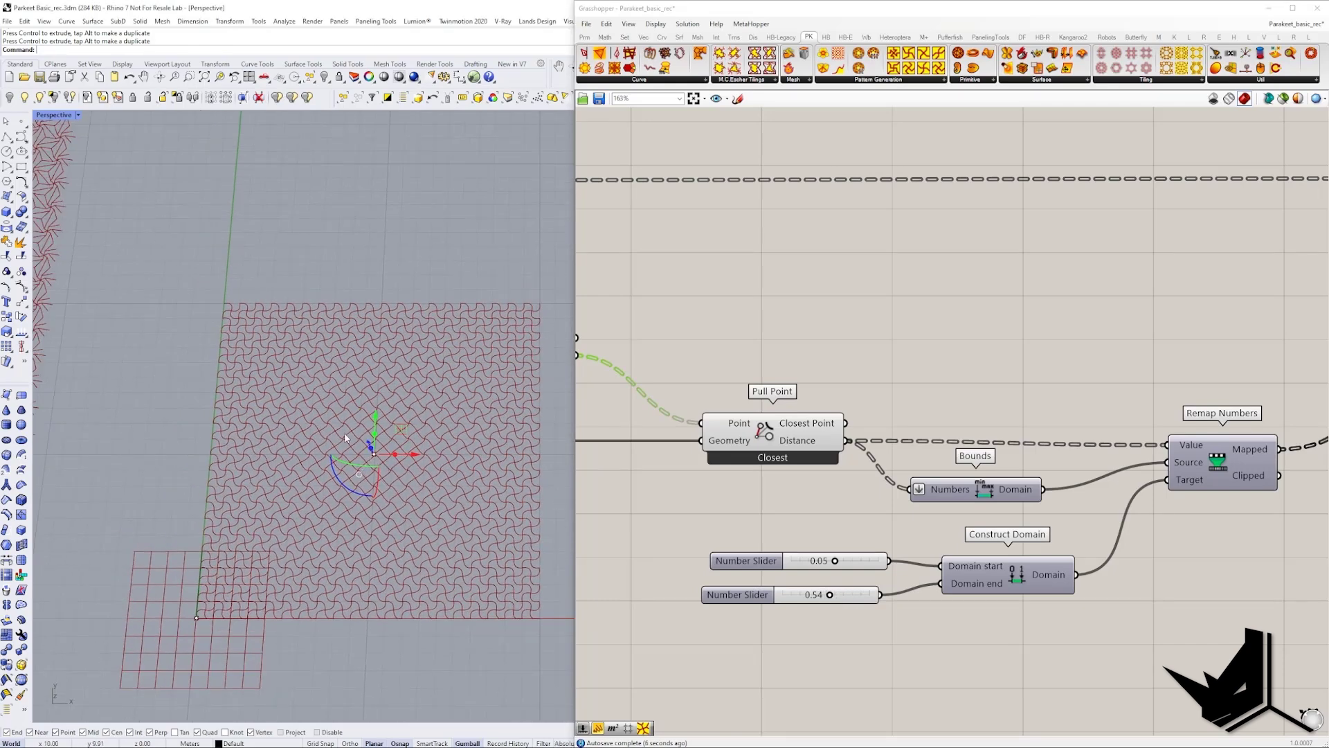
drag(831, 595, 864, 595)
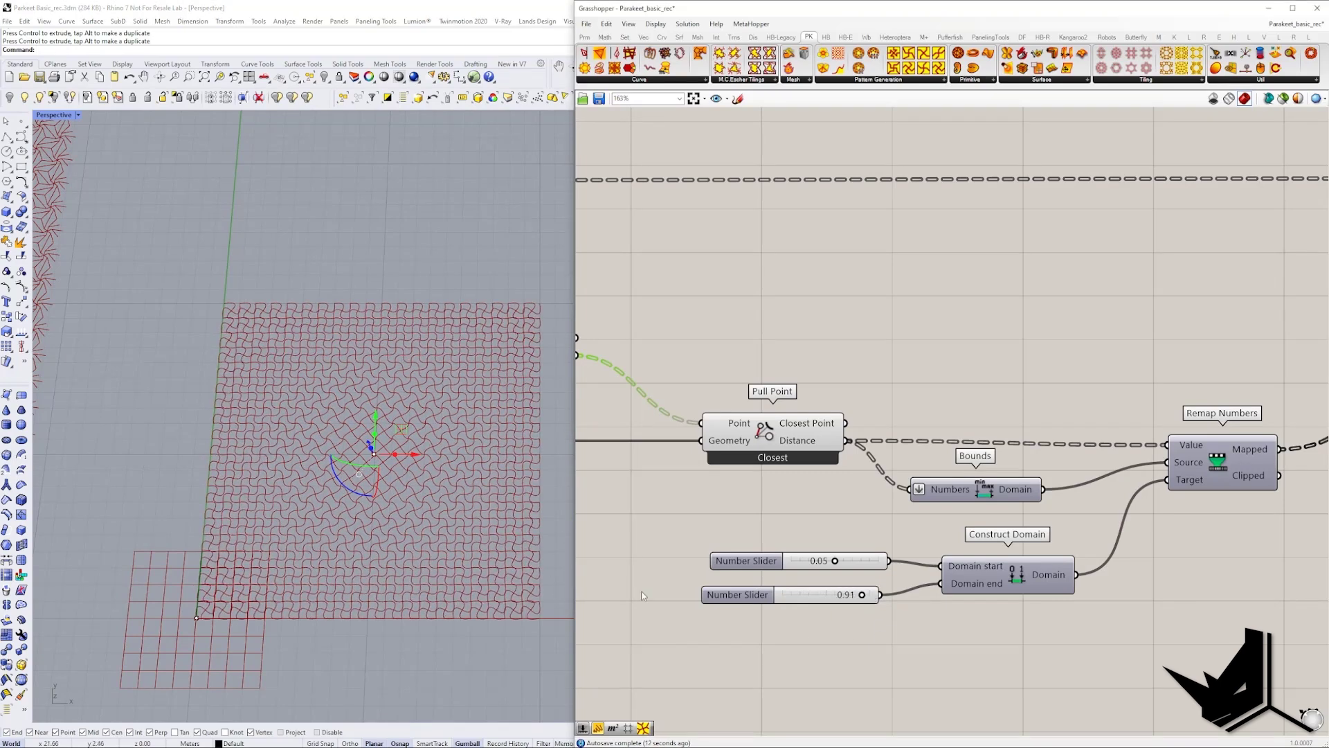
Step: Highlight Pattern Genotype P's output and examine the attractor-driven square pattern in the Rhino viewport from different angles
scroll(841, 532, down, 5)
right_drag(698, 416, 979, 452)
scroll(905, 439, up, 3)
click(695, 515)
scroll(695, 516, down, 3)
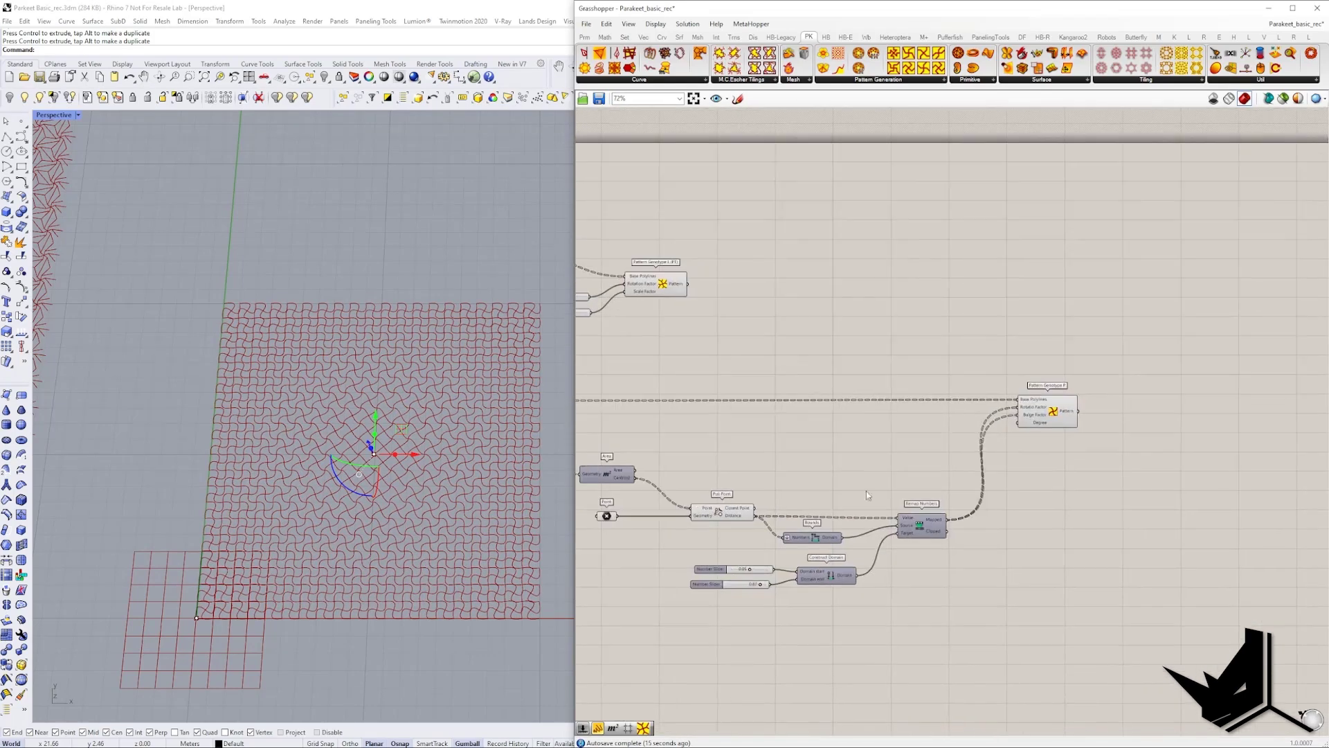
click(1055, 420)
right_drag(455, 437, 395, 446)
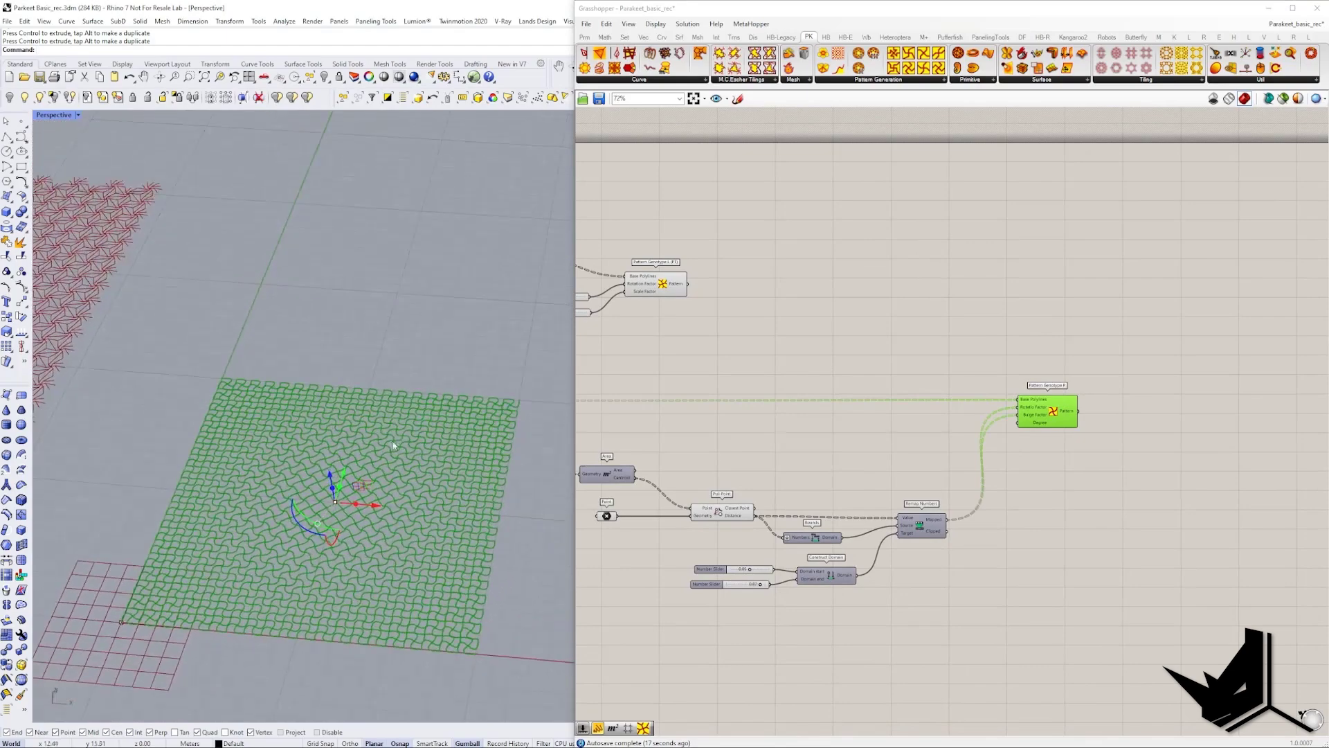
scroll(360, 499, up, 4)
right_drag(363, 493, 367, 511)
drag(365, 489, 293, 414)
scroll(314, 432, down, 7)
right_drag(314, 431, 323, 443)
drag(326, 411, 367, 449)
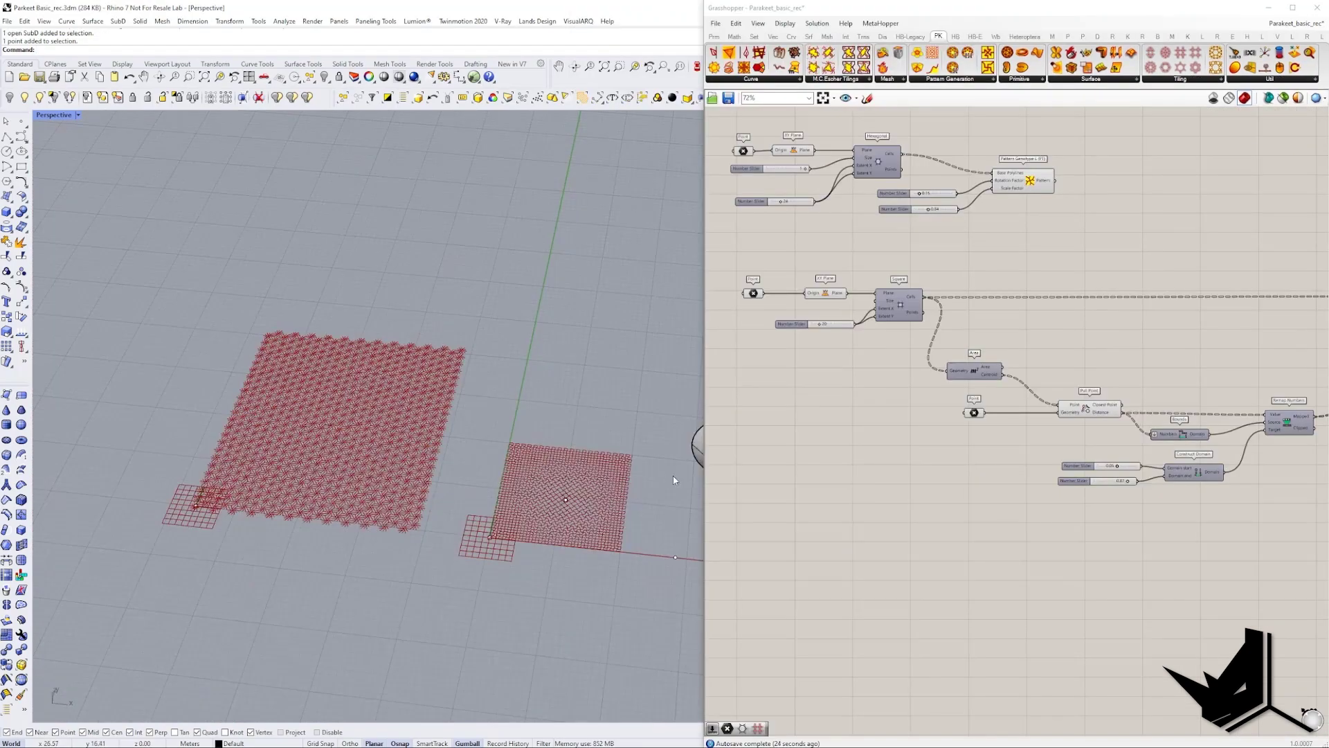
Step: Add a SubD parameter and a Point parameter in the free area below the square-grid definition
scroll(478, 443, up, 5)
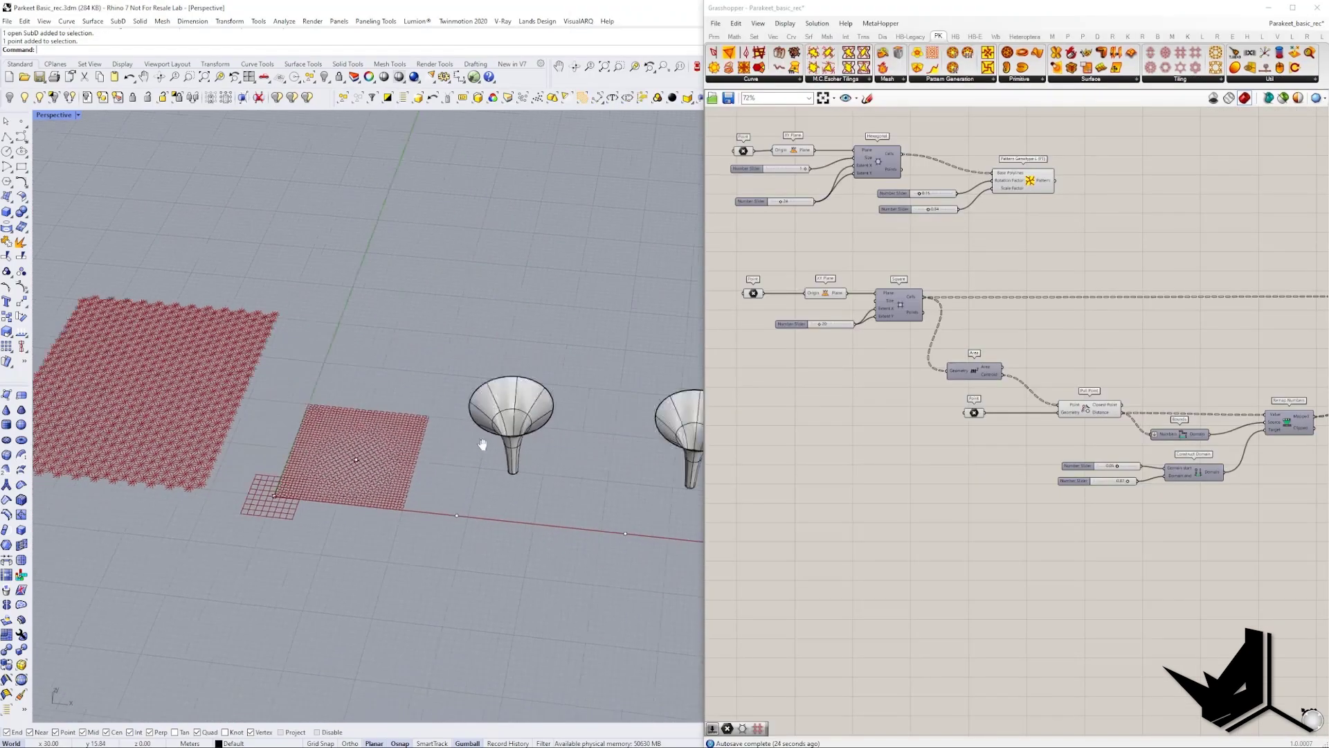
right_drag(870, 549, 887, 458)
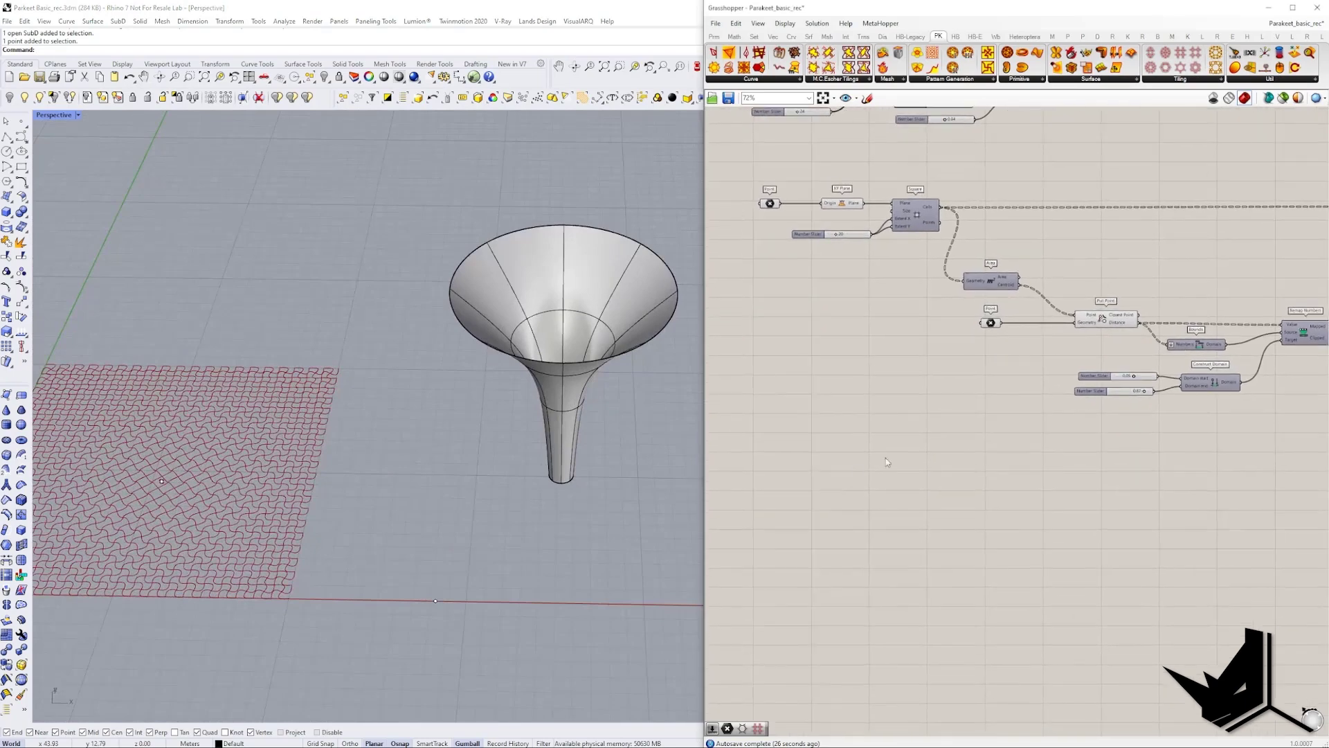
double_click(812, 477)
text(subd)
key(Return)
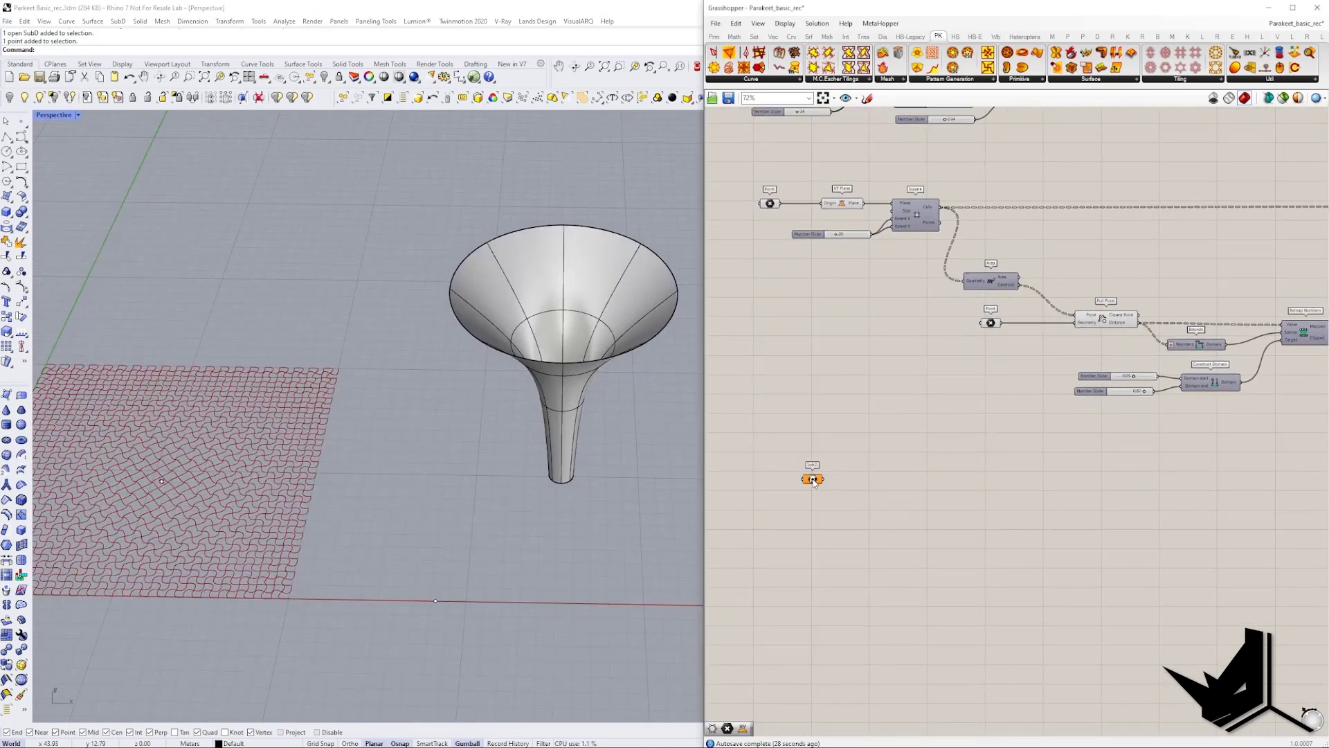
double_click(815, 528)
text(point)
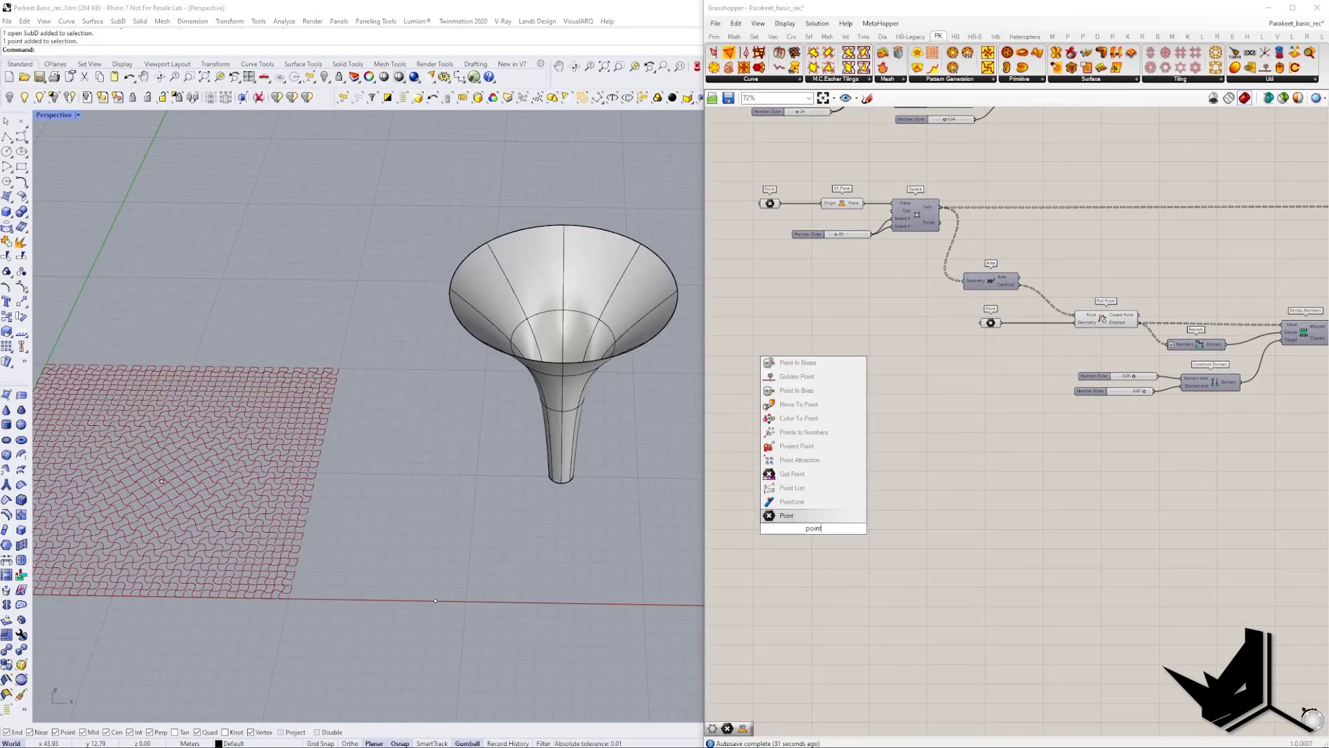
key(Return)
Step: Reference the point in front of the first funnel in the Point parameter and that funnel surface in SubD
right_click(815, 530)
click(852, 665)
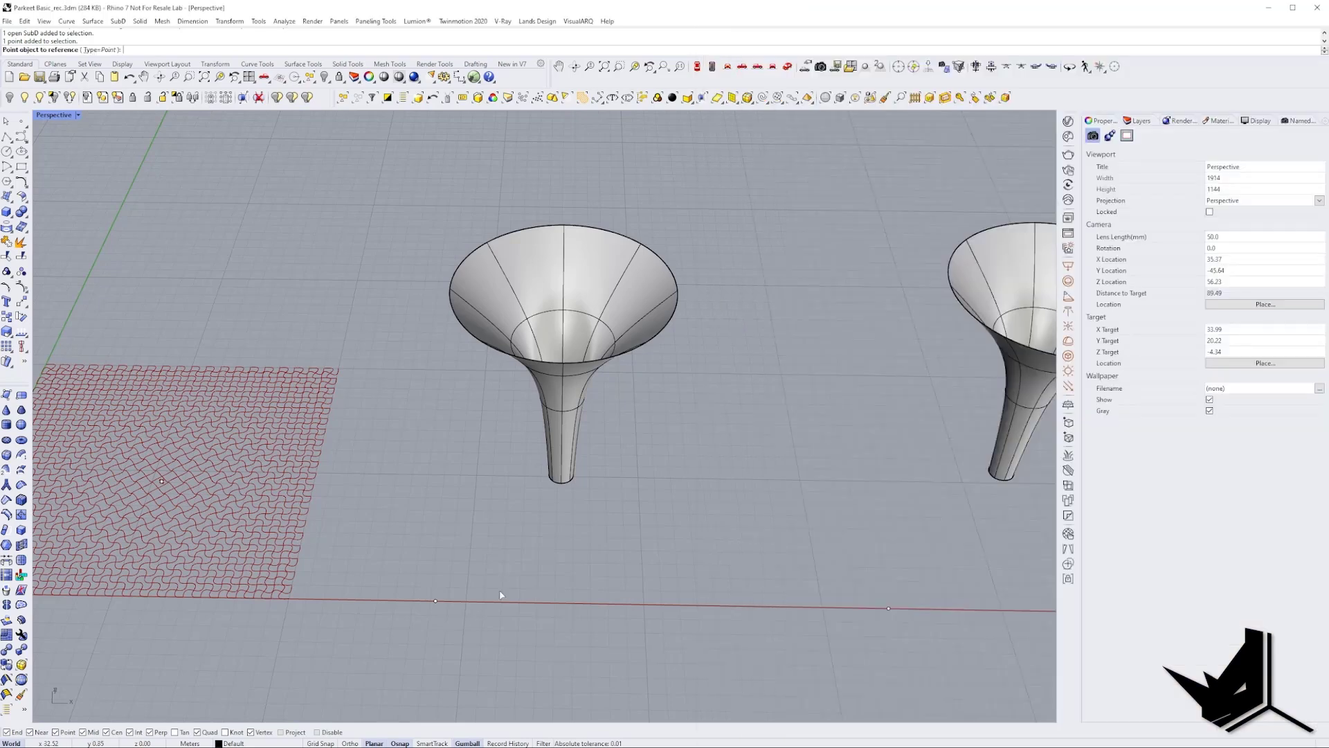
click(436, 601)
right_click(814, 480)
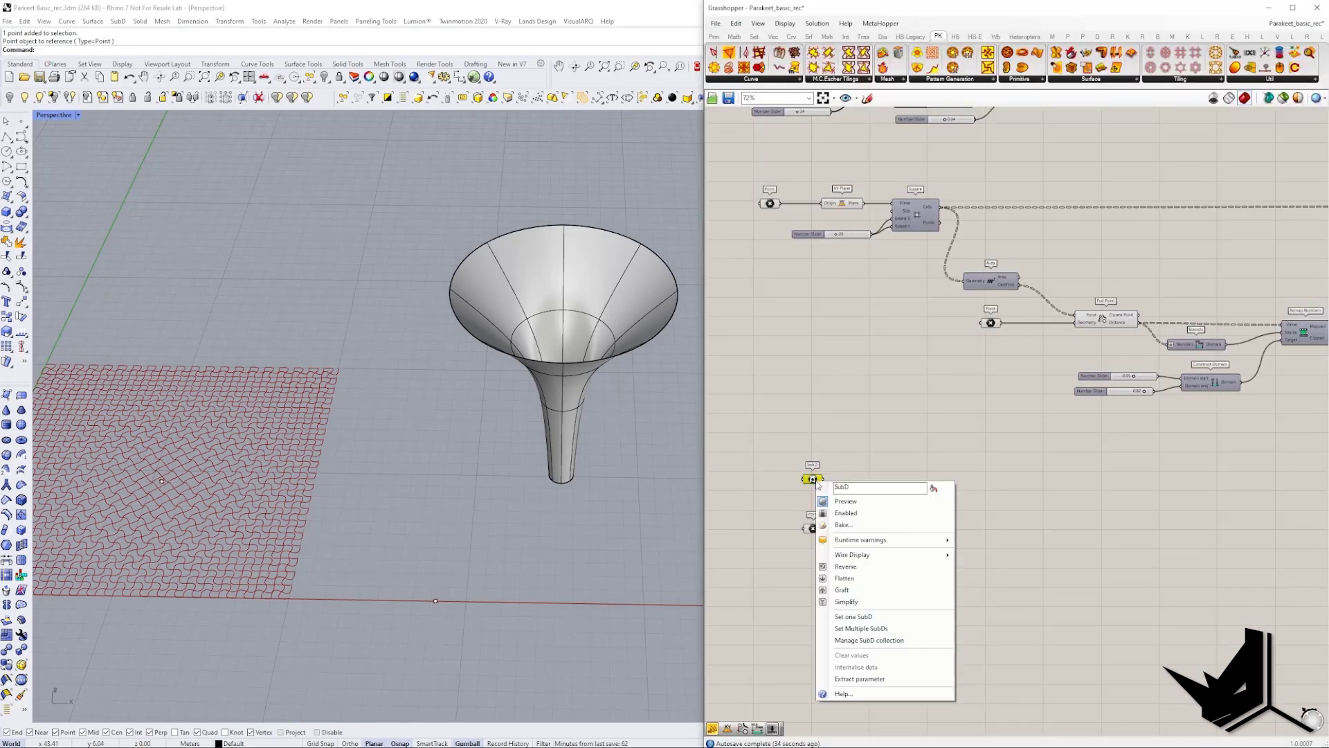
click(852, 616)
click(543, 360)
double_click(891, 519)
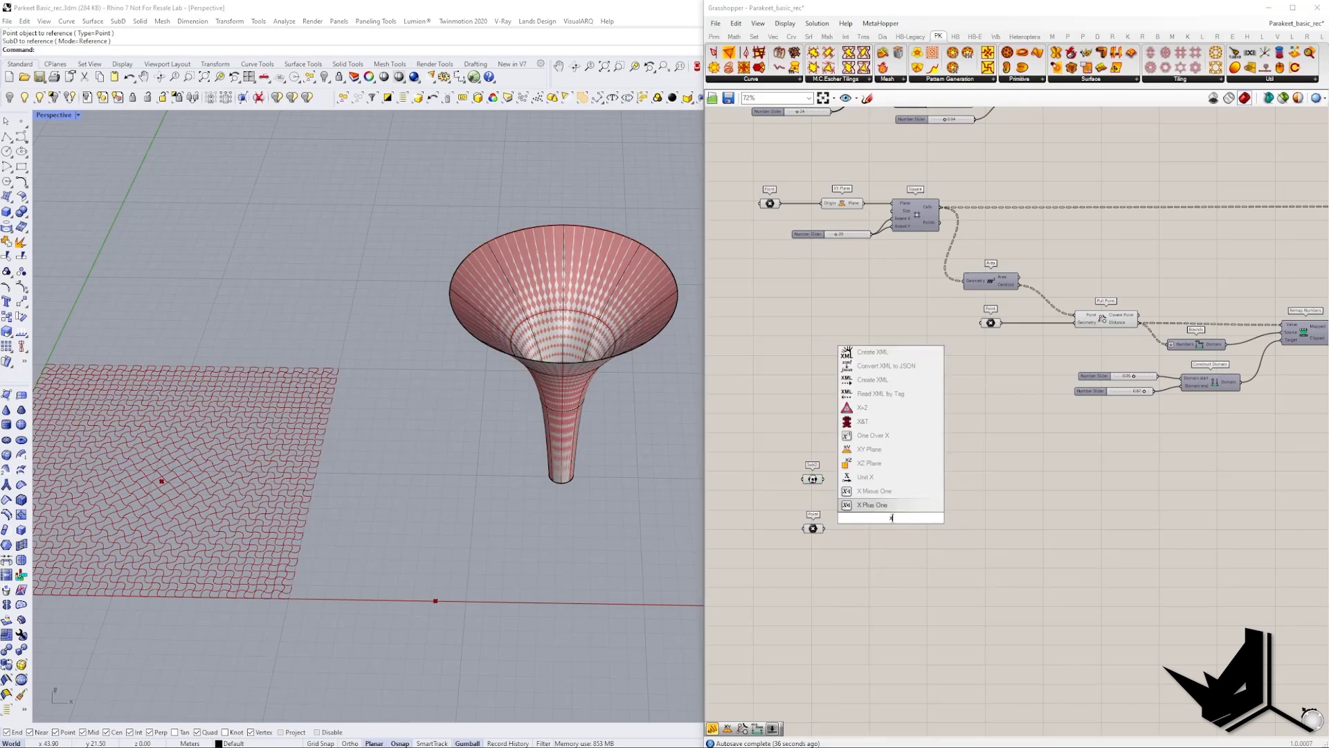
text(mesh)
click(990, 516)
Step: Add an XY Plane, connect the new Point to its Origin, and place the SubD parameter below the Point
double_click(884, 503)
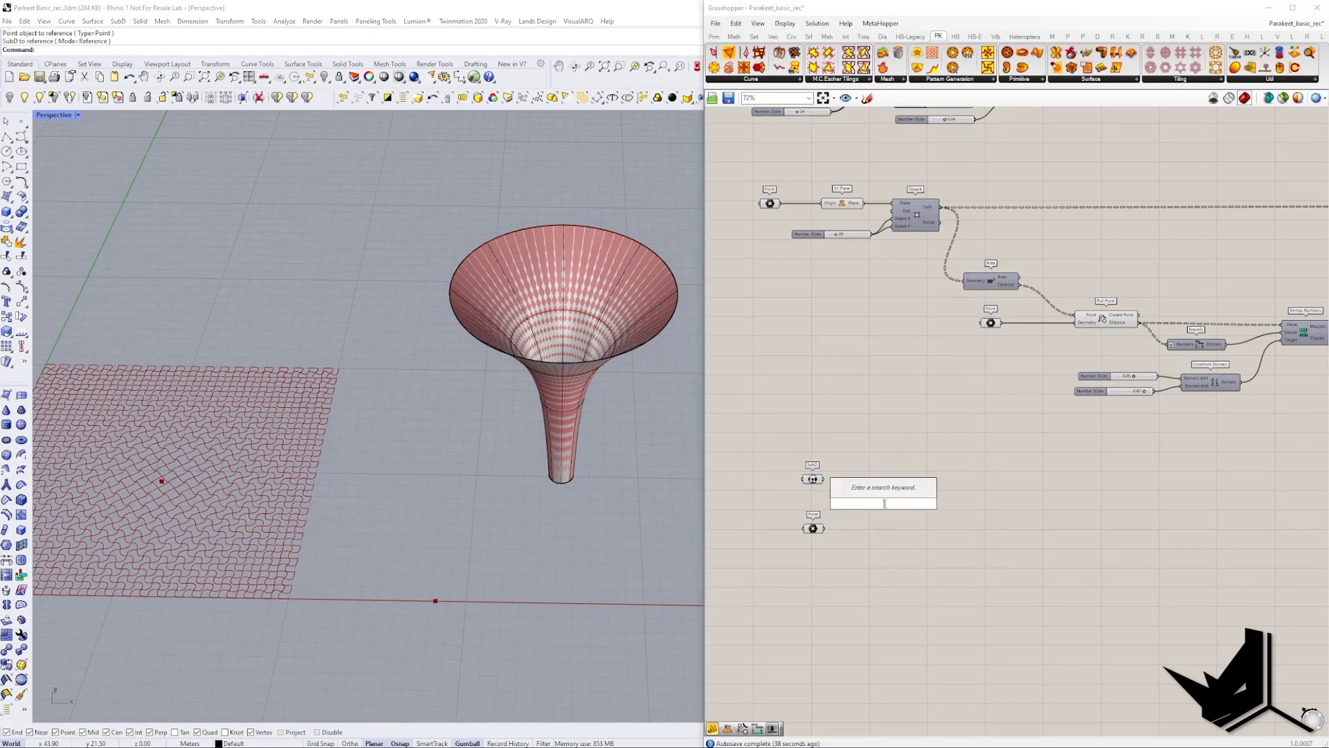
text(xy)
click(872, 491)
drag(824, 529, 863, 534)
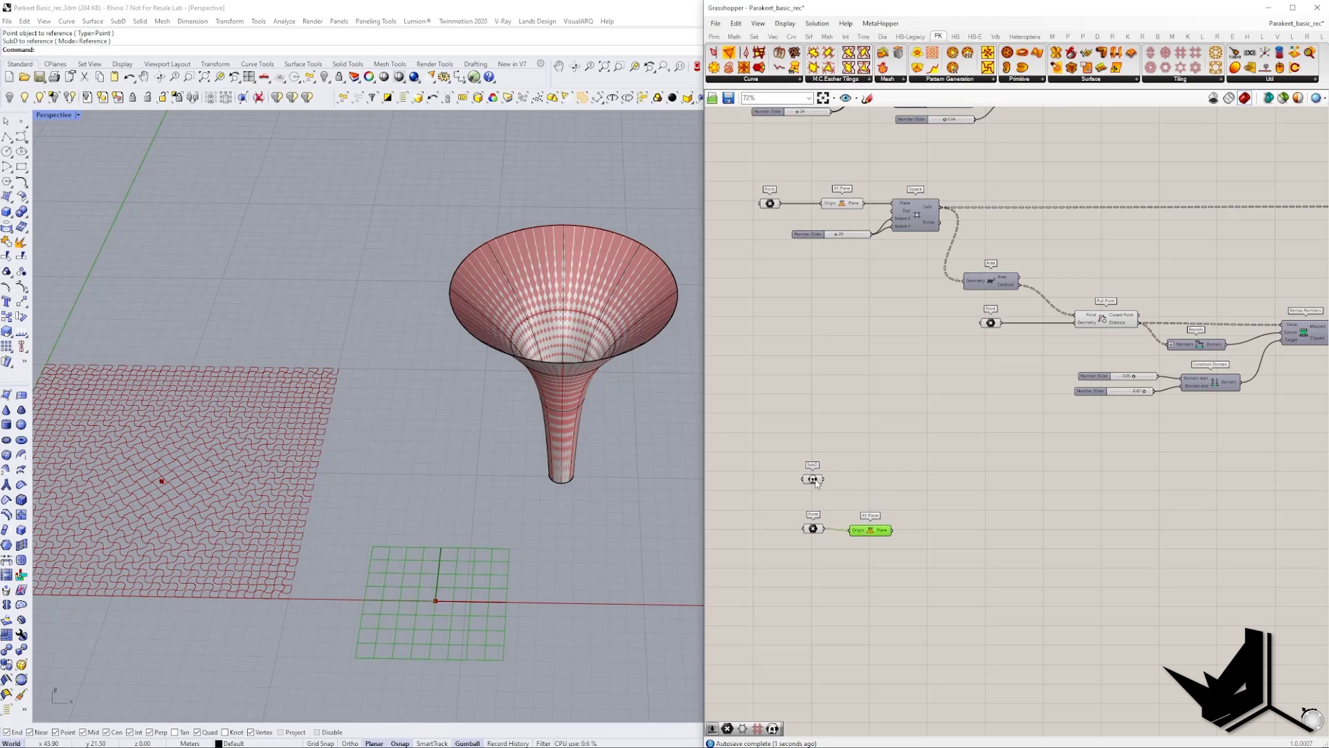
drag(812, 478, 818, 572)
click(873, 532)
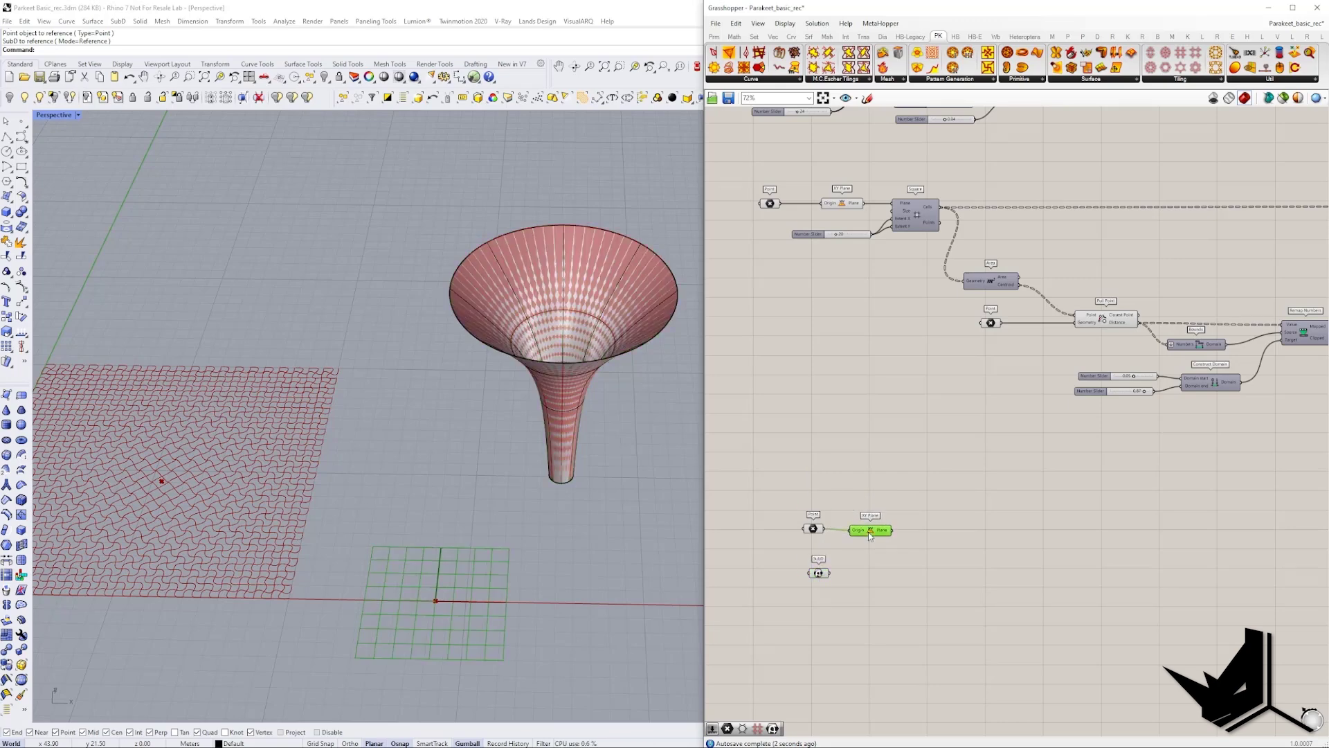
Step: Add Parakeet's Rhombitrihexagonal tiling beside the new XY Plane and connect Plane to its Plane input
click(1176, 81)
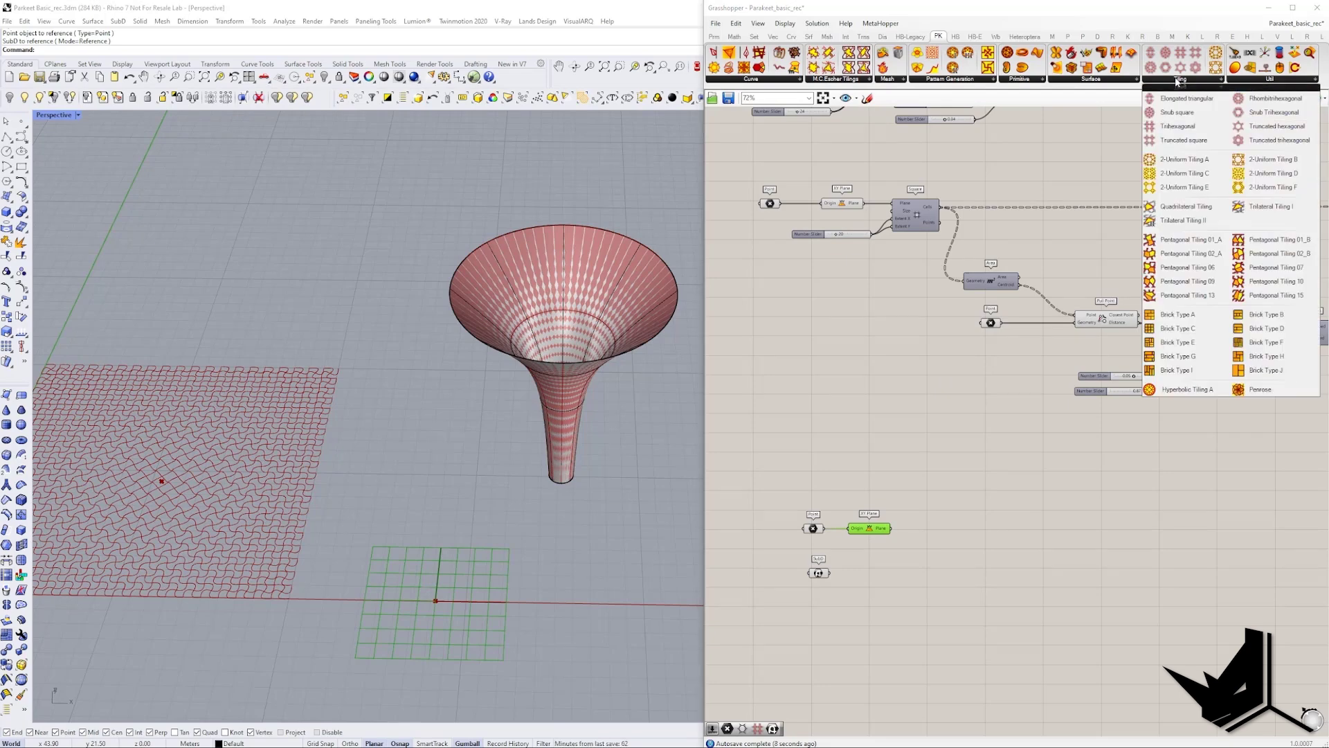
drag(1238, 98, 1008, 496)
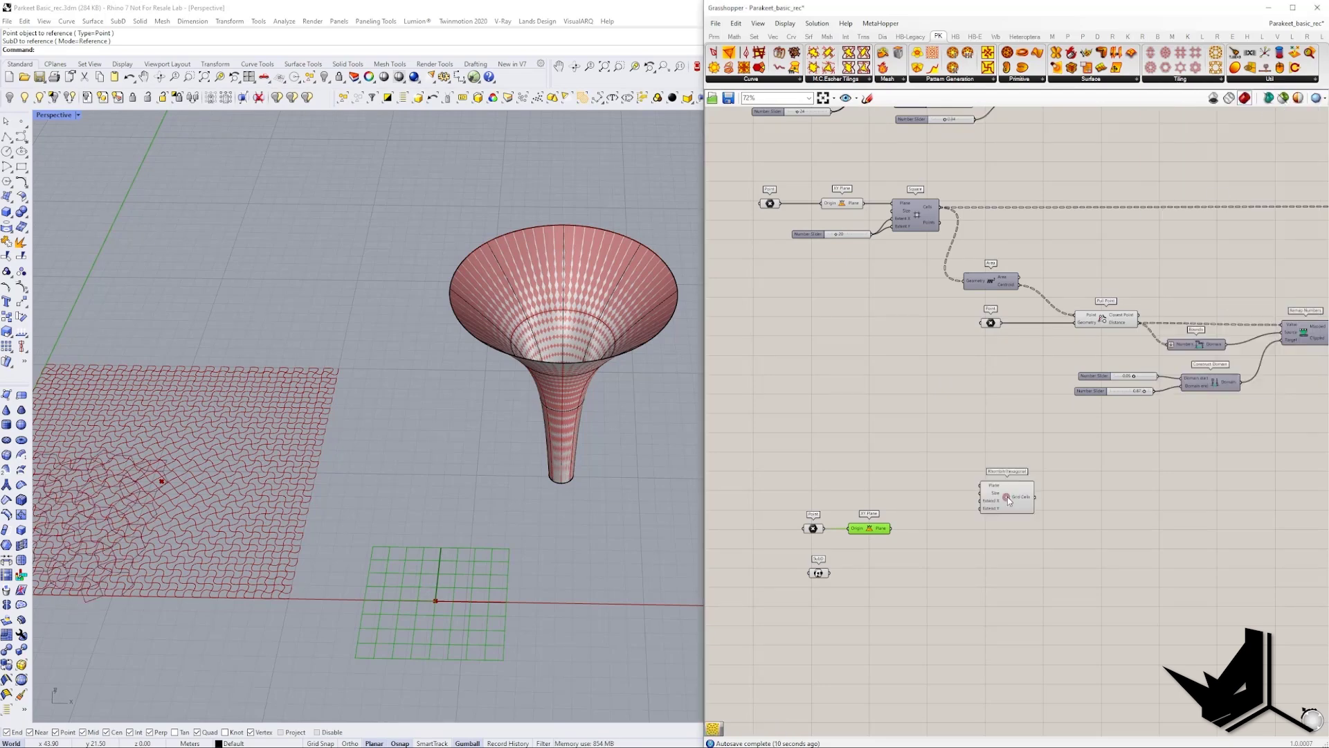
scroll(966, 540, up, 3)
right_drag(966, 540, 987, 489)
drag(1089, 388, 1056, 471)
drag(870, 455, 999, 462)
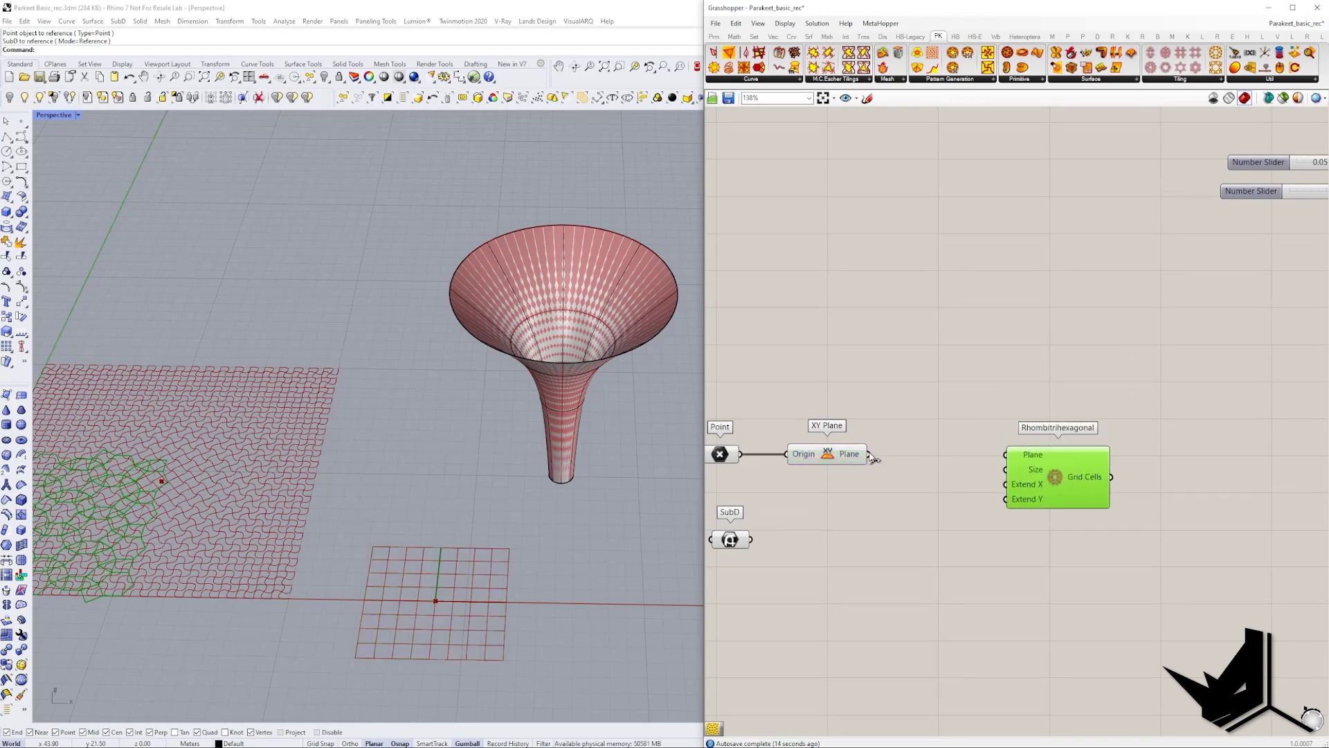
drag(871, 454, 1036, 472)
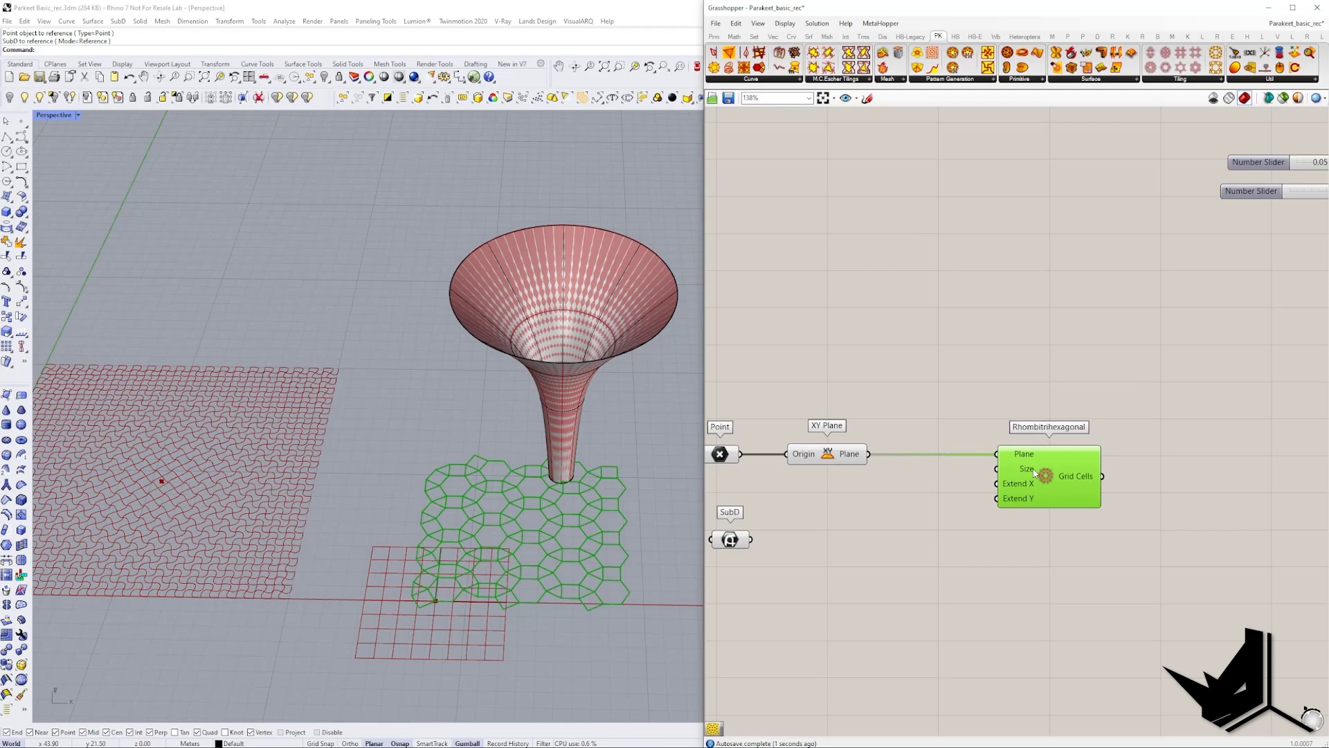
Step: Add a number slider set to 0.7 and connect it to the Rhombitrihexagonal tiling's Size
scroll(961, 498, up, 3)
double_click(886, 475)
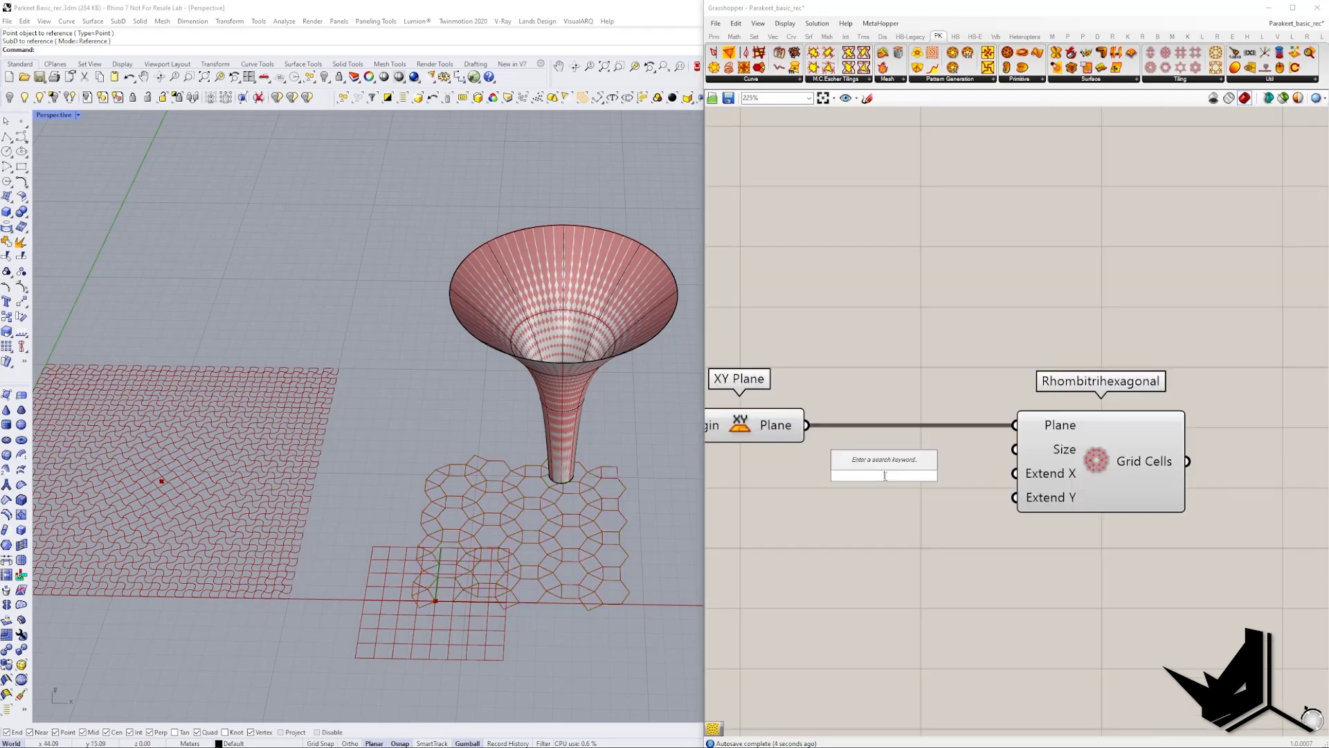
text(0.7)
key(Return)
drag(993, 482, 1016, 450)
Step: Add a number slider set to 12 below the size slider and duplicate it directly underneath
scroll(284, 503, down, 3)
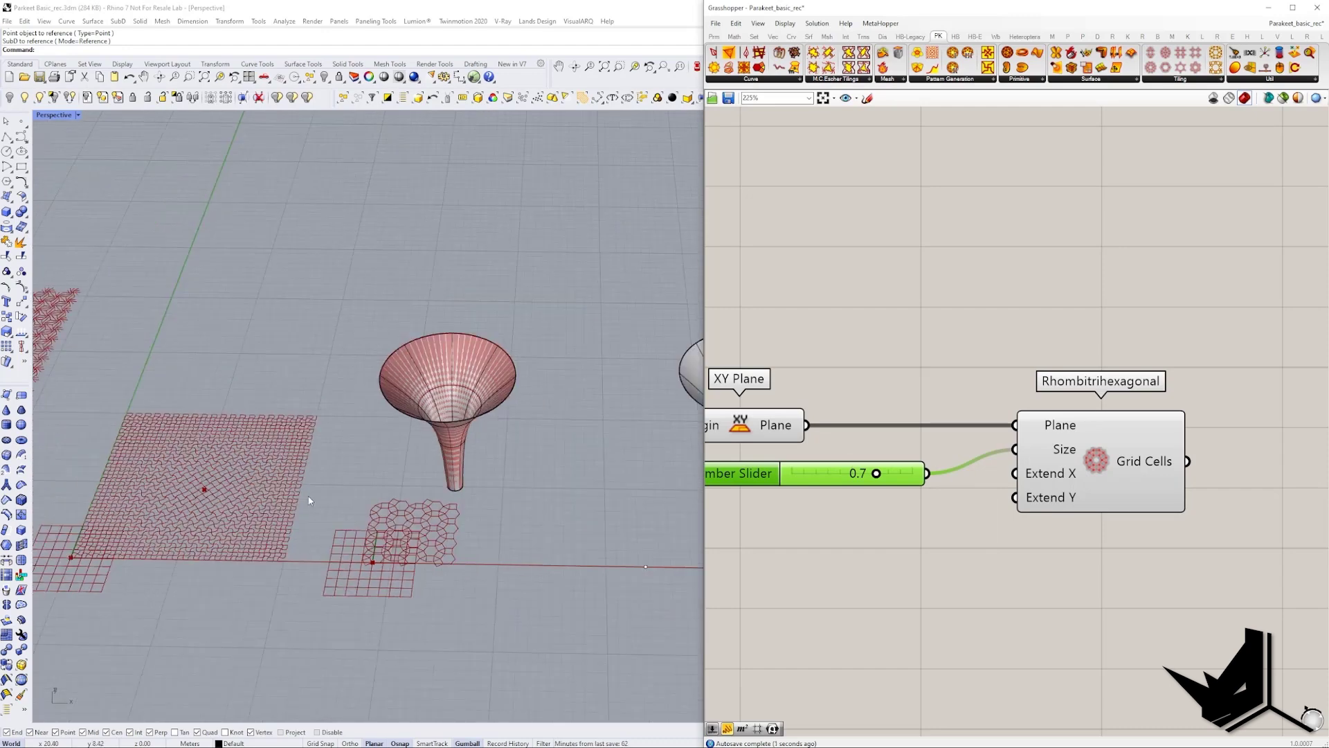
right_drag(1027, 503, 1072, 496)
double_click(921, 533)
text(12)
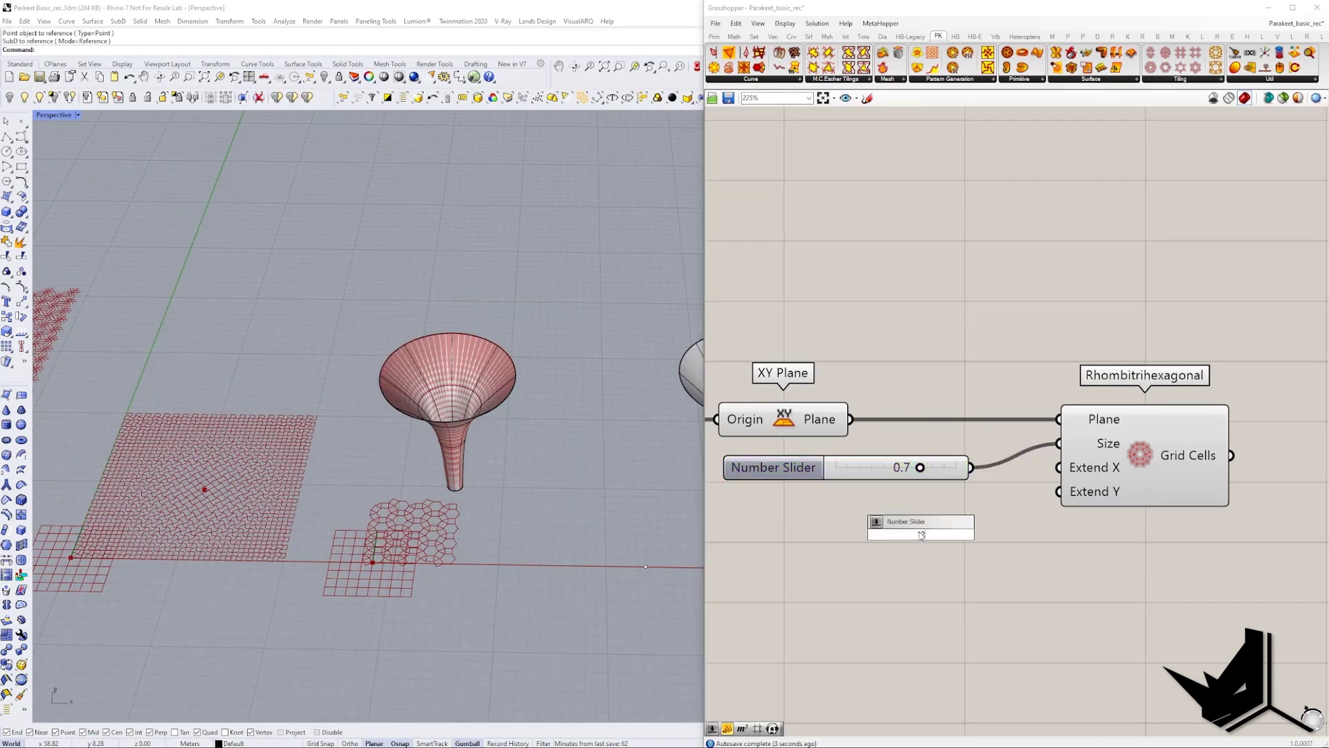
key(Return)
drag(965, 530, 921, 542)
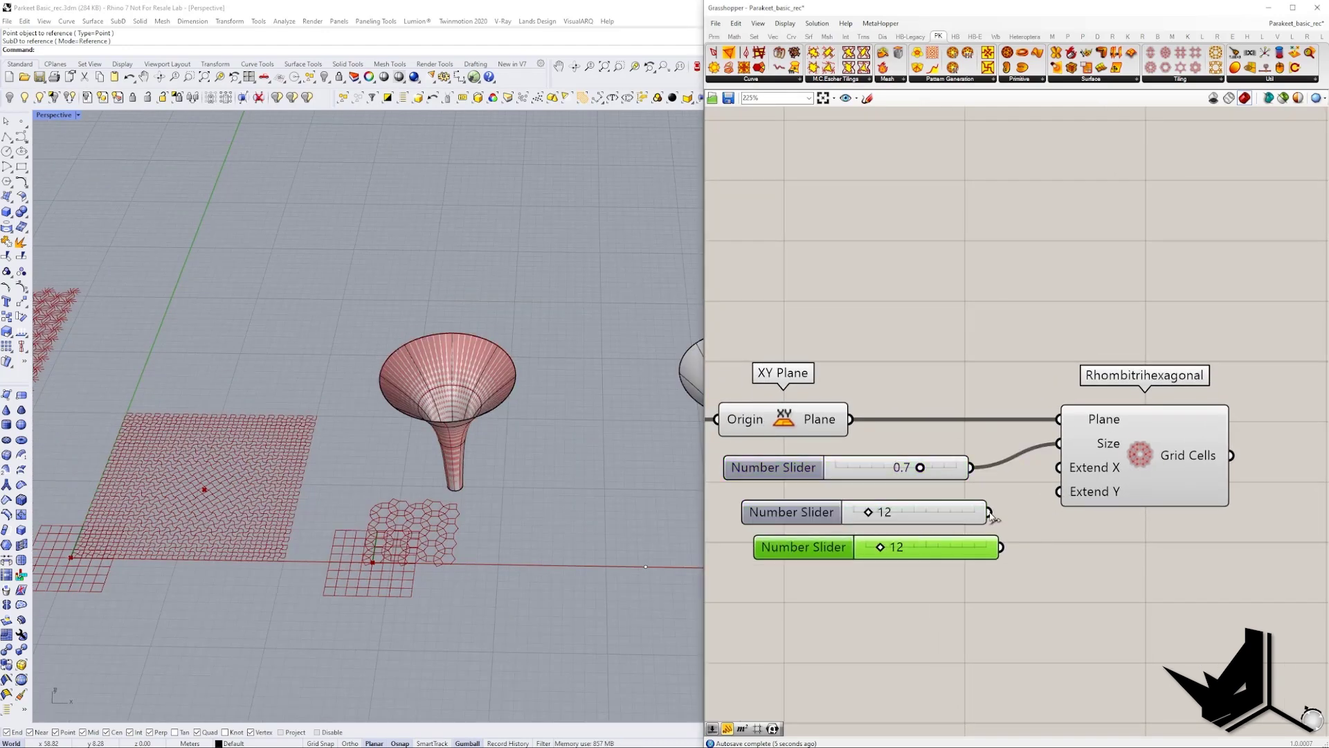
Step: Connect the 12 slider to the tiling's Extend X, set its duplicate to 10, and connect that to Extend Y
drag(990, 512, 1059, 468)
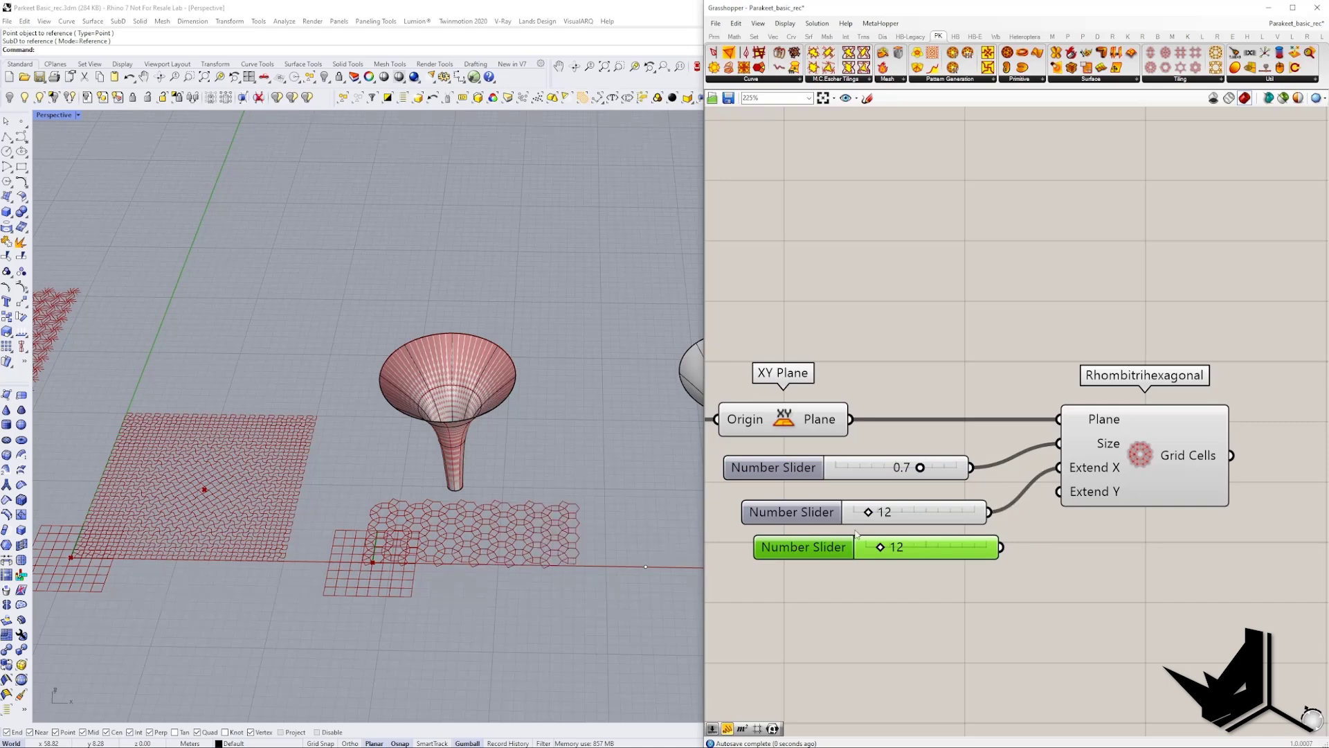
double_click(903, 550)
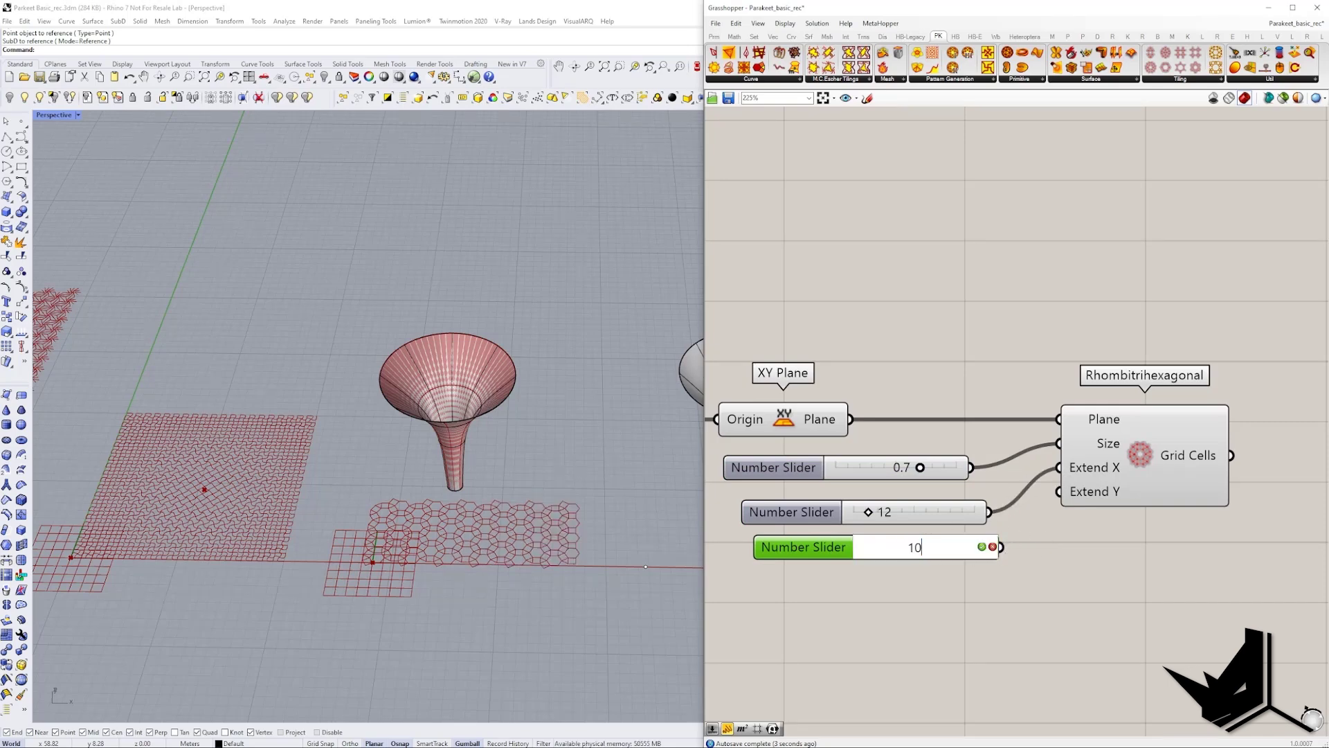
text(10)
click(981, 547)
drag(1001, 547, 1059, 491)
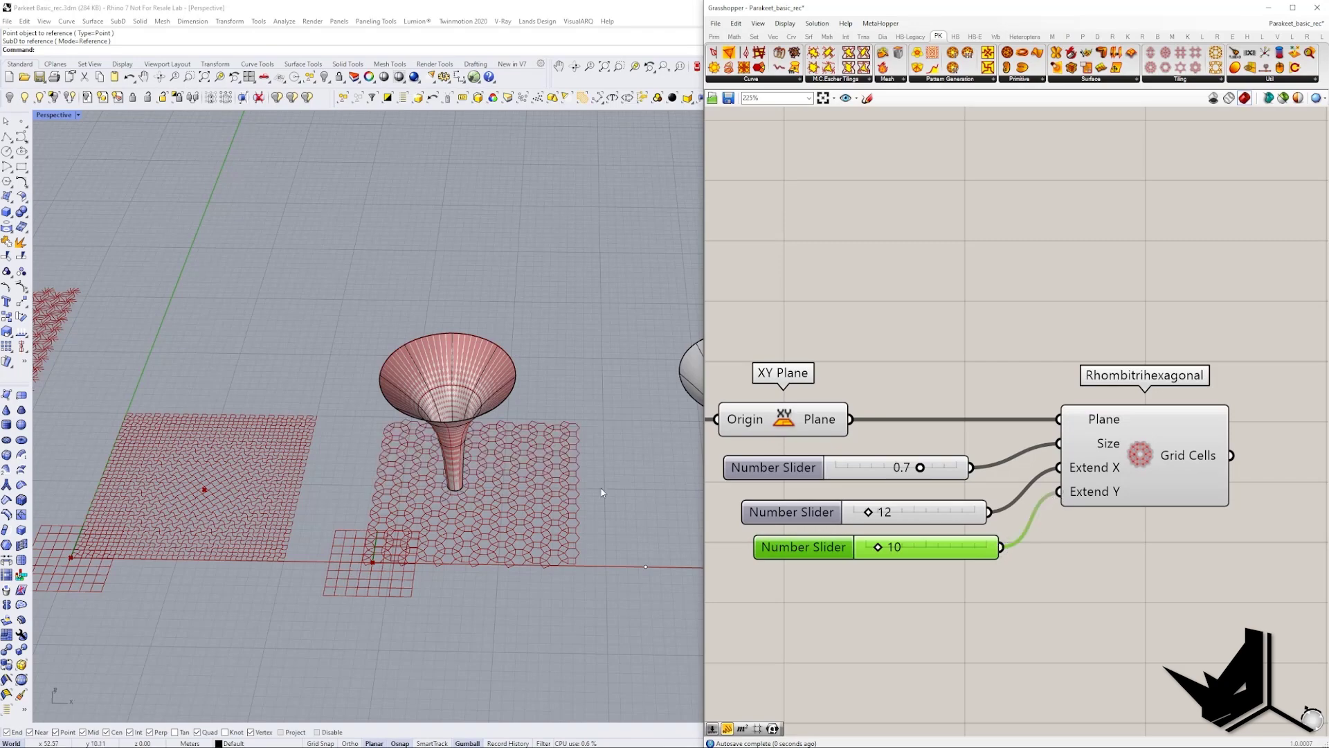
Step: Examine the Rhombitrihexagonal grid under the funnel and compare it with the neighbouring pattern grids
right_drag(601, 493, 569, 473)
right_drag(1176, 509, 872, 484)
click(846, 431)
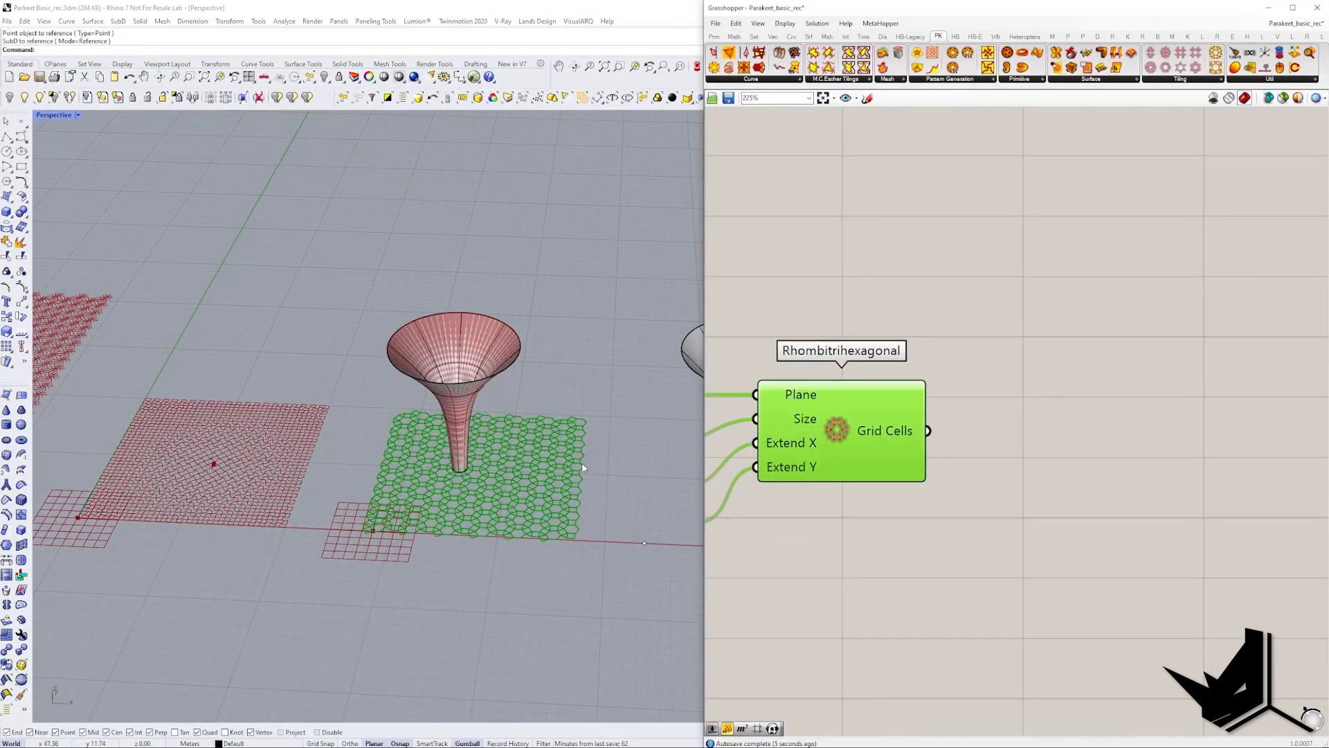
scroll(455, 445, down, 3)
scroll(949, 496, down, 4)
scroll(270, 445, up, 5)
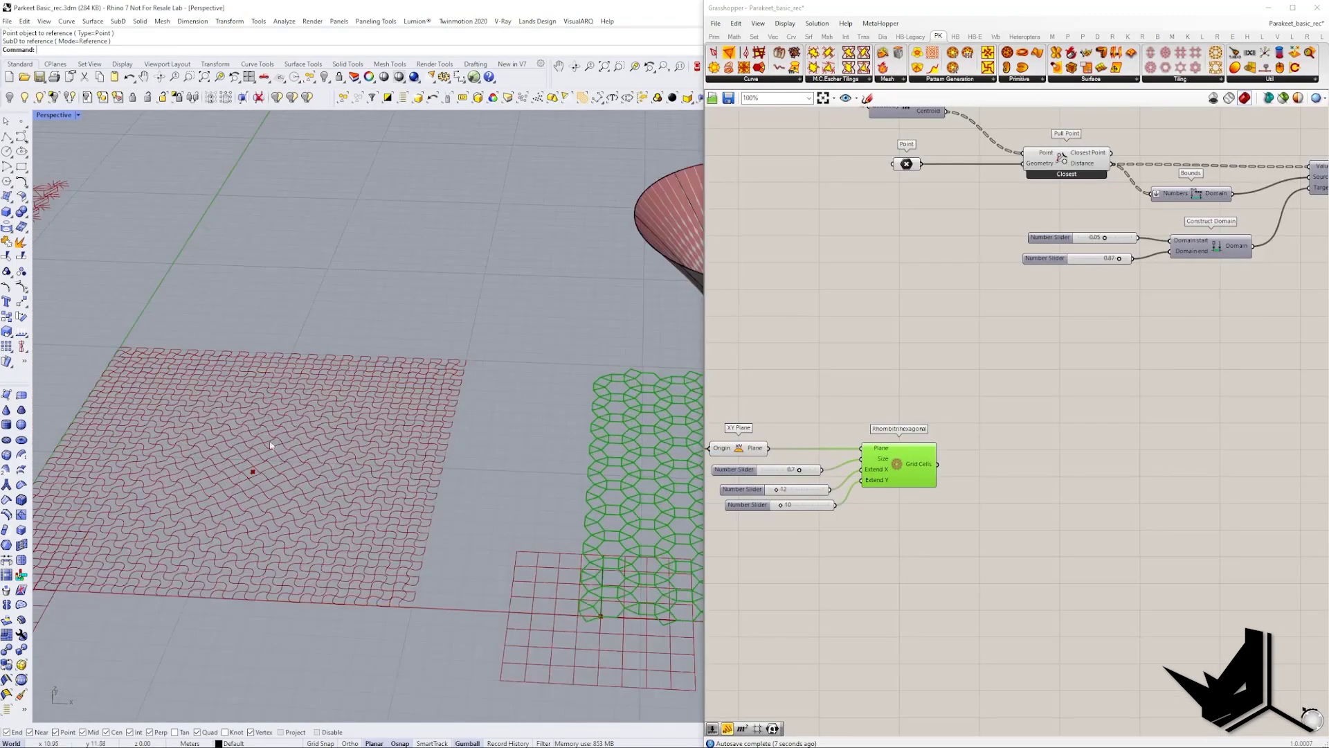
scroll(1008, 508, up, 3)
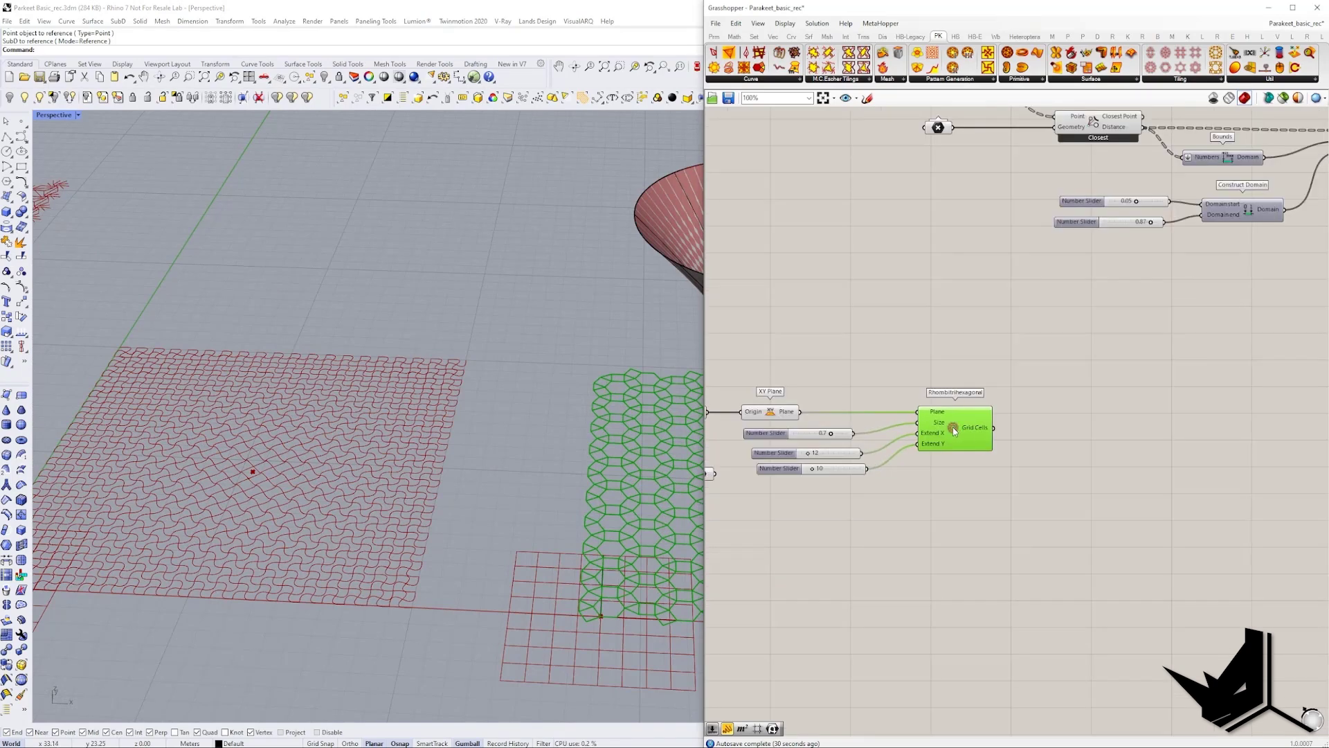
scroll(534, 356, down, 6)
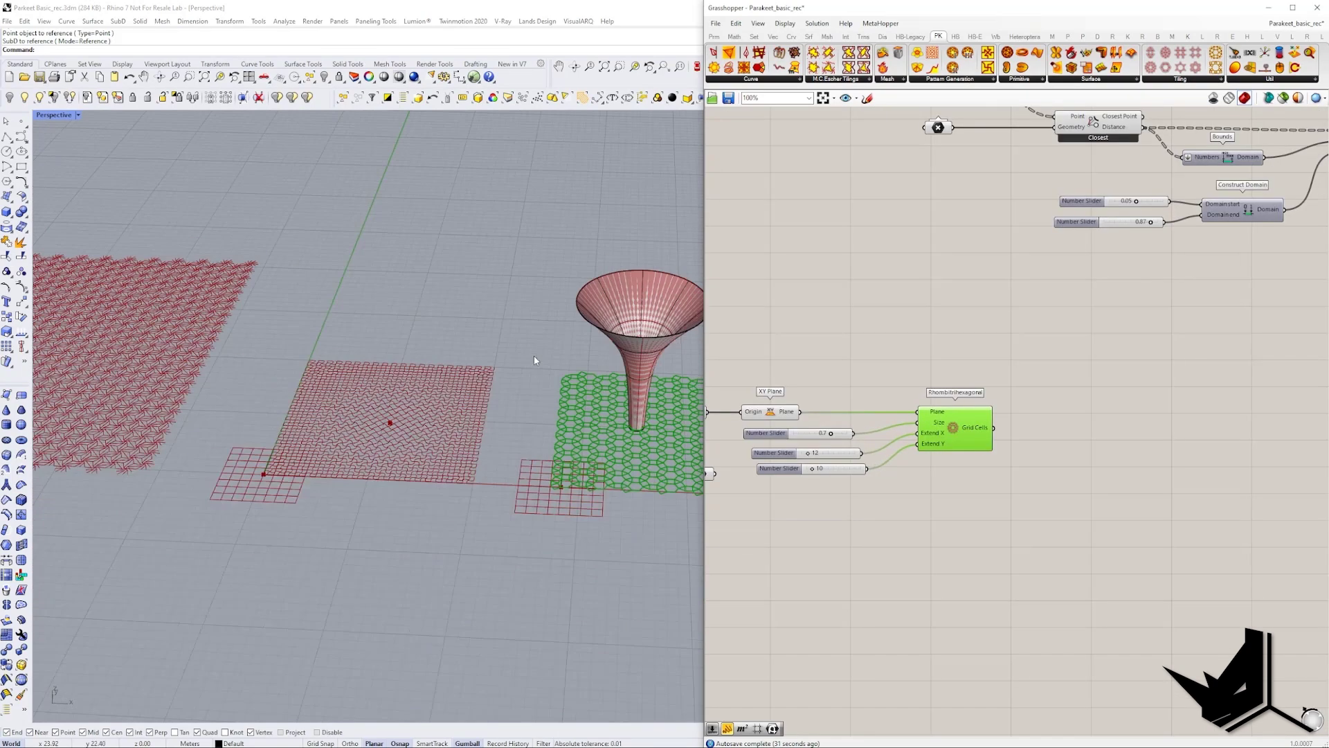
shift+right_drag(534, 356, 438, 369)
Step: Add Parakeet's Star Pattern III beside the Rhombitrihexagonal tiling and connect Grid Cells to its Base Polylines
click(955, 79)
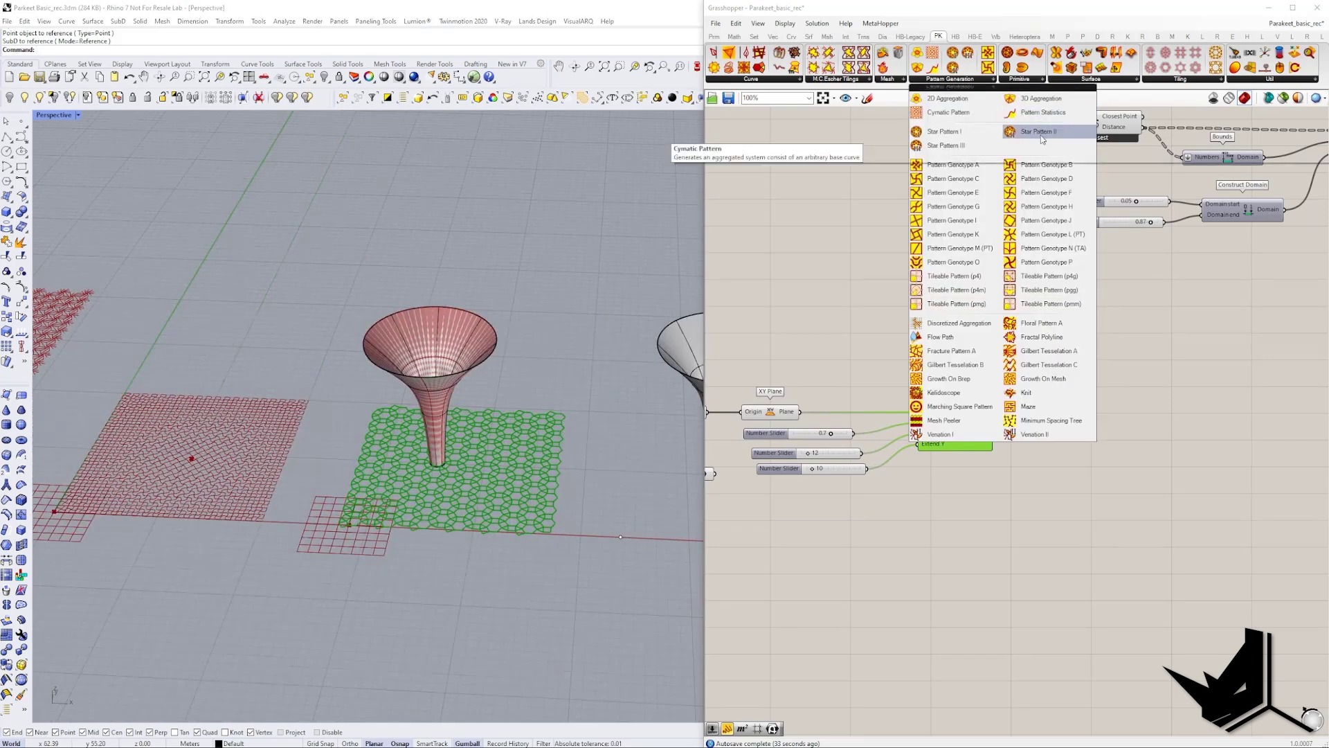
click(961, 151)
click(1045, 435)
right_drag(1106, 433, 947, 374)
drag(894, 377, 981, 377)
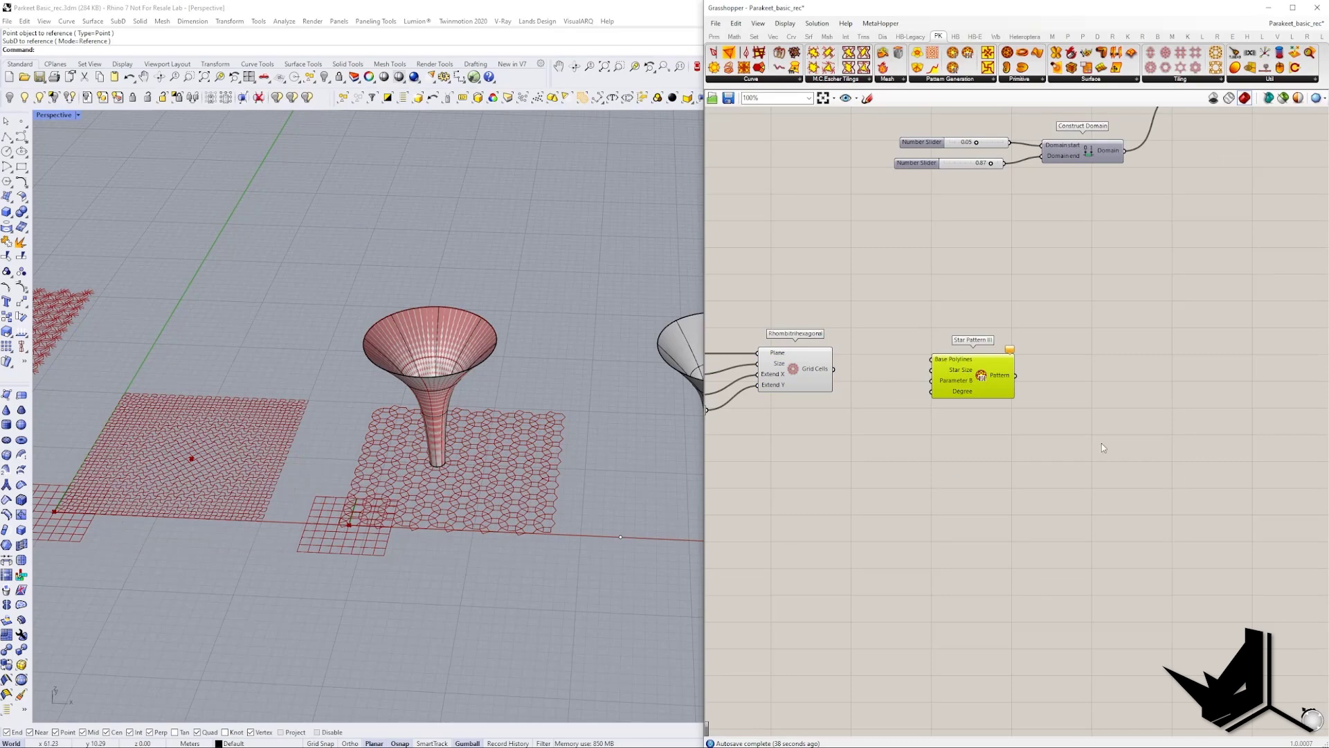
scroll(976, 412, up, 2)
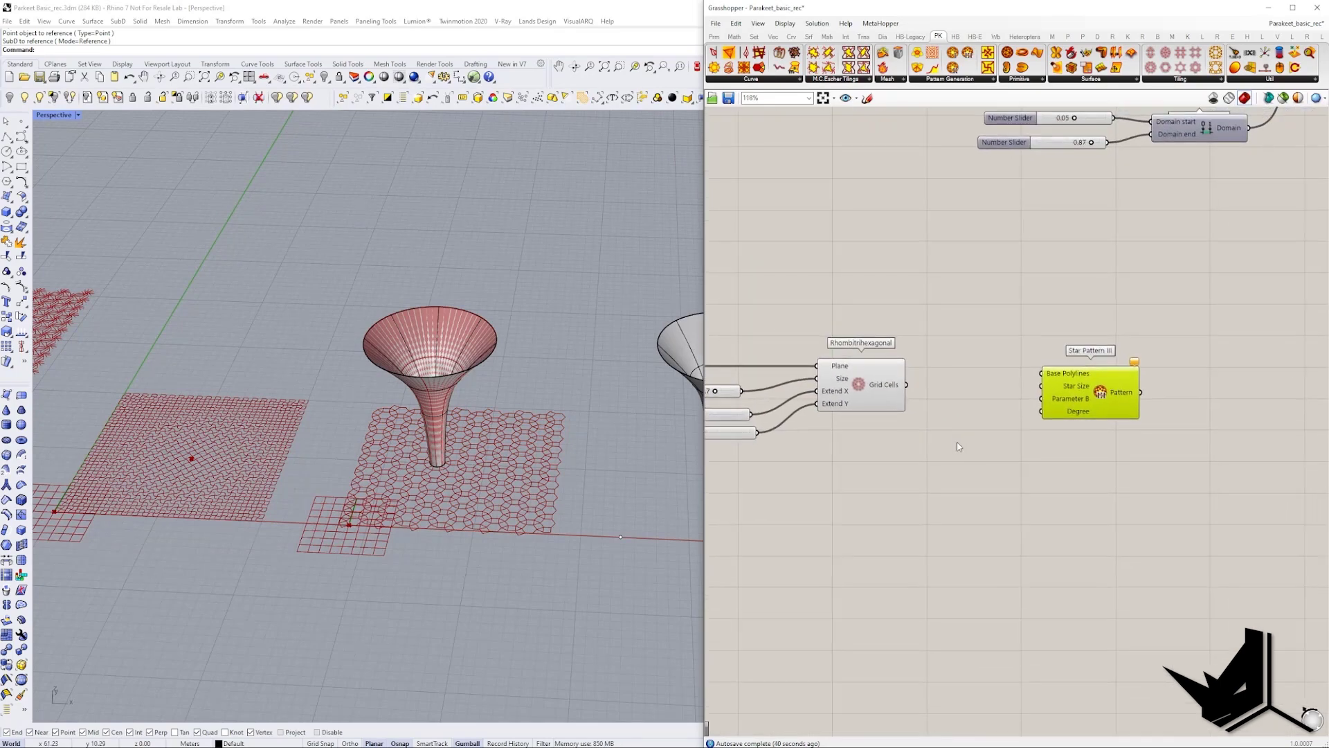
drag(907, 385, 1068, 404)
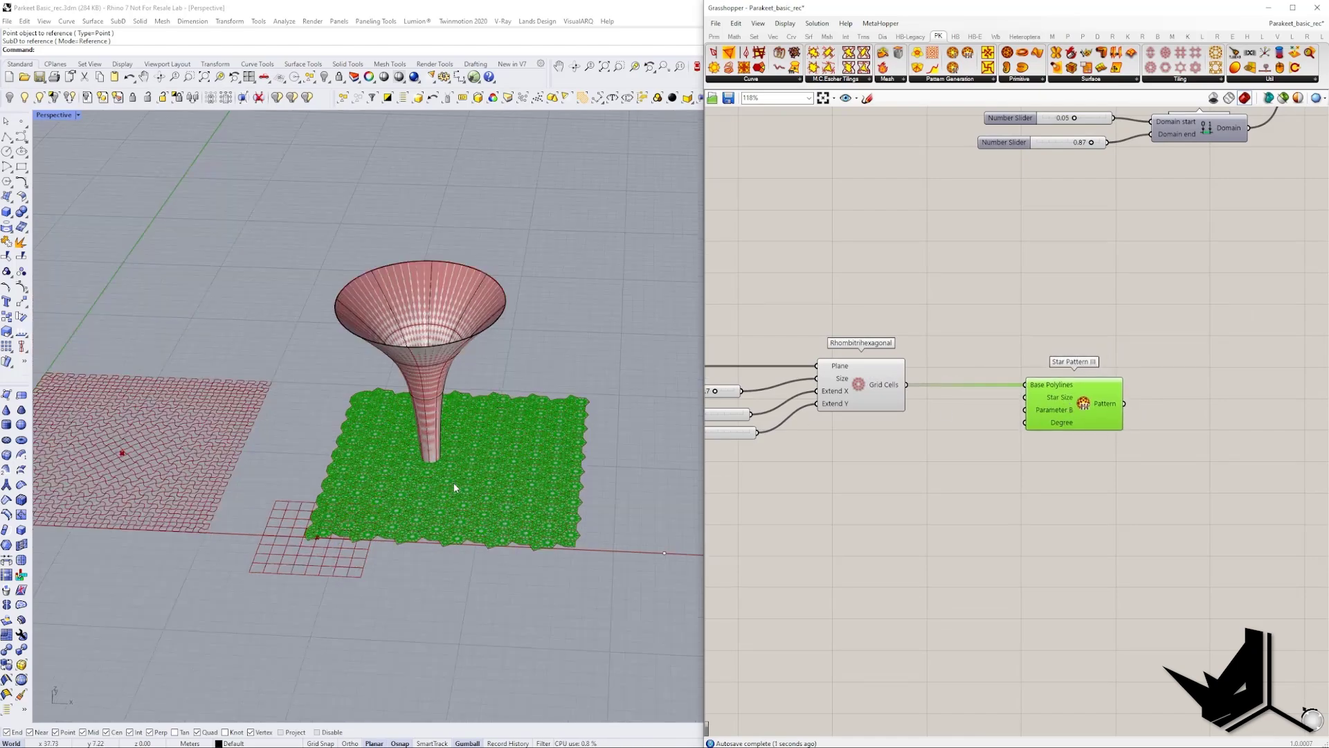
Step: Move Star Pattern III farther from the tiling, add a number slider set to 0.8, and connect it to Star Size
scroll(455, 483, up, 10)
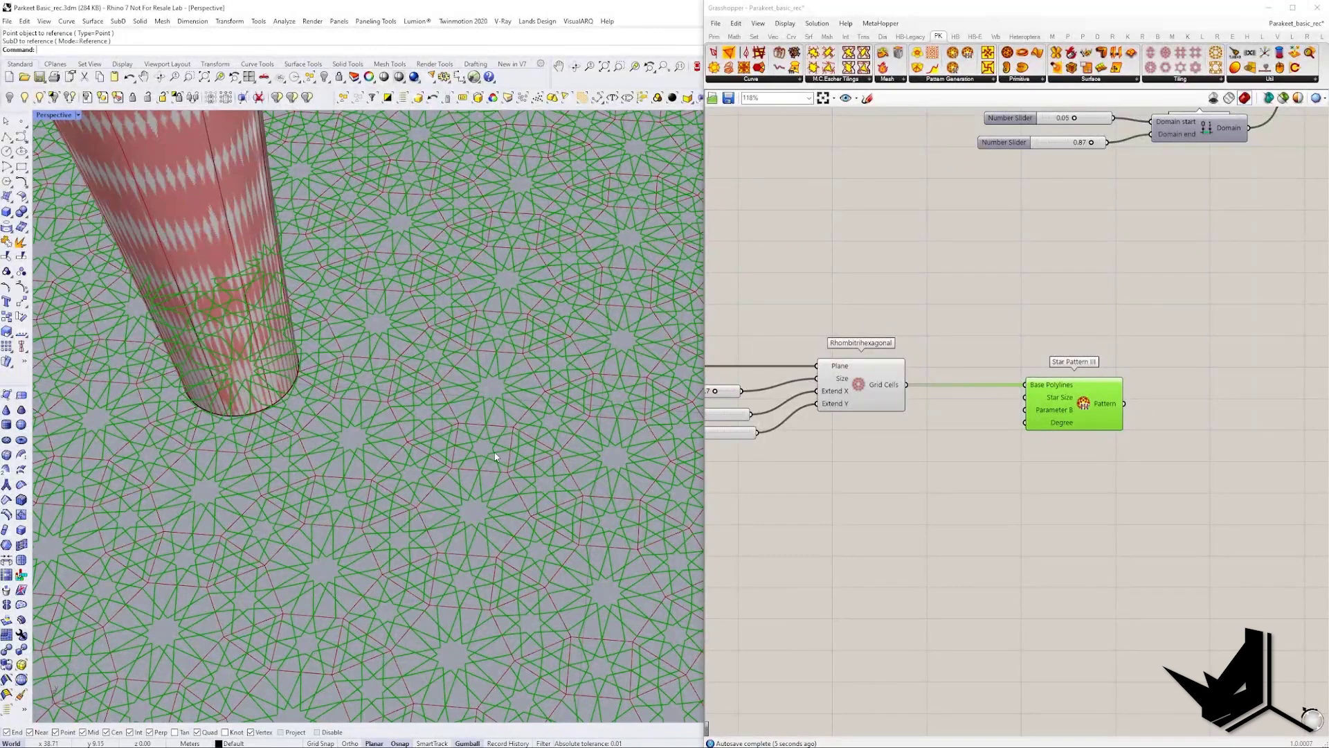
right_drag(1076, 534, 1148, 538)
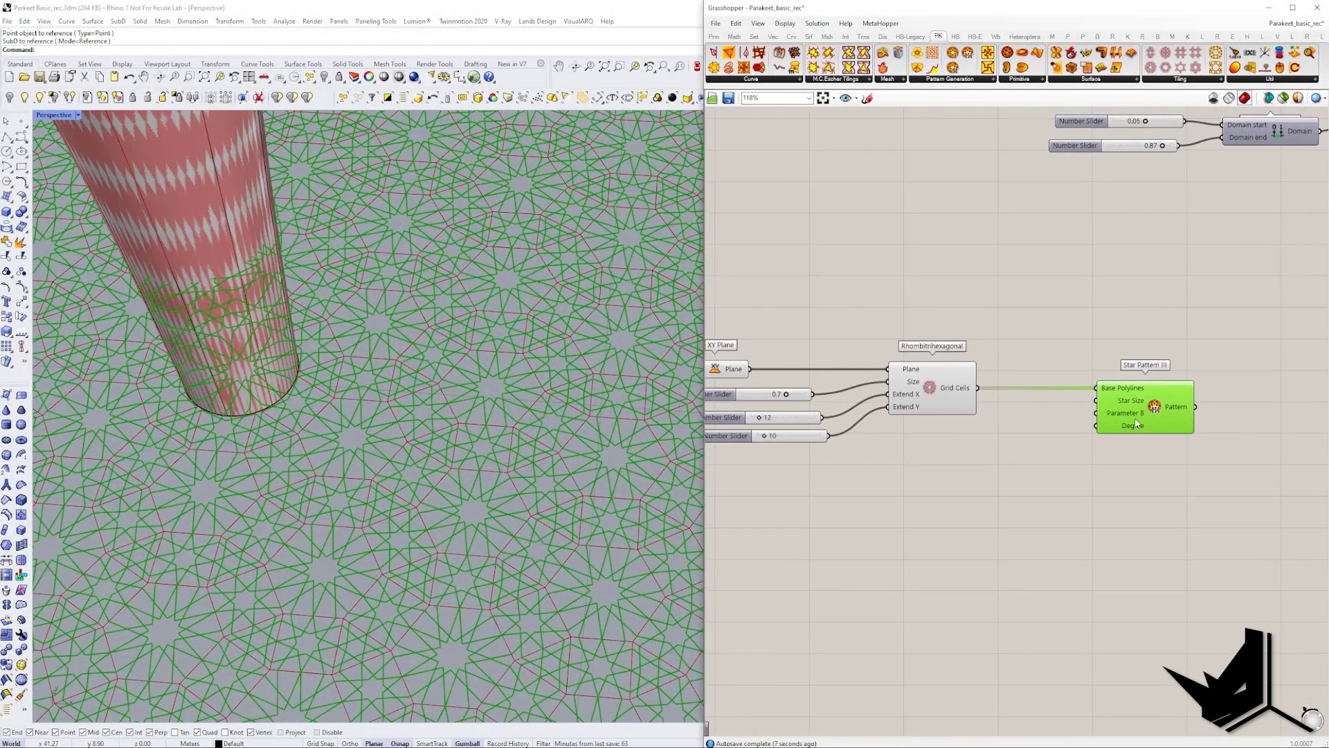
drag(1134, 424, 1190, 423)
double_click(1042, 438)
text(0.8)
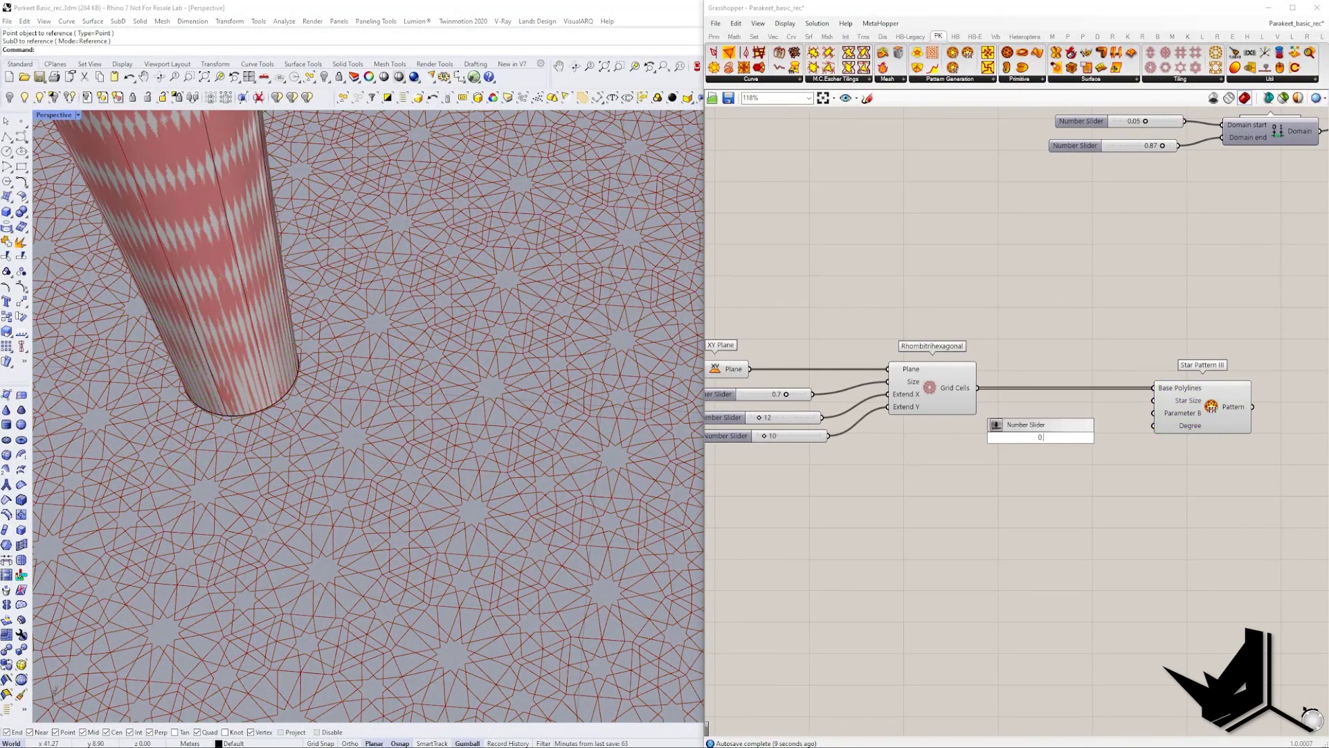
key(Return)
drag(1107, 438, 1153, 401)
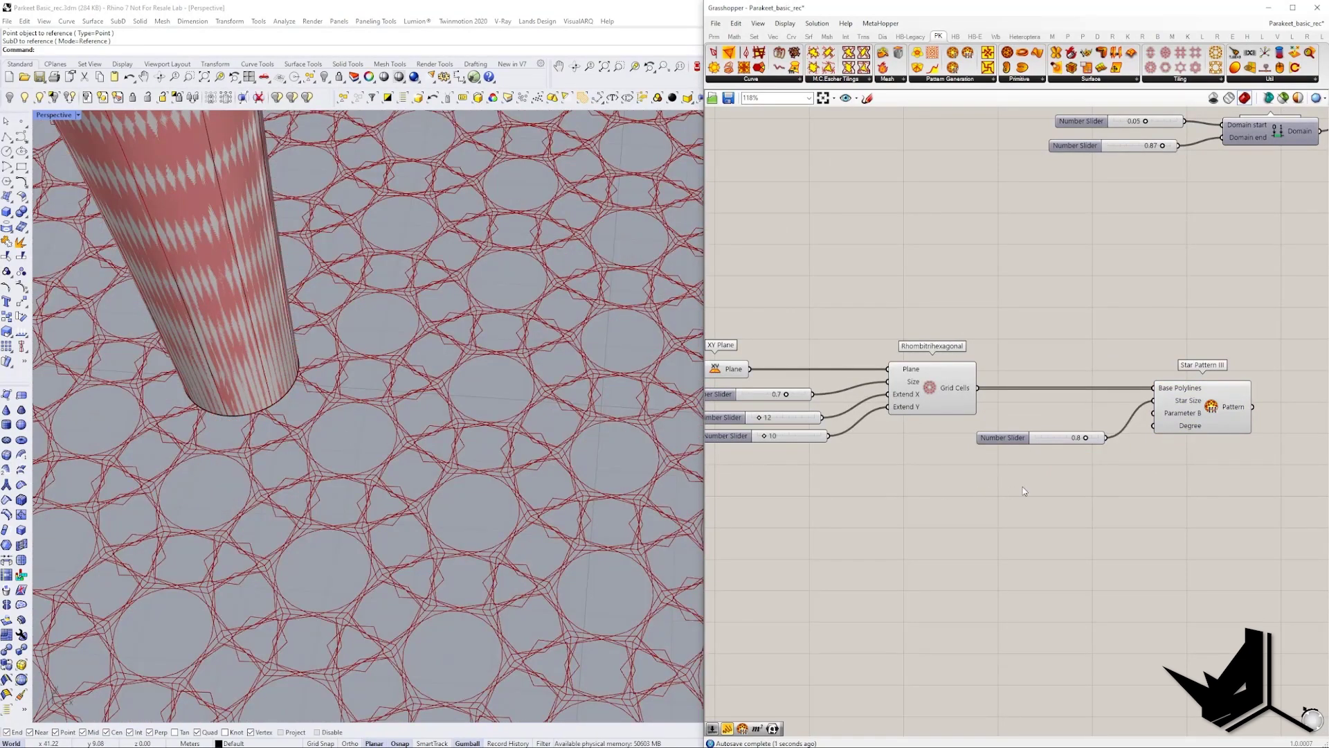
Step: Connect a new number slider set to 1 to Star Pattern III's Degree, and the 0.8 slider to Parameter B
double_click(1085, 478)
text(1)
key(Return)
drag(1146, 493, 1101, 414)
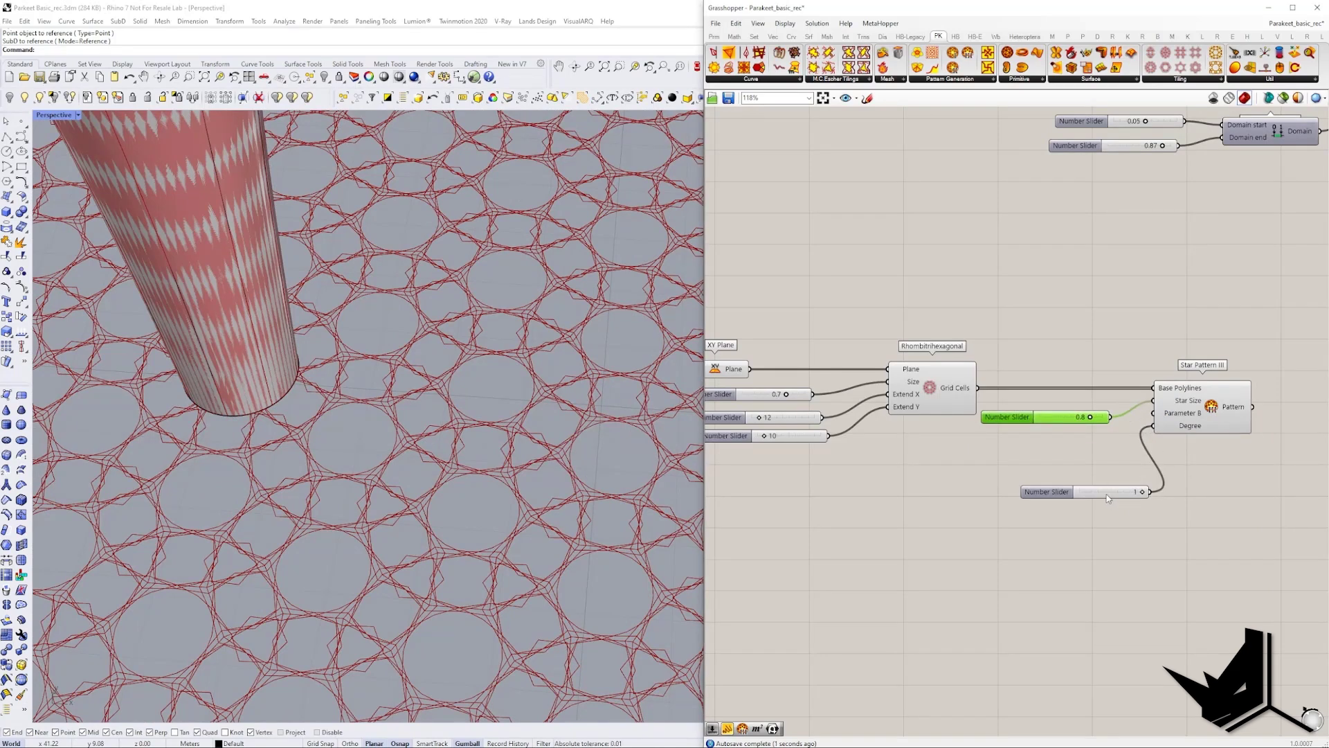
drag(1144, 494, 1116, 473)
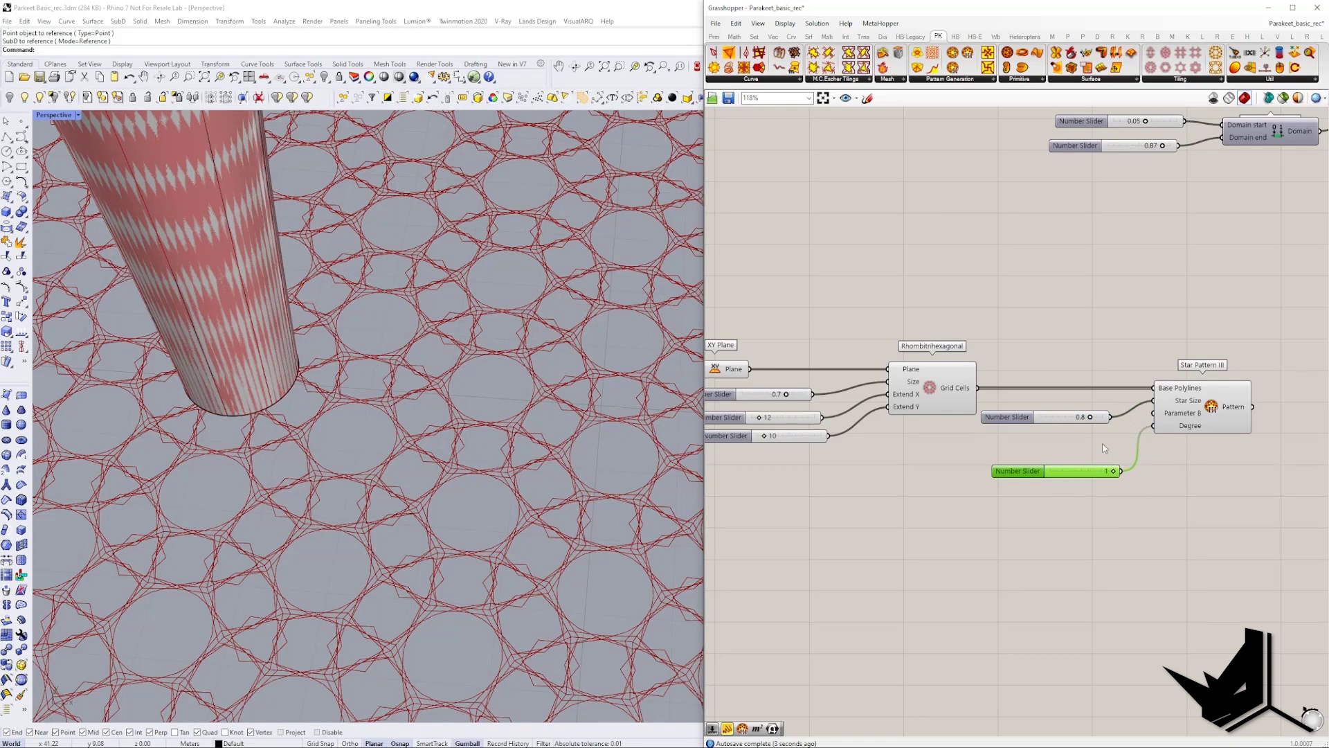
drag(1126, 420, 1149, 421)
drag(1007, 416, 1006, 439)
Step: Add a number slider set to 0.1 and connect it to Star Pattern III's Star Size
double_click(1051, 419)
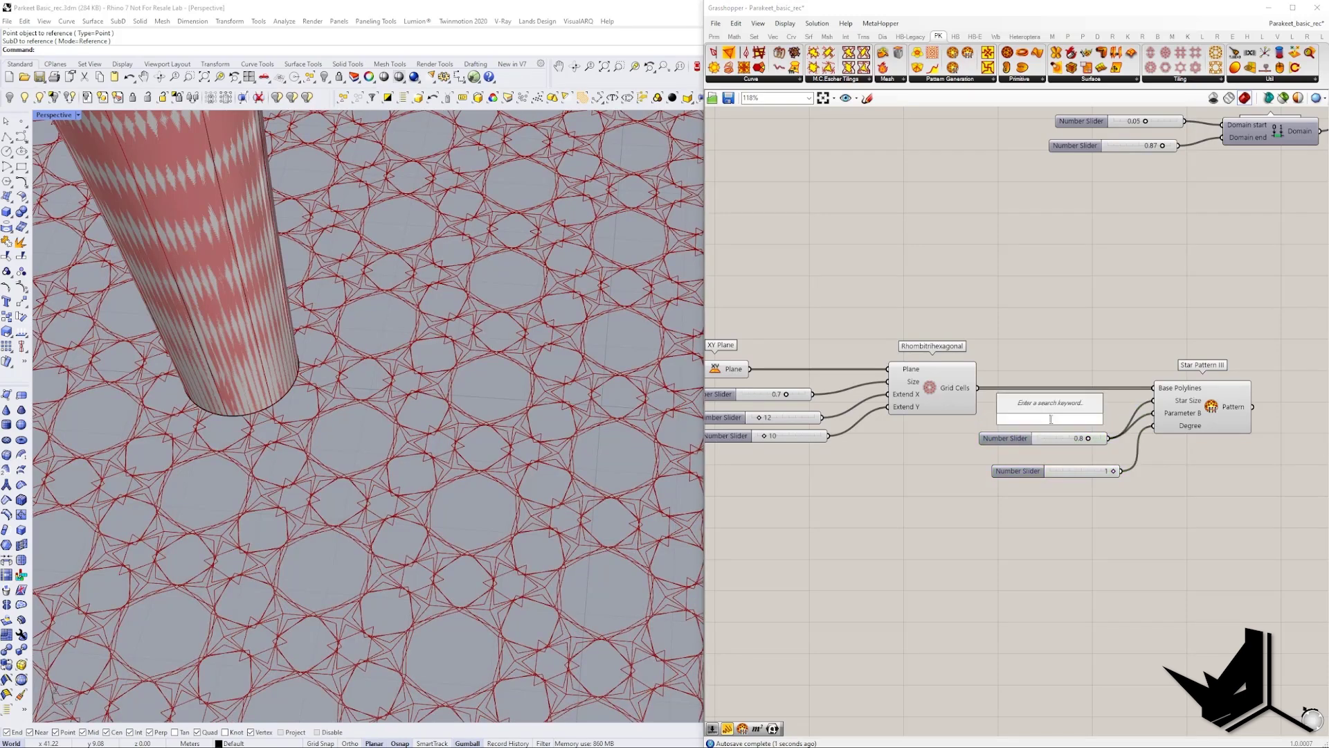
text(0.1)
key(Return)
drag(1123, 418, 1153, 401)
mouse_move(1070, 421)
mouse_down()
mouse_move(1068, 435)
mouse_move(1071, 416)
mouse_up()
Step: Add a number slider set to 0.25, connect it to Star Size, and delete the 0.1 slider
click(1064, 371)
double_click(1065, 370)
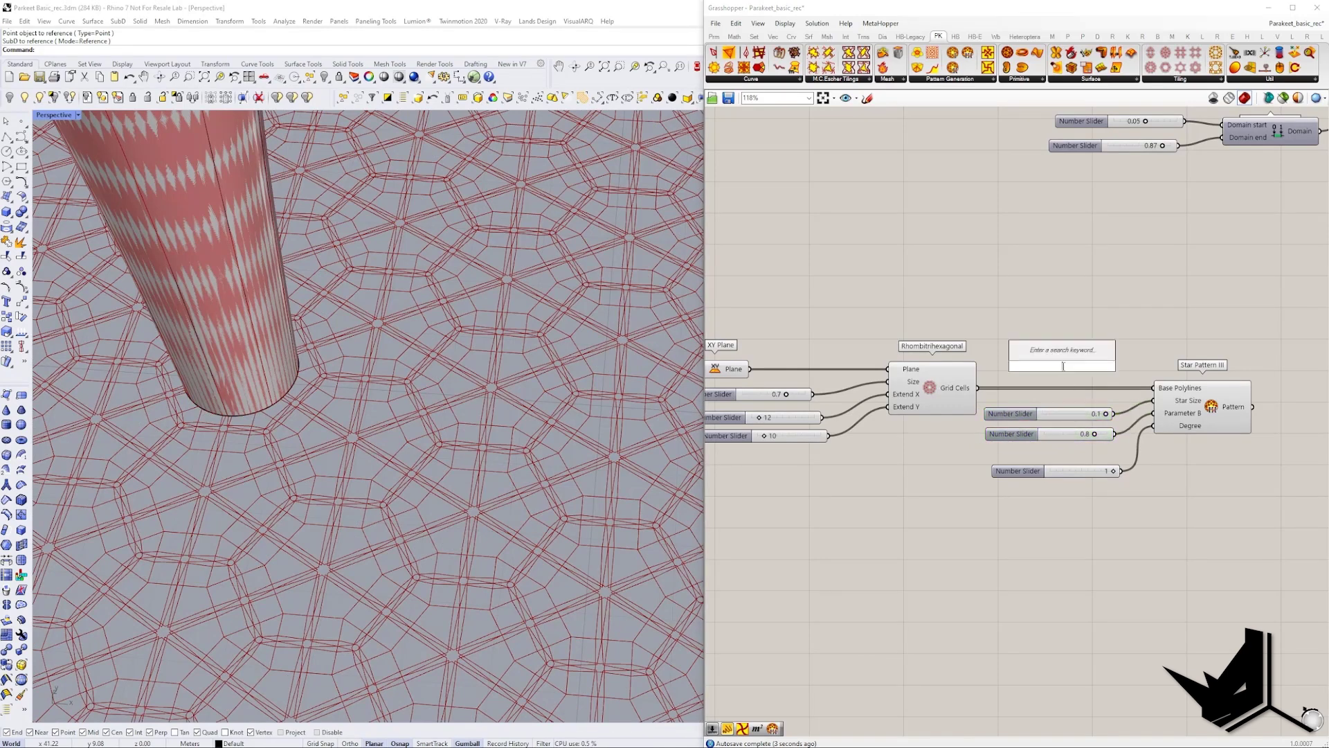
text(0.25)
key(Return)
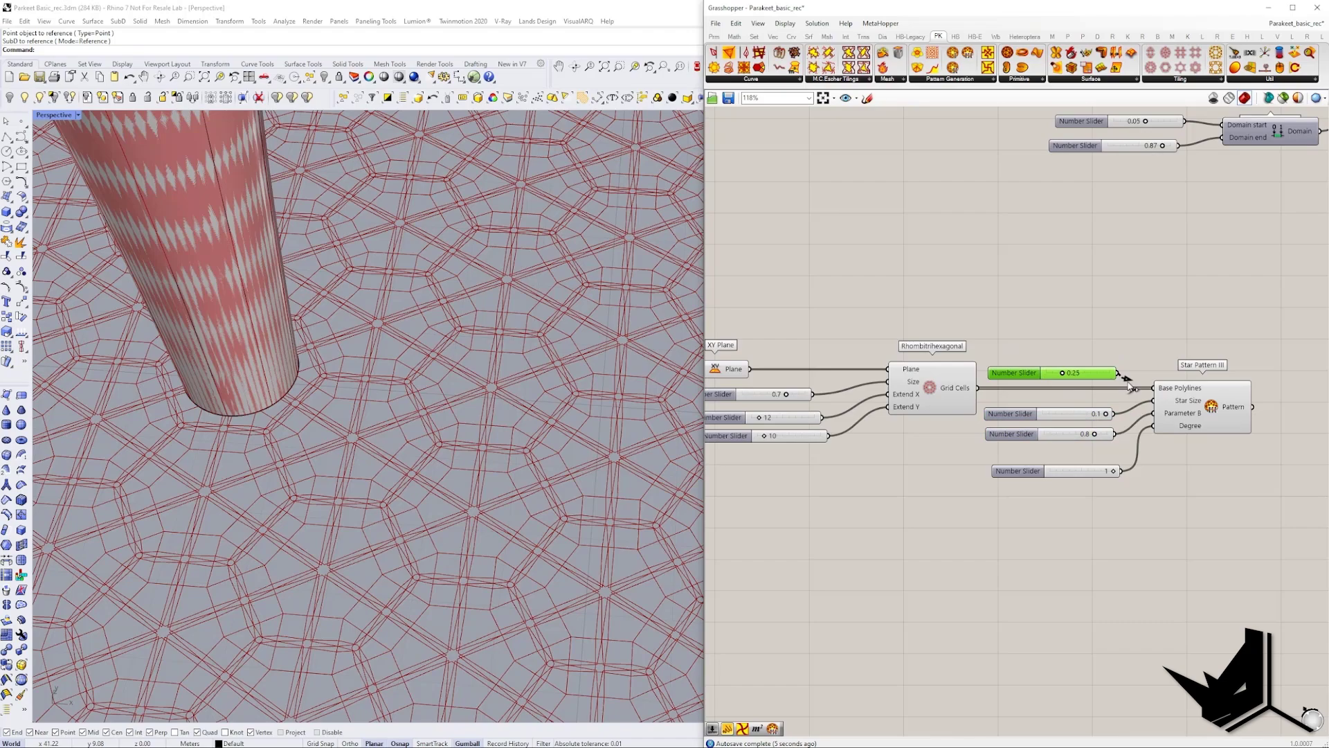
drag(1130, 386, 1084, 413)
click(1060, 415)
key(Delete)
Step: Set the Star Size slider to 0.33 and move the Degree slider slightly lower
scroll(387, 405, down, 5)
scroll(416, 457, up, 5)
shift+right_drag(375, 432, 447, 472)
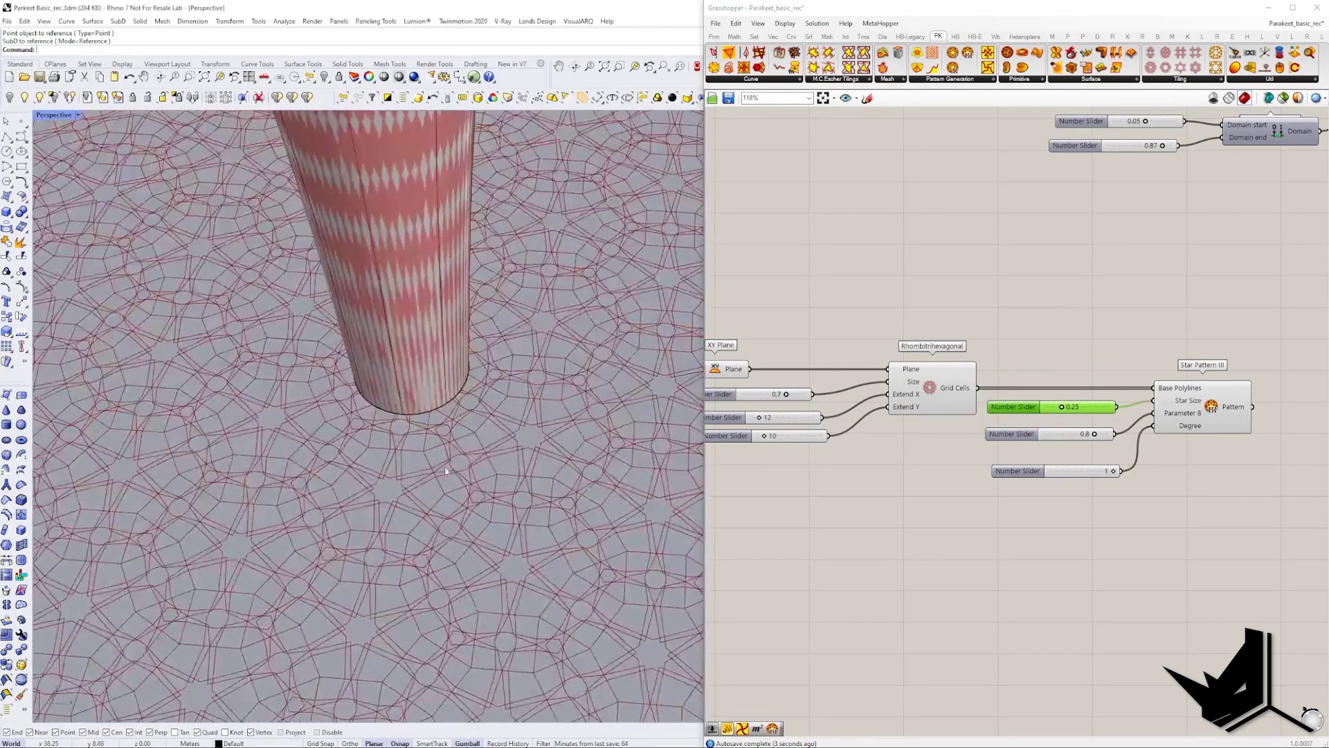
scroll(430, 420, up, 3)
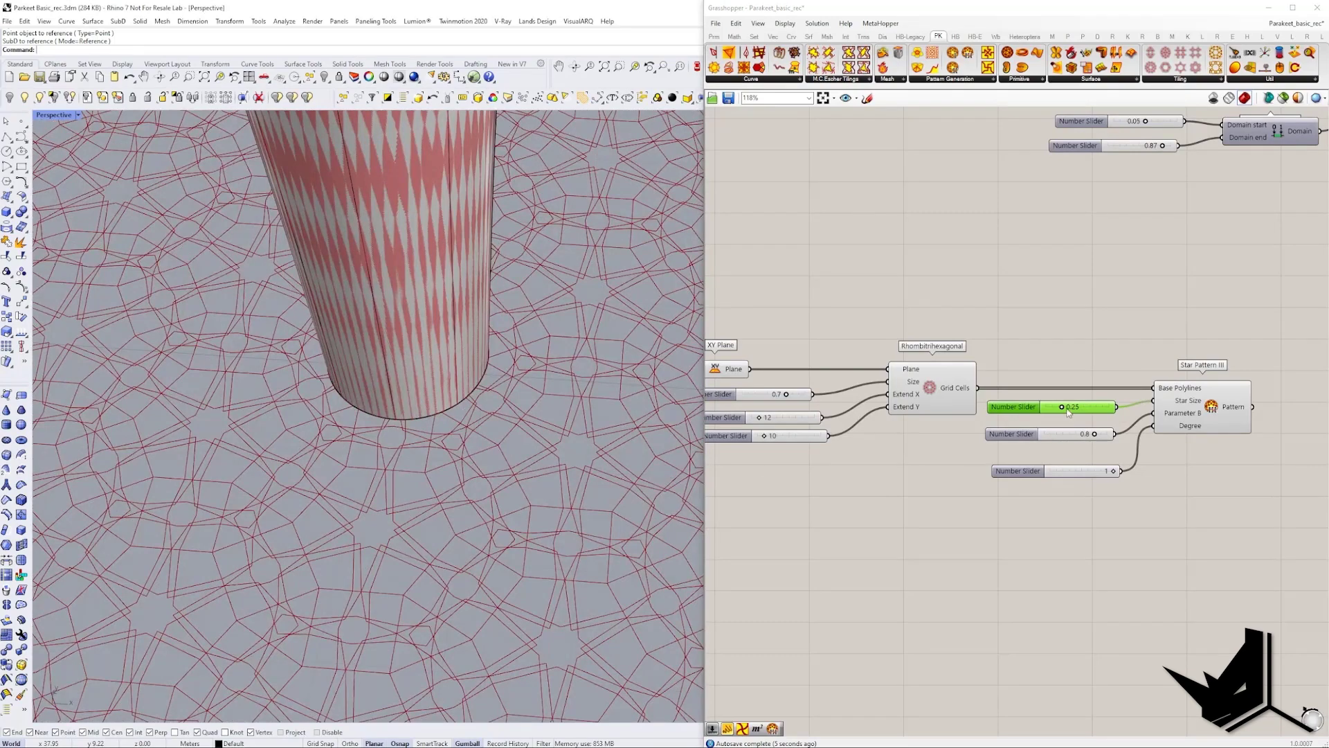
drag(1069, 408, 1074, 482)
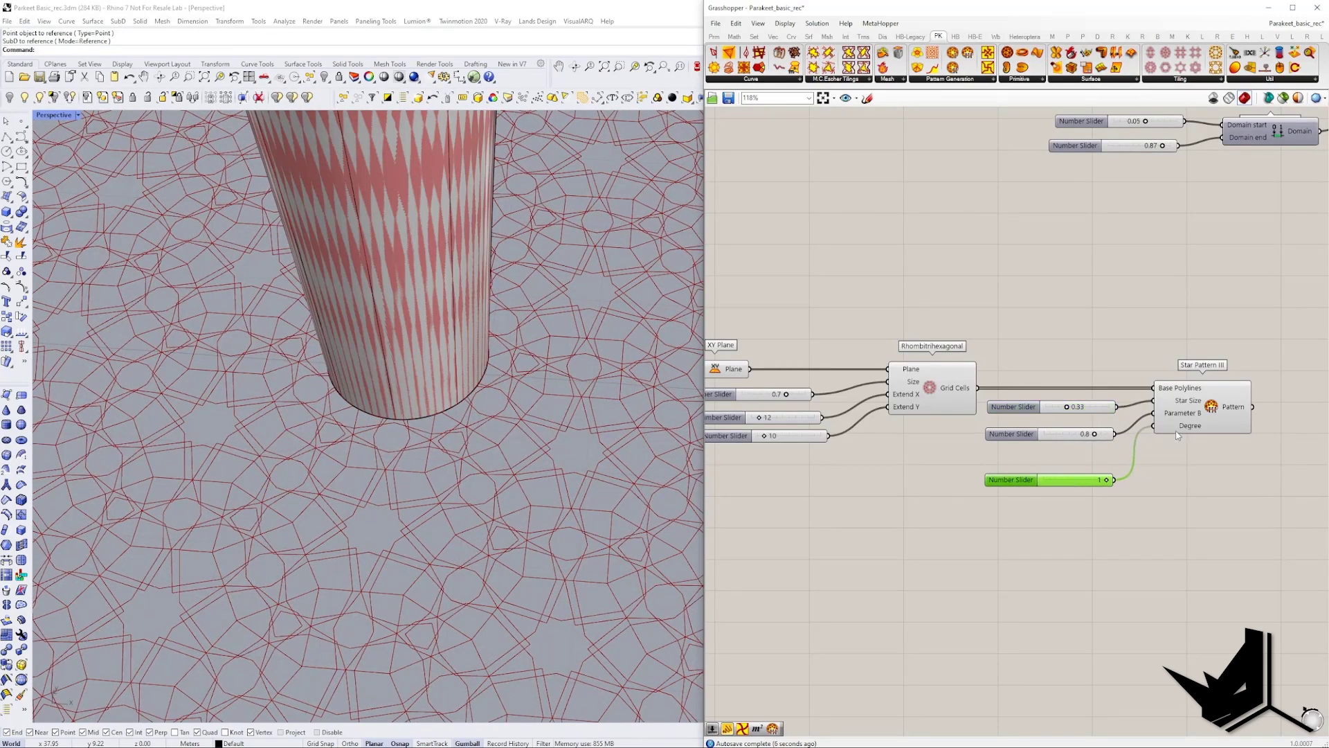
Step: Add an integer slider of 2, connect it to Degree in place of the old slider, and reduce it to 1
double_click(1048, 465)
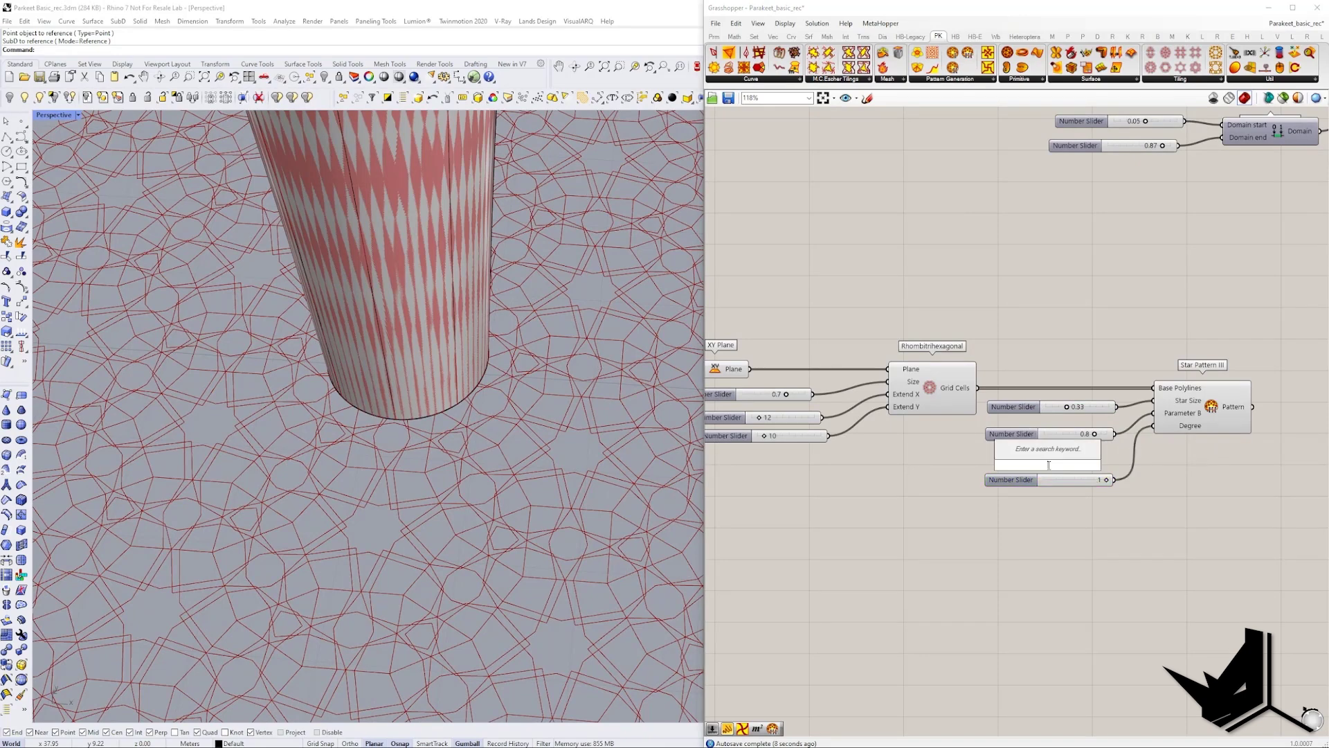
text(2)
key(Return)
drag(1116, 467, 1154, 426)
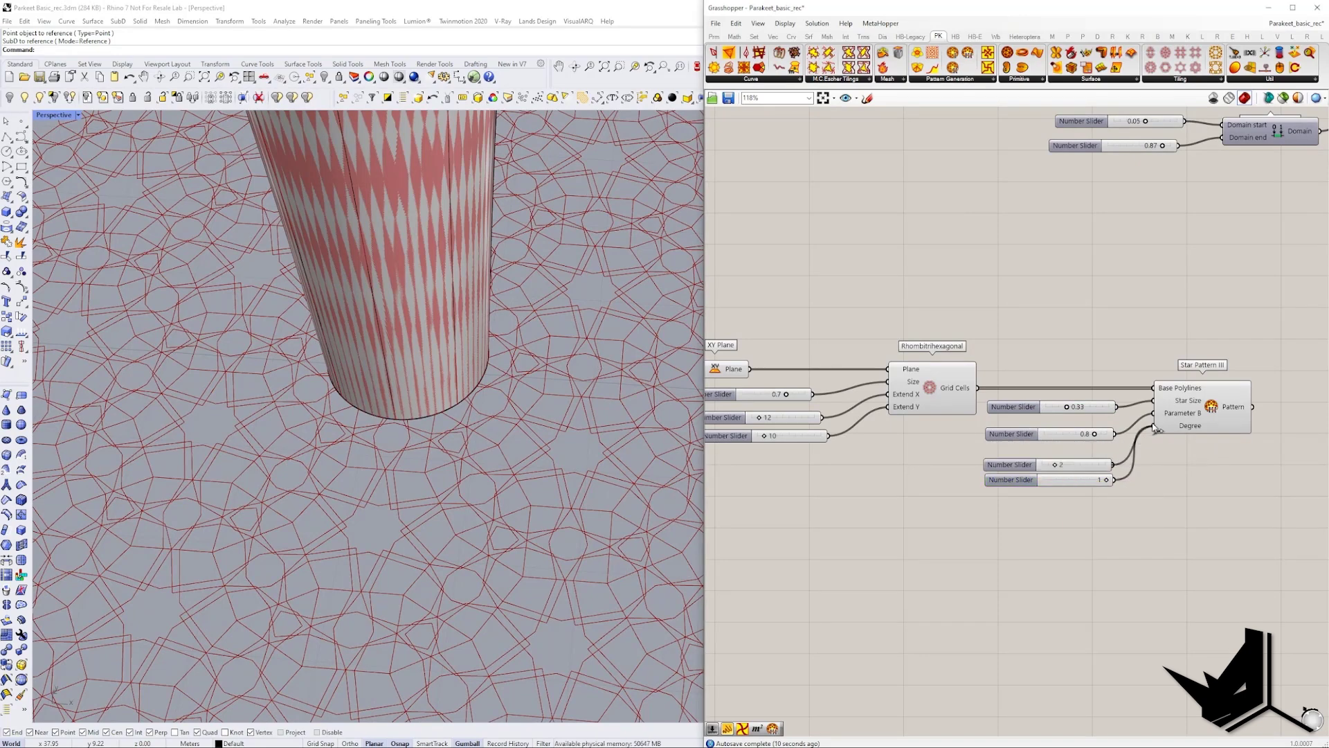
drag(1055, 467, 1051, 465)
Step: Switch the Rhino viewport to Top view in Wireframe display and examine the star pattern beneath the funnel
scroll(277, 429, down, 9)
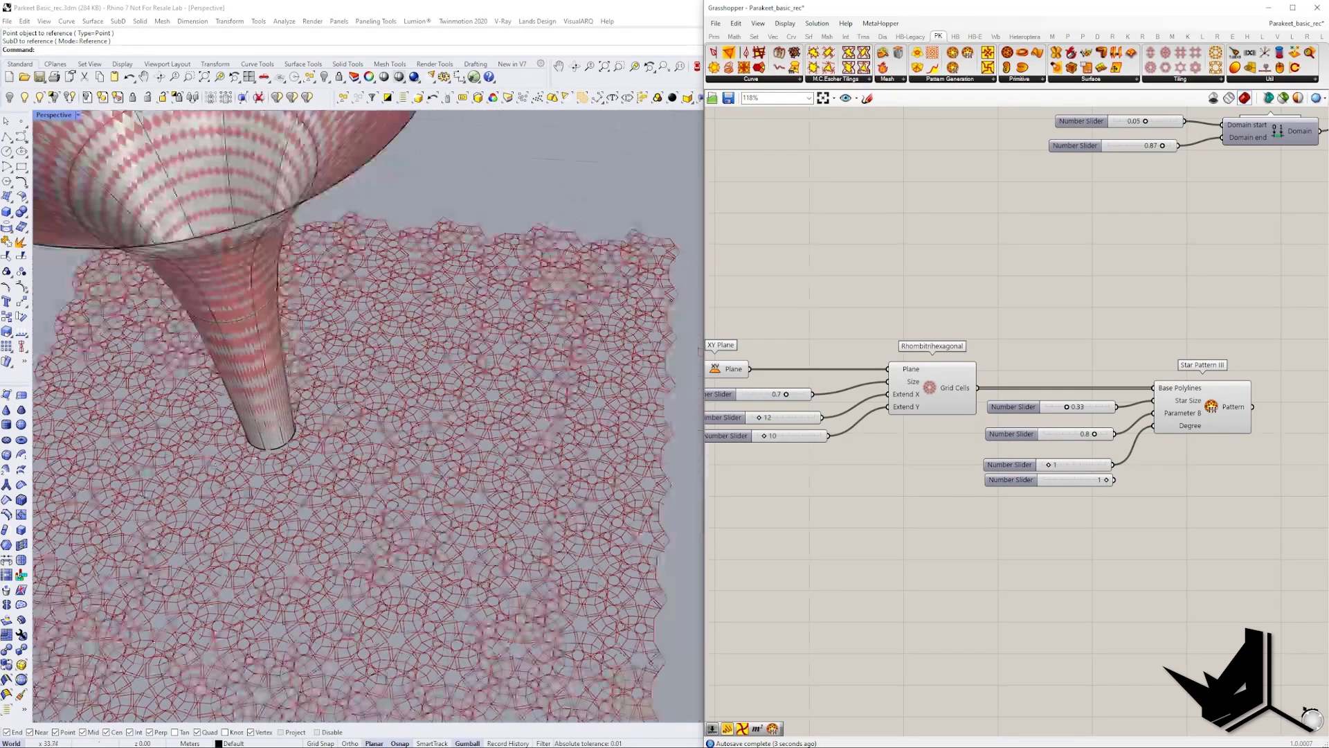
right_drag(333, 346, 443, 498)
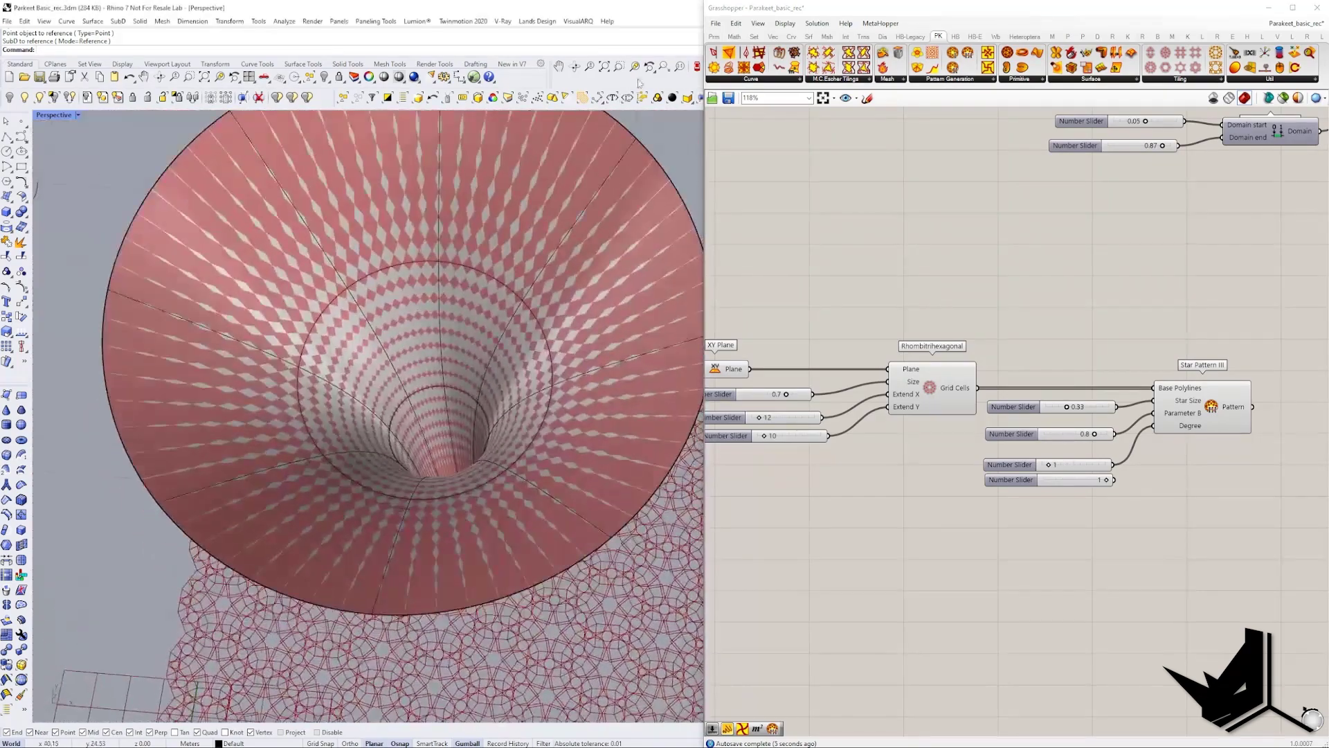
click(698, 67)
scroll(484, 557, up, 12)
text(wf)
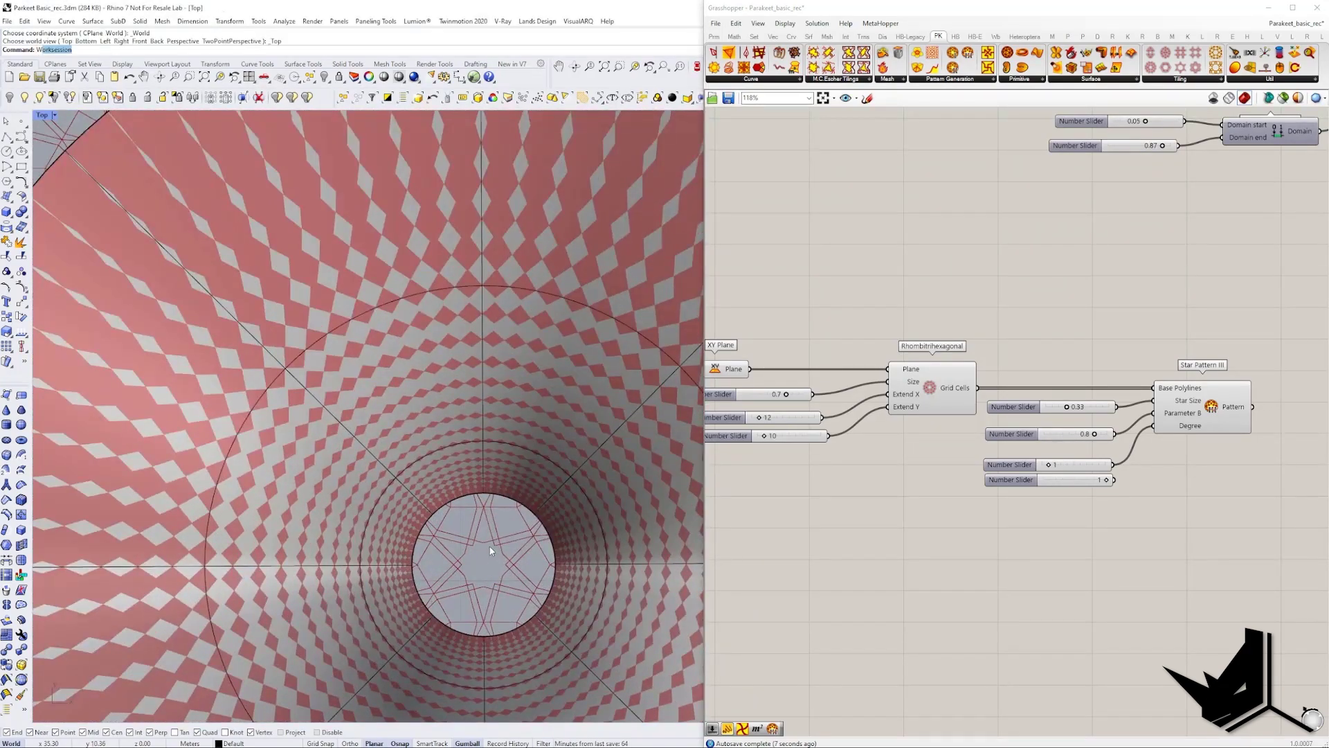
key(Return)
scroll(484, 563, down, 12)
right_drag(513, 565, 508, 555)
scroll(507, 555, up, 3)
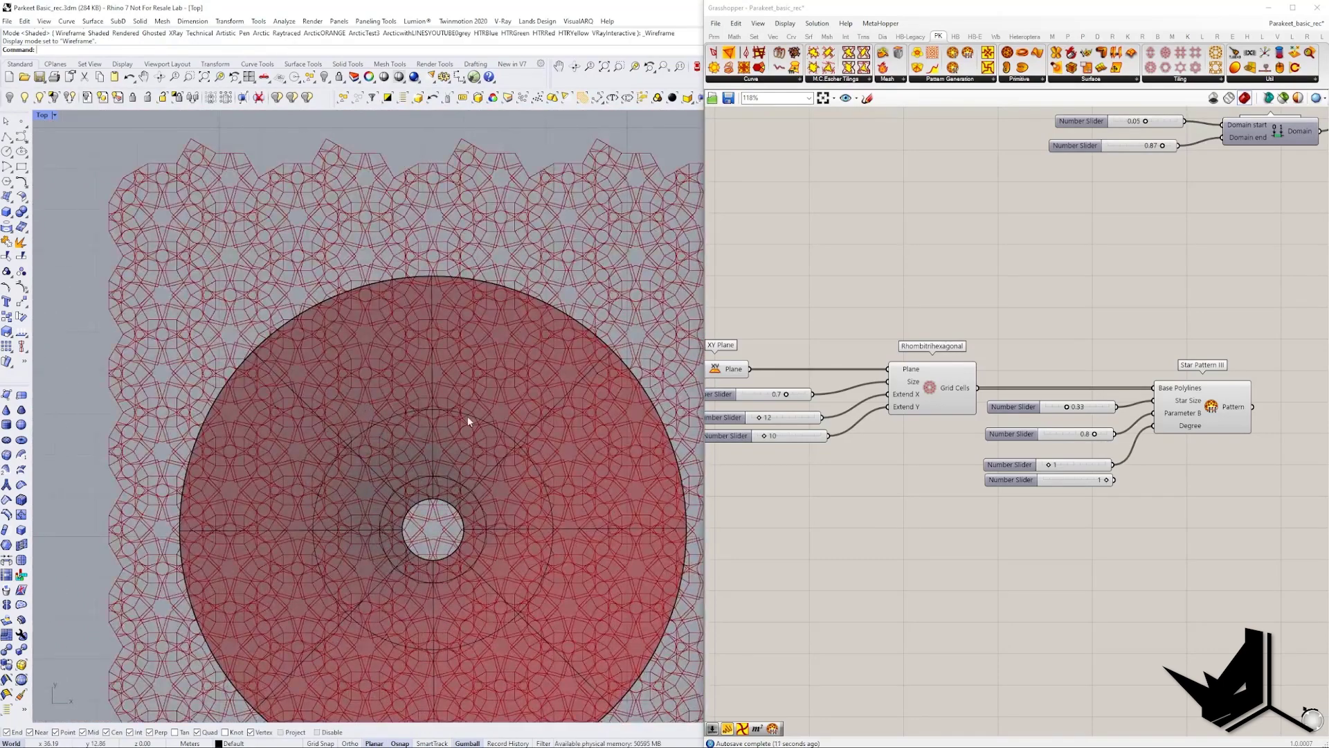
scroll(246, 497, down, 2)
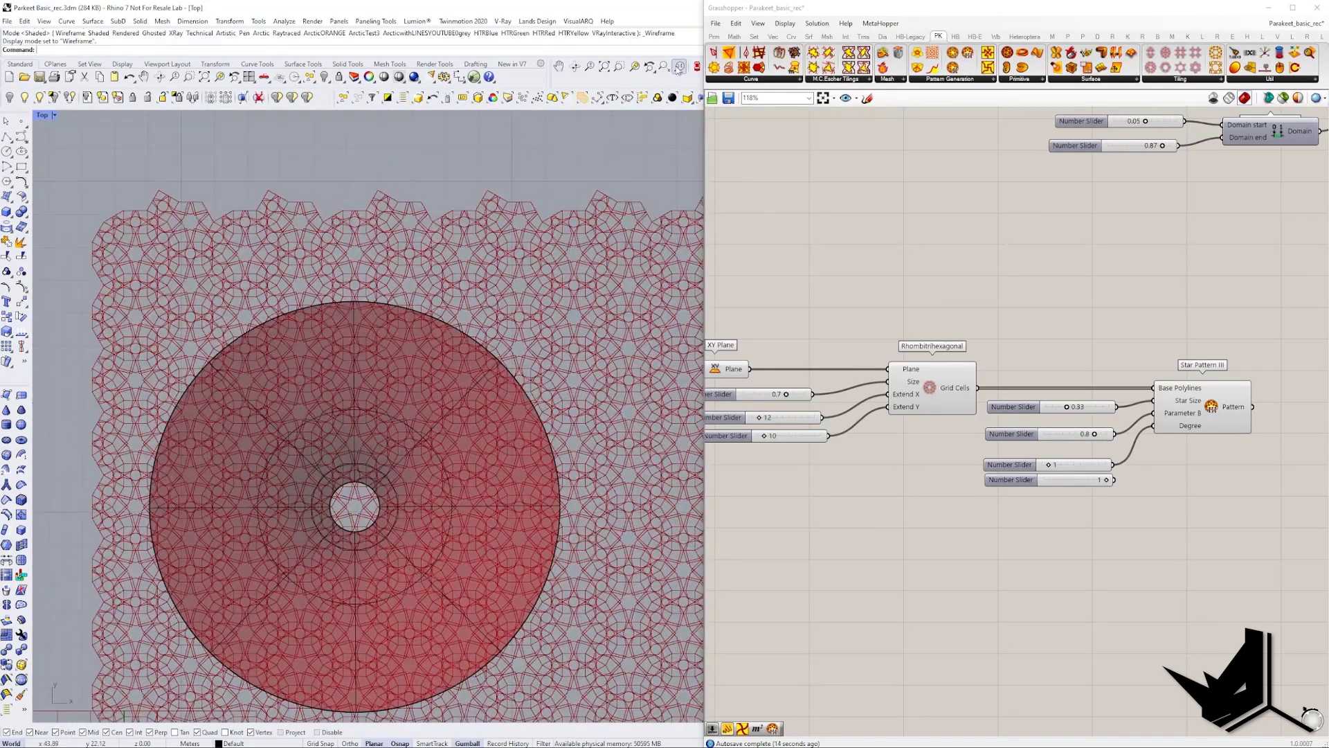
Step: Widen the Rhino window against the Grasshopper canvas and return the viewport to Perspective view
drag(705, 2, 769, 1)
key(ctrl+F4)
shift+right_drag(471, 290, 472, 402)
right_drag(472, 401, 502, 433)
scroll(1060, 485, down, 3)
Step: Add a Project component beside Star Pattern III and a Brep parameter below Star Pattern III
right_drag(1060, 485, 875, 512)
double_click(1116, 486)
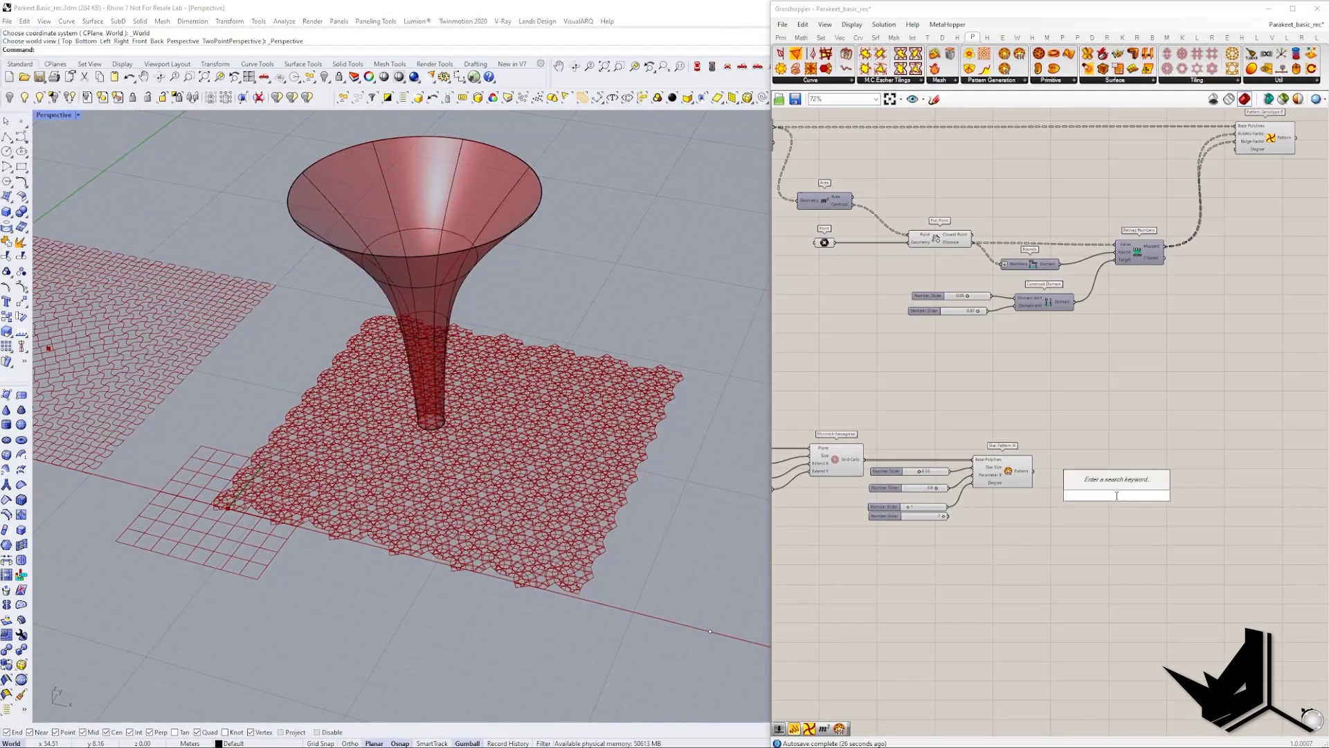
text(project)
key(Return)
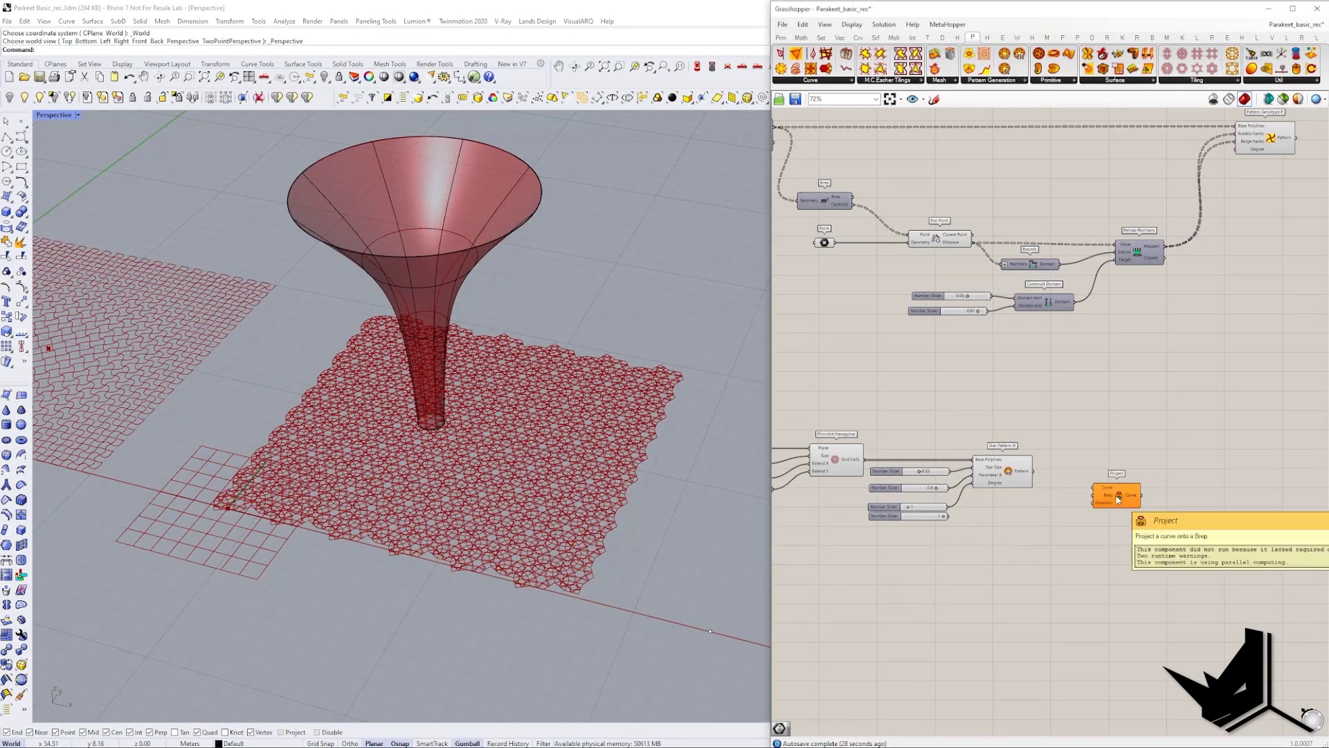
double_click(999, 541)
text(brep)
key(Return)
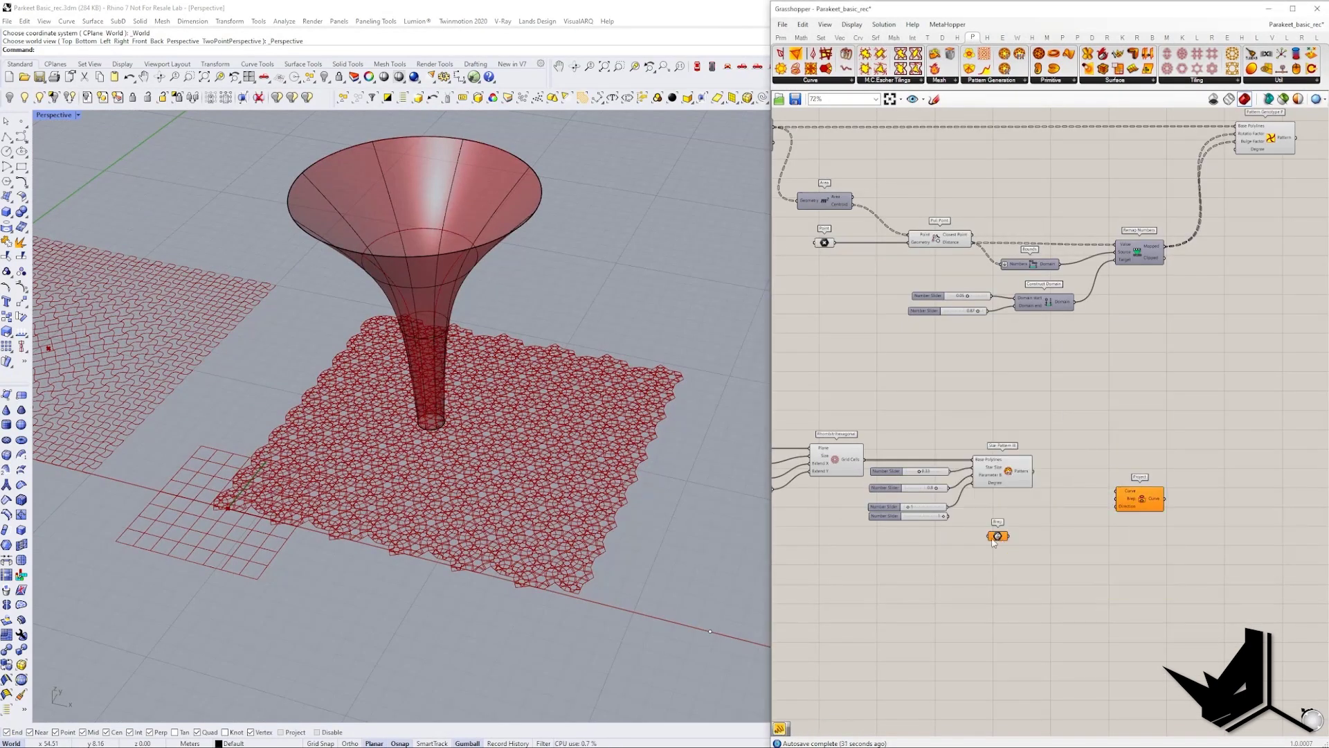
Step: Connect SubD to the Brep parameter, wire Brep and Pattern into Project's Brep and Curve, and align Project with Star Pattern III
right_drag(934, 543, 1129, 539)
drag(859, 491, 1185, 533)
right_drag(1236, 534, 1000, 531)
scroll(999, 531, up, 2)
drag(956, 529, 988, 439)
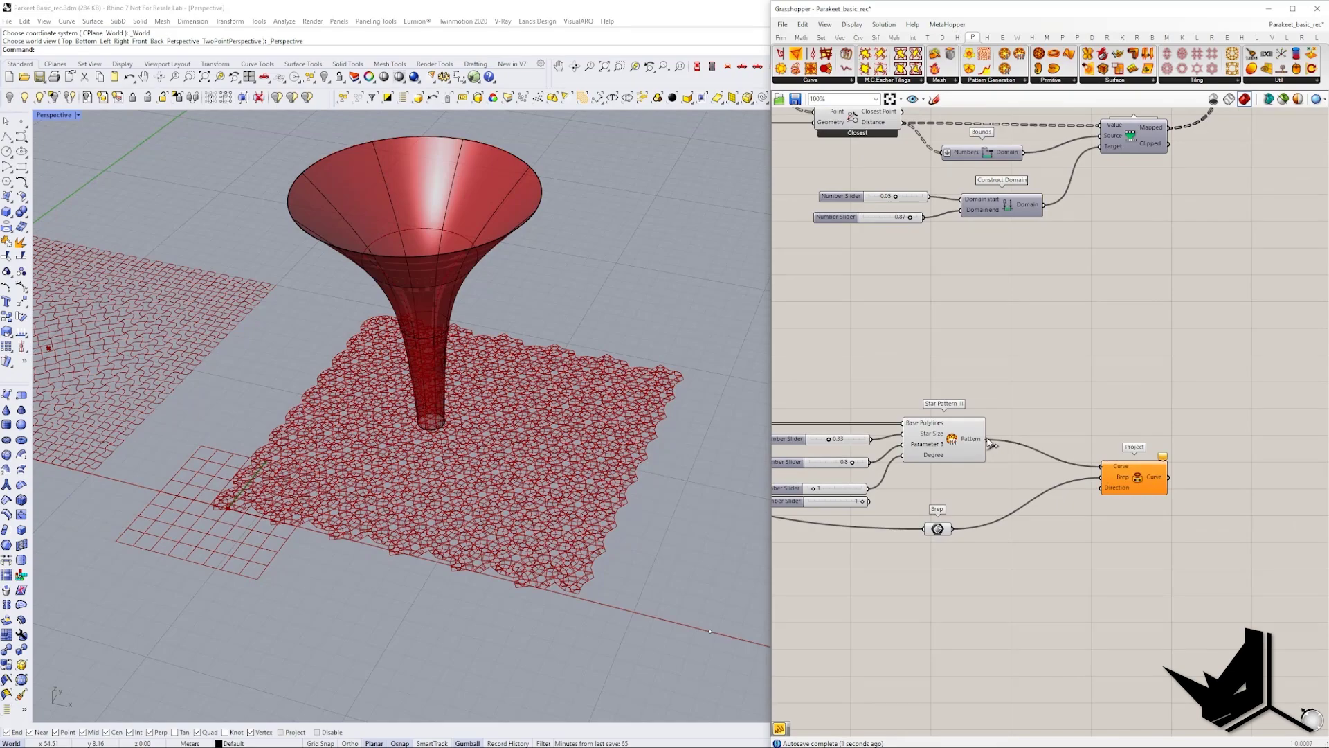
drag(1137, 477, 1127, 450)
shift+right_drag(463, 284, 514, 397)
scroll(442, 374, up, 8)
scroll(457, 385, down, 5)
right_drag(516, 444, 525, 372)
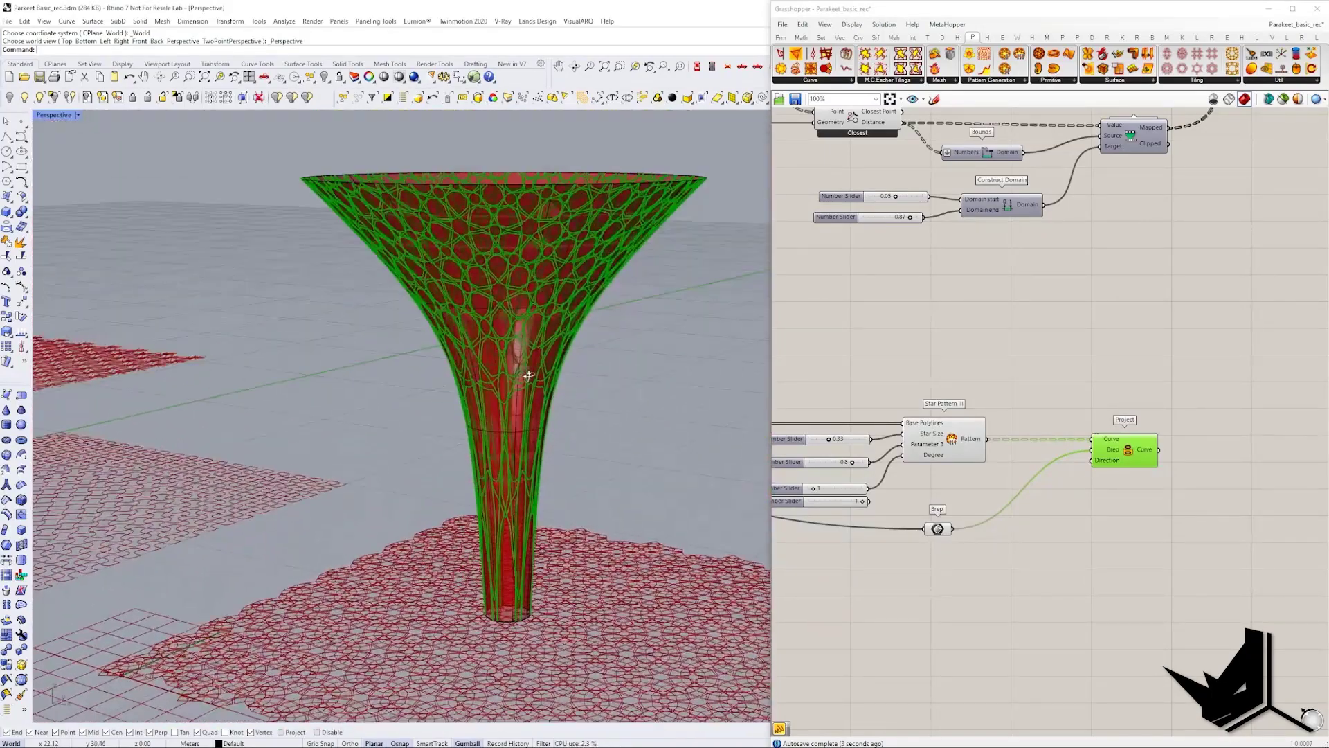
Step: Switch the SubD funnel to smooth display and clear its selection
key(Tab)
click(521, 395)
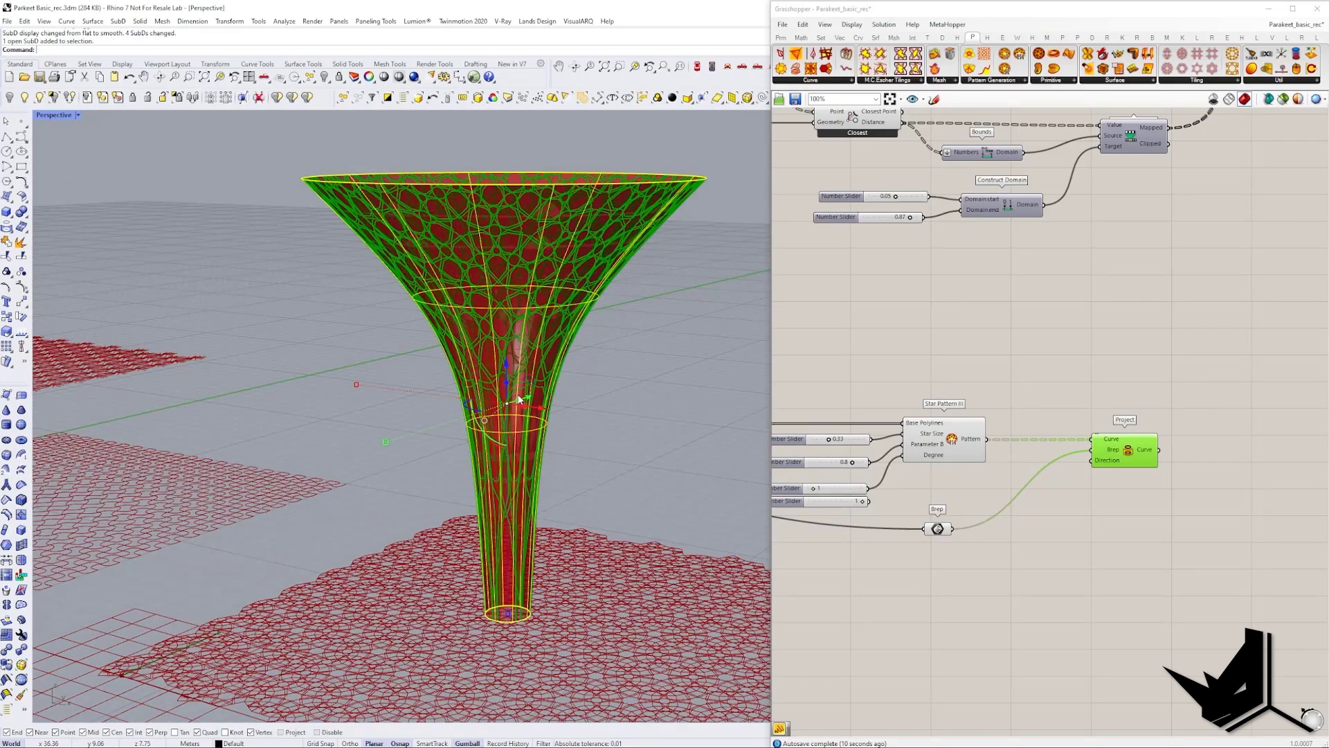
key(Escape)
Step: Try scaling the funnel's two middle edge loops outward with the gumball, and undo the scale
drag(376, 369, 438, 390)
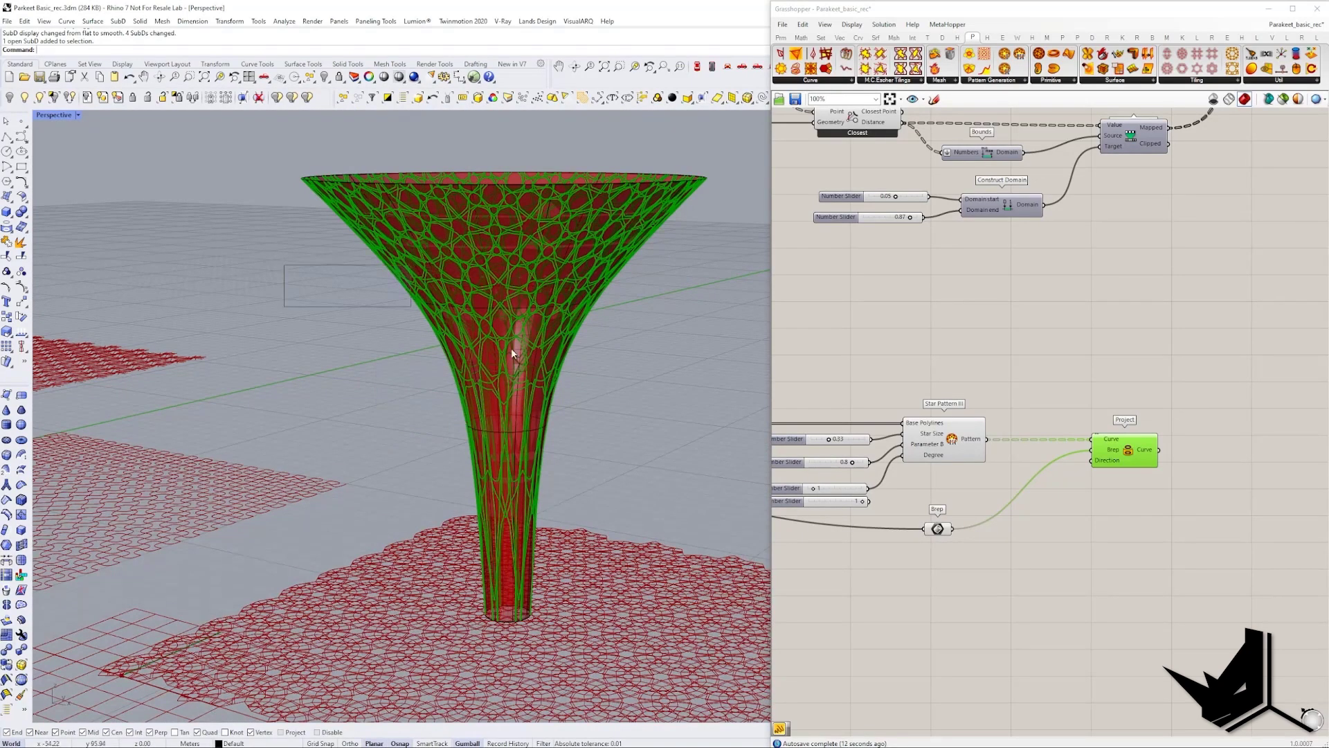
ctrl+shift+drag(511, 353, 654, 467)
right_drag(589, 391, 567, 463)
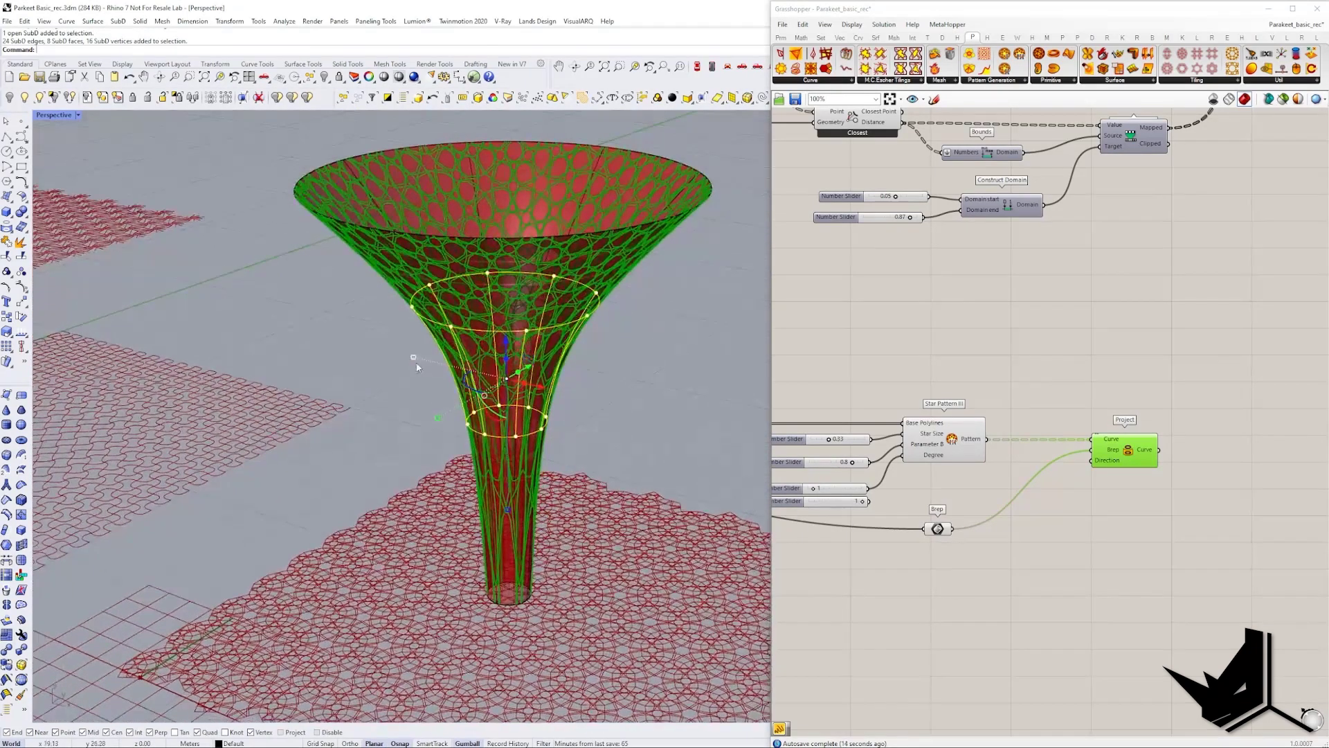
drag(418, 367, 358, 353)
right_drag(486, 379, 566, 418)
key(ctrl+z)
Step: Examine the star pattern projected on the funnel from above and deselect the Project component
scroll(651, 581, down, 5)
mouse_move(665, 588)
right_down()
mouse_move(698, 612)
mouse_move(682, 606)
right_up()
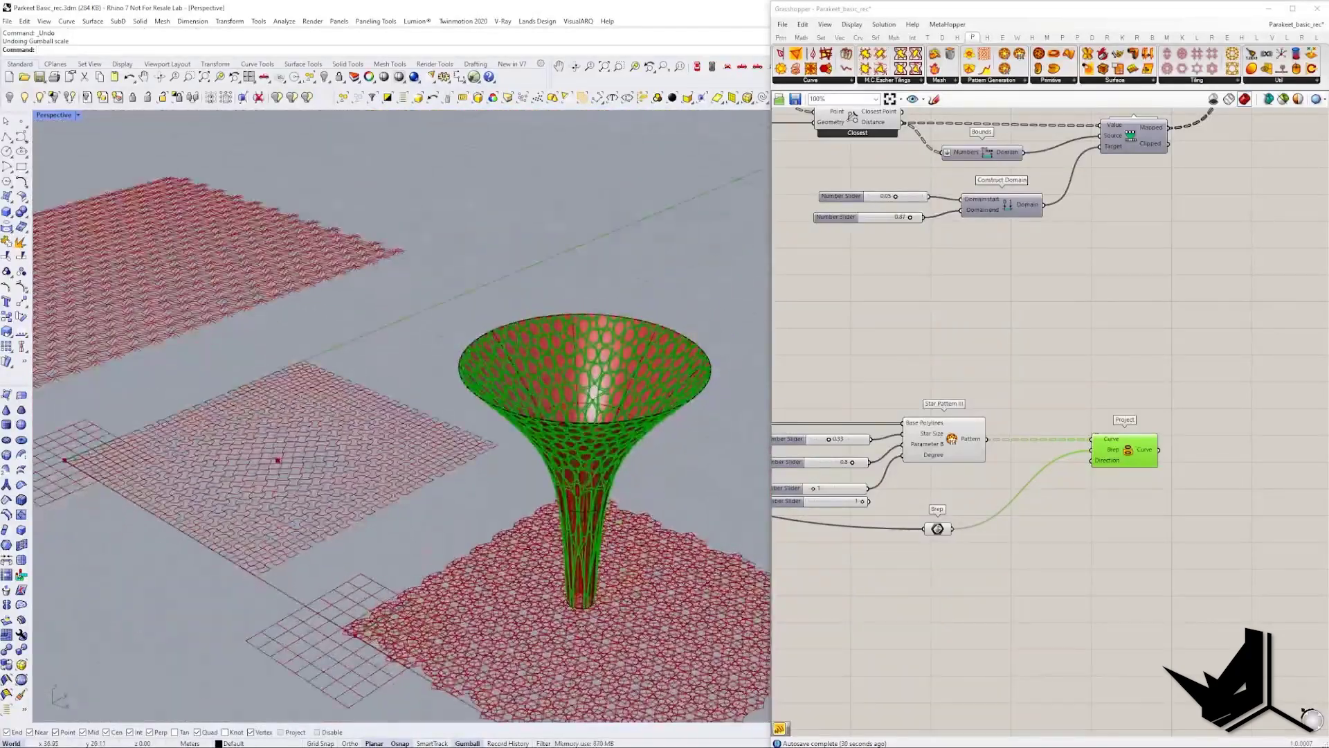
shift+right_drag(680, 450, 599, 393)
right_drag(599, 394, 554, 420)
scroll(493, 409, up, 6)
scroll(496, 409, down, 4)
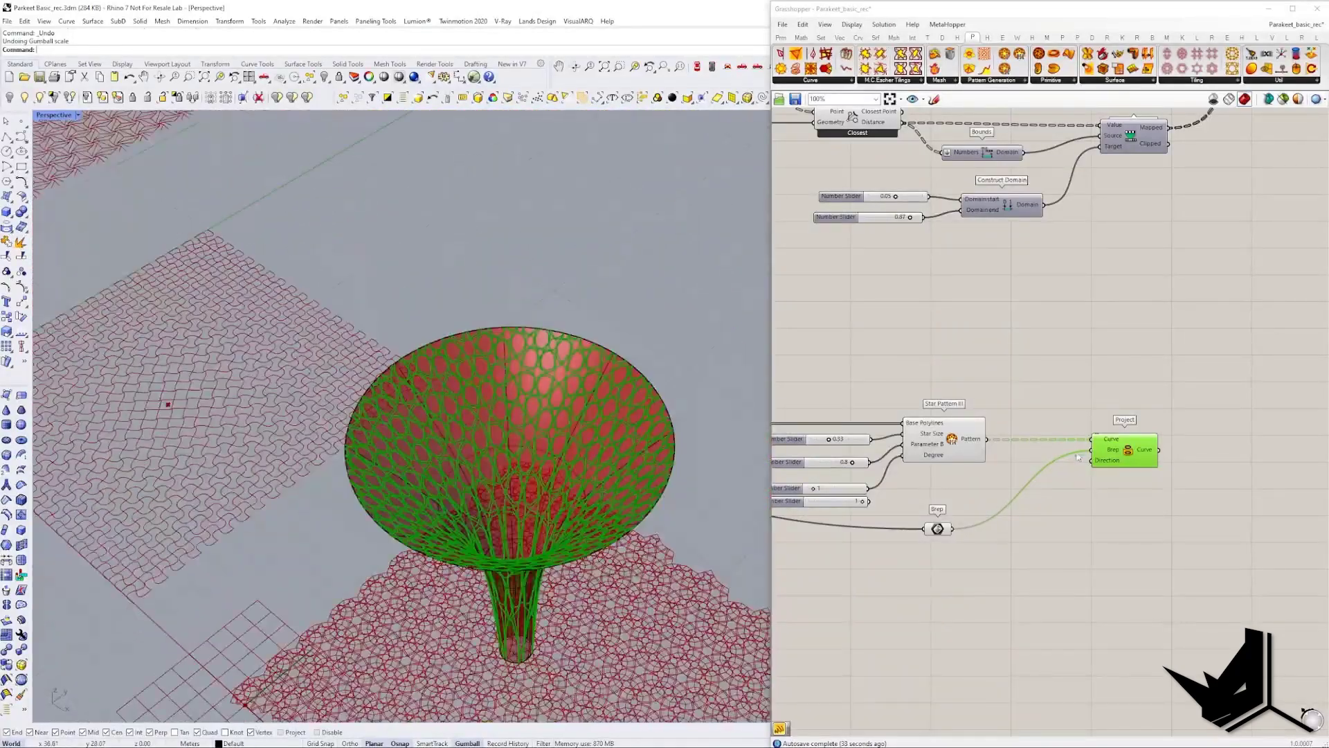
right_drag(1164, 460, 1001, 443)
right_click(965, 432)
click(973, 365)
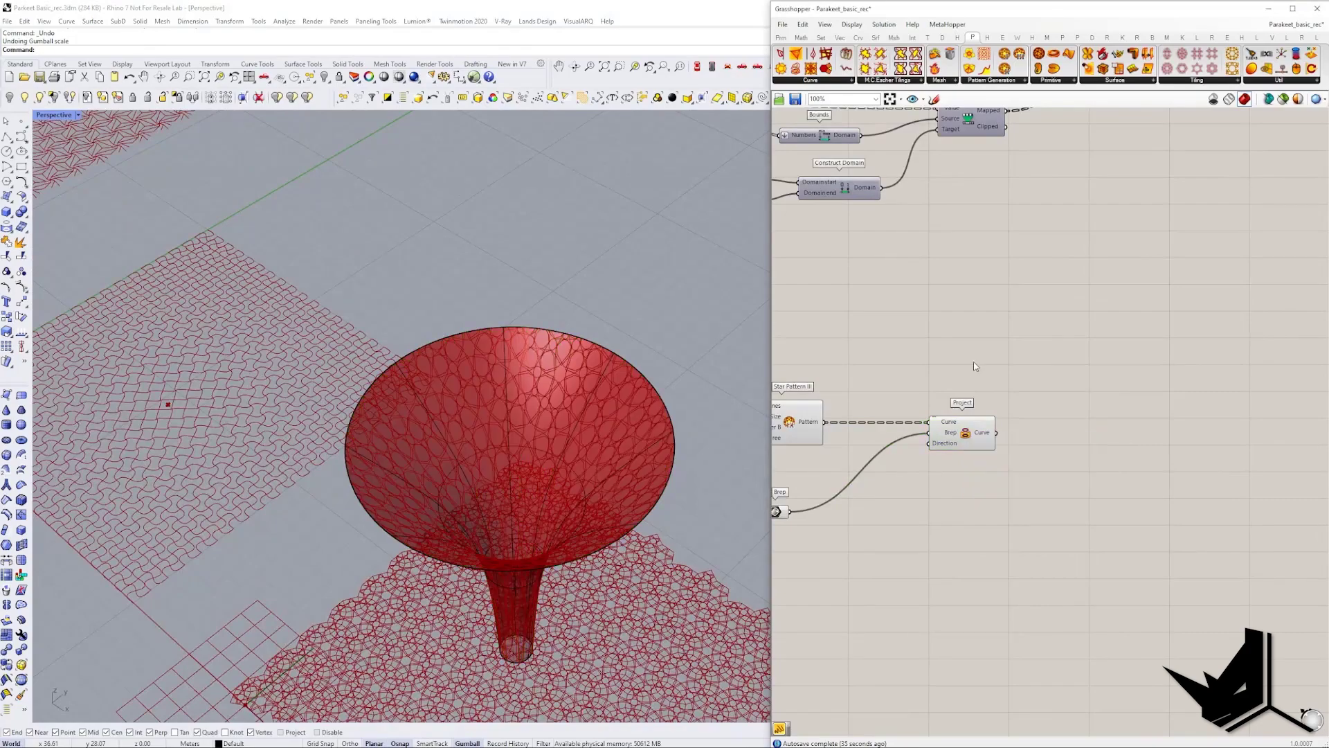
Step: Bring the second SubD funnel into view in Rhino and widen the Grasshopper window beside it
right_drag(425, 405, 485, 415)
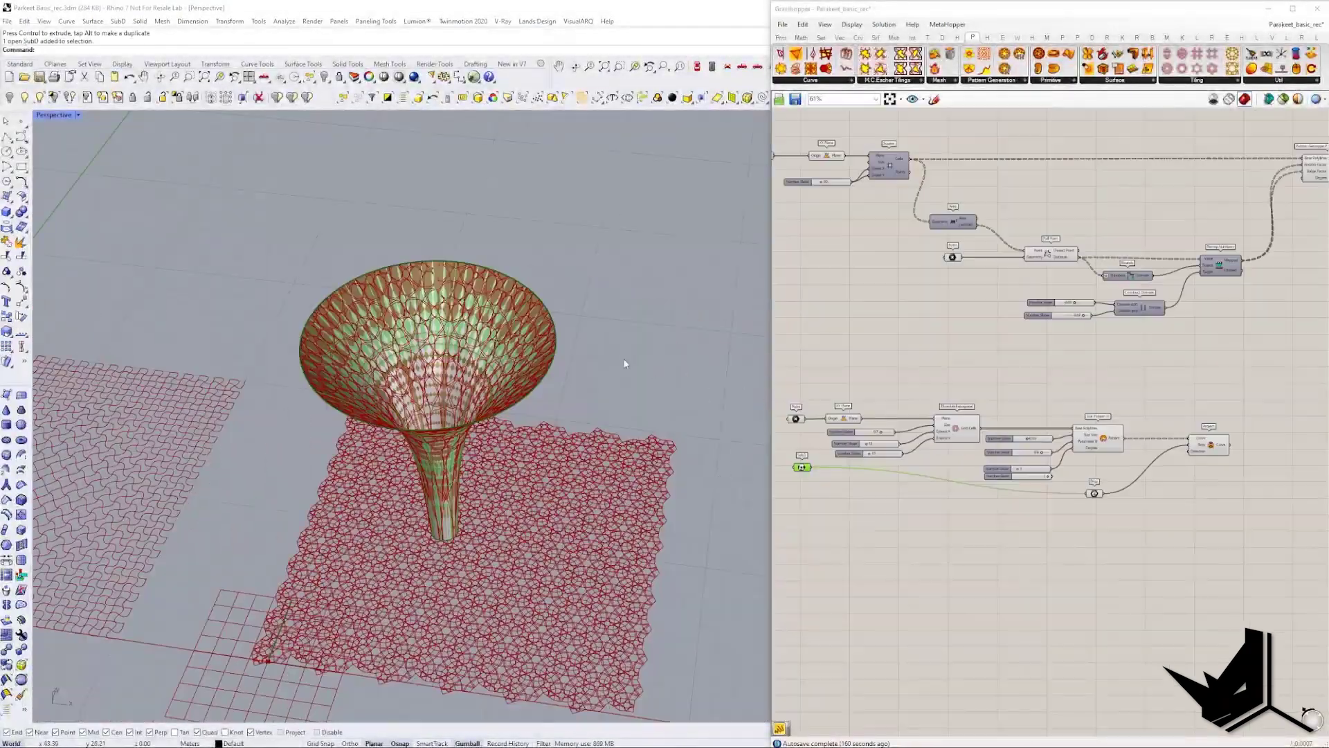
scroll(625, 363, down, 6)
shift+right_drag(683, 397, 457, 381)
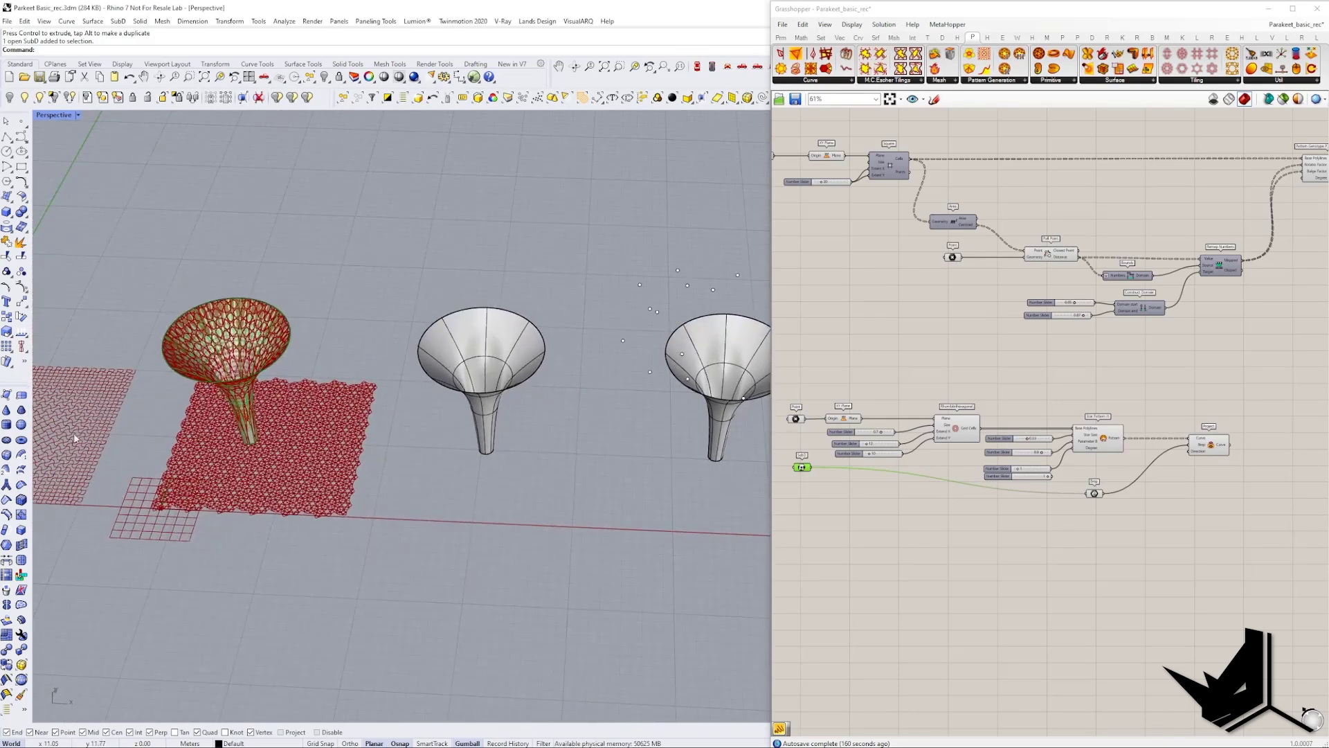
scroll(974, 497, down, 3)
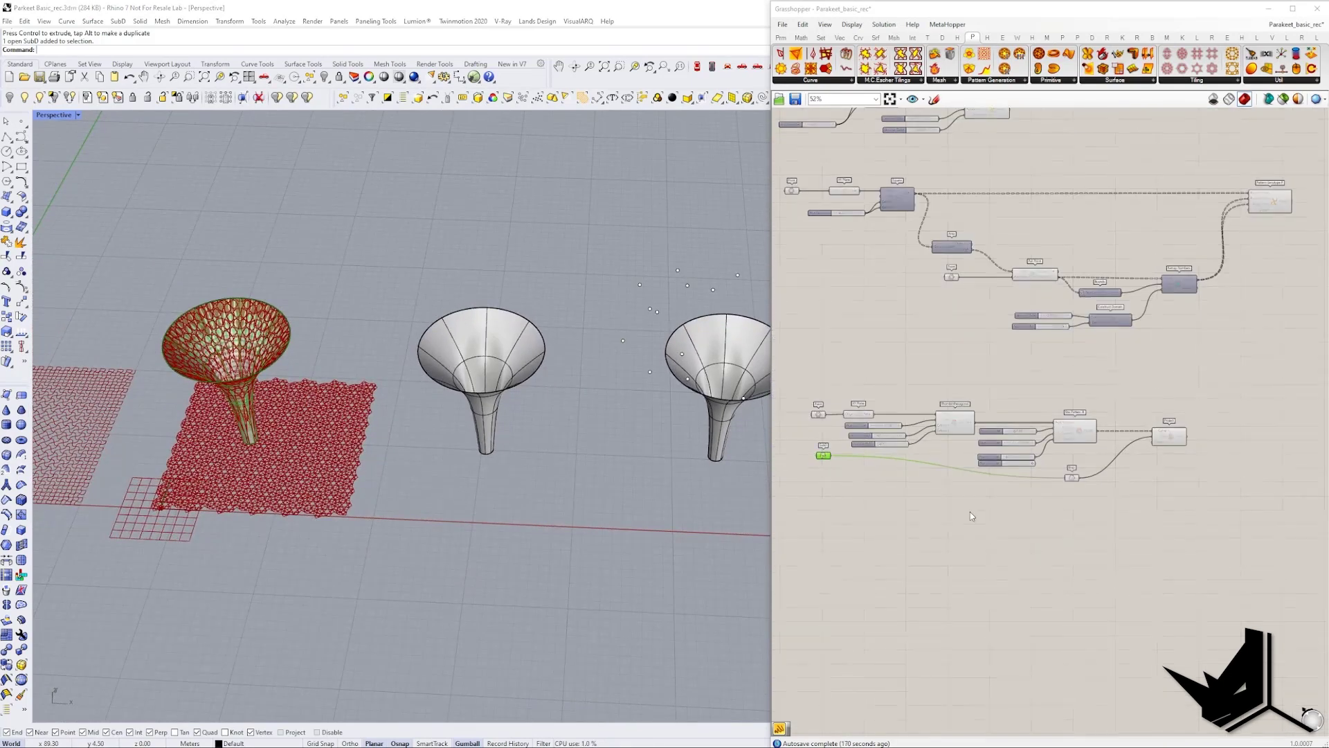
drag(770, 471, 656, 462)
scroll(775, 462, up, 1)
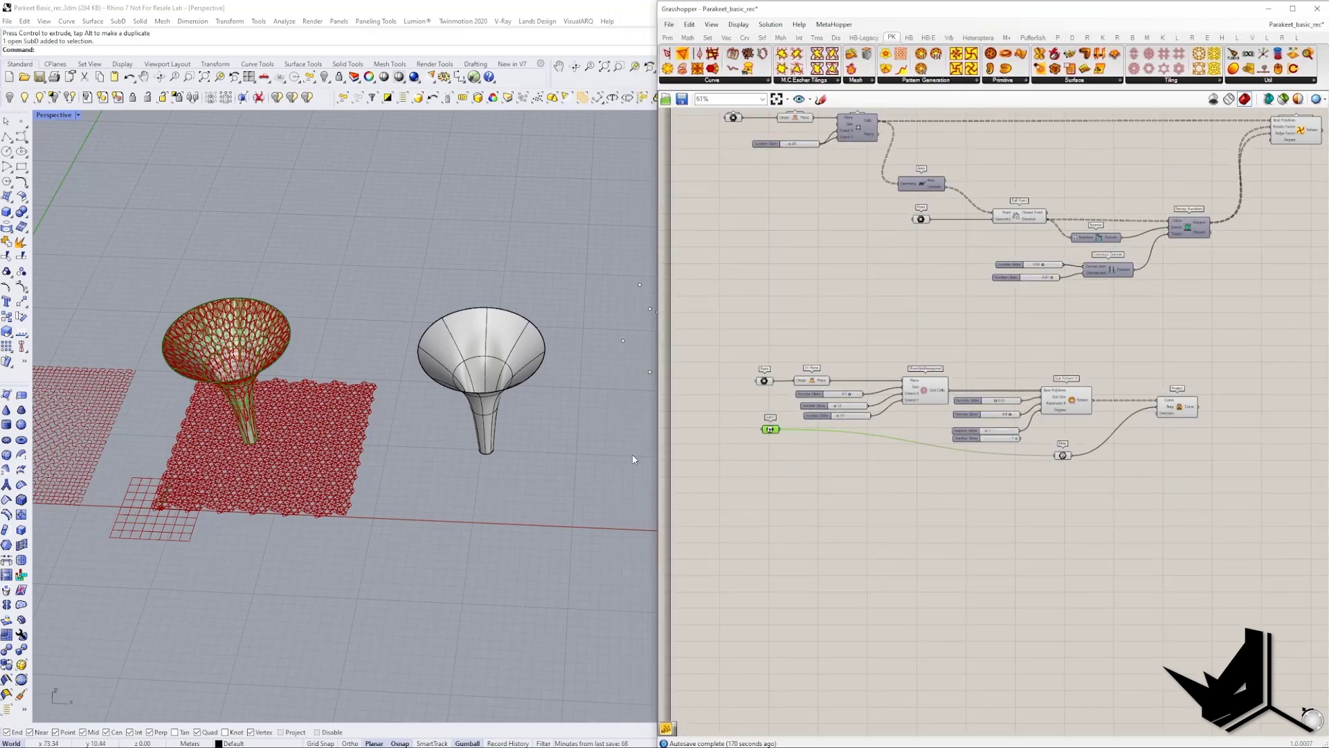
Step: Add a second SubD parameter below the star pattern definition and reference the plain neighbouring funnel in it
double_click(789, 533)
text(subd)
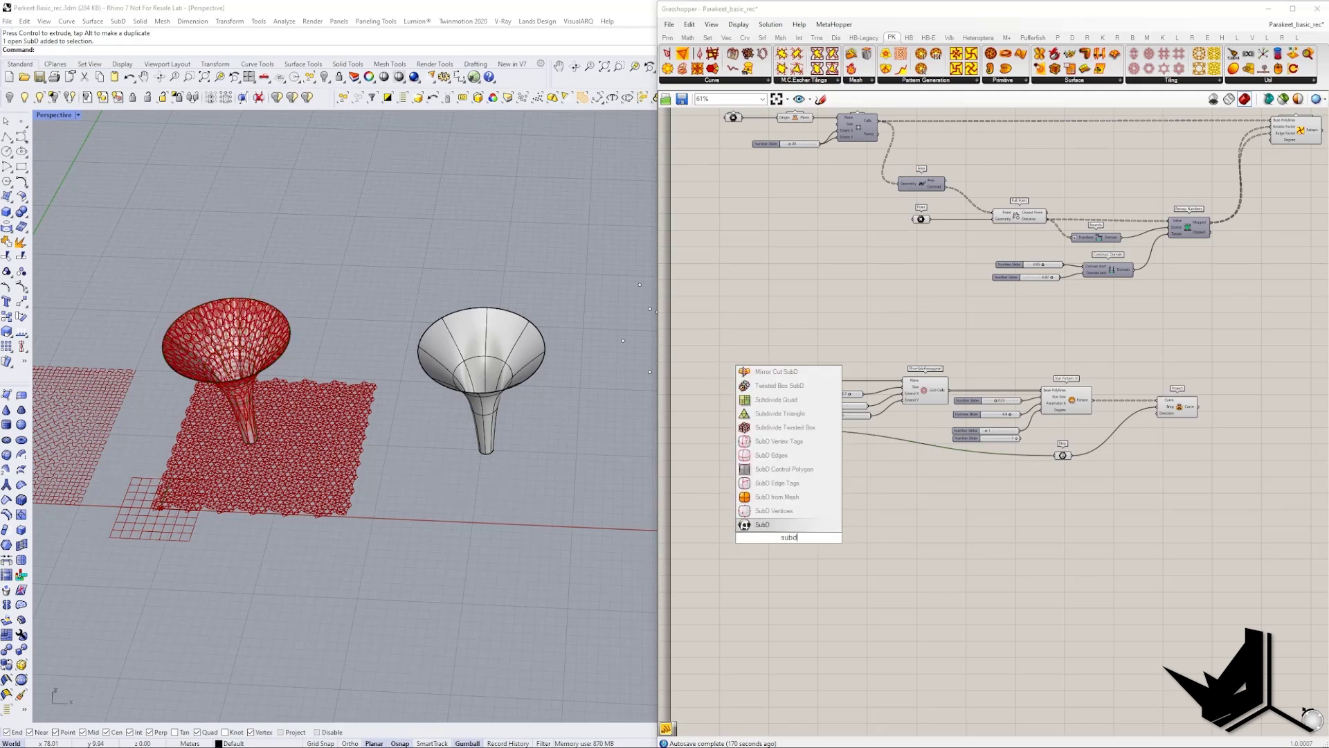
key(Return)
right_click(785, 536)
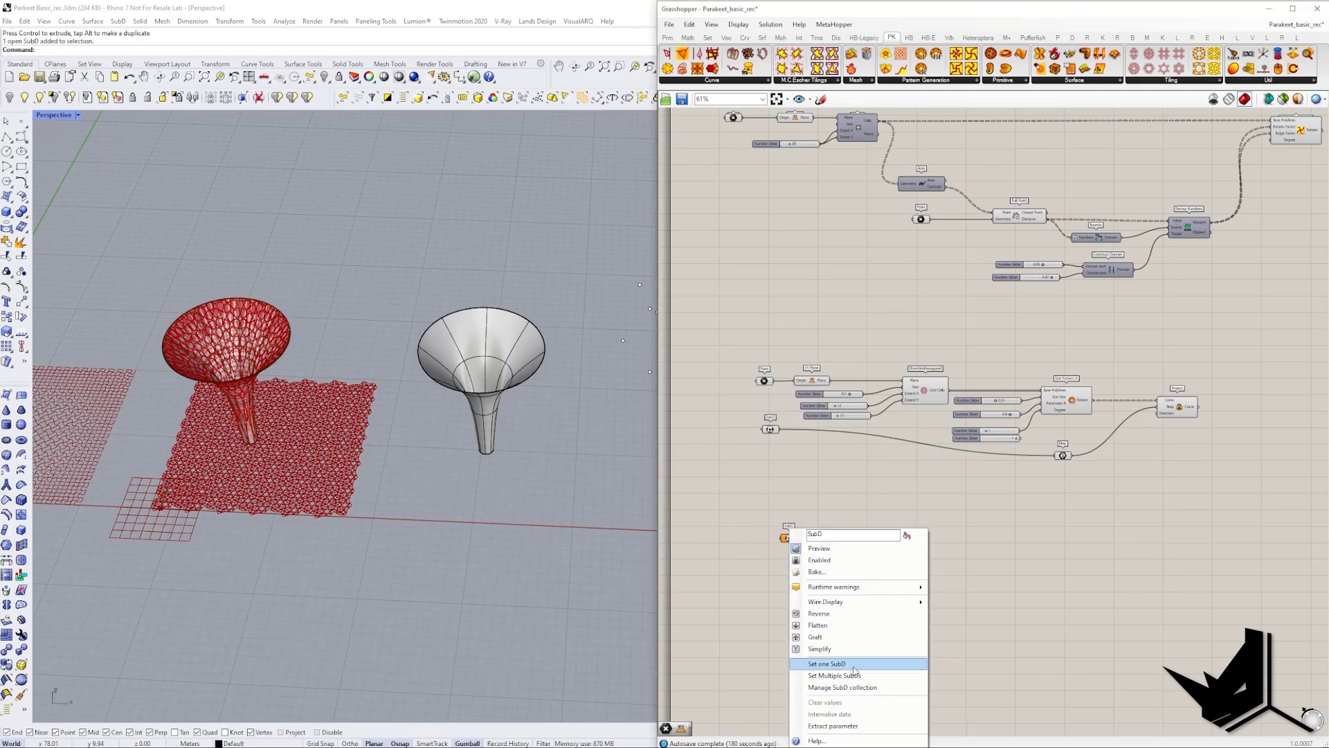
click(826, 664)
scroll(874, 544, up, 2)
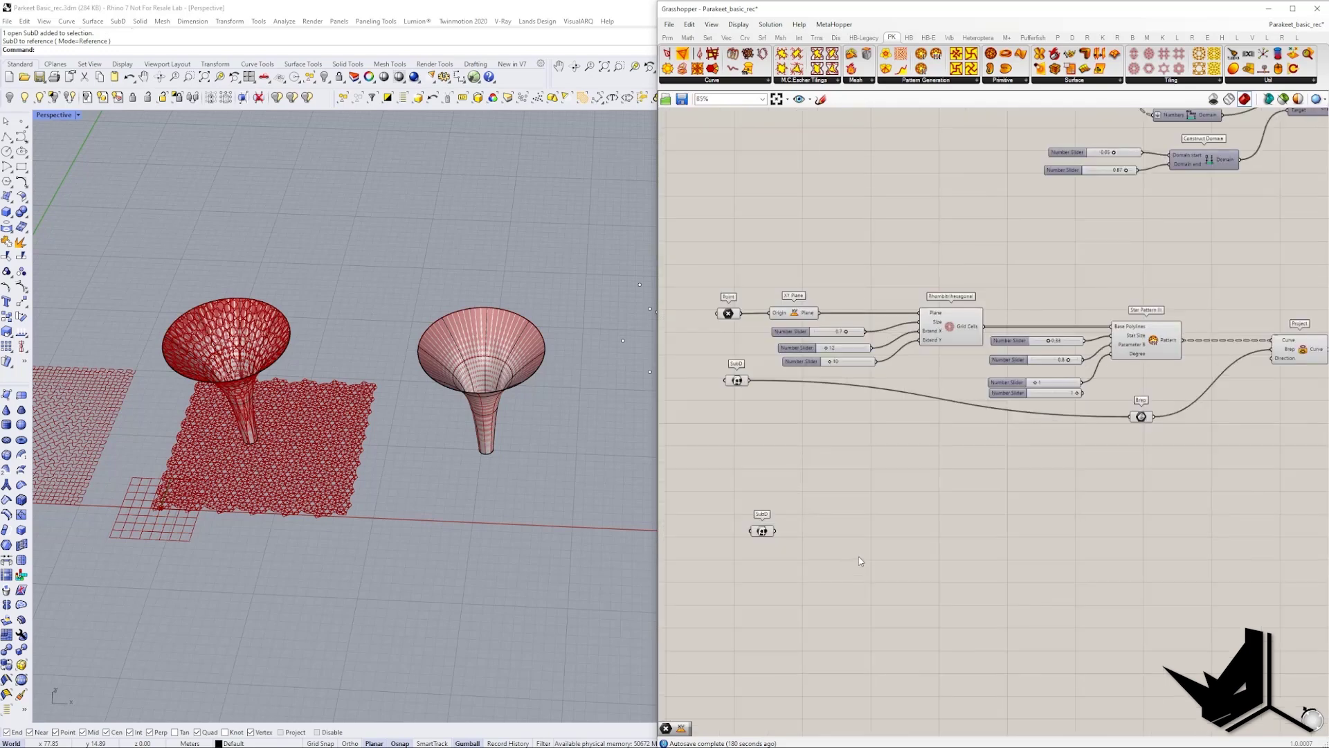
Step: Add a Mesh from SubD component beside the new SubD parameter and connect SubD to its input
double_click(872, 540)
text(mesh)
key(Up)
key(Up)
key(Up)
key(Up)
key(Up)
key(Up)
key(Up)
key(Up)
key(Up)
key(Up)
key(Up)
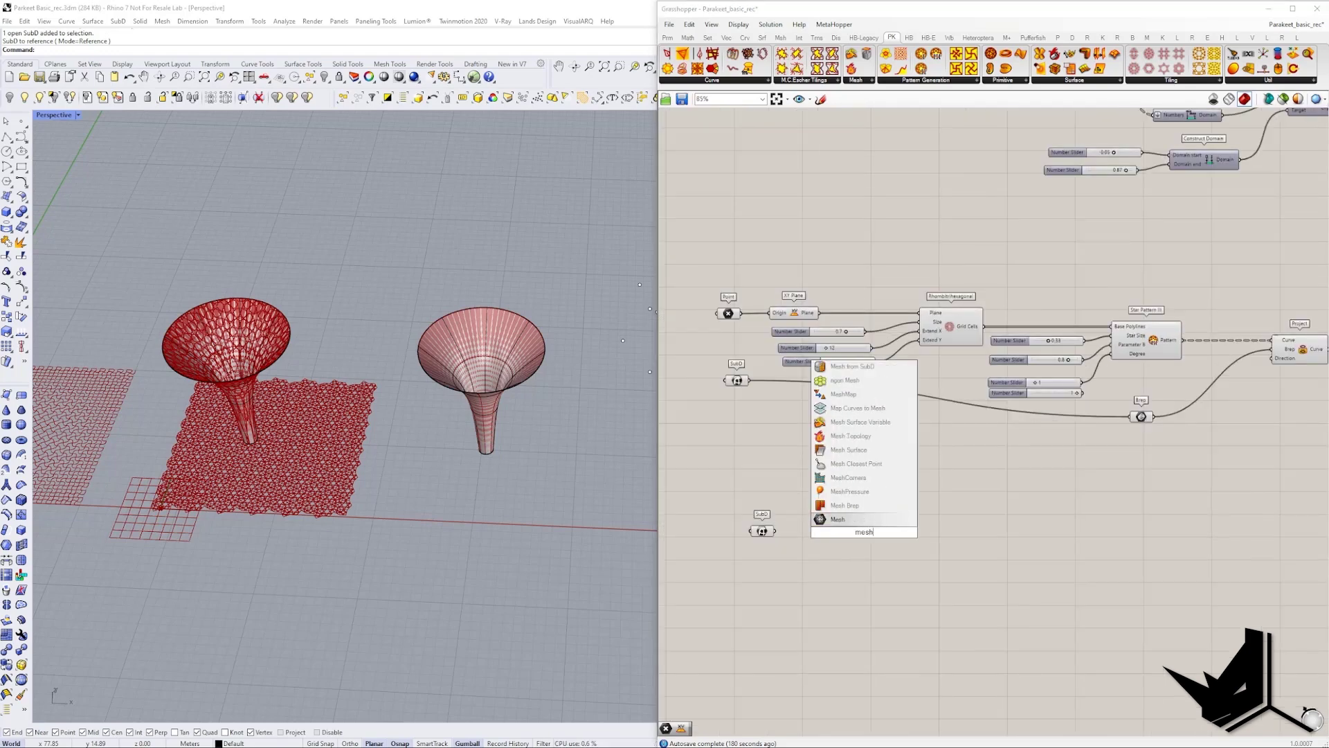
key(Return)
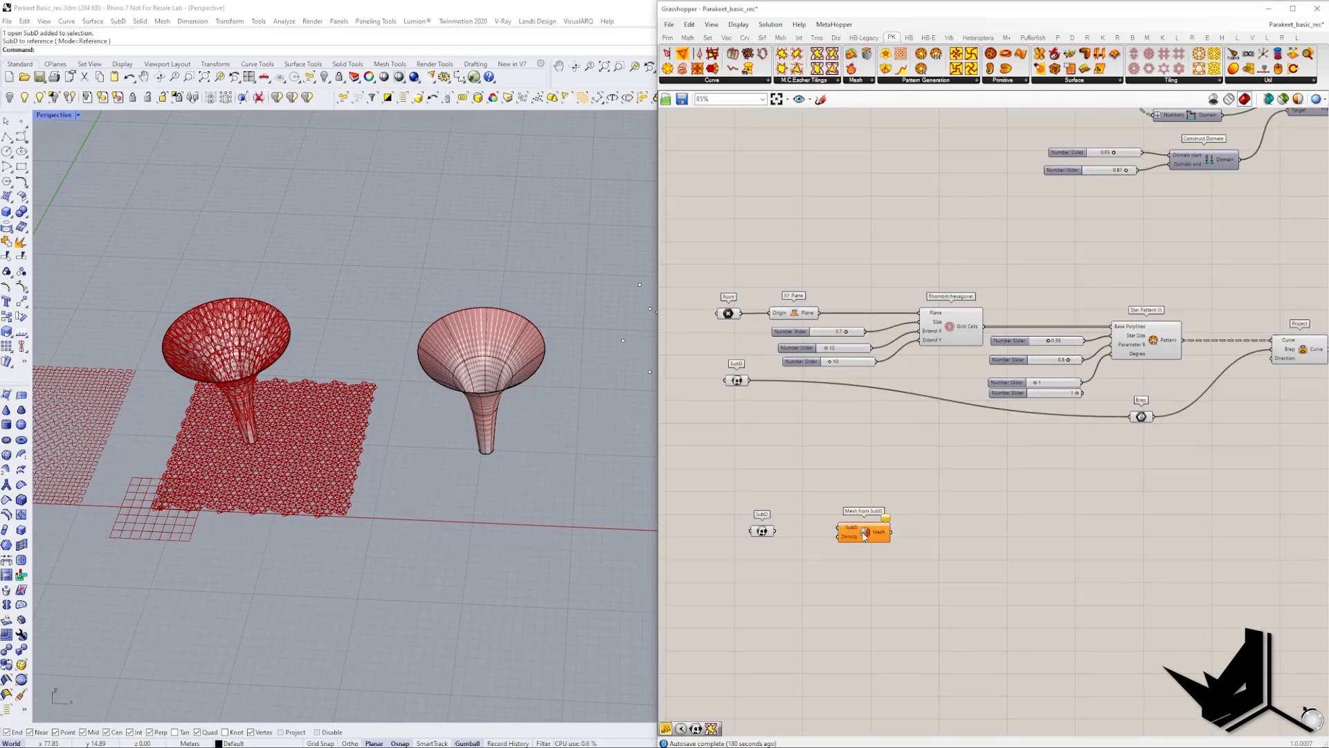
drag(823, 530, 856, 539)
right_drag(898, 545, 851, 525)
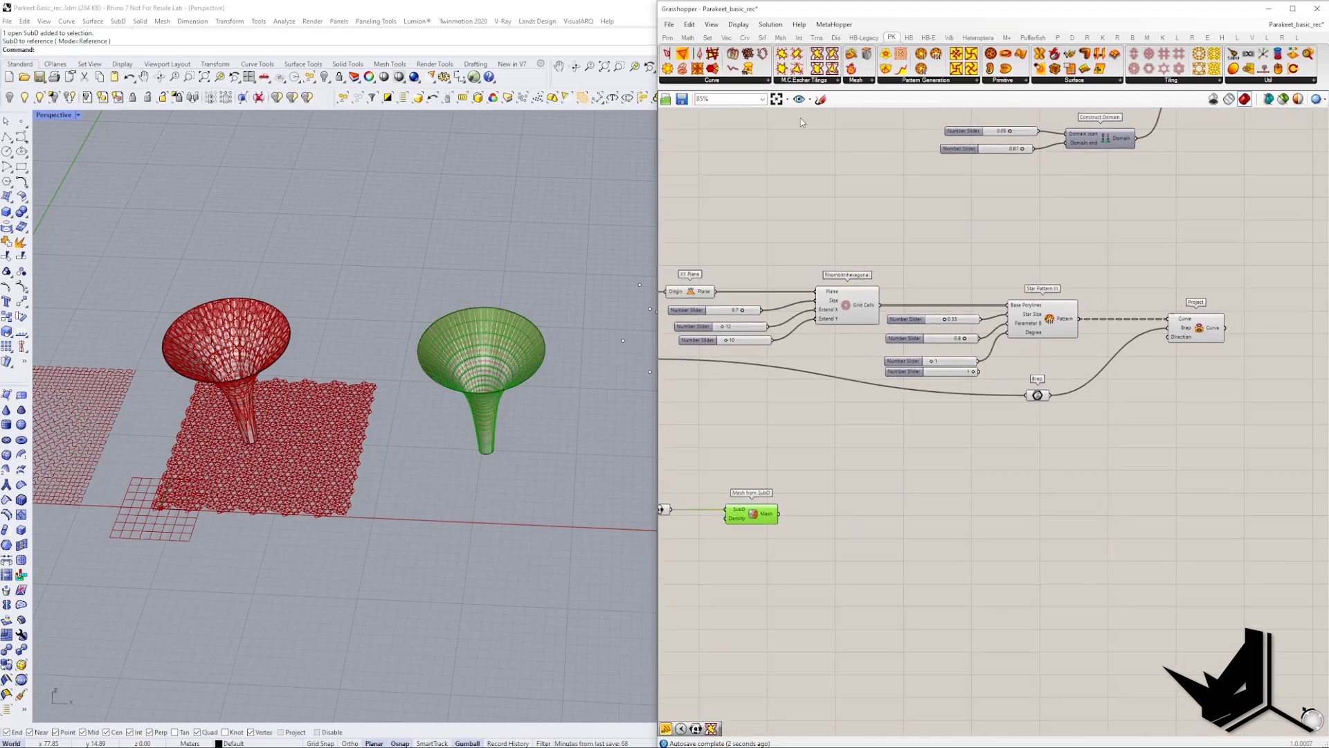
Step: Add Parakeet's Growth On Mesh component beside Mesh from SubD, leaving room between them
click(934, 81)
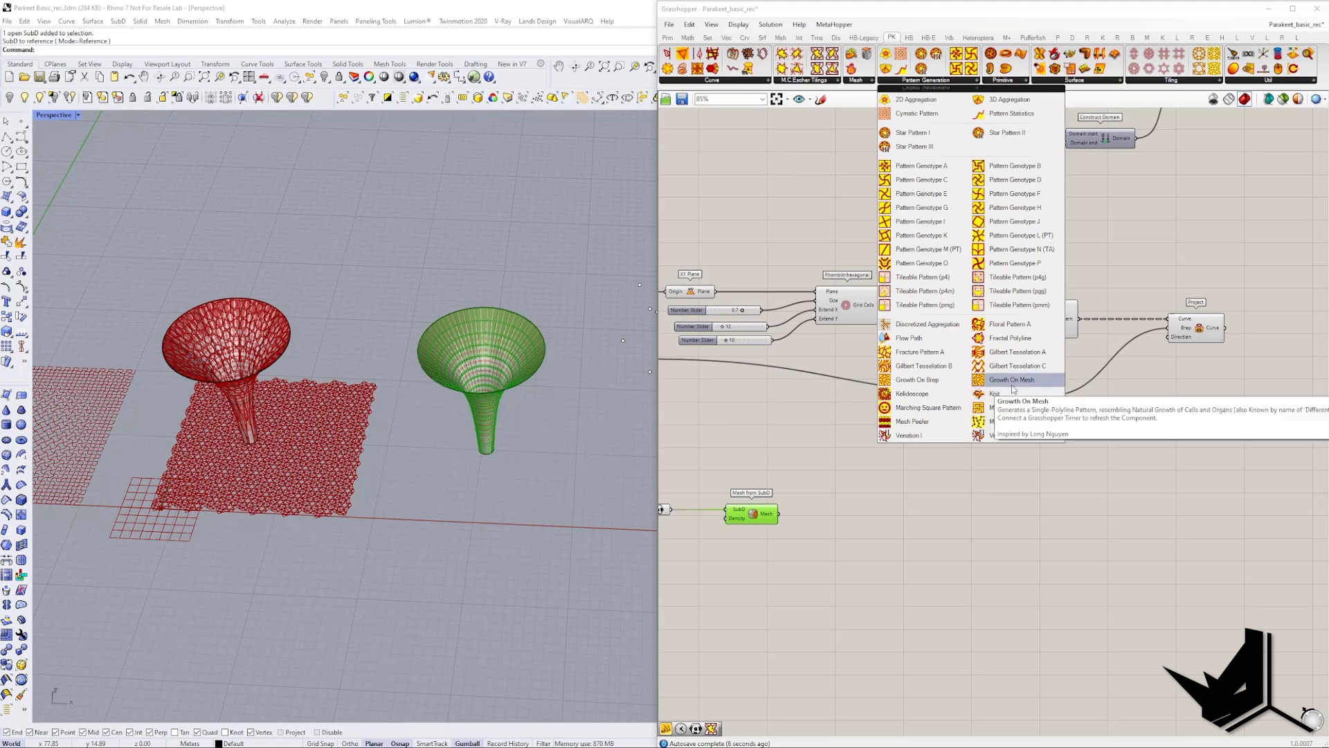
drag(1012, 379, 851, 519)
scroll(856, 544, up, 3)
click(994, 440)
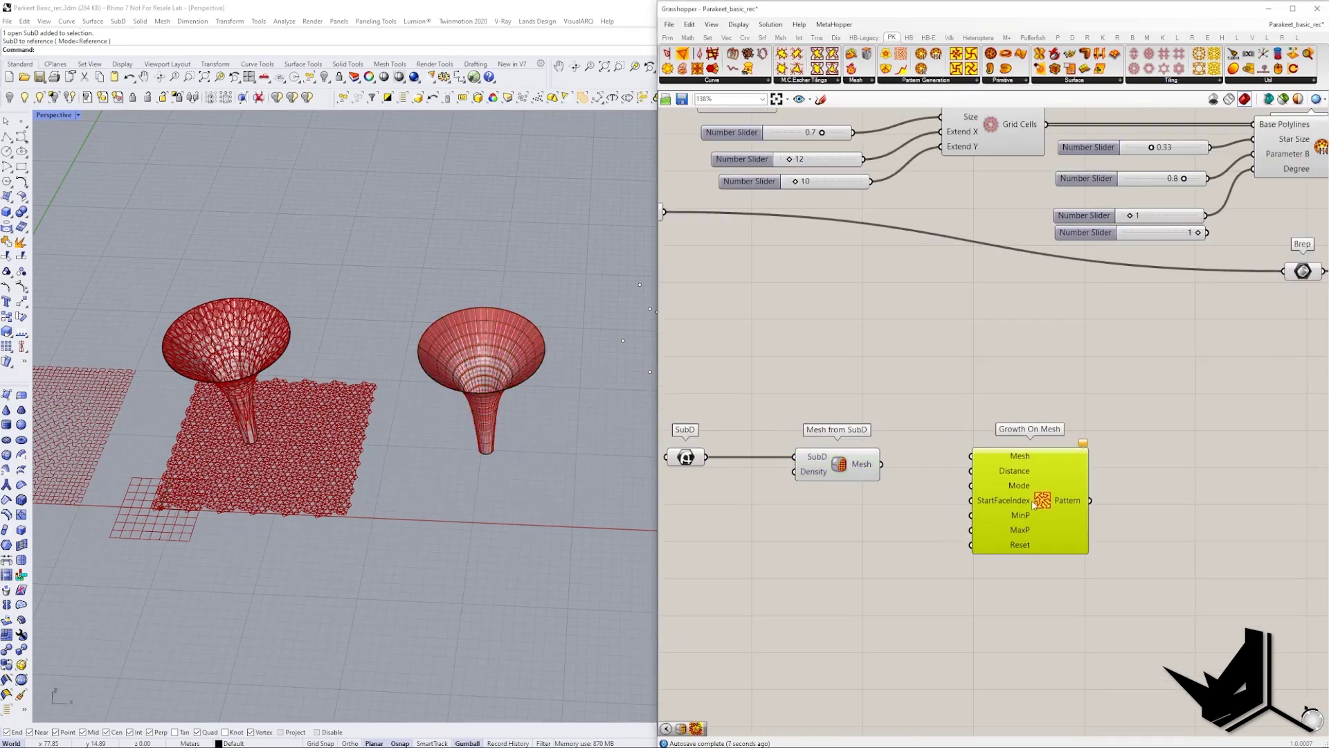
scroll(993, 440, up, 1)
right_drag(993, 440, 1052, 445)
drag(1046, 447, 1086, 445)
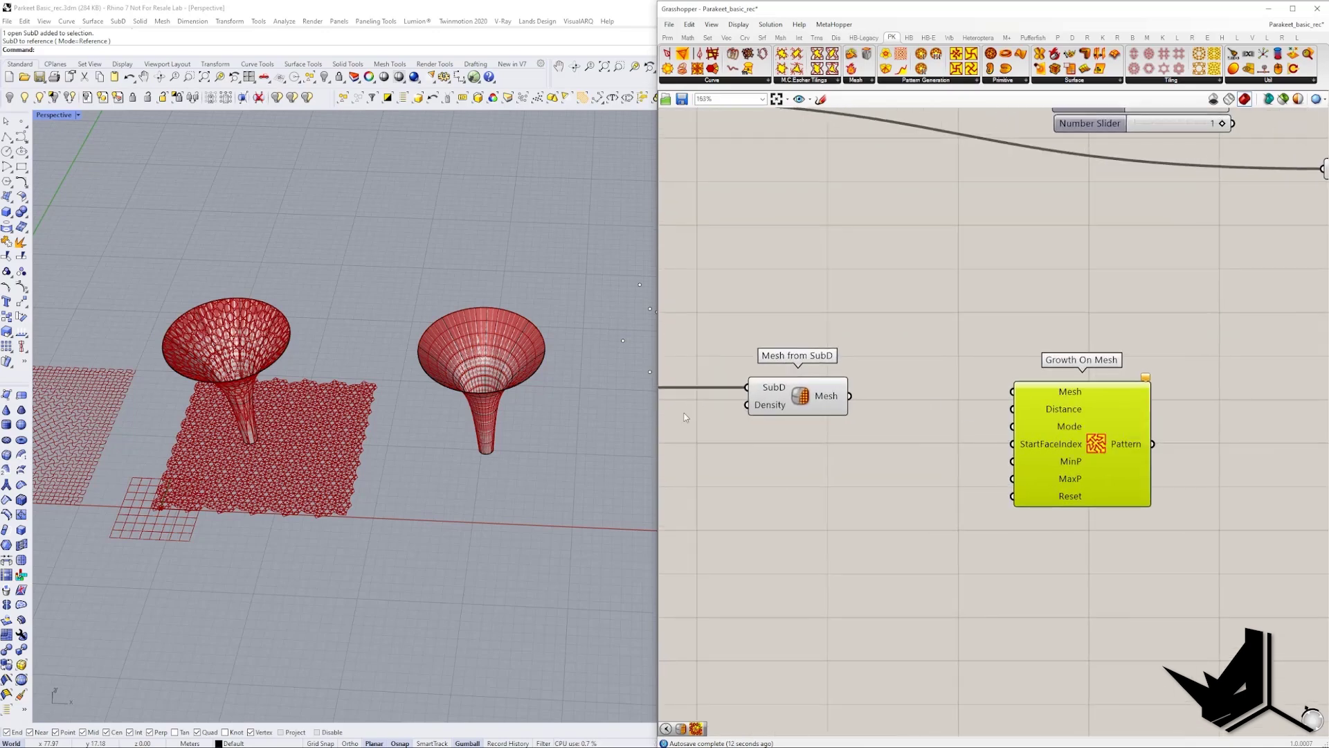
Step: Add a MultiPipe component after Growth On Mesh with space between the two components
right_drag(1184, 463, 856, 444)
scroll(856, 444, down, 1)
click(1014, 425)
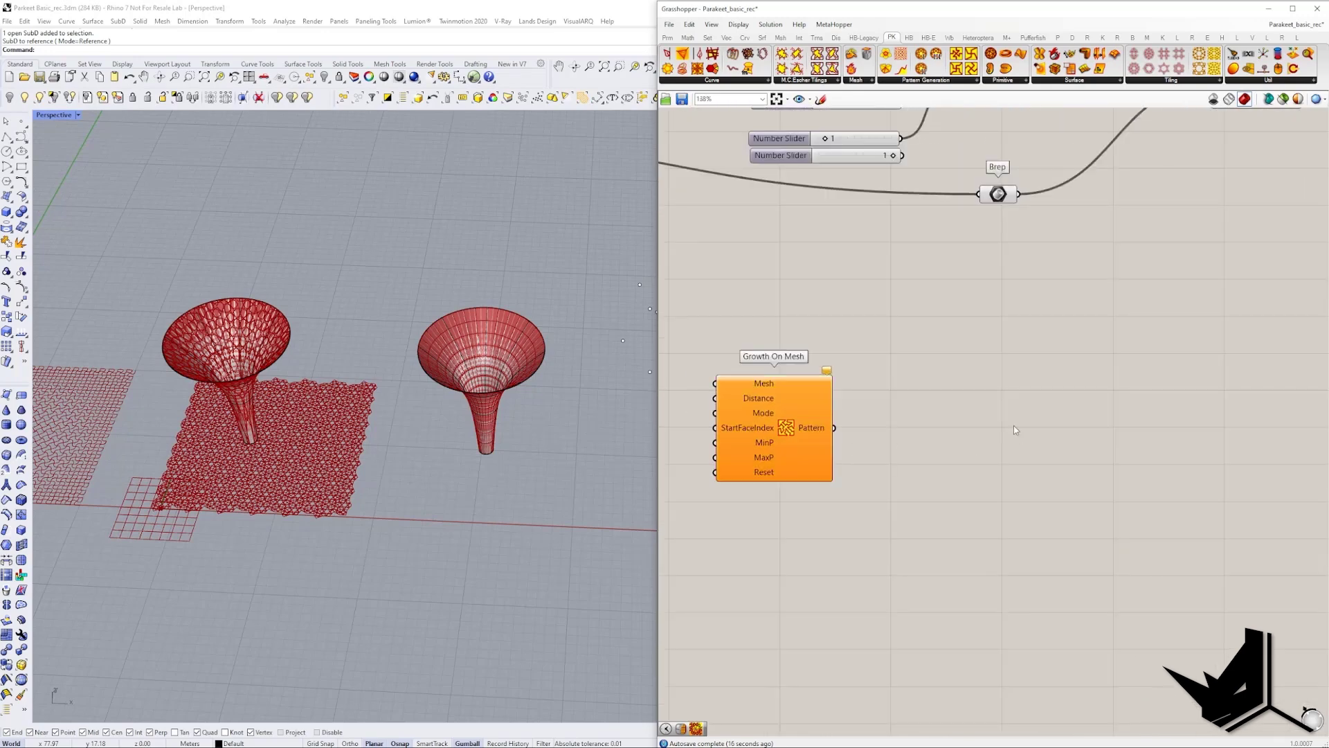
double_click(968, 424)
text(multip)
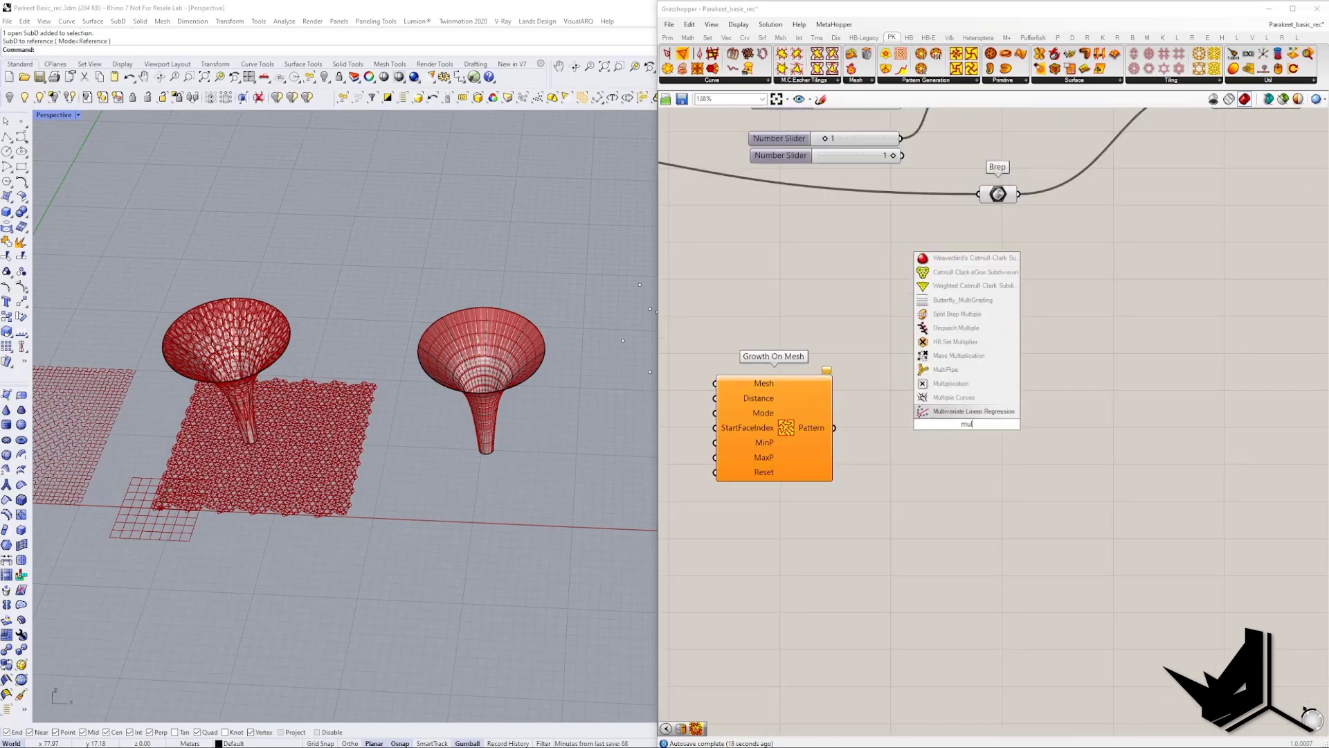
key(Up)
key(Up)
key(Return)
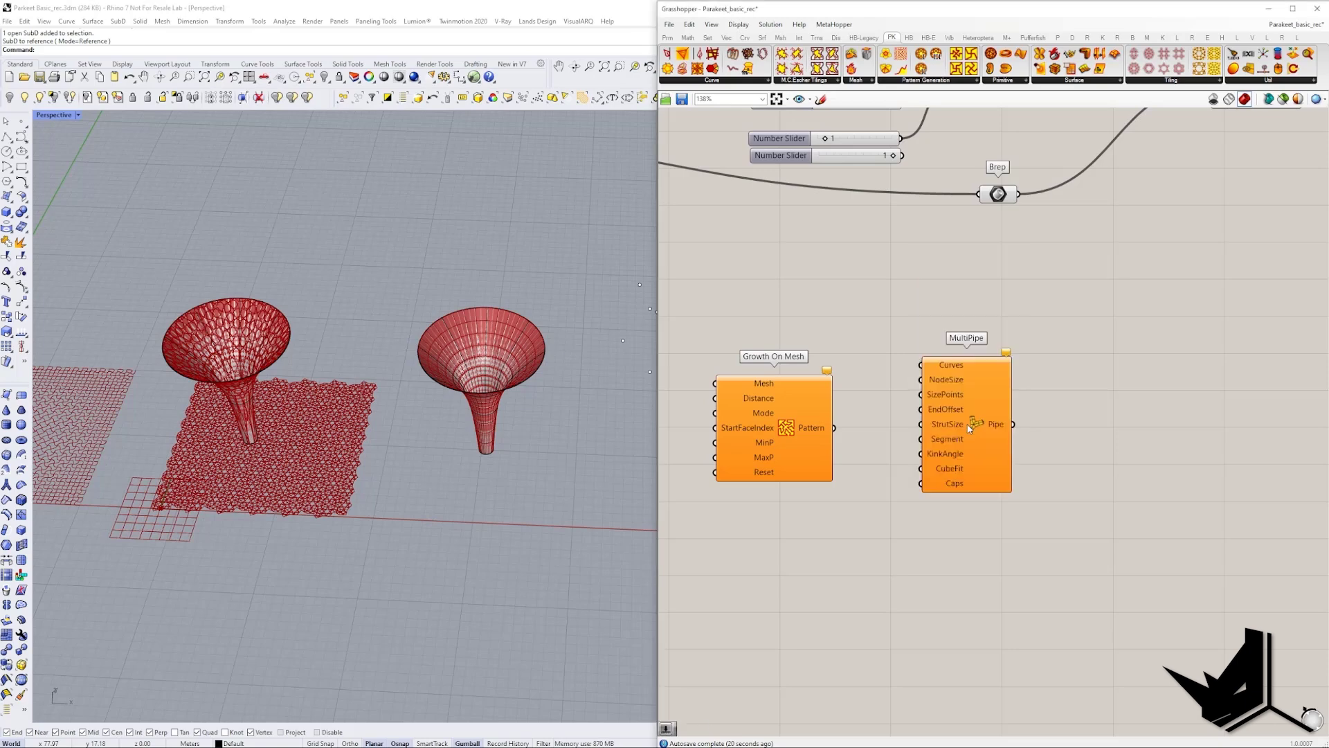
drag(968, 425, 1083, 475)
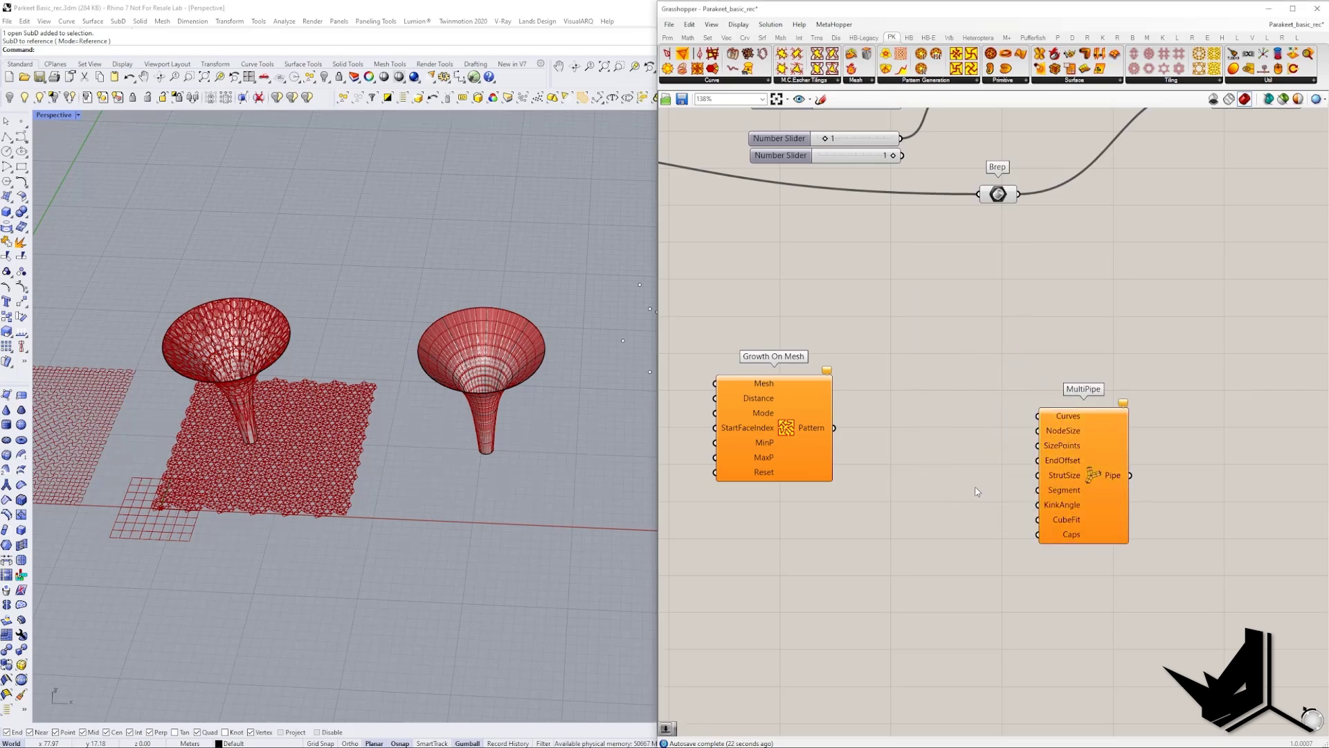
Step: Feed MultiPipe with a new 0.08 number slider and connect Growth On Mesh's Pattern output to its Curves input
double_click(976, 492)
text(0.08)
key(Return)
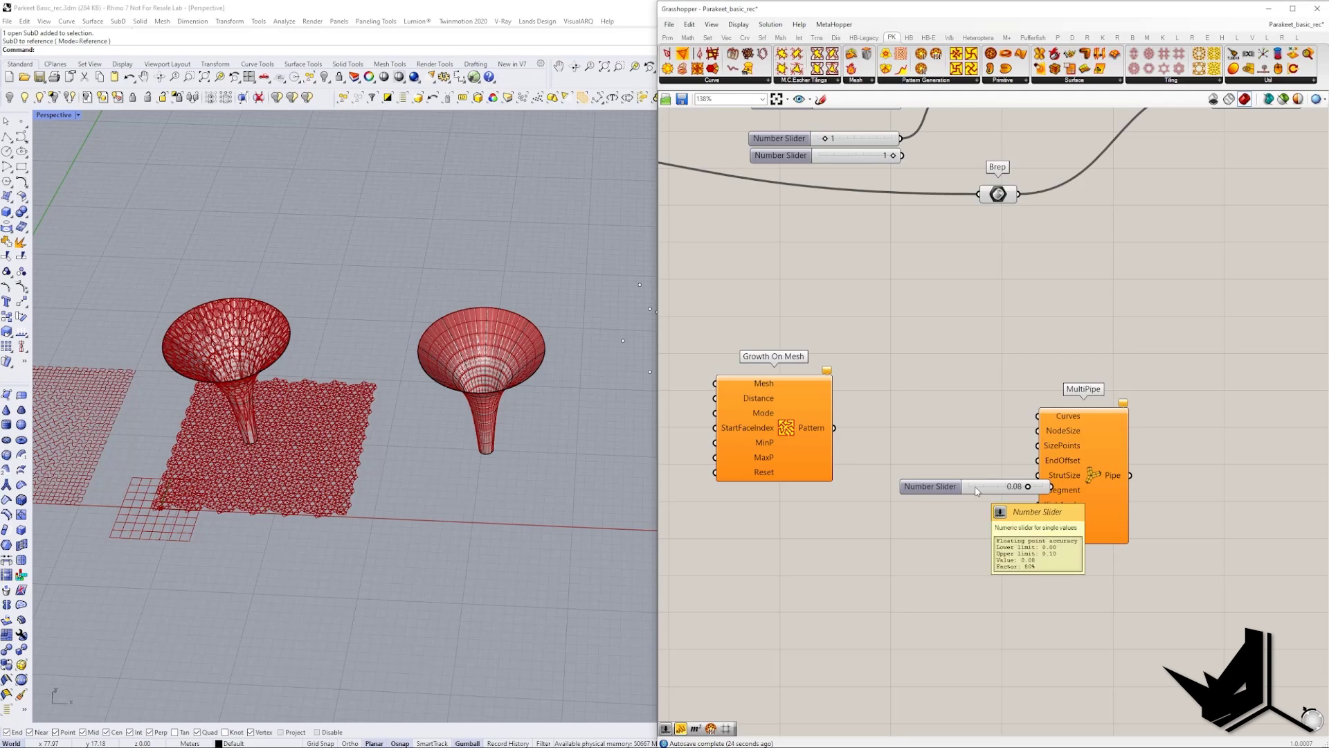
drag(1048, 485, 1090, 486)
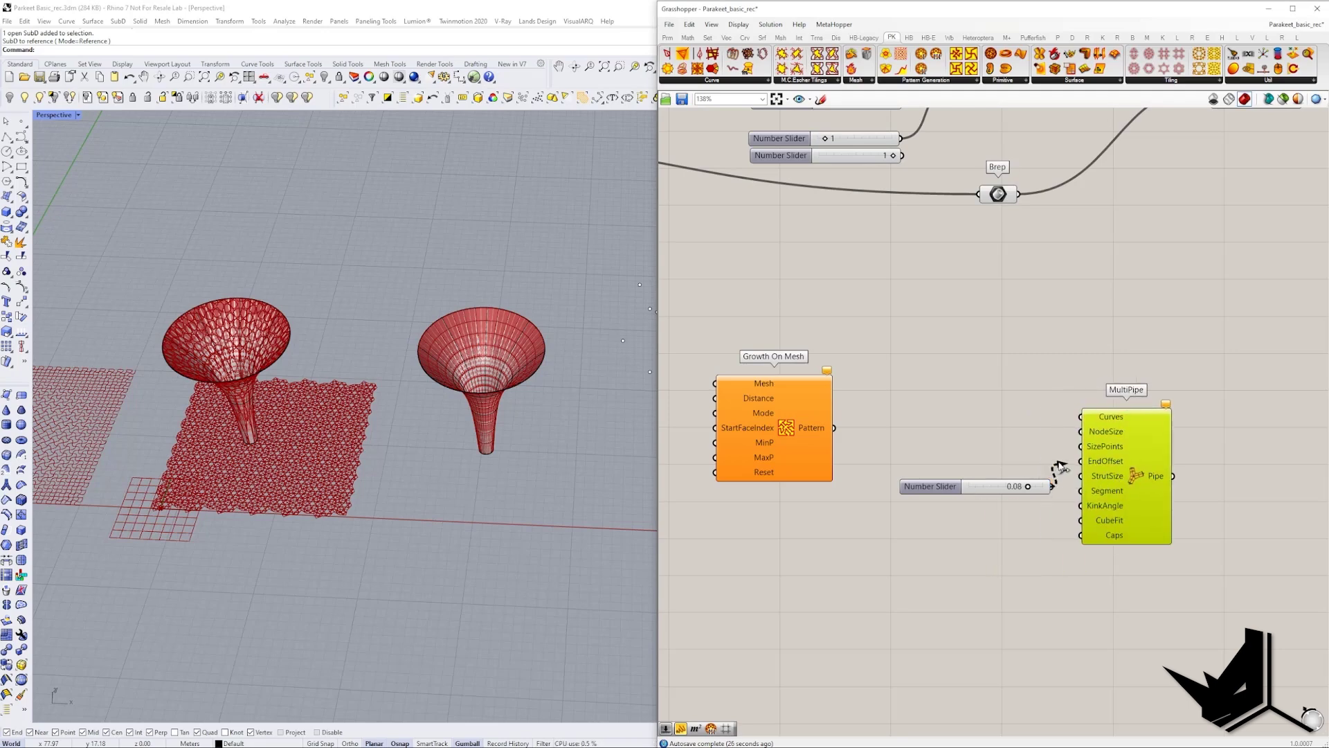
drag(1079, 418, 835, 428)
right_drag(894, 411, 1009, 394)
drag(891, 428, 903, 418)
right_drag(845, 413, 935, 438)
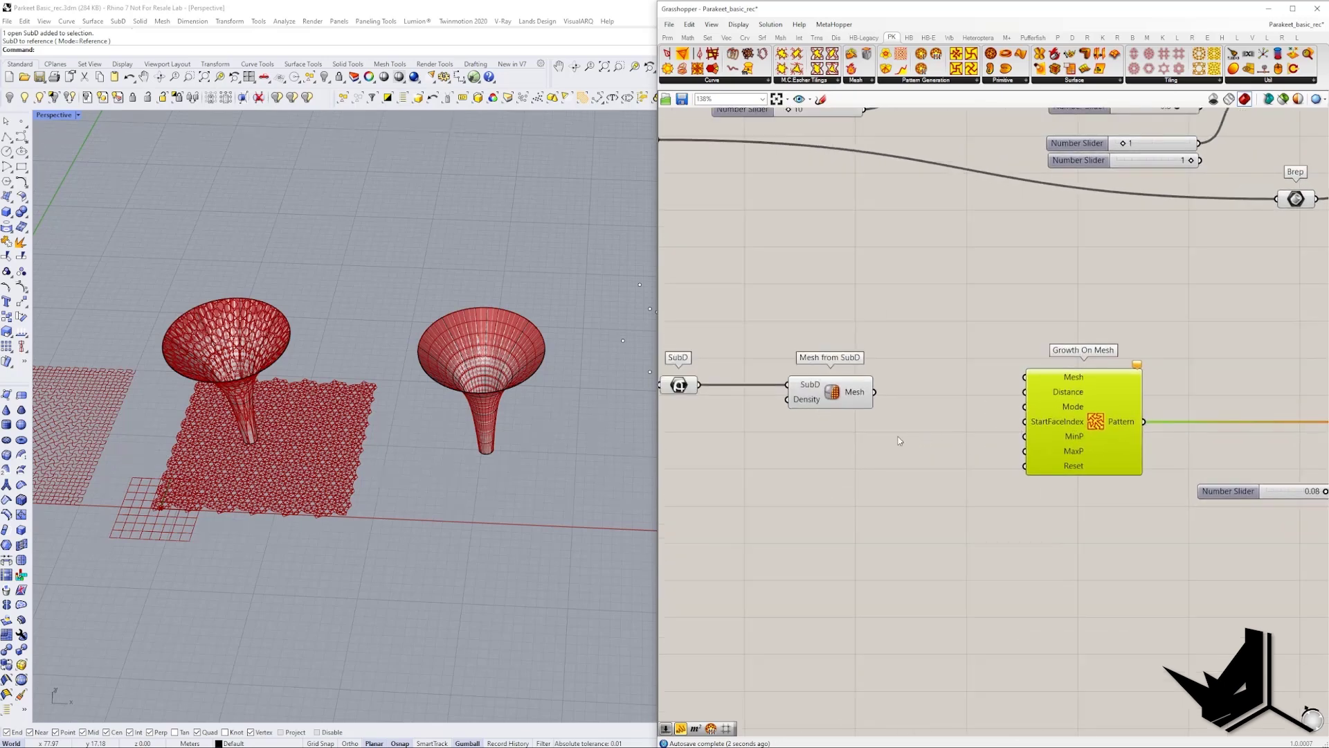
Step: Add a Trigger with a 50 ms interval, attach it to Growth On Mesh, and position it below Mesh from SubD
double_click(899, 488)
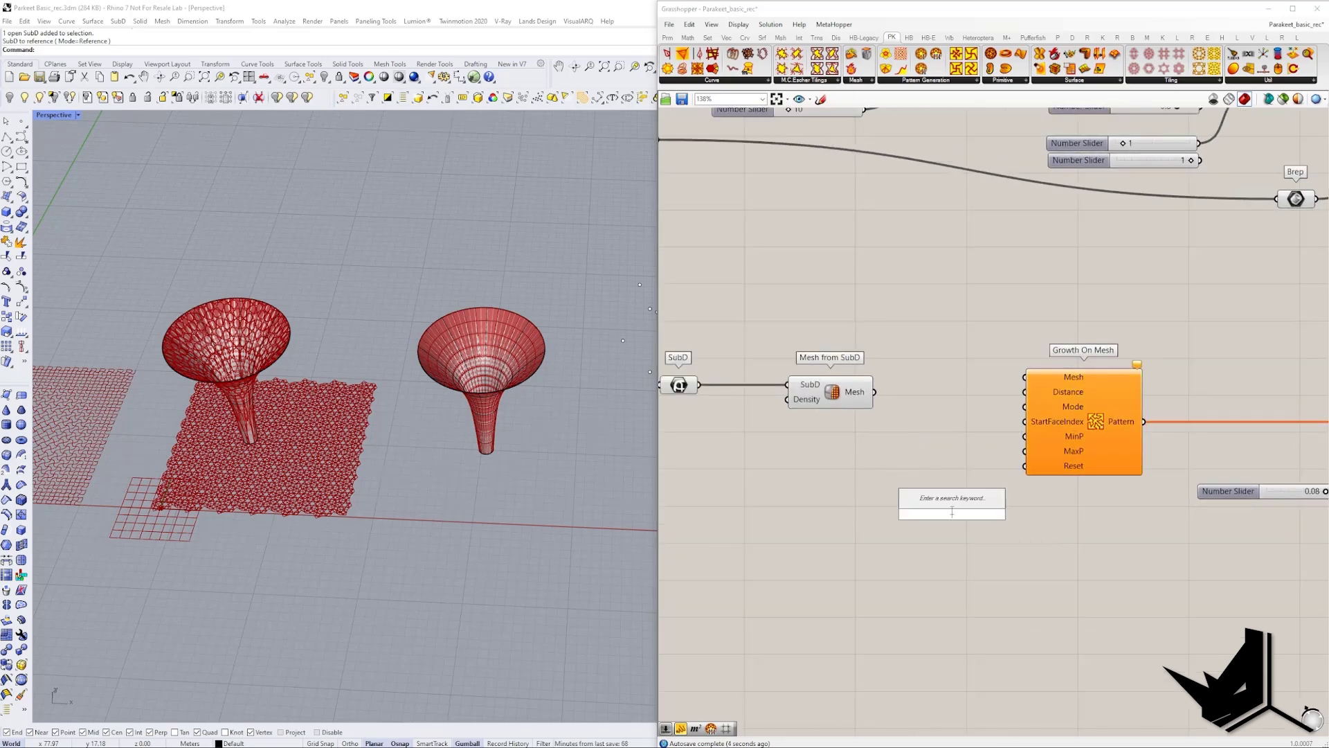
text(tr)
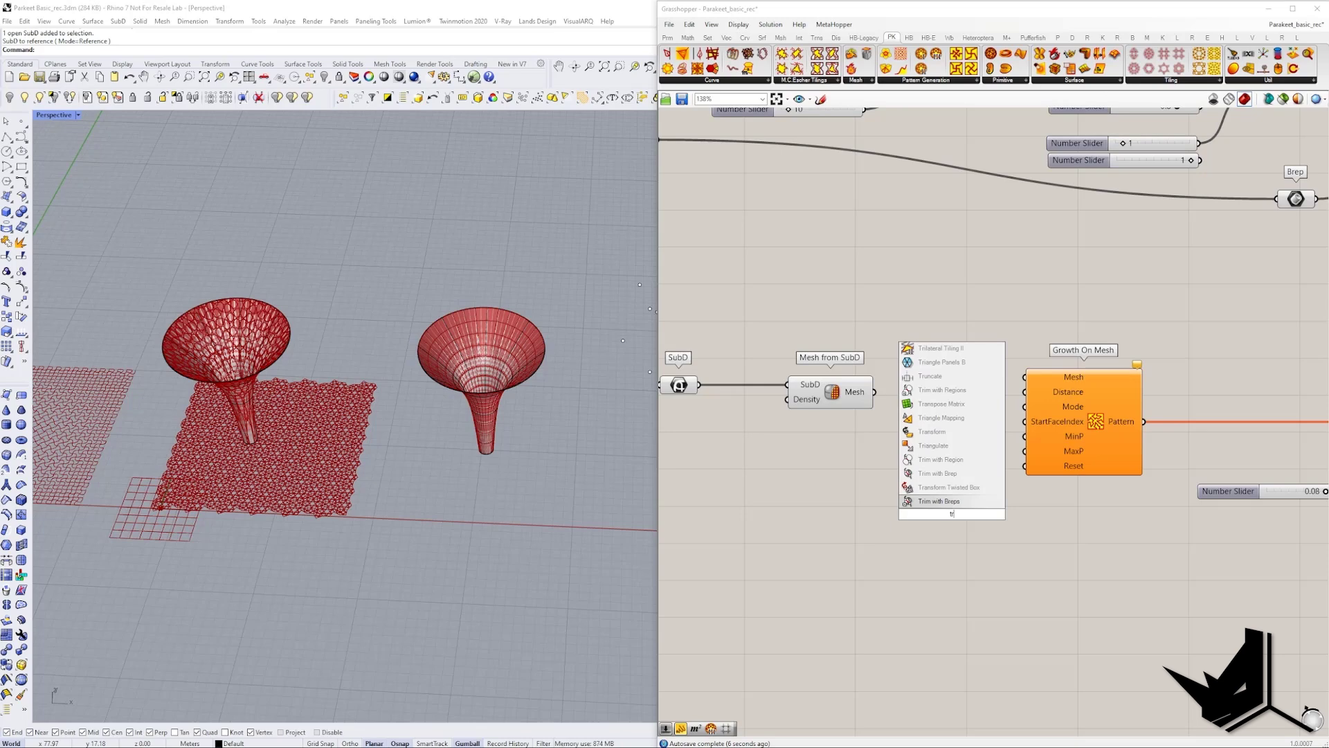
text(igger)
key(Return)
click(980, 518)
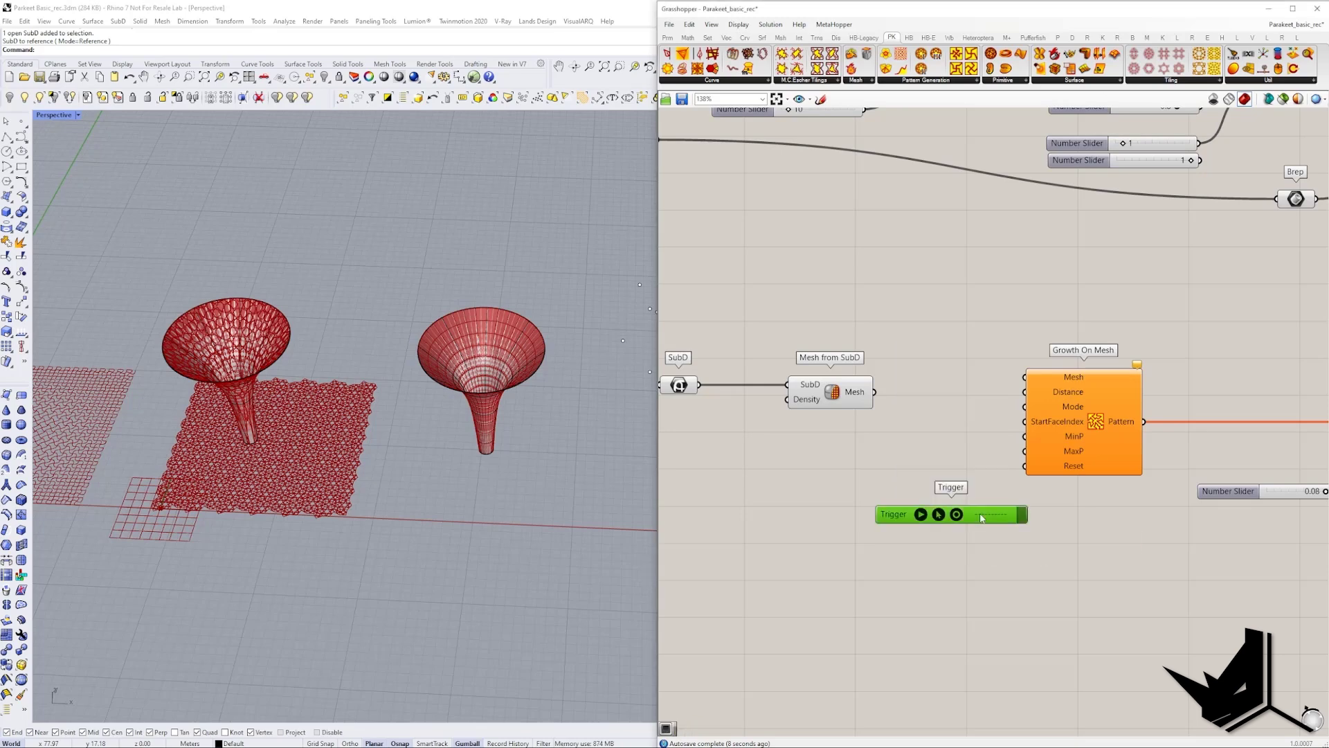
right_click(982, 518)
mouse_move(1025, 548)
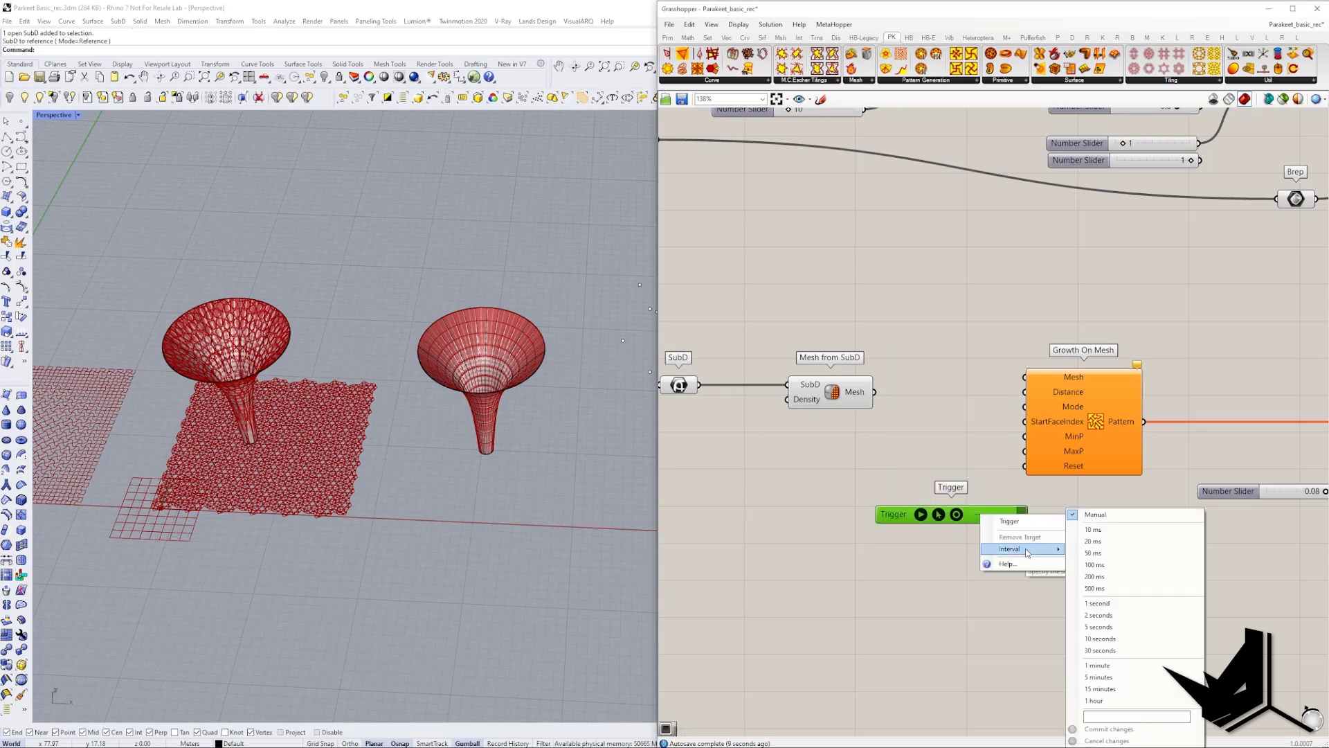
click(1093, 552)
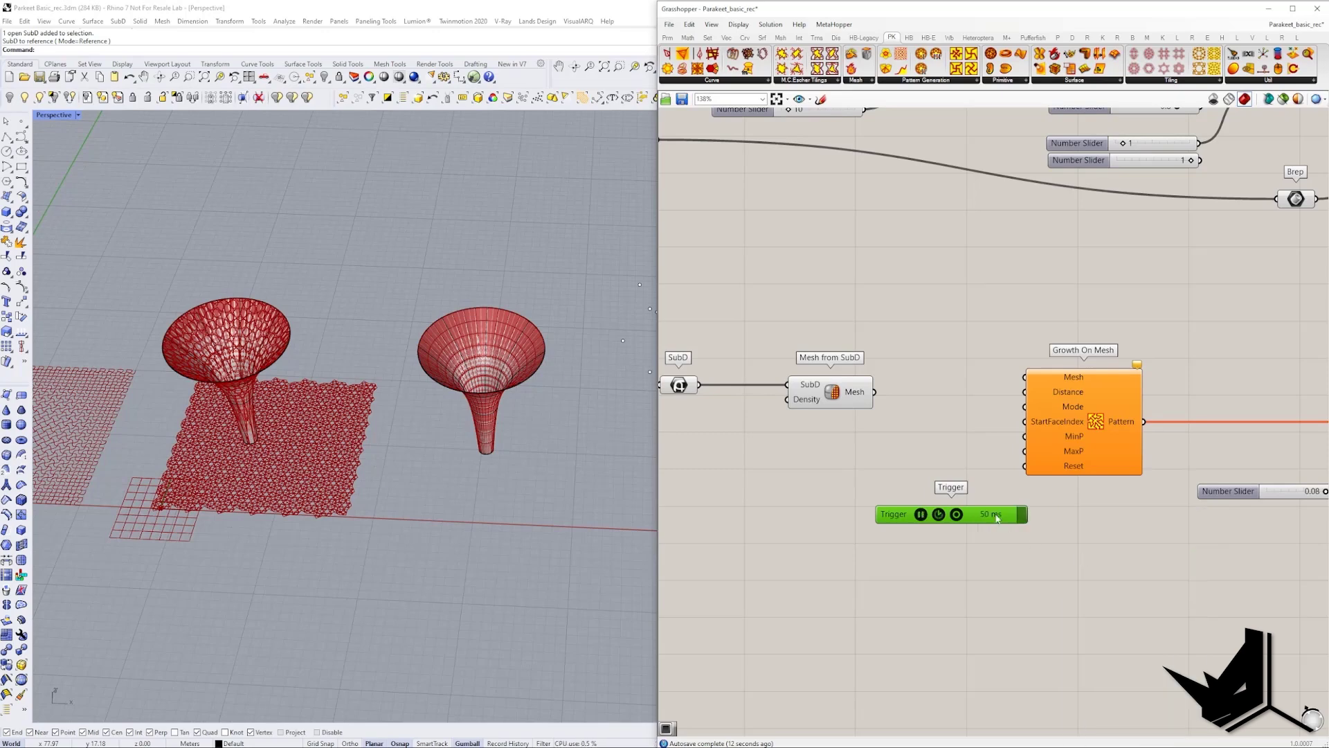
drag(983, 518, 1060, 446)
drag(963, 521, 961, 533)
Step: Add a Button wired to Growth On Mesh's Reset input and connect Mesh from SubD's output to its Mesh input
double_click(900, 446)
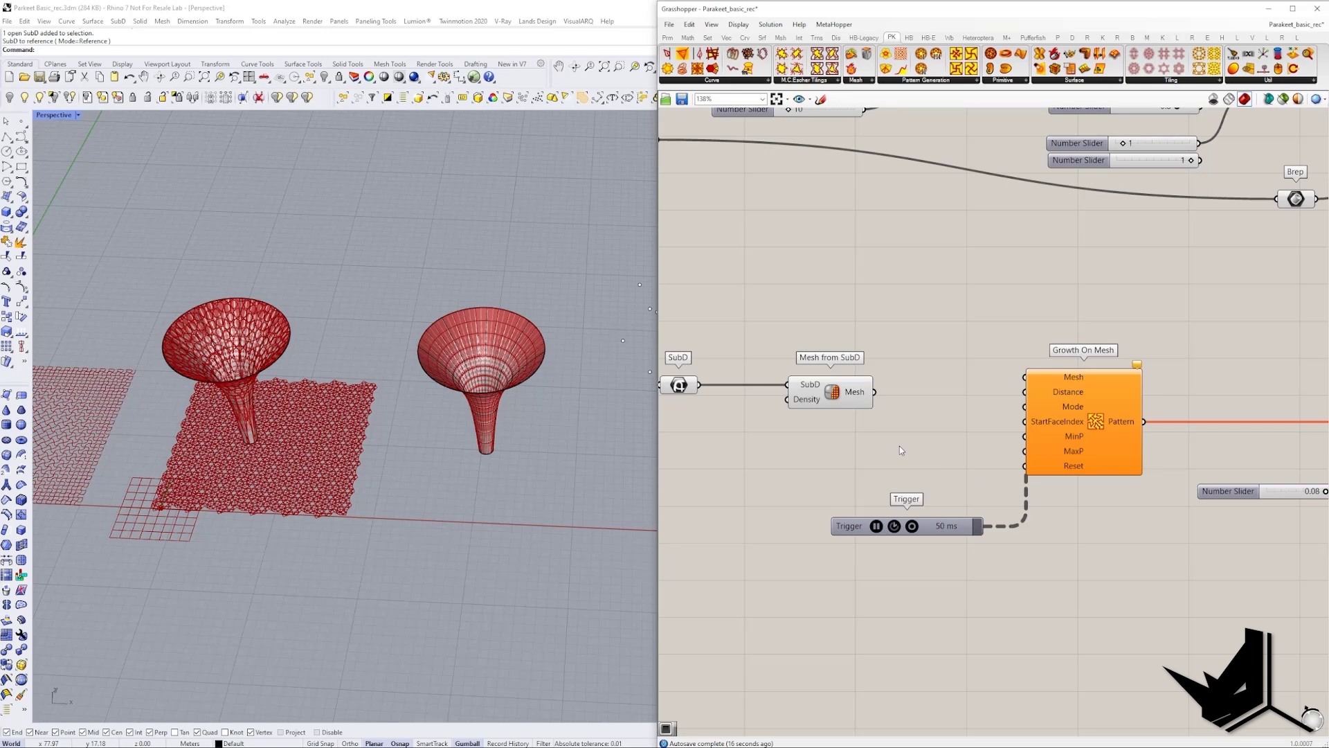
text(button)
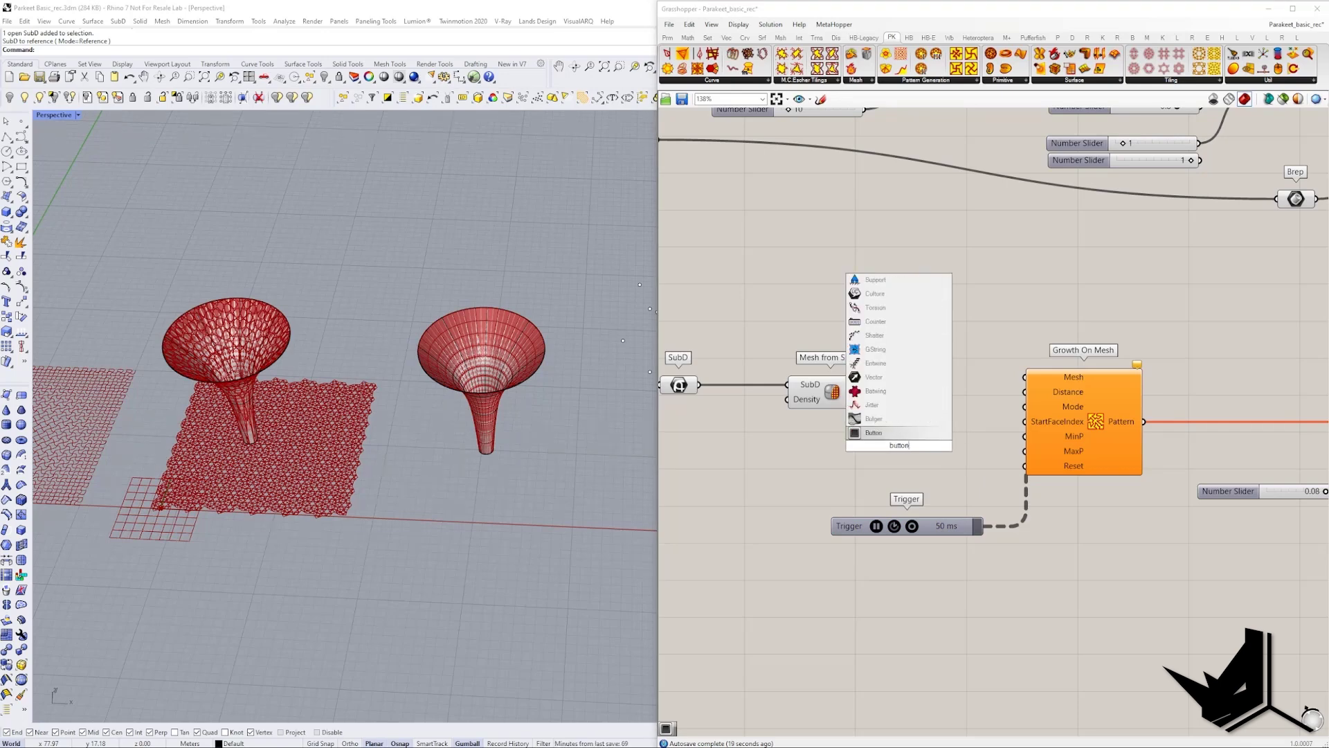
key(Return)
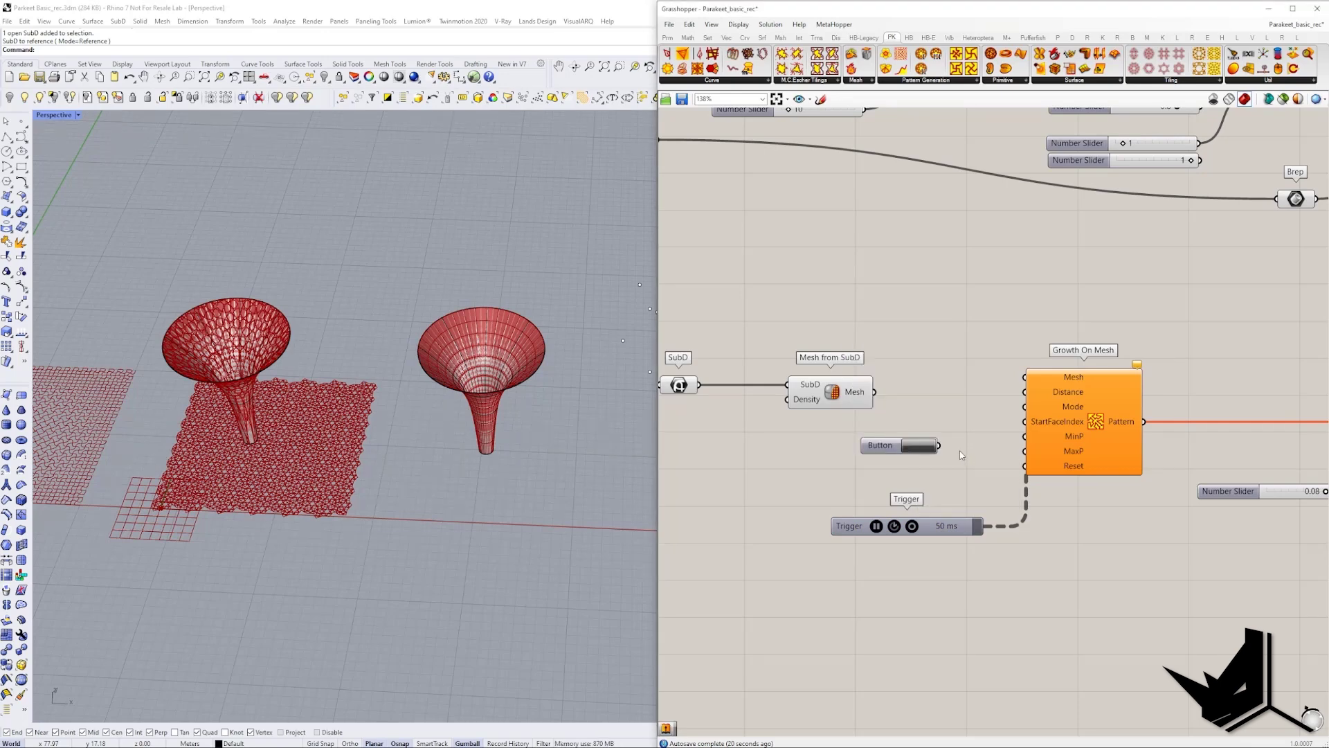
drag(876, 448, 883, 468)
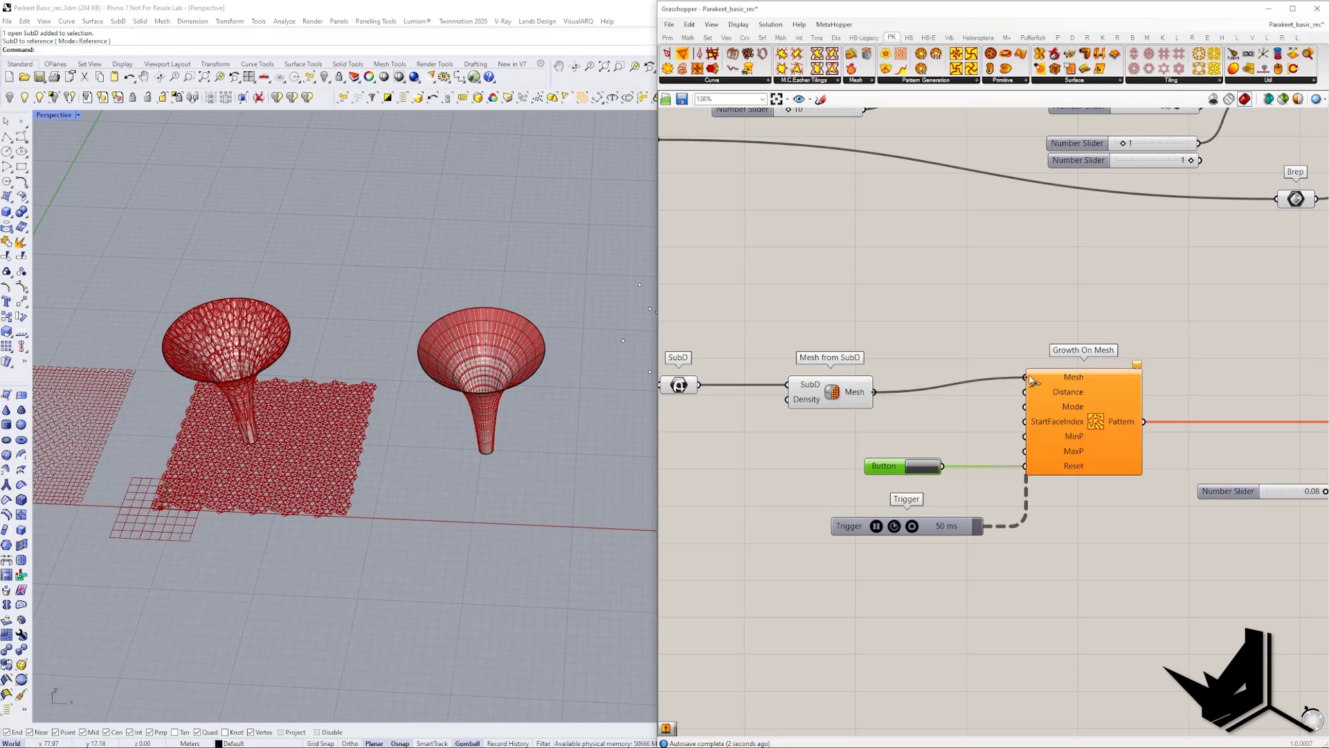
Step: Hide the second SubD funnel in Rhino so only its Grasshopper geometry remains
right_drag(488, 406, 406, 396)
scroll(405, 396, up, 8)
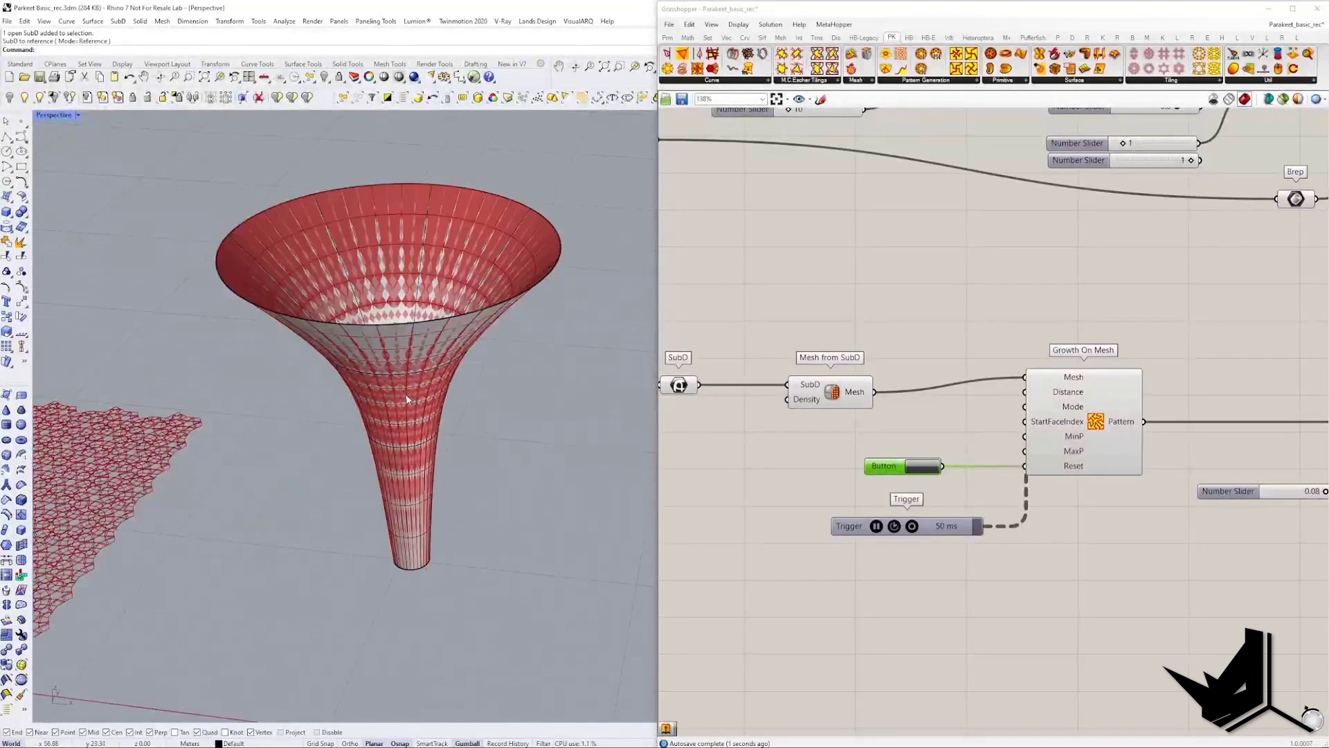
click(408, 365)
text(Hide)
key(Return)
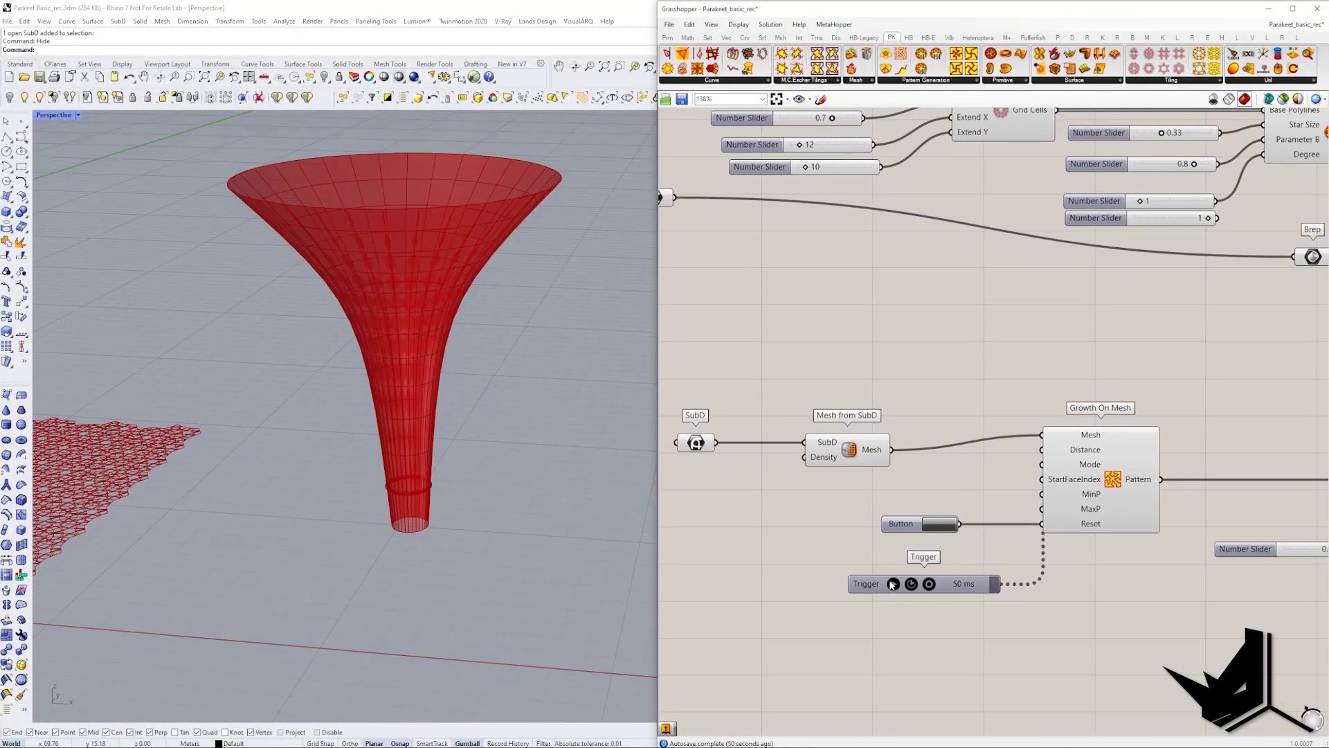
Step: Turn off the preview of the Mesh from SubD component and of the SubD parameter feeding it
right_drag(880, 468, 910, 475)
right_click(880, 452)
click(916, 478)
scroll(827, 454, down, 2)
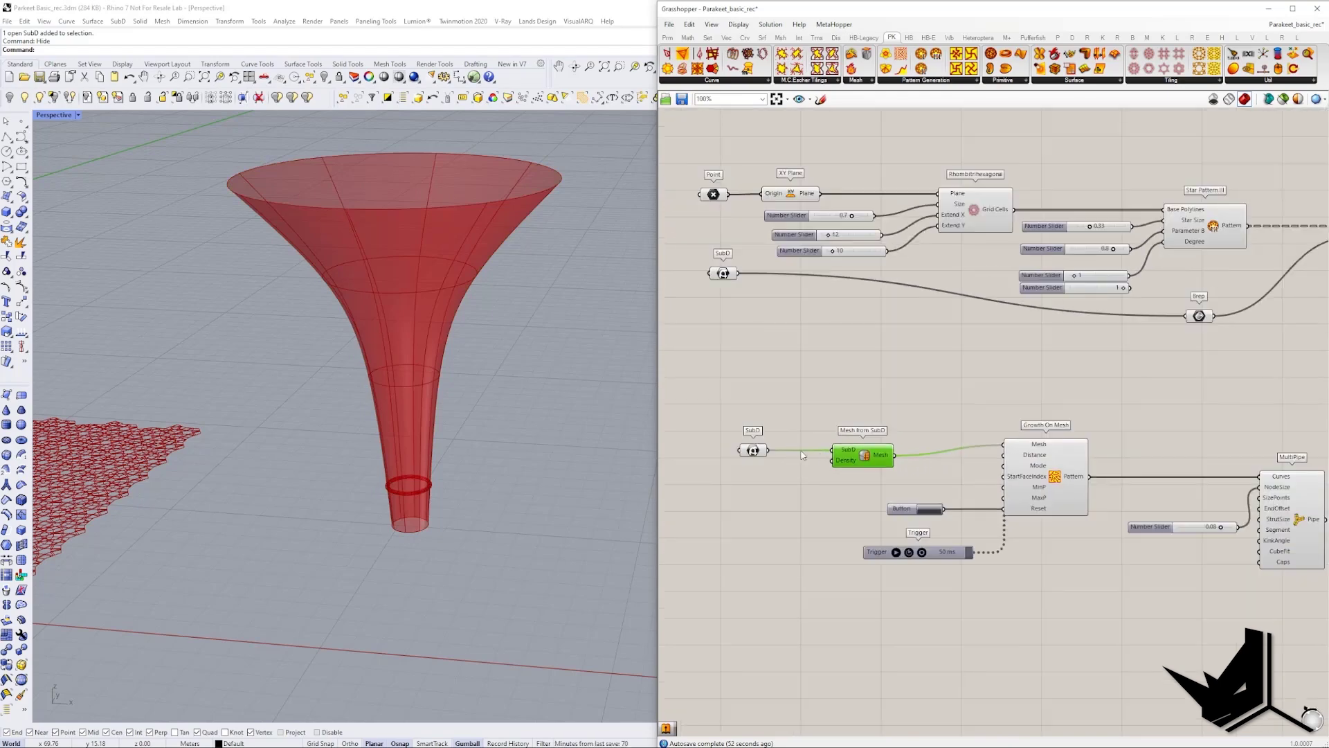
scroll(764, 451, up, 2)
click(752, 449)
right_click(752, 450)
click(792, 468)
scroll(1046, 493, down, 3)
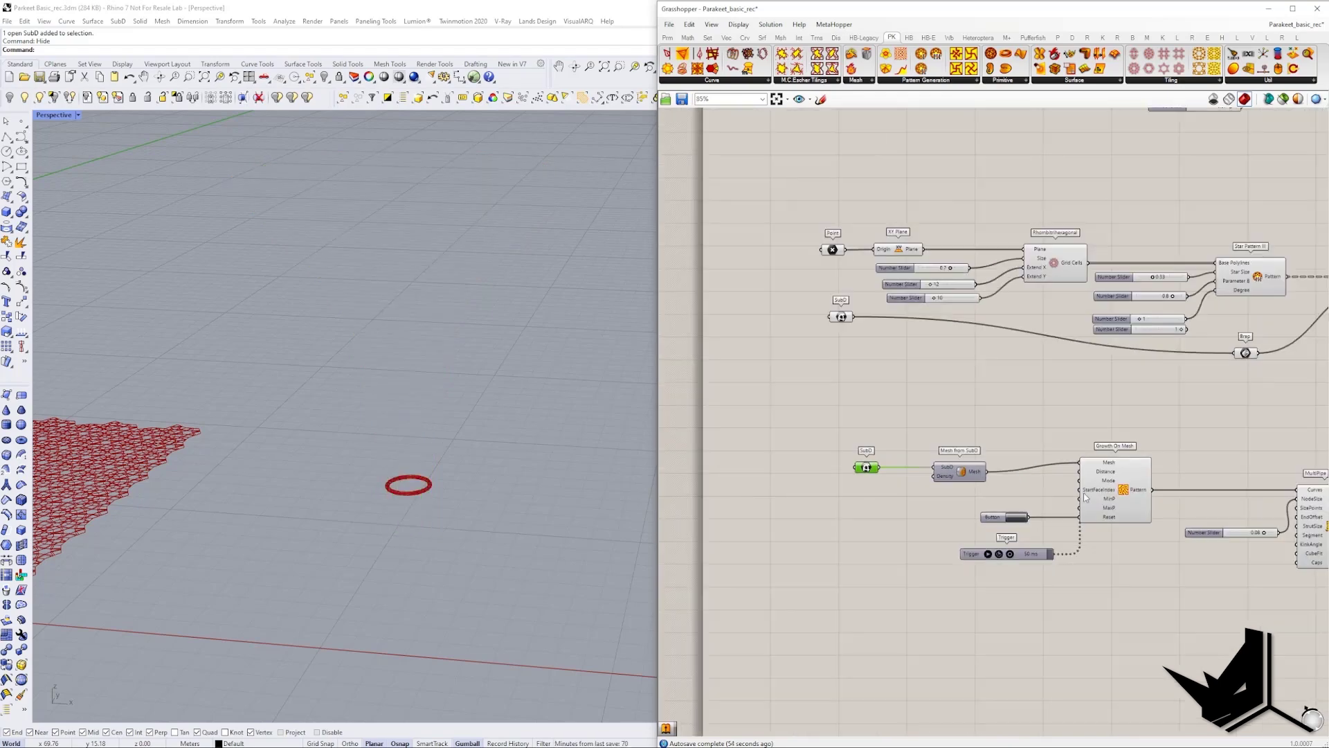
Step: Select Growth On Mesh and start its 50 ms Trigger to grow the piped pattern up the funnel
right_drag(1119, 493, 966, 486)
scroll(966, 484, up, 2)
click(969, 483)
right_drag(868, 485, 931, 487)
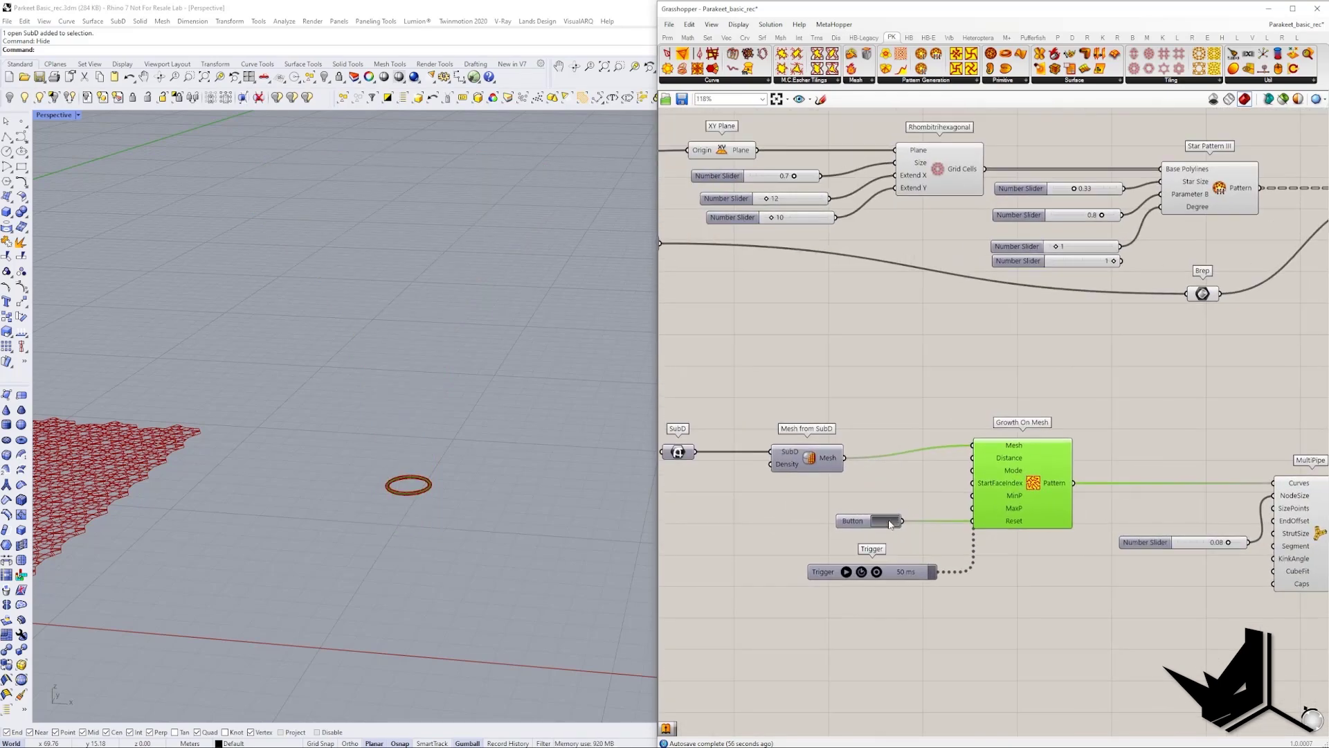
click(846, 573)
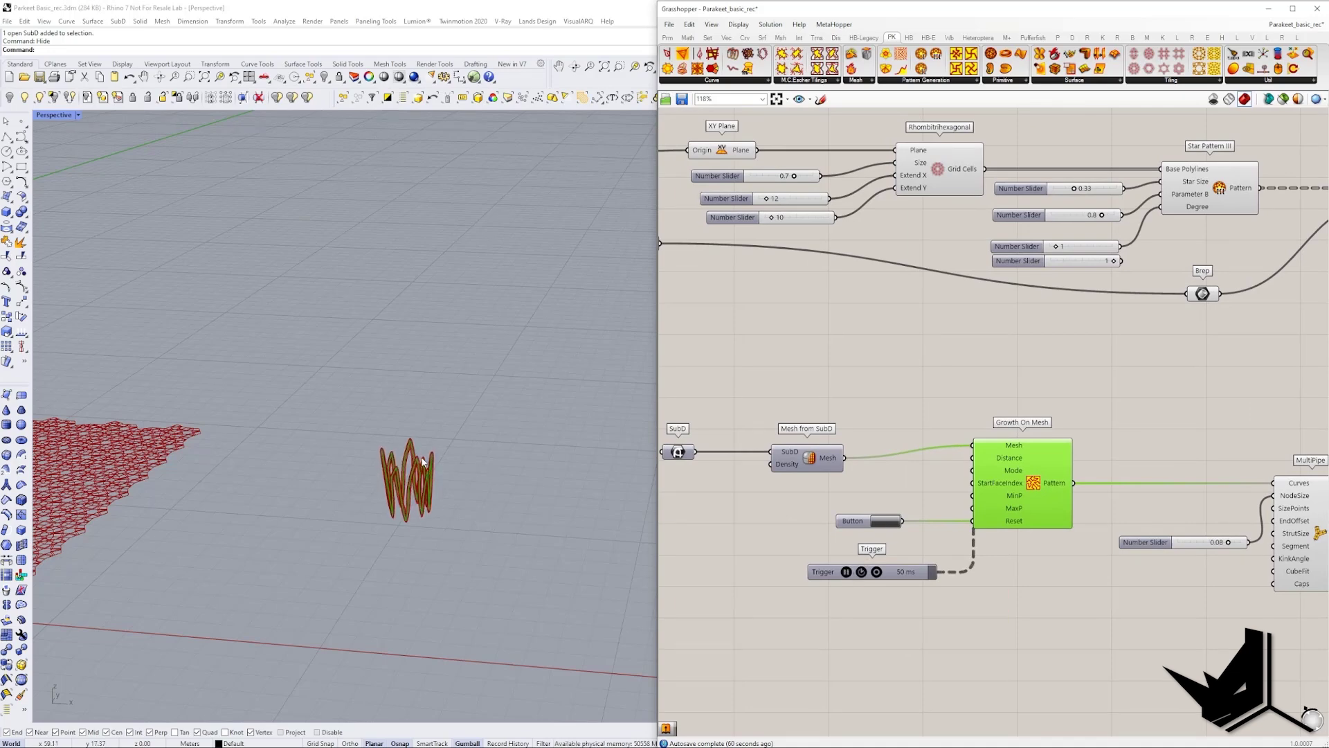
right_drag(430, 468, 467, 466)
right_drag(454, 419, 458, 450)
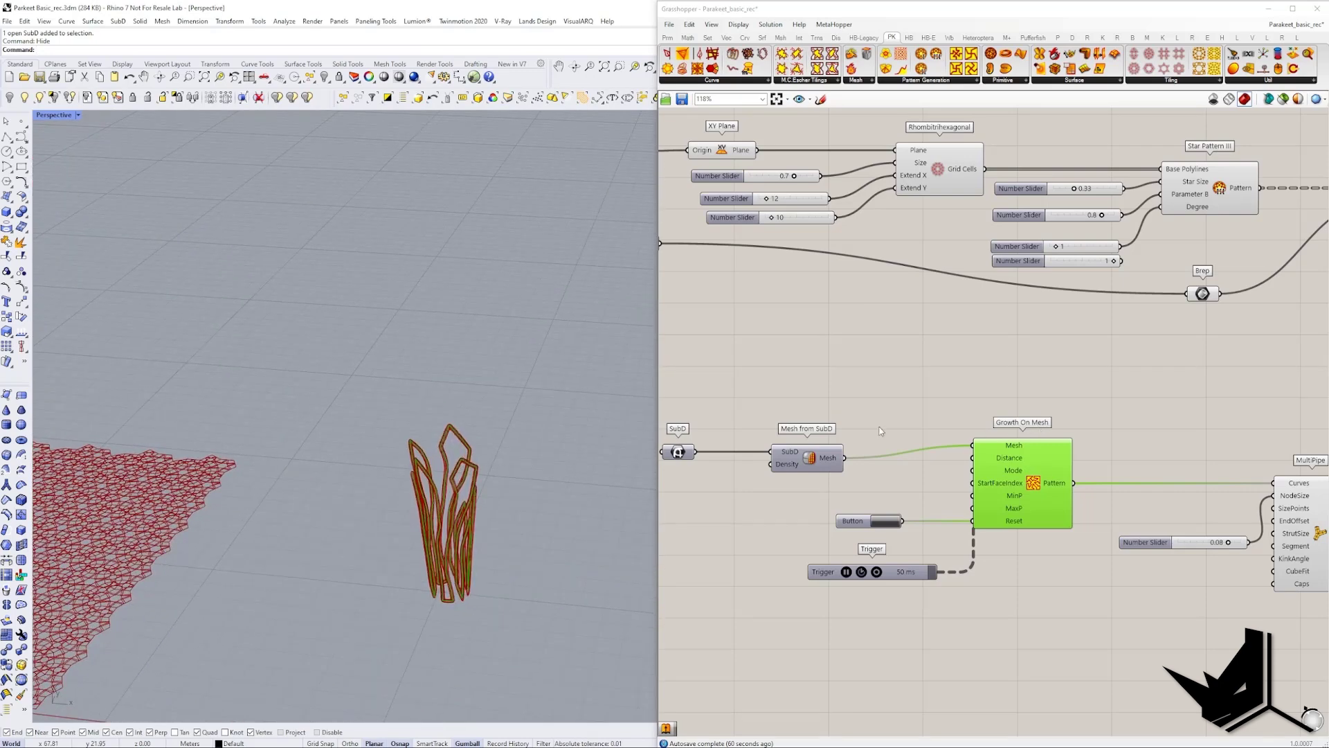
right_drag(445, 437, 529, 357)
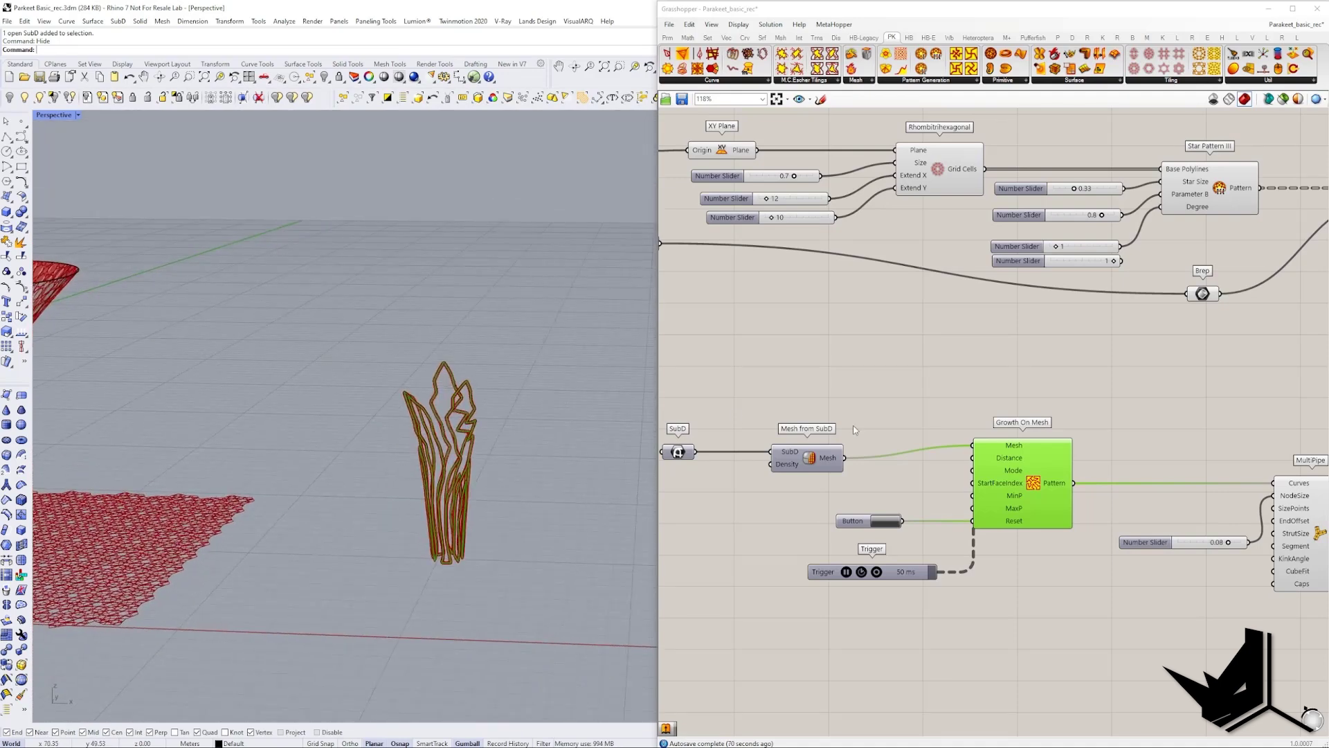
Step: Turn the Mesh from SubD preview back on and examine the pattern growing over the funnel mesh
right_drag(886, 402, 764, 388)
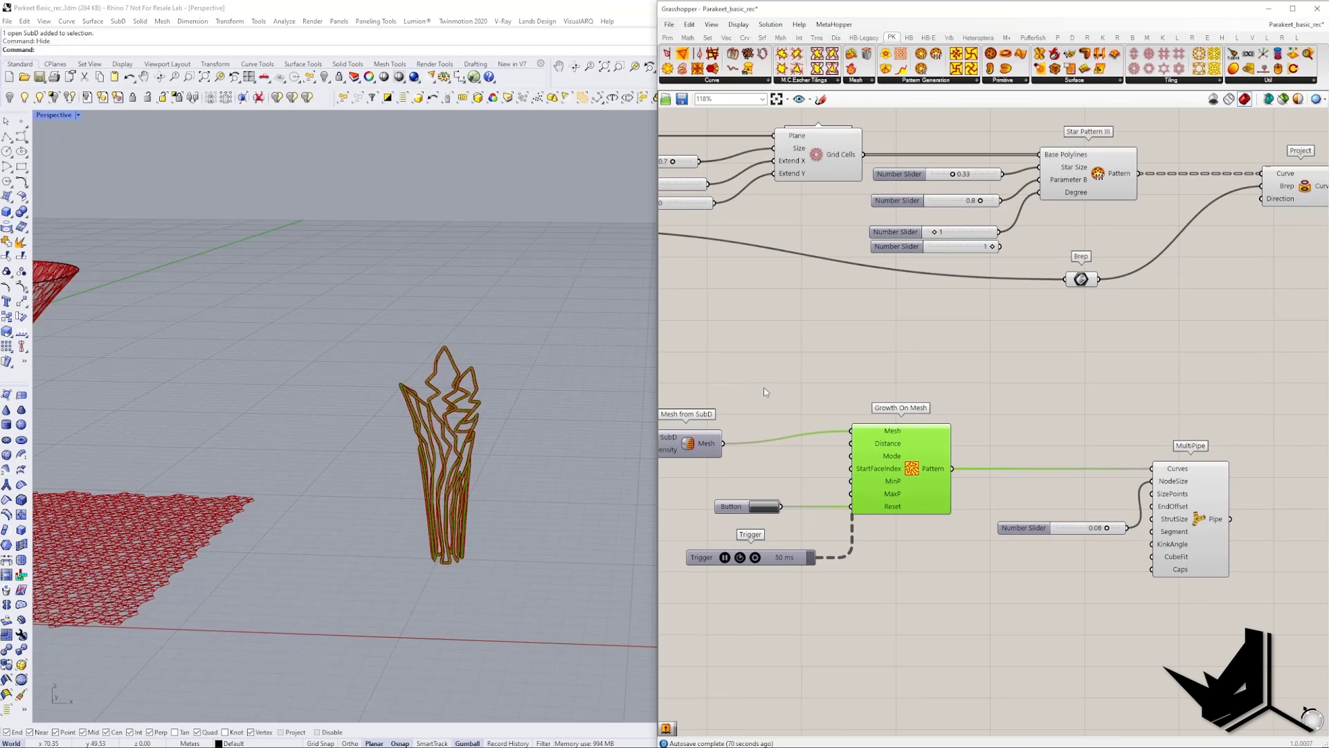
click(692, 446)
right_click(691, 447)
click(709, 463)
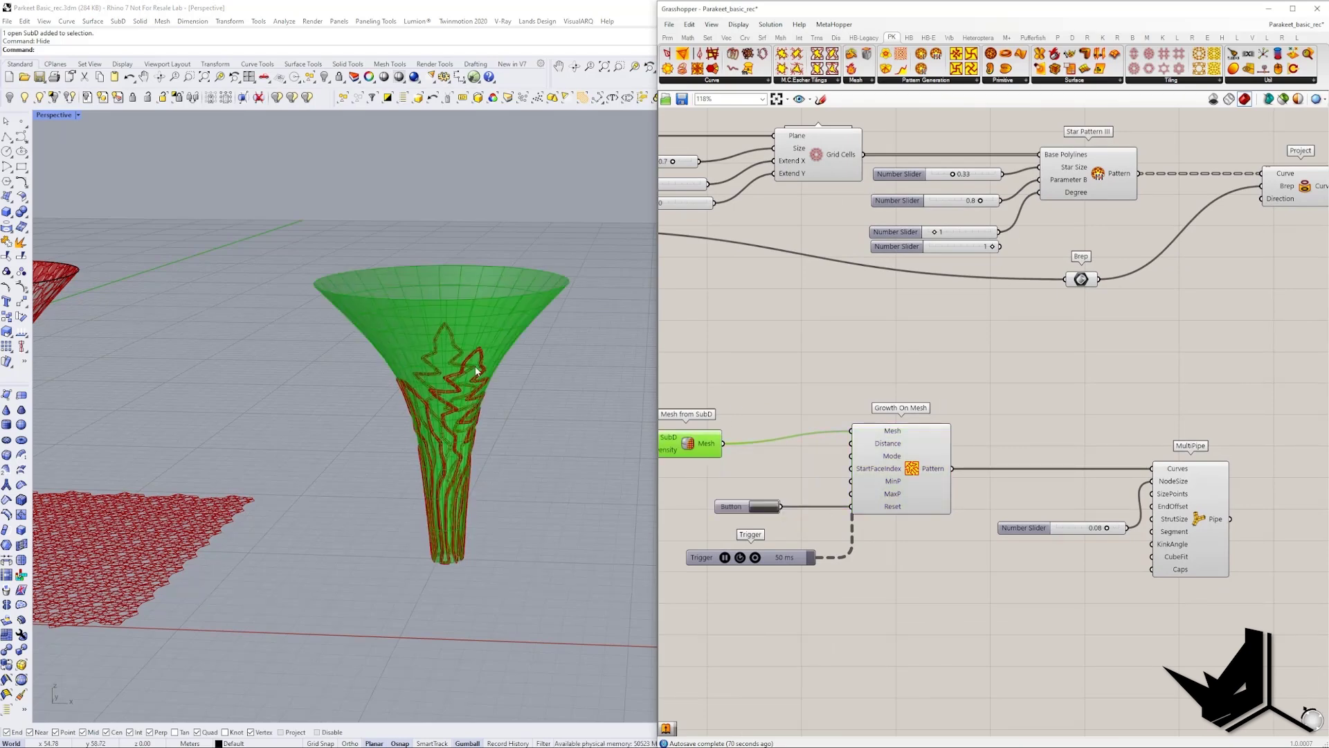
shift+right_drag(432, 337, 463, 292)
scroll(462, 291, up, 2)
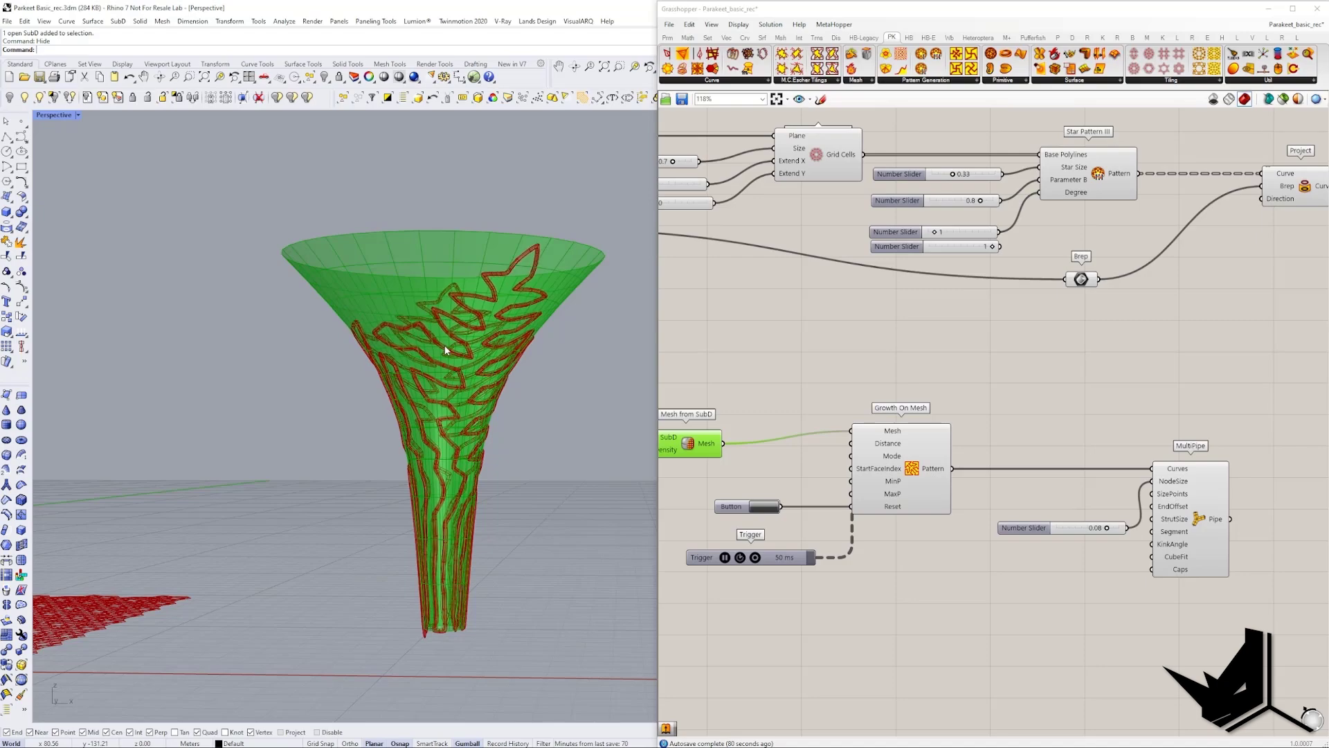
right_drag(448, 360, 523, 357)
scroll(756, 410, down, 2)
right_drag(756, 409, 978, 458)
scroll(825, 442, up, 1)
Step: Bring the hidden second SubD funnel back into view with Show Selected
click(42, 99)
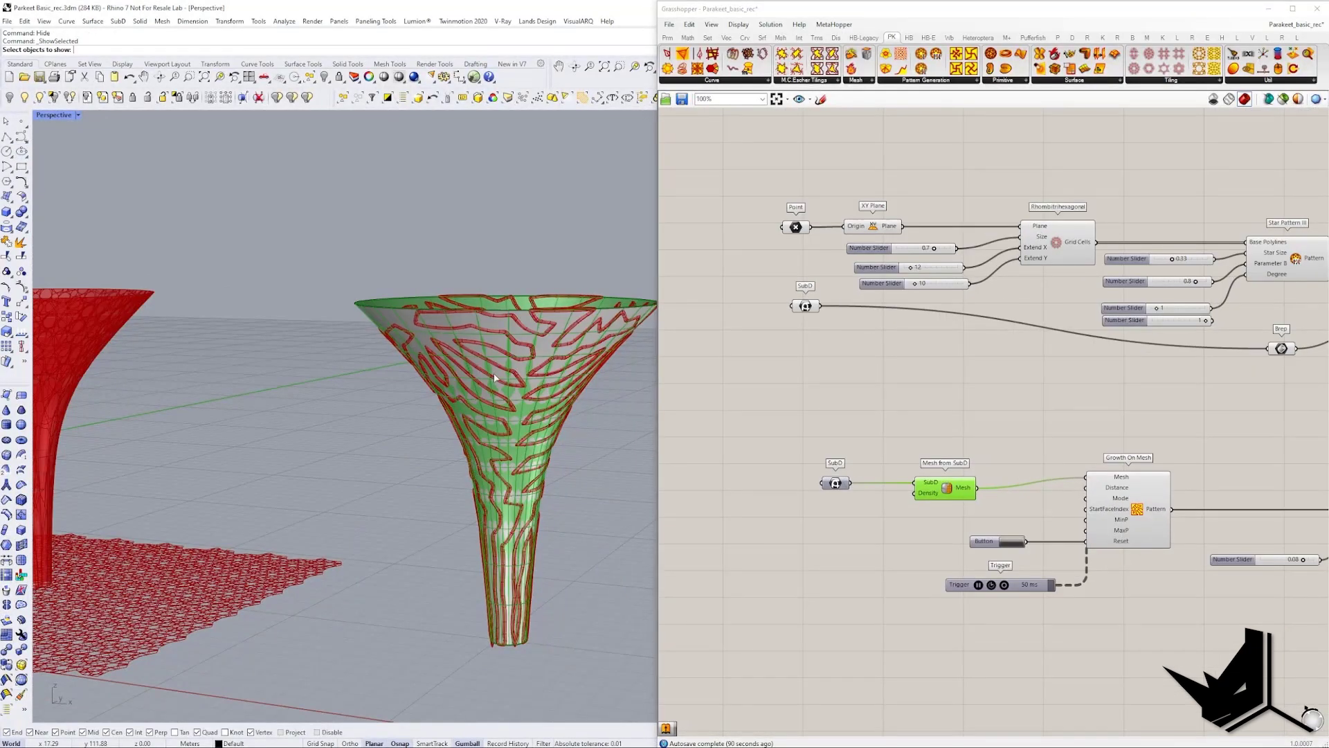
click(618, 315)
right_click(621, 311)
shift+right_drag(510, 409, 423, 402)
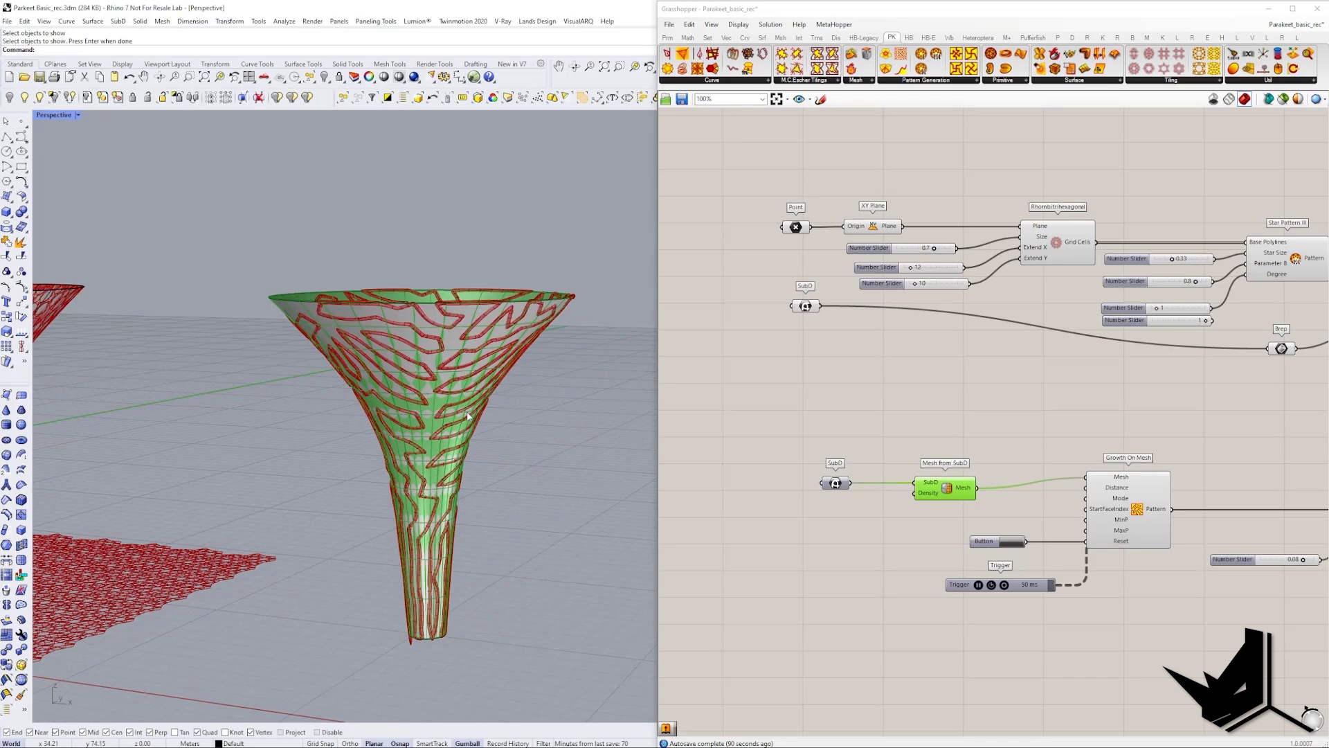
Step: In flat SubD display, scale the edge loop below the second funnel's rim inward, and restore smooth display
key(Tab)
ctrl+shift+drag(280, 360, 547, 428)
right_drag(502, 398, 465, 404)
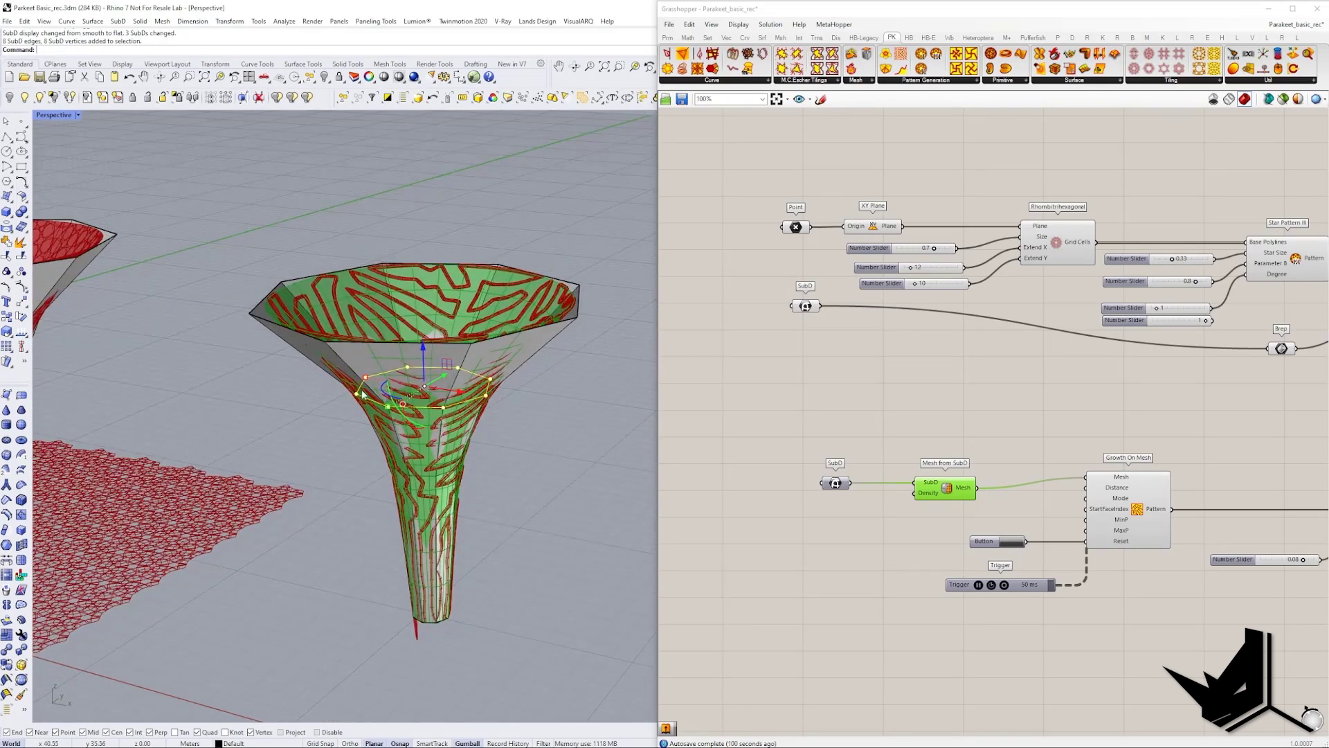
drag(365, 381, 380, 384)
mouse_move(444, 421)
right_down()
mouse_move(458, 388)
mouse_move(457, 407)
right_up()
click(421, 332)
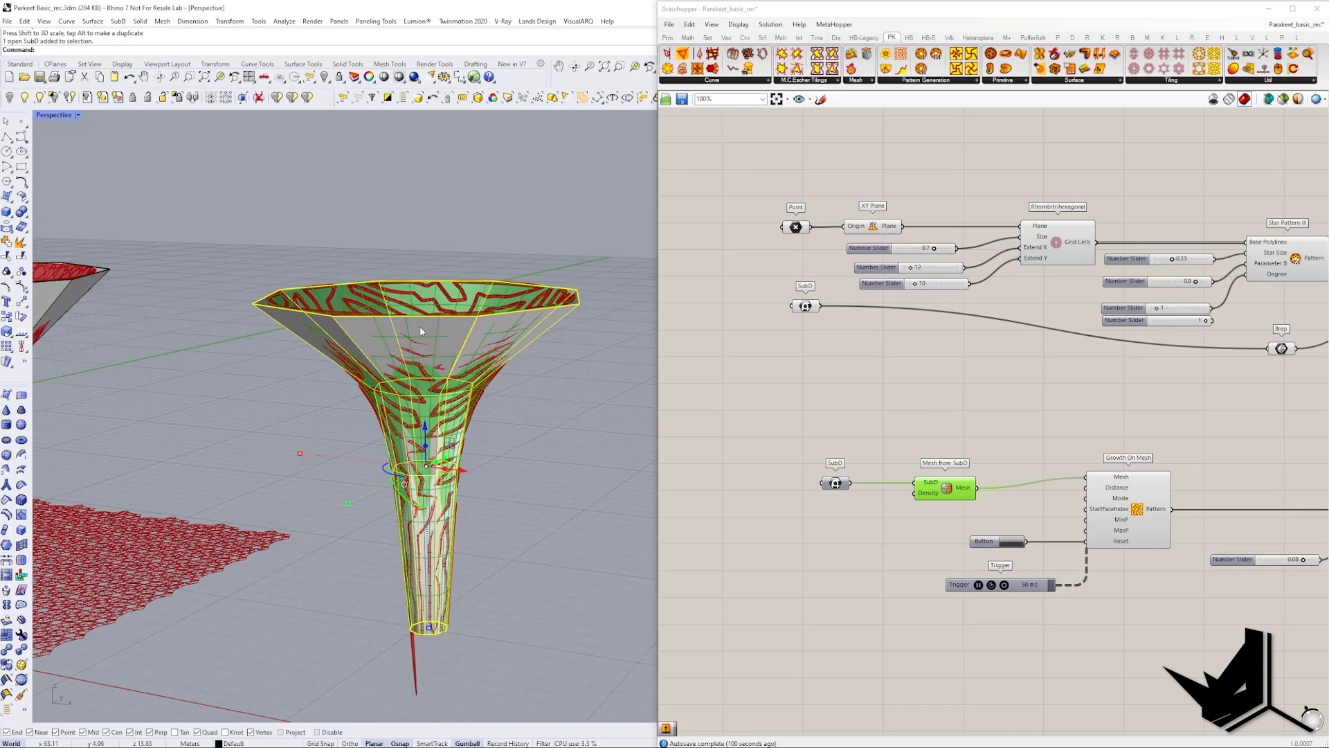
key(Tab)
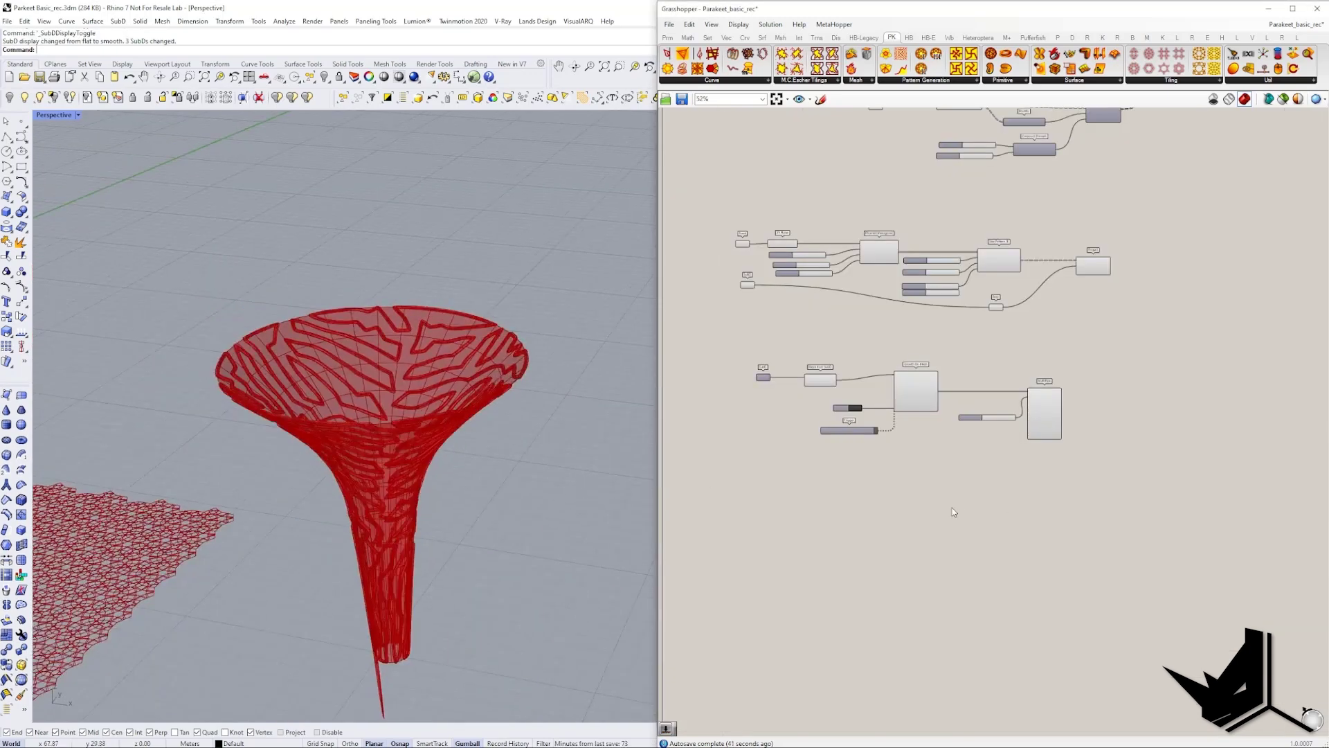
Step: Add Parakeet's Flow Path component below the Growth On Mesh group
scroll(888, 460, up, 4)
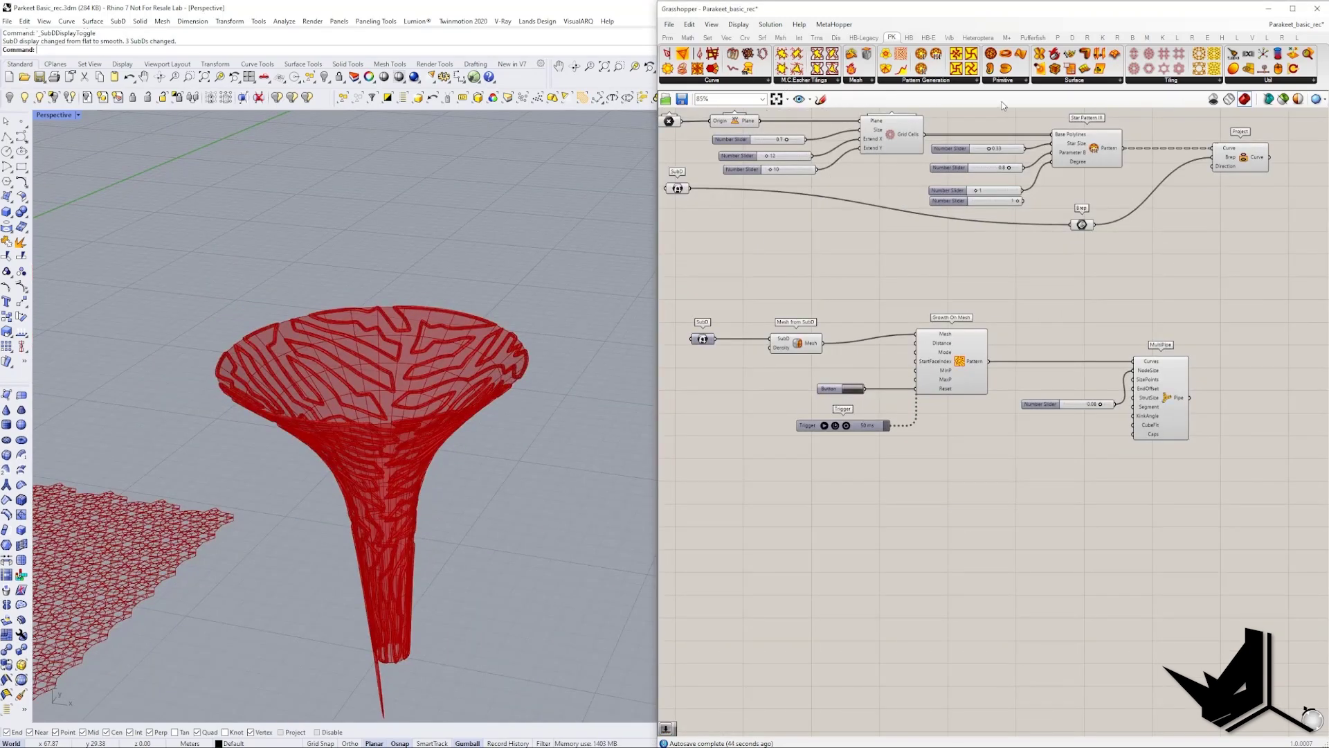
click(939, 82)
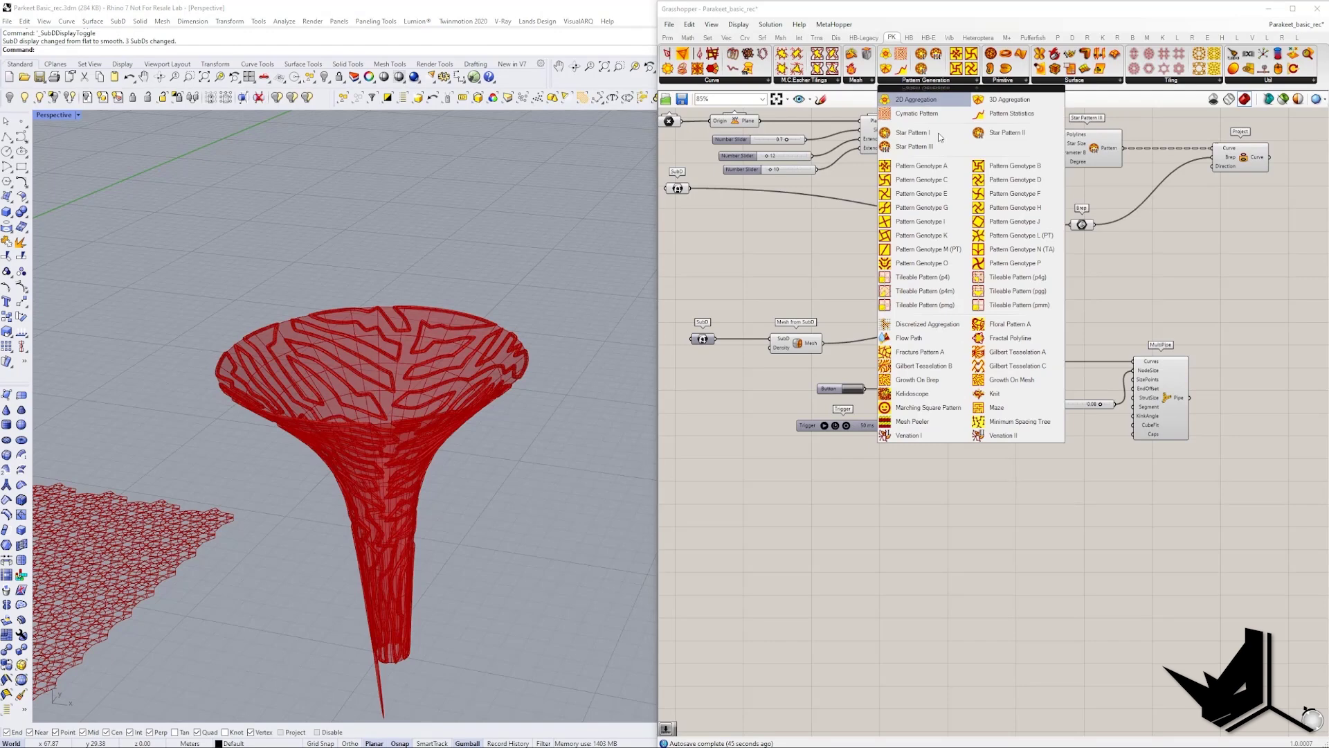
click(922, 355)
click(860, 547)
right_drag(860, 547, 861, 457)
drag(831, 460, 975, 464)
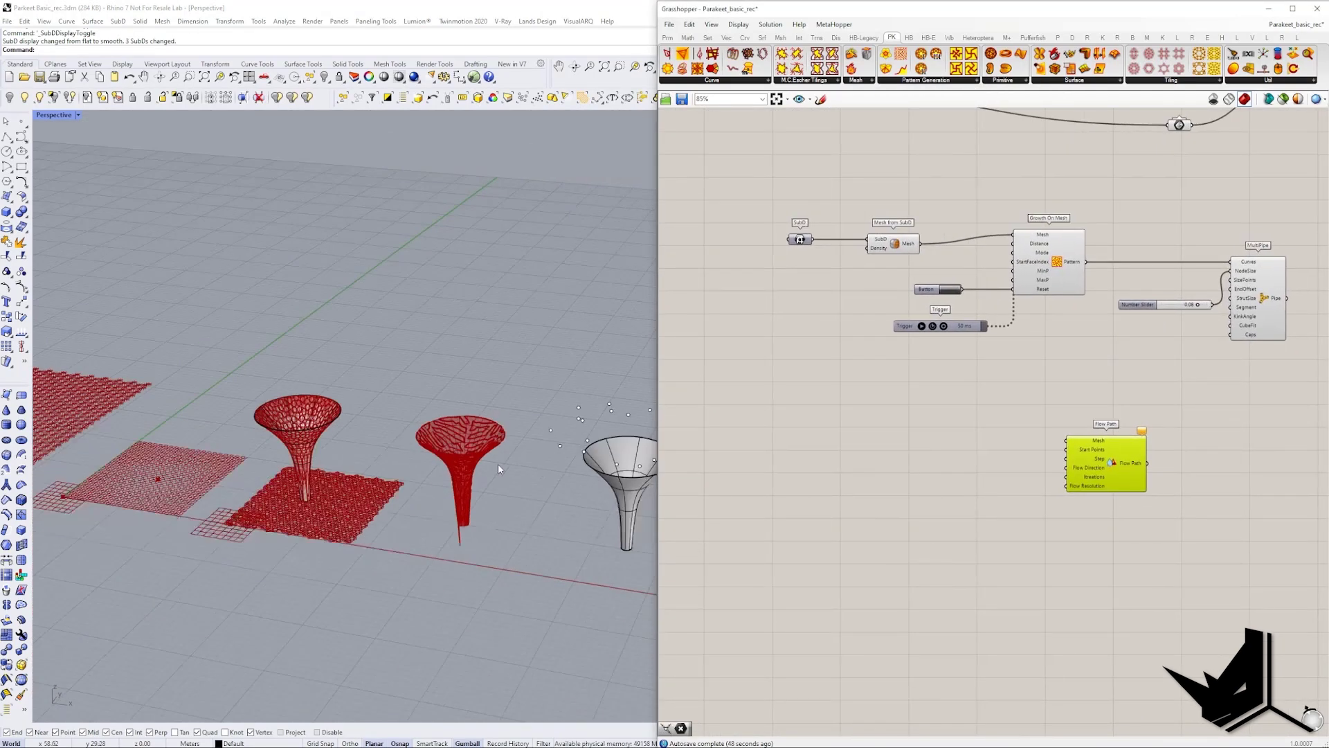
Step: Duplicate the SubD parameter and its Mesh from SubD component into the empty area beside Flow Path
shift+right_drag(499, 469, 347, 446)
scroll(347, 445, up, 8)
click(895, 463)
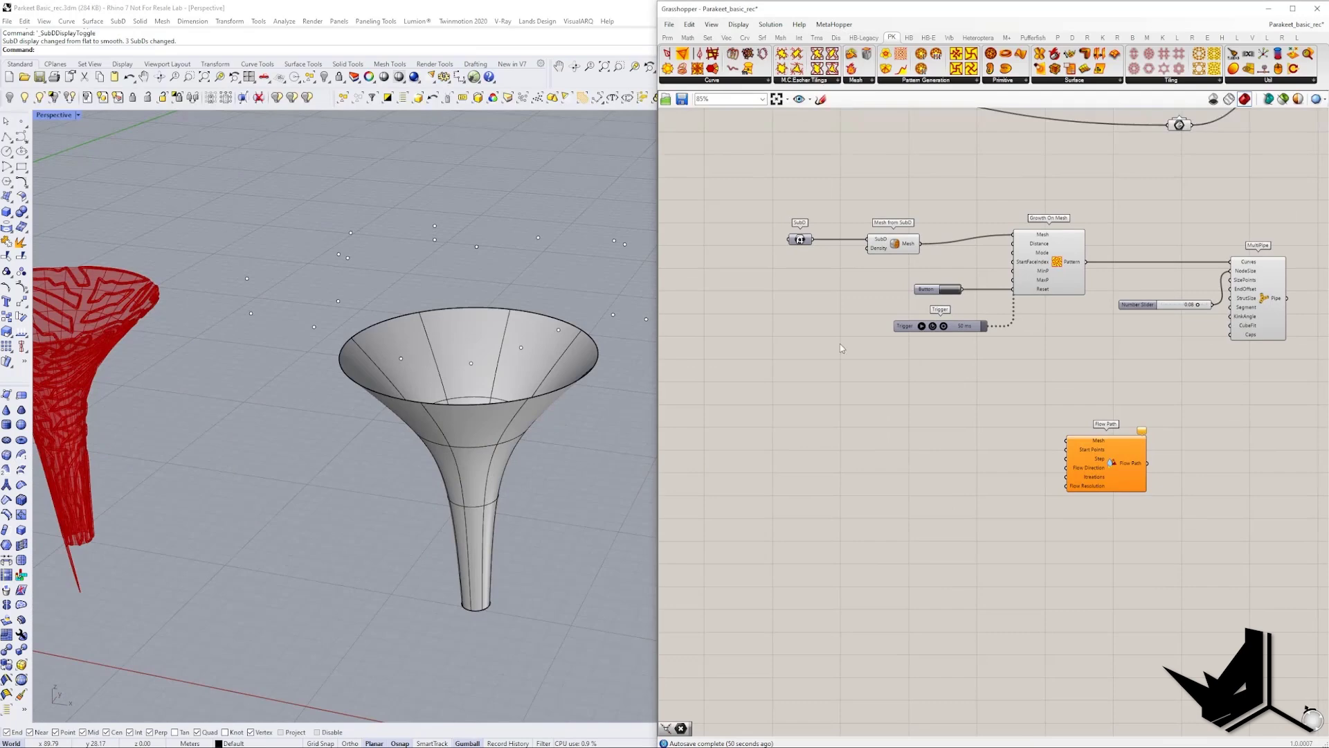
drag(733, 196, 955, 283)
alt+drag(896, 245, 901, 472)
click(849, 490)
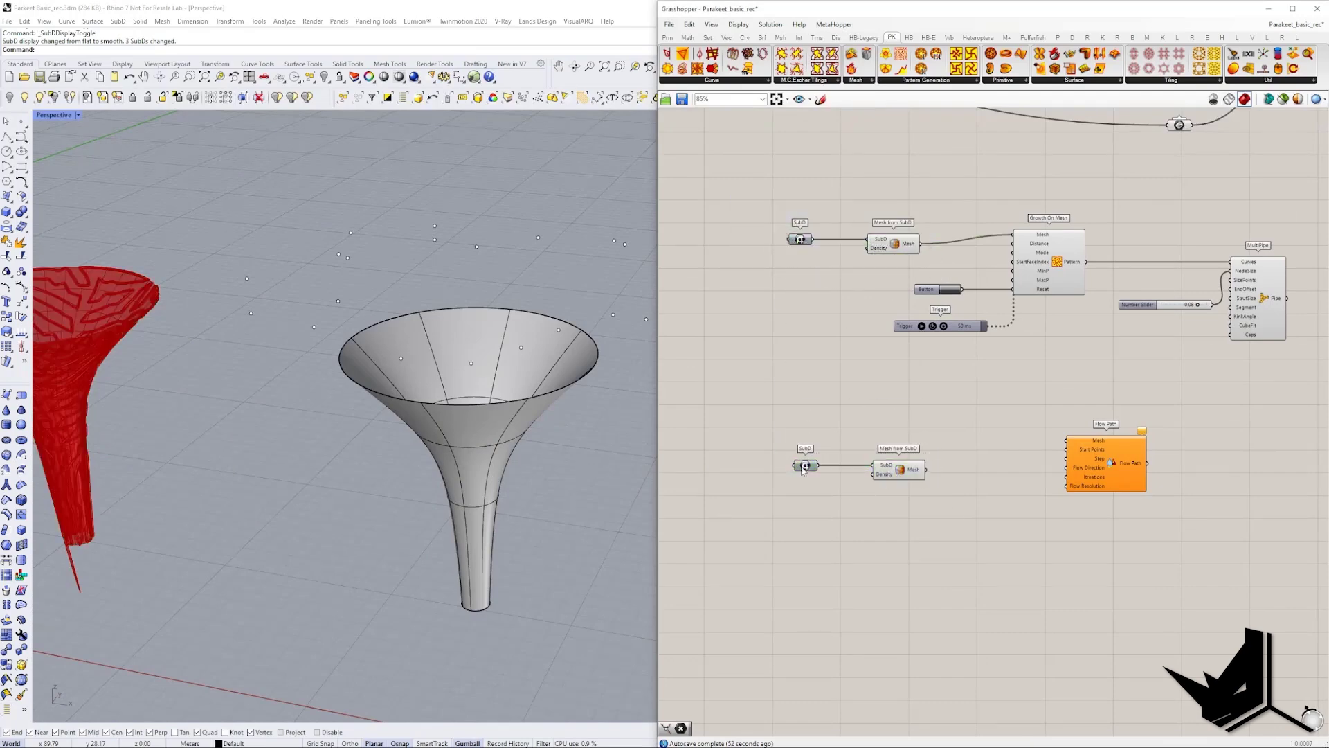
Step: Clear the copied SubD parameter and assign the third, unpatterned funnel to it
right_click(803, 465)
click(861, 636)
click(491, 513)
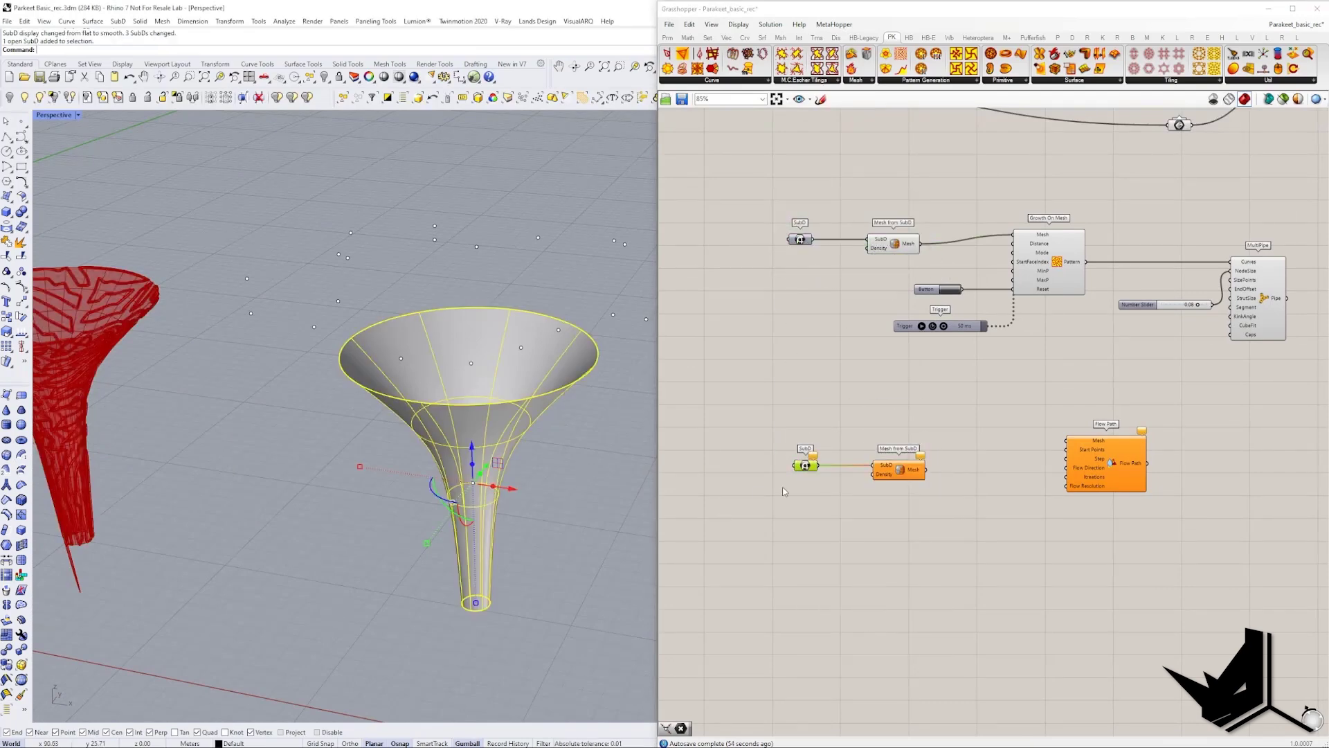
right_click(806, 465)
click(843, 615)
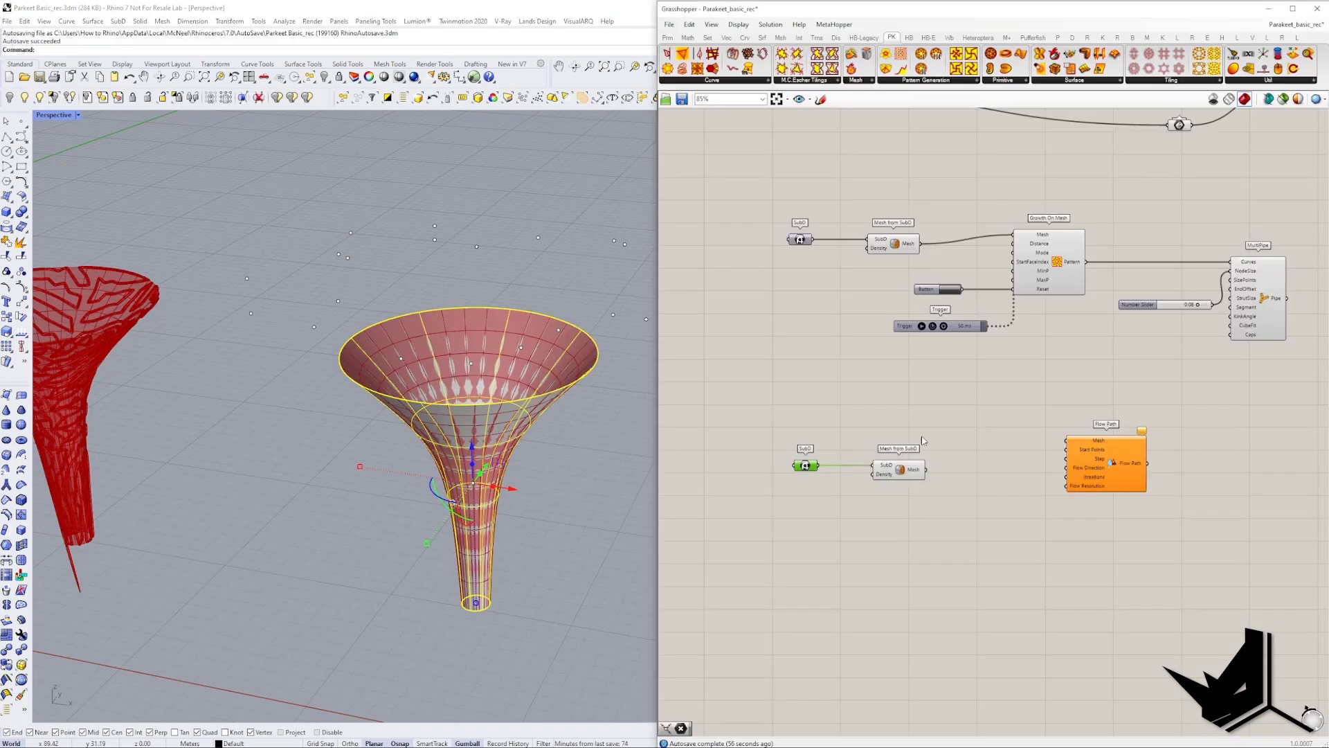
Step: Line up the copied SubD pair with Flow Path and connect Mesh from SubD's output to Flow Path's Mesh input
drag(932, 498, 763, 445)
drag(900, 471, 913, 432)
scroll(1058, 452, up, 2)
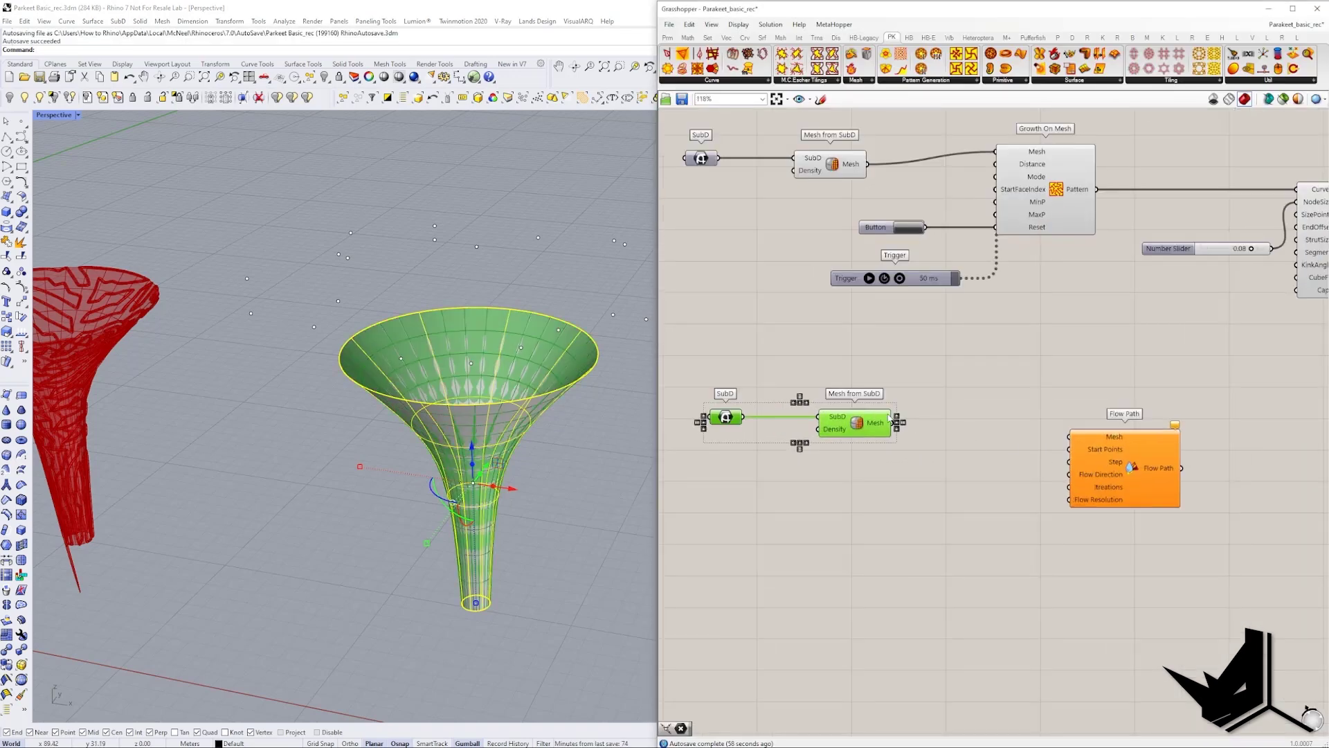
drag(1113, 468, 1111, 454)
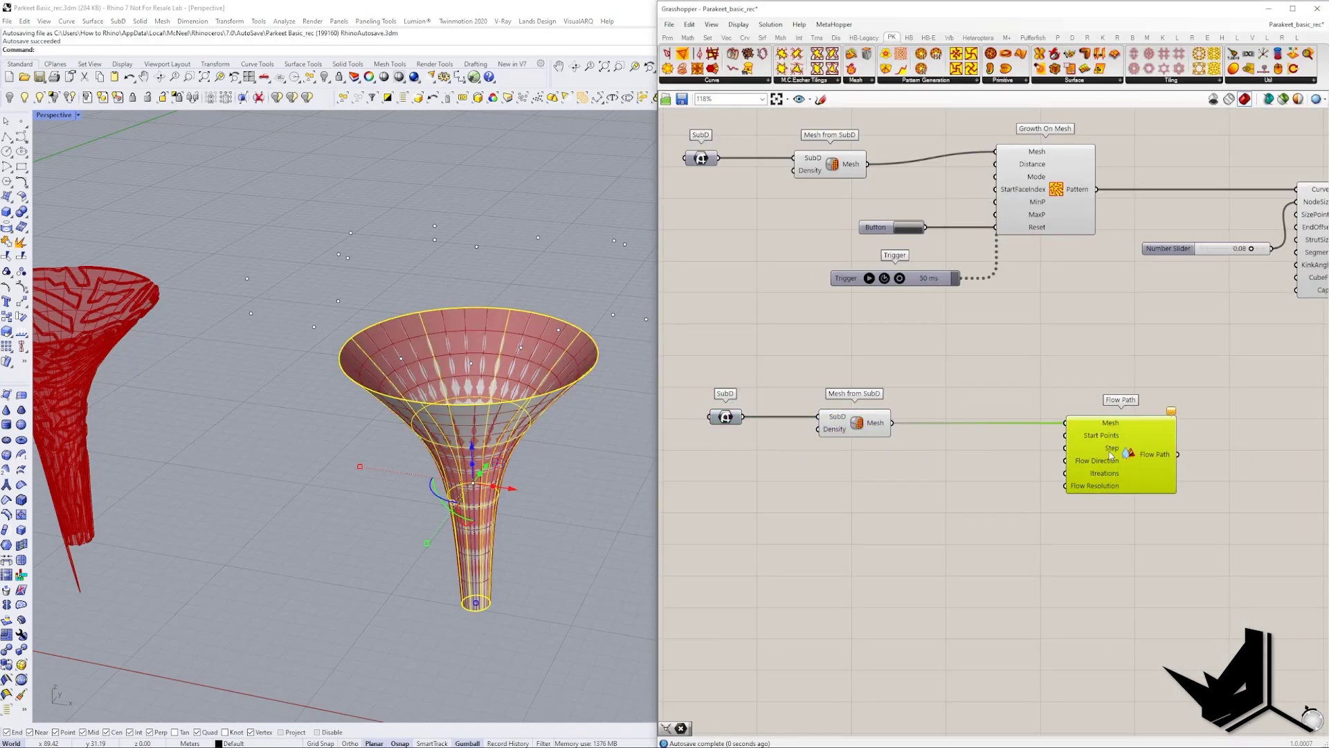
Step: Add a Point parameter below Mesh from SubD and reference all the points floating above the third funnel
click(831, 490)
double_click(831, 487)
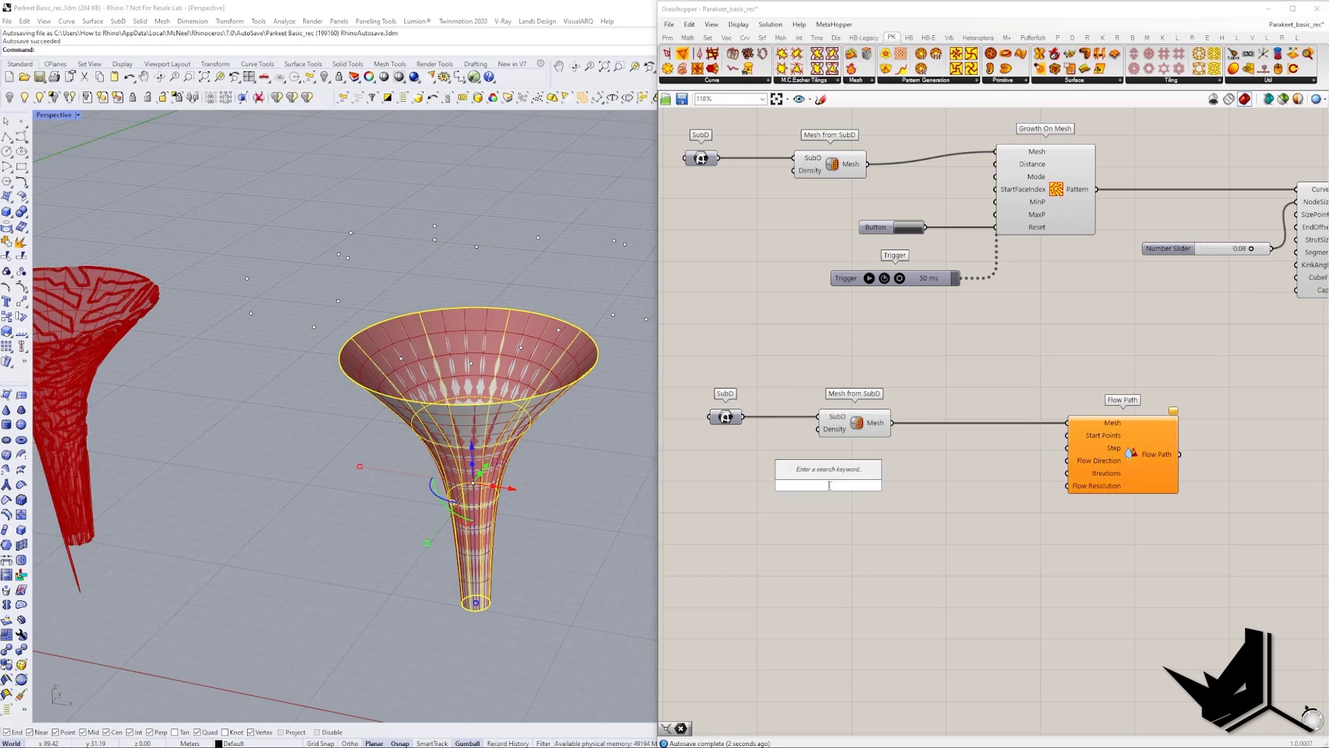
text(point)
key(Return)
right_click(828, 484)
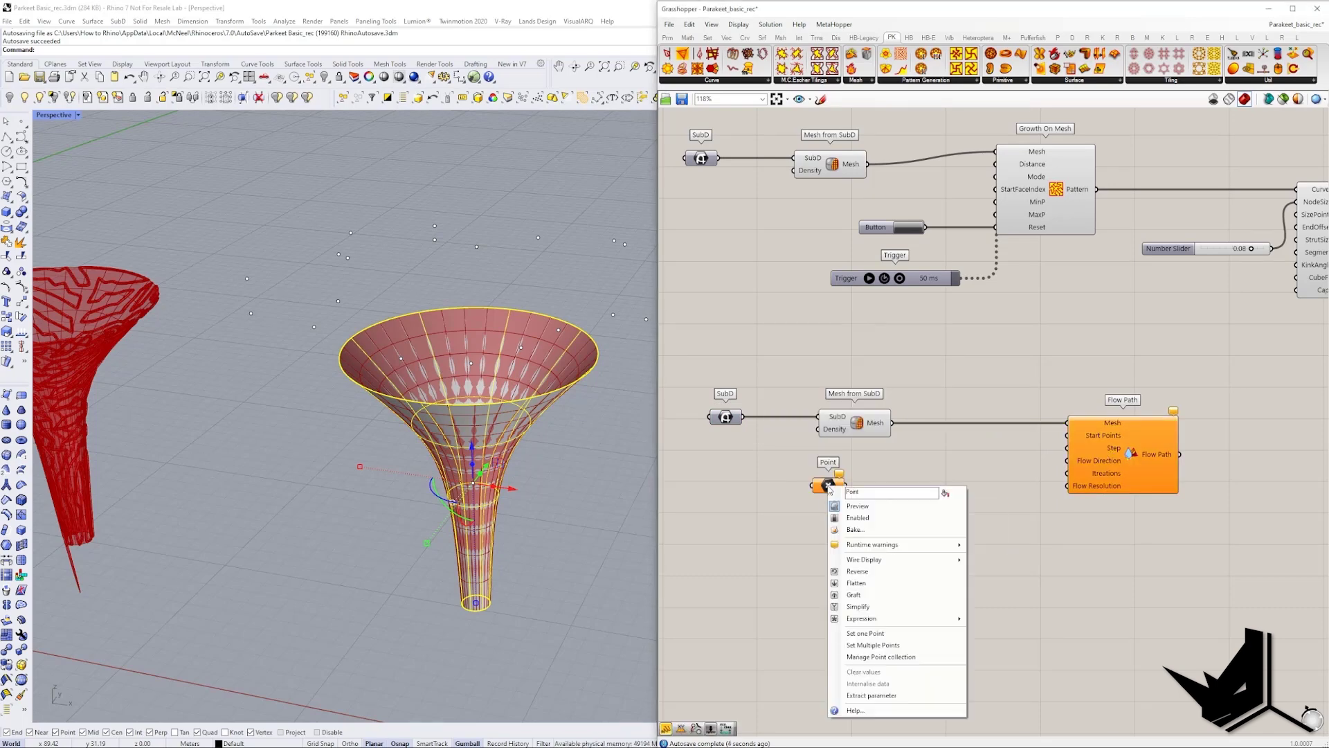
click(856, 633)
mouse_move(504, 400)
right_down()
mouse_move(522, 356)
mouse_move(523, 406)
right_up()
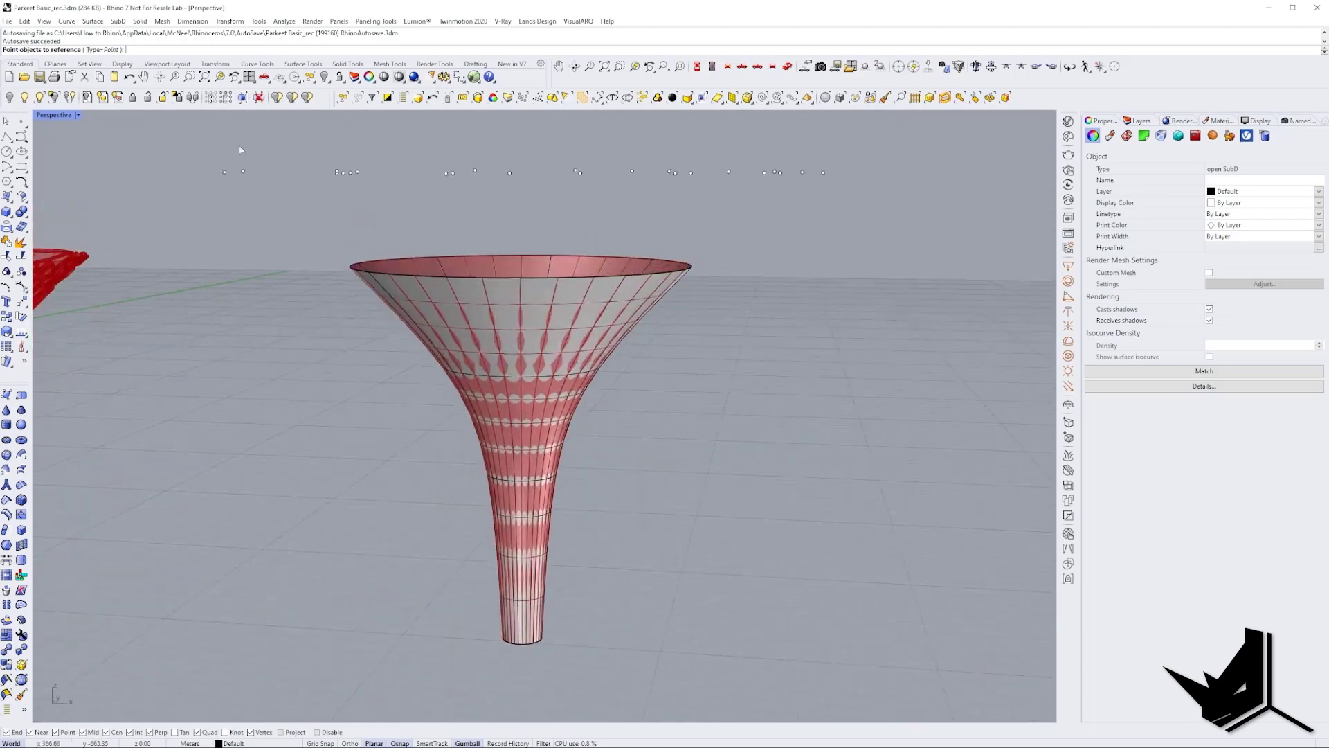
drag(188, 131, 878, 203)
key(Return)
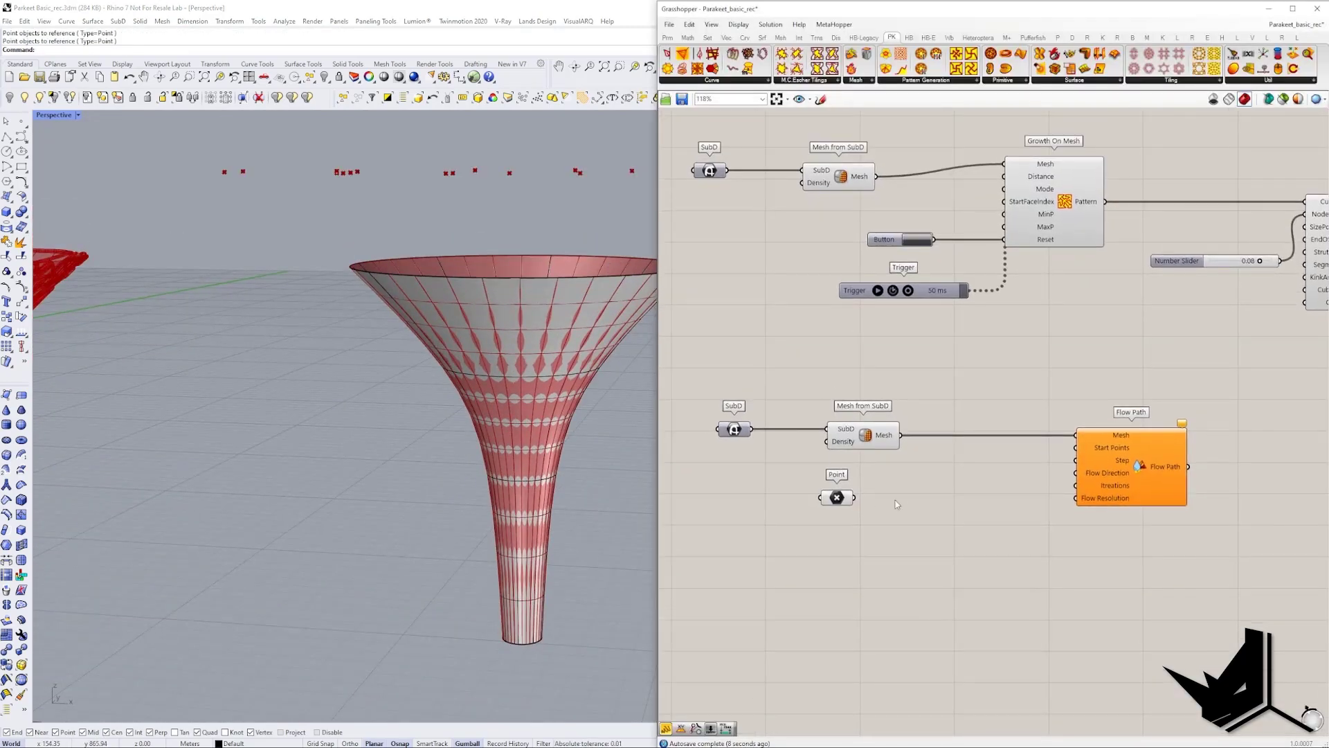
Step: Move the Point parameter closer to Flow Path and feed a new number slider of 3 into the Step input
drag(846, 500, 943, 474)
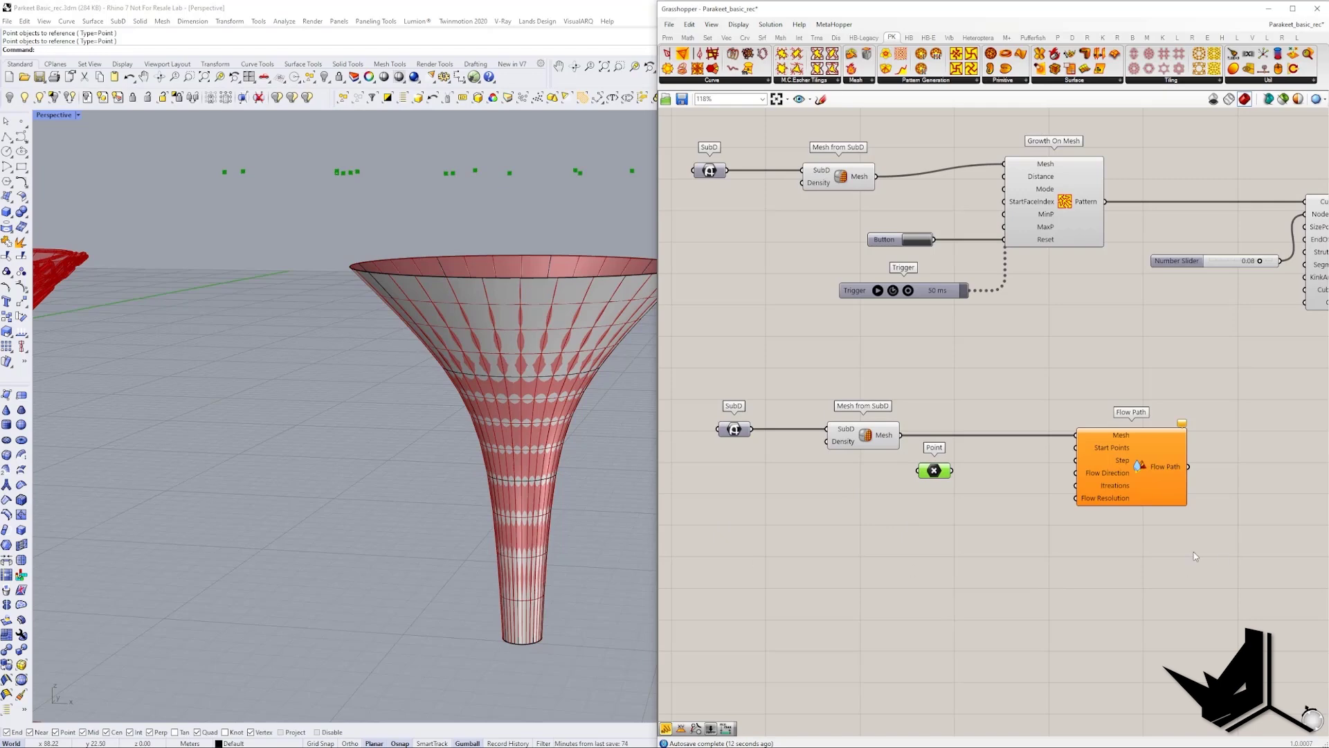
double_click(950, 512)
text(3)
key(Return)
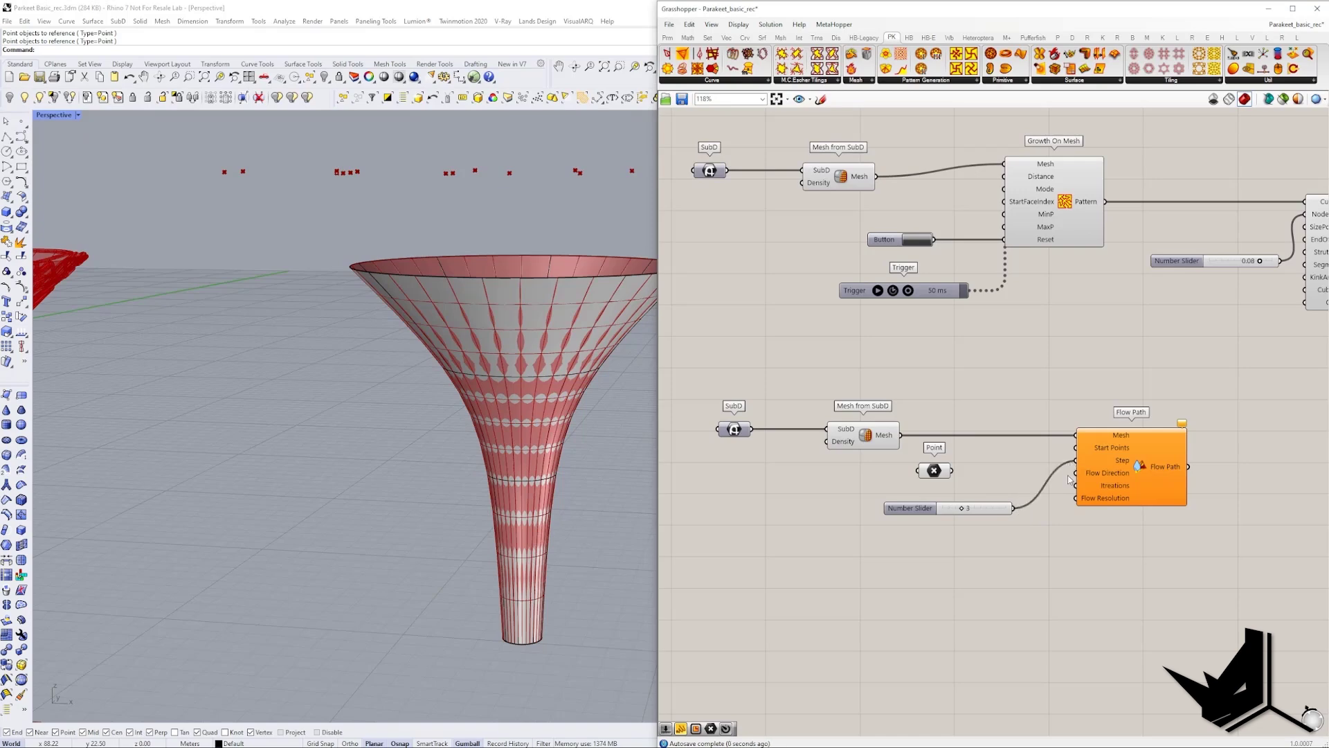
Step: Feed a new number slider of 7 into Flow Path's Iterations and connect the Point parameter to Start Points
double_click(996, 573)
text(7)
key(Return)
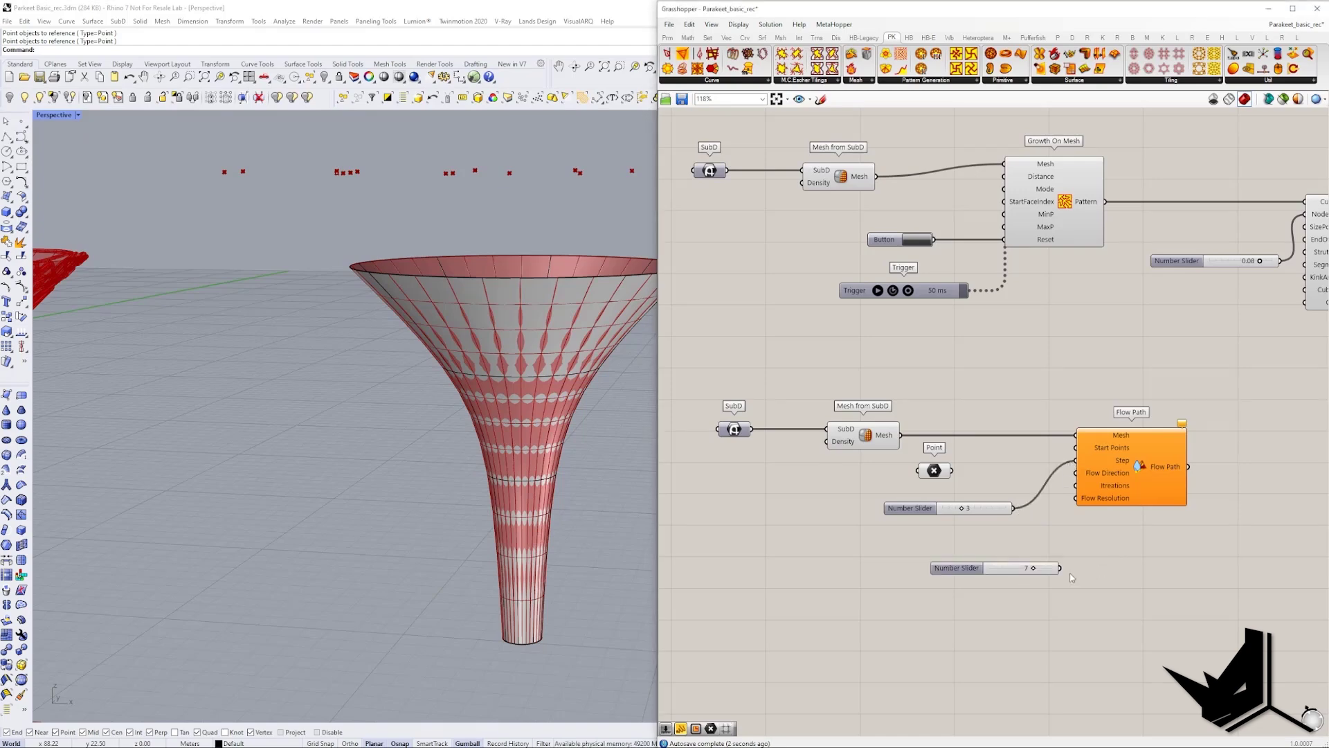
drag(1062, 568, 1077, 448)
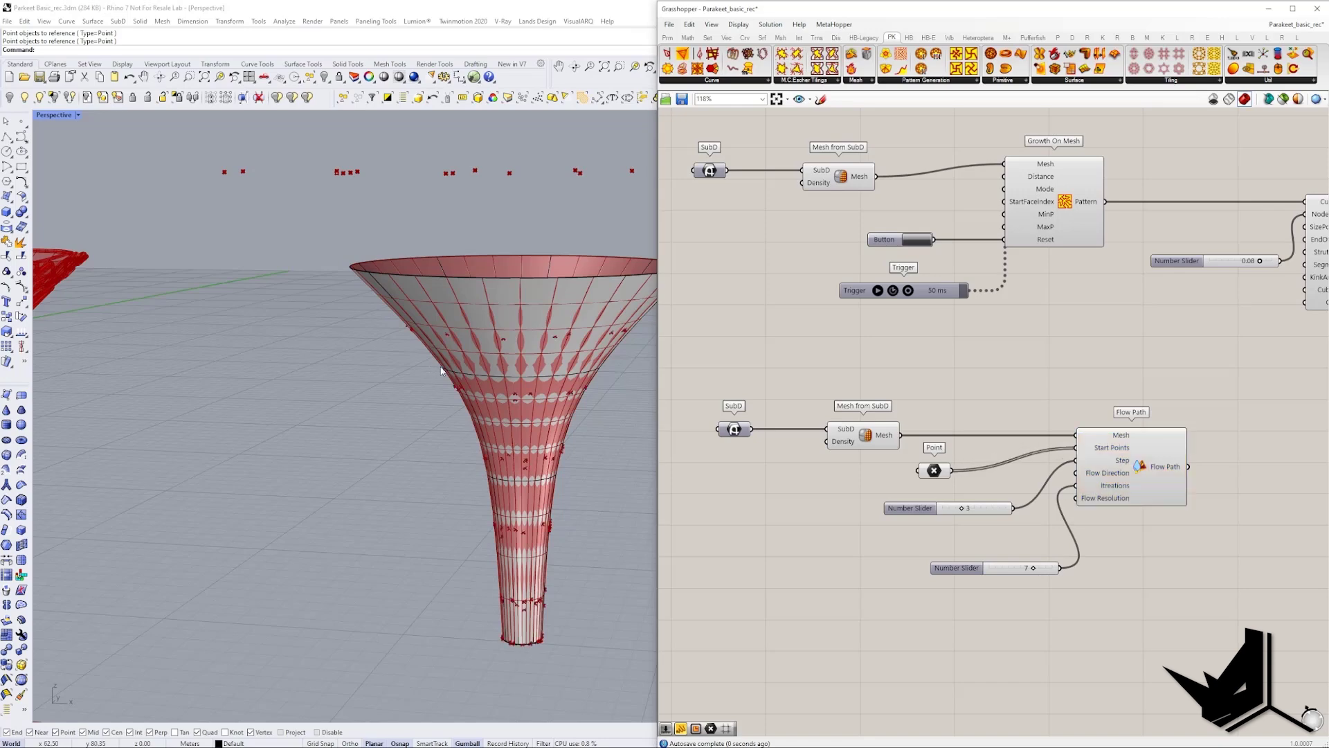
Step: Select Flow Path and examine the points it generates on the third funnel from above
right_drag(526, 395, 505, 450)
click(1149, 469)
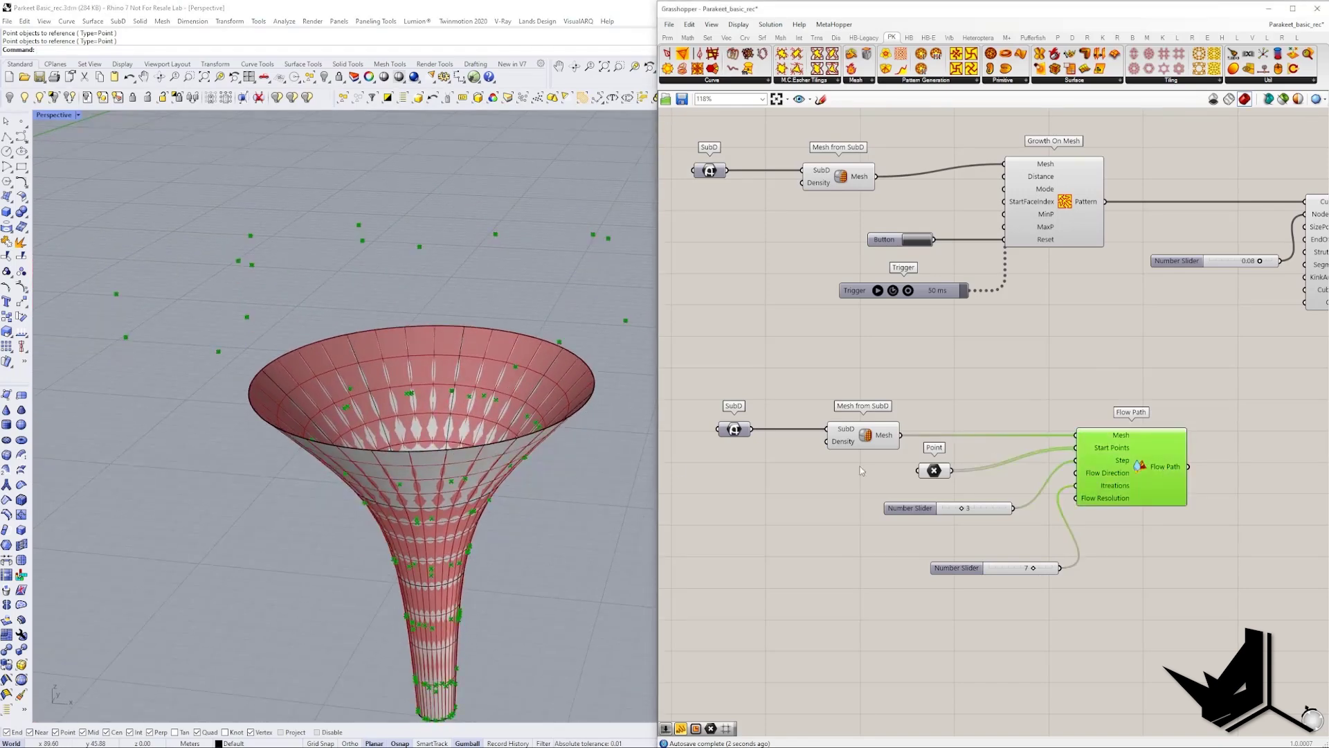
right_drag(429, 423, 476, 587)
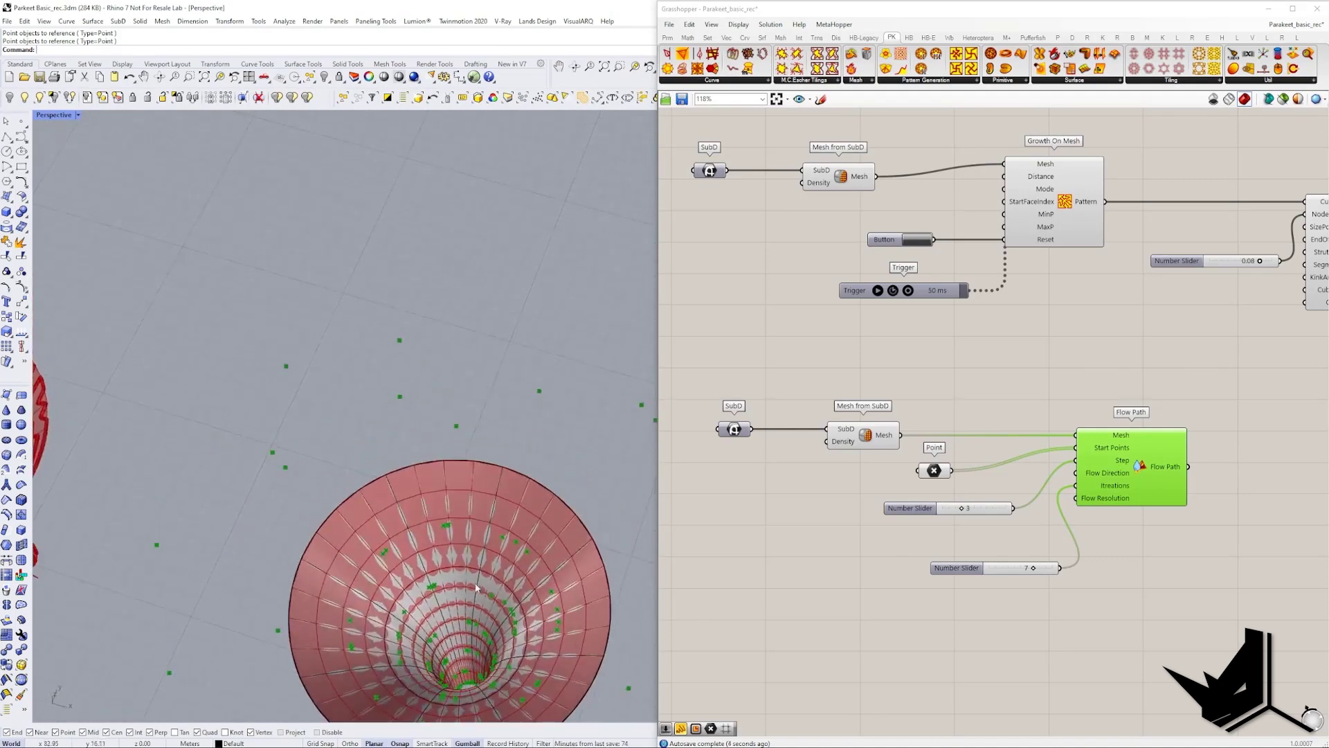
Step: Add a Nurbs Curve component beside Flow Path and connect the Flow Path output to its Vertices input
right_drag(440, 453, 454, 335)
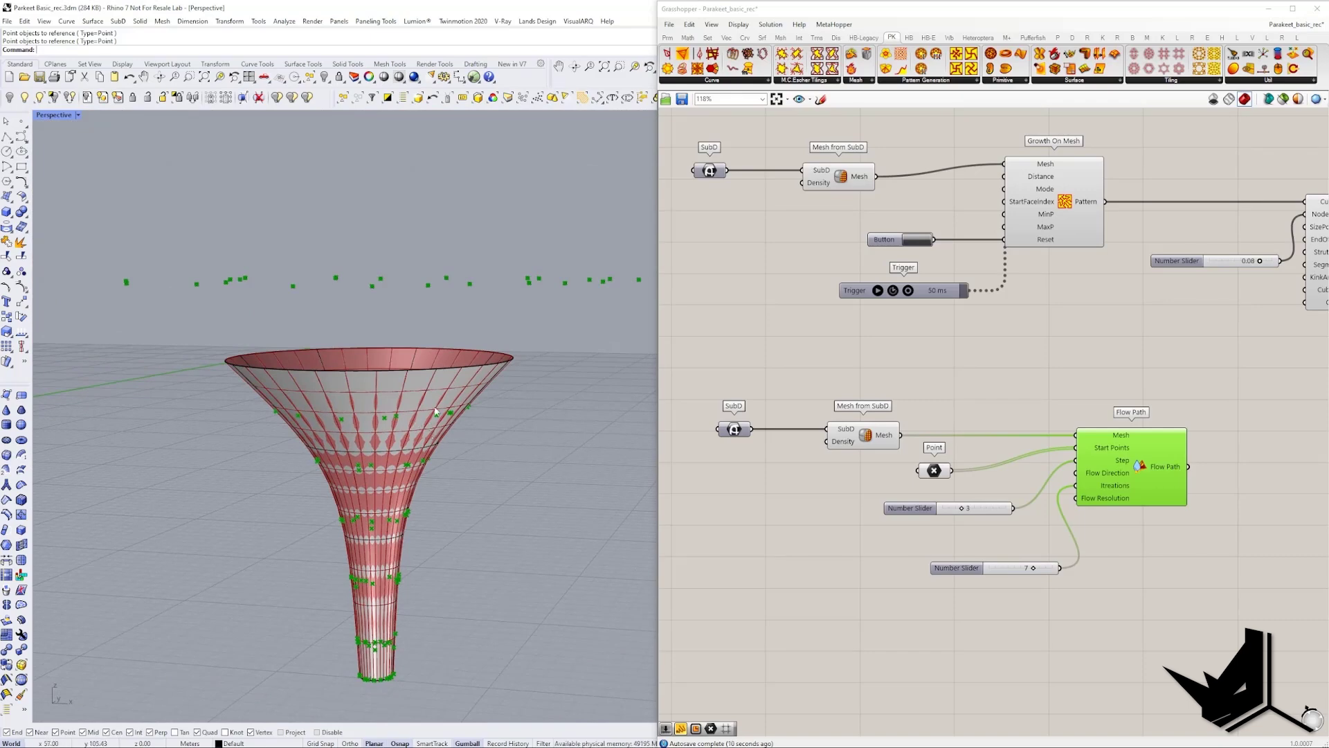
right_drag(391, 369, 382, 388)
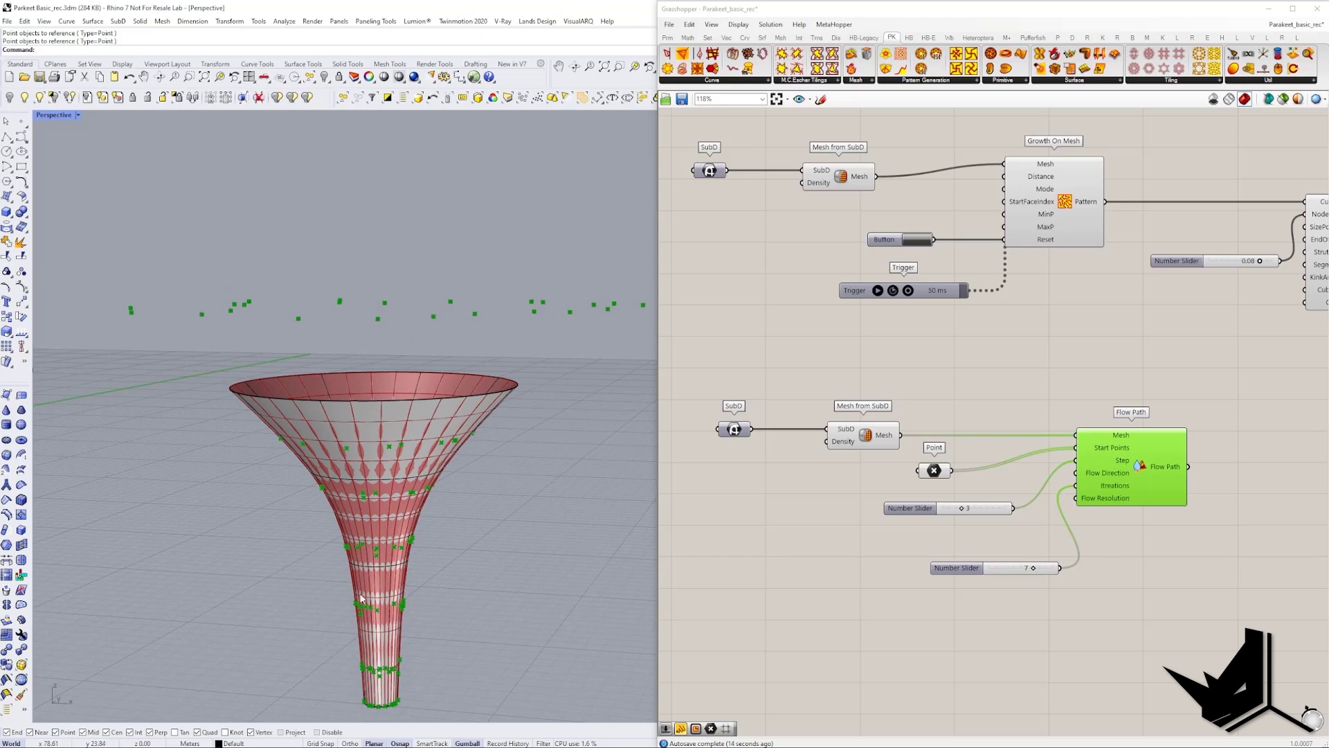
right_drag(1205, 484, 987, 479)
double_click(1064, 471)
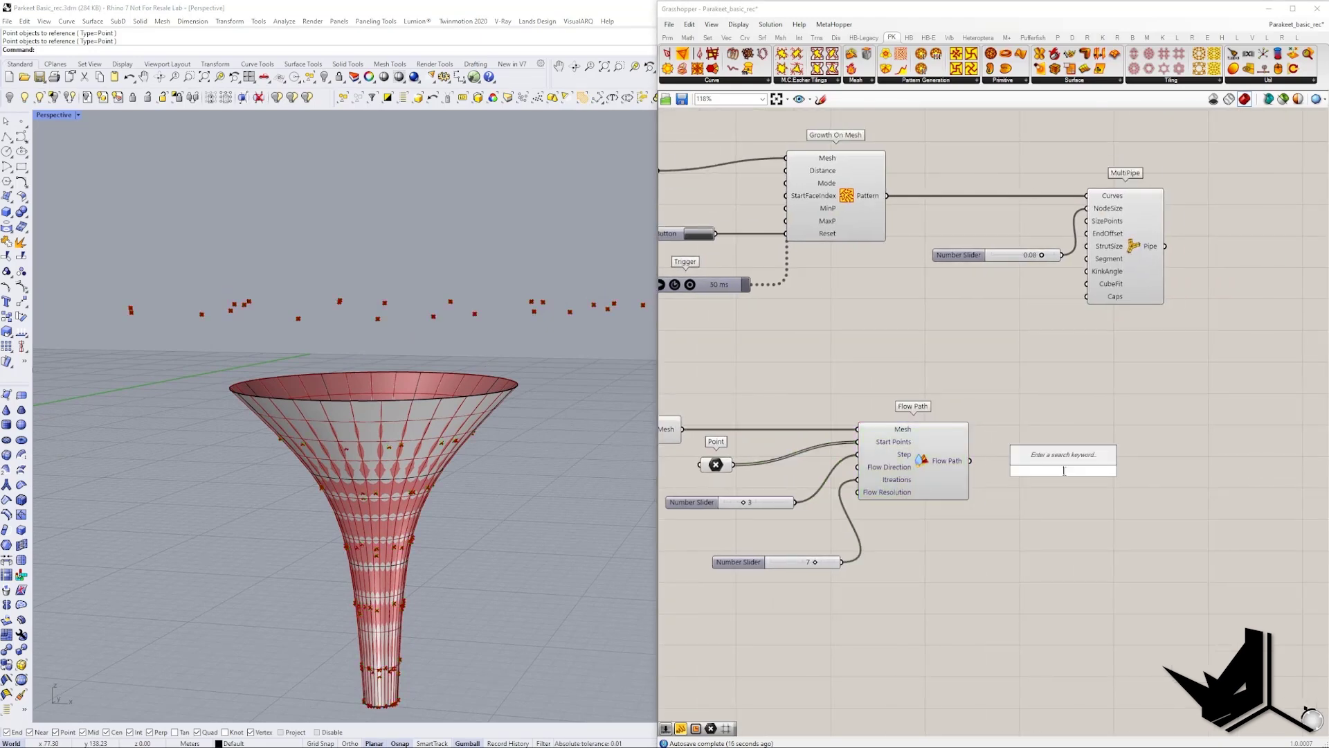
text(nurbs)
key(Return)
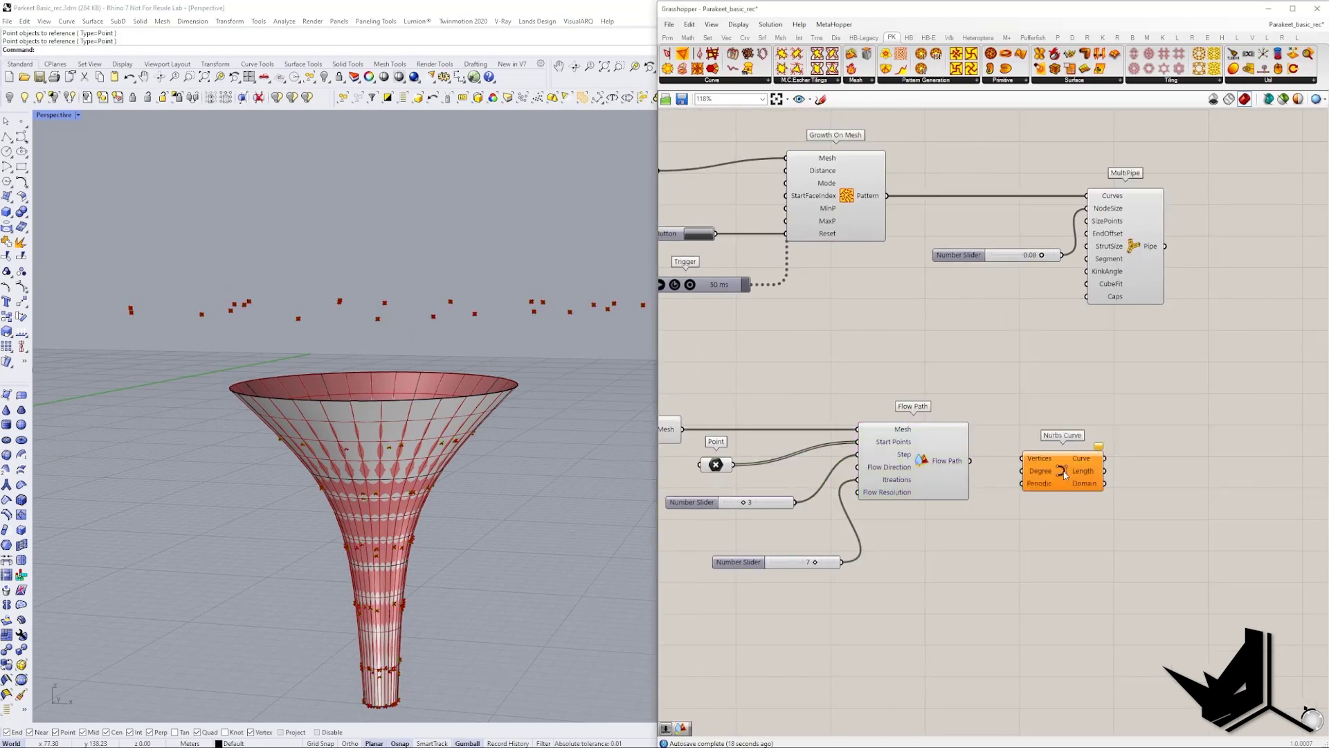
drag(1035, 460, 1037, 462)
drag(1052, 471, 1070, 473)
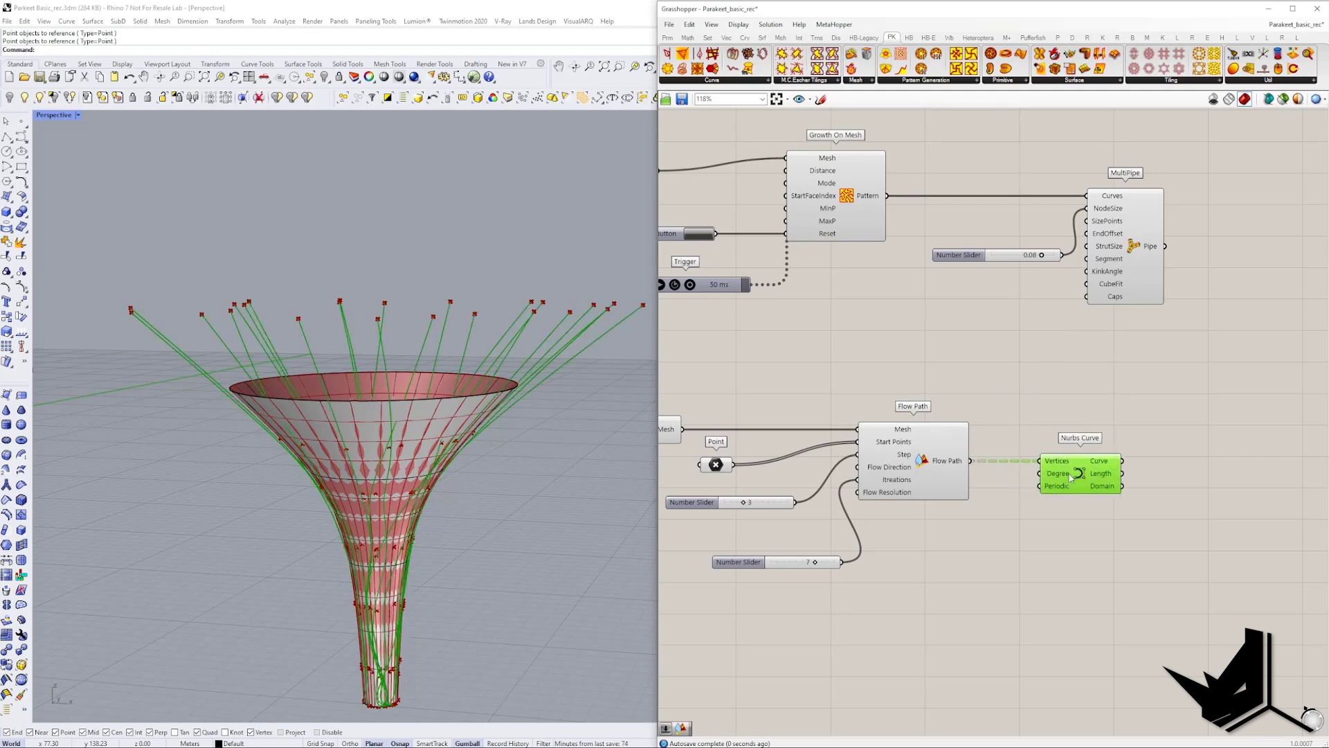
Step: Move the number slider feeding Flow Path's Step input so it sits neatly just below the Point parameter
right_drag(328, 447, 308, 228)
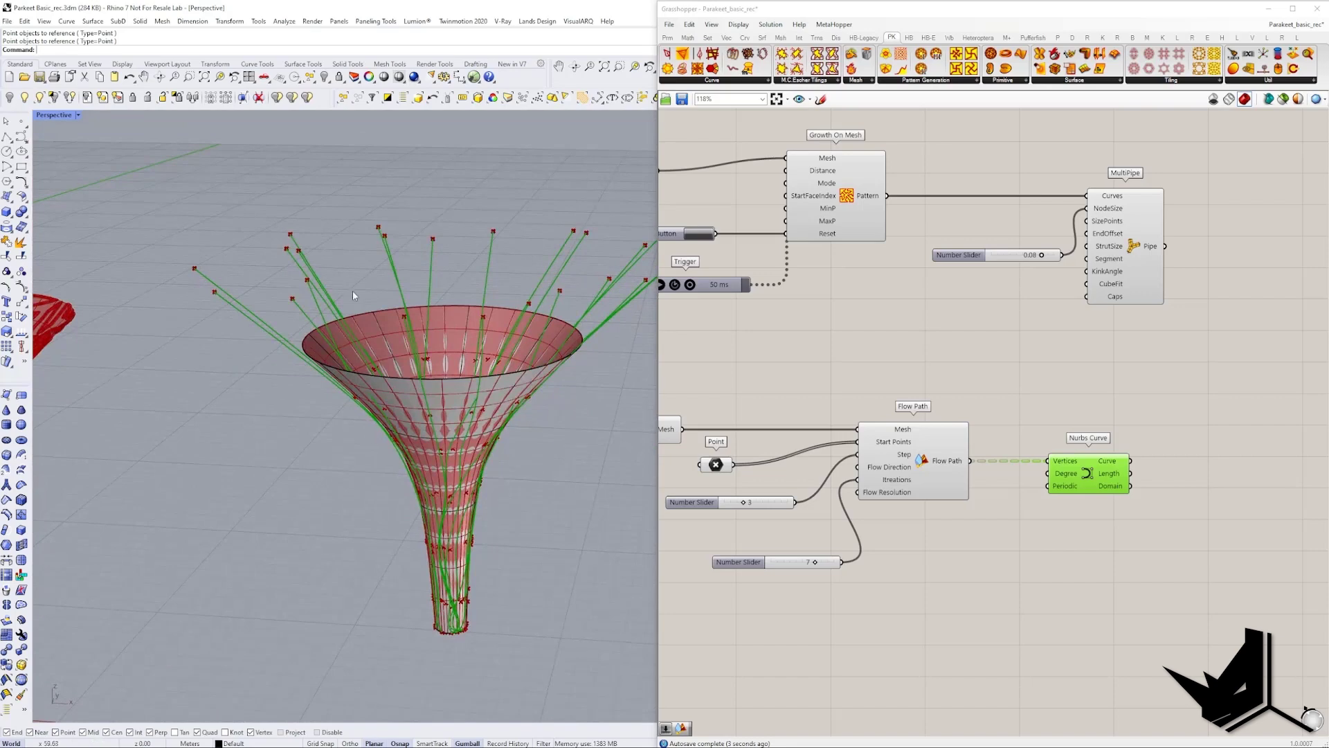
right_drag(438, 516, 584, 558)
scroll(833, 480, up, 5)
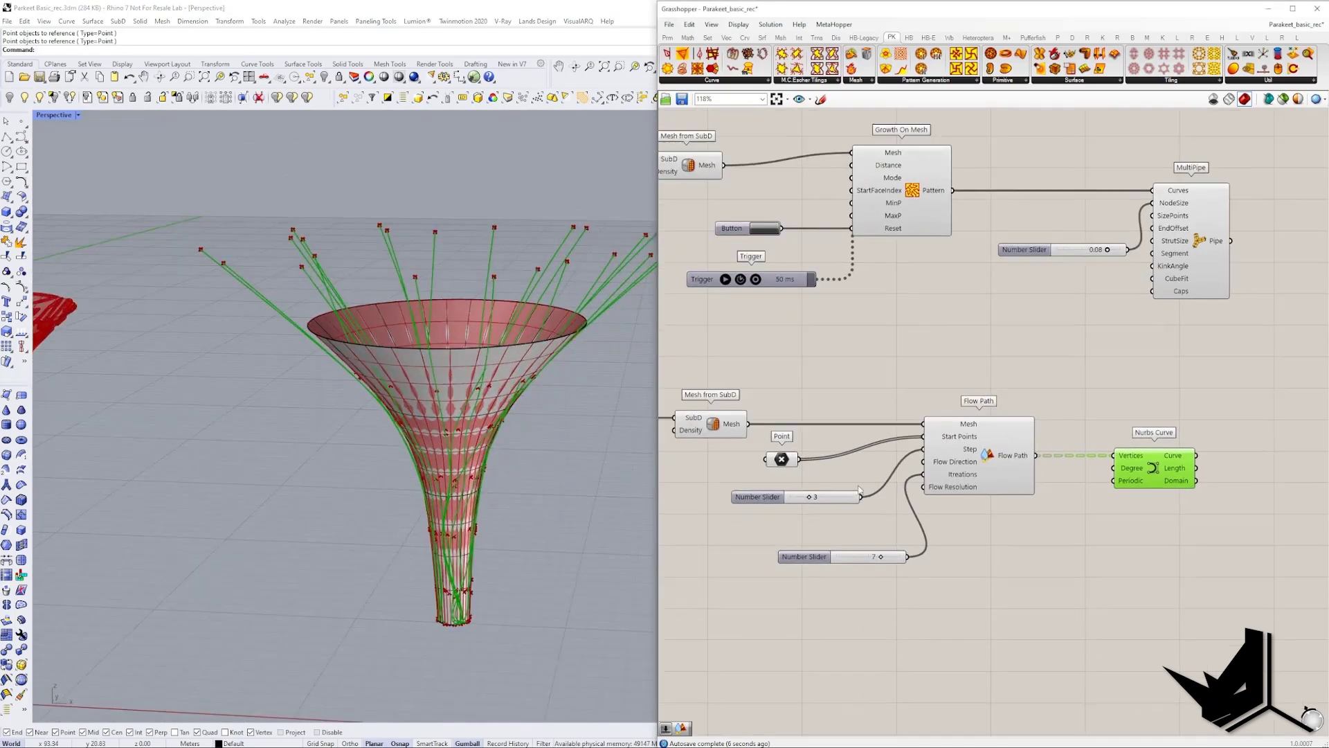
drag(821, 449, 854, 433)
drag(771, 519, 770, 485)
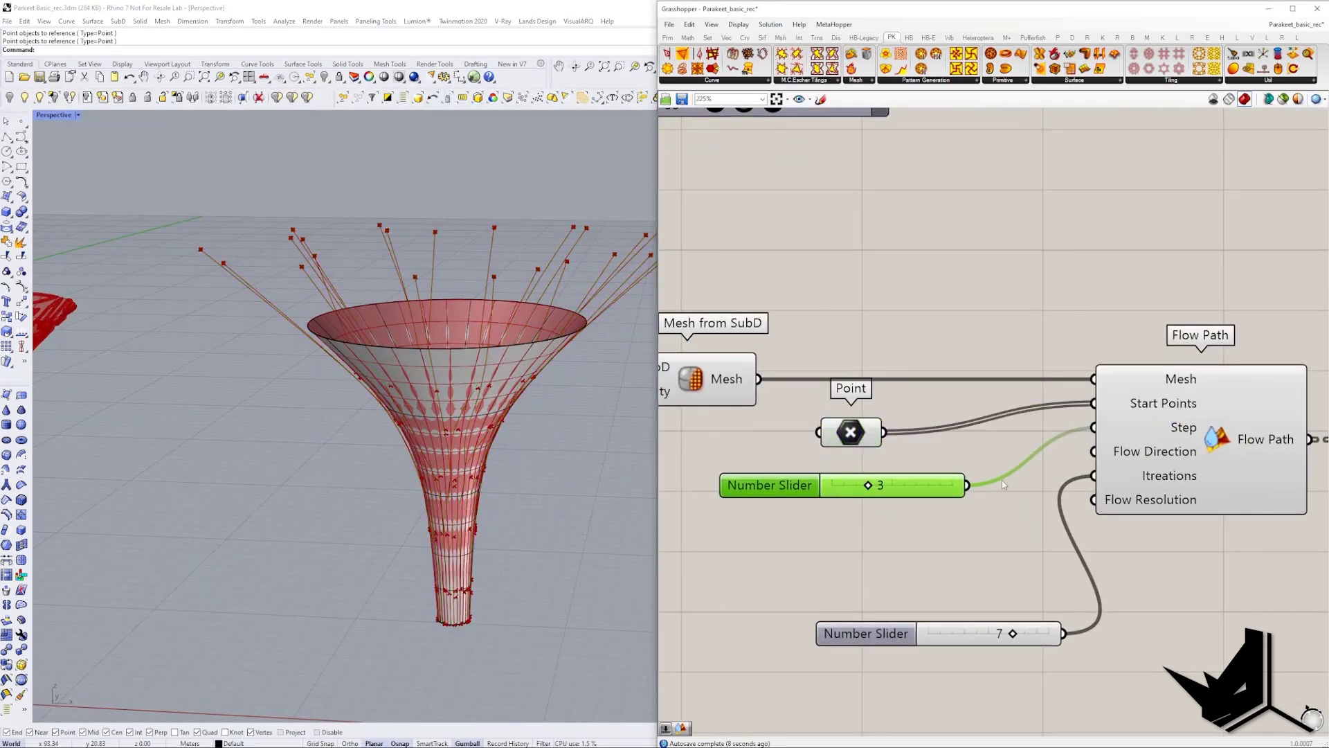
Step: Hide the third funnel's SubD in Rhino using the Hide command
click(410, 383)
text(Hide)
key(Return)
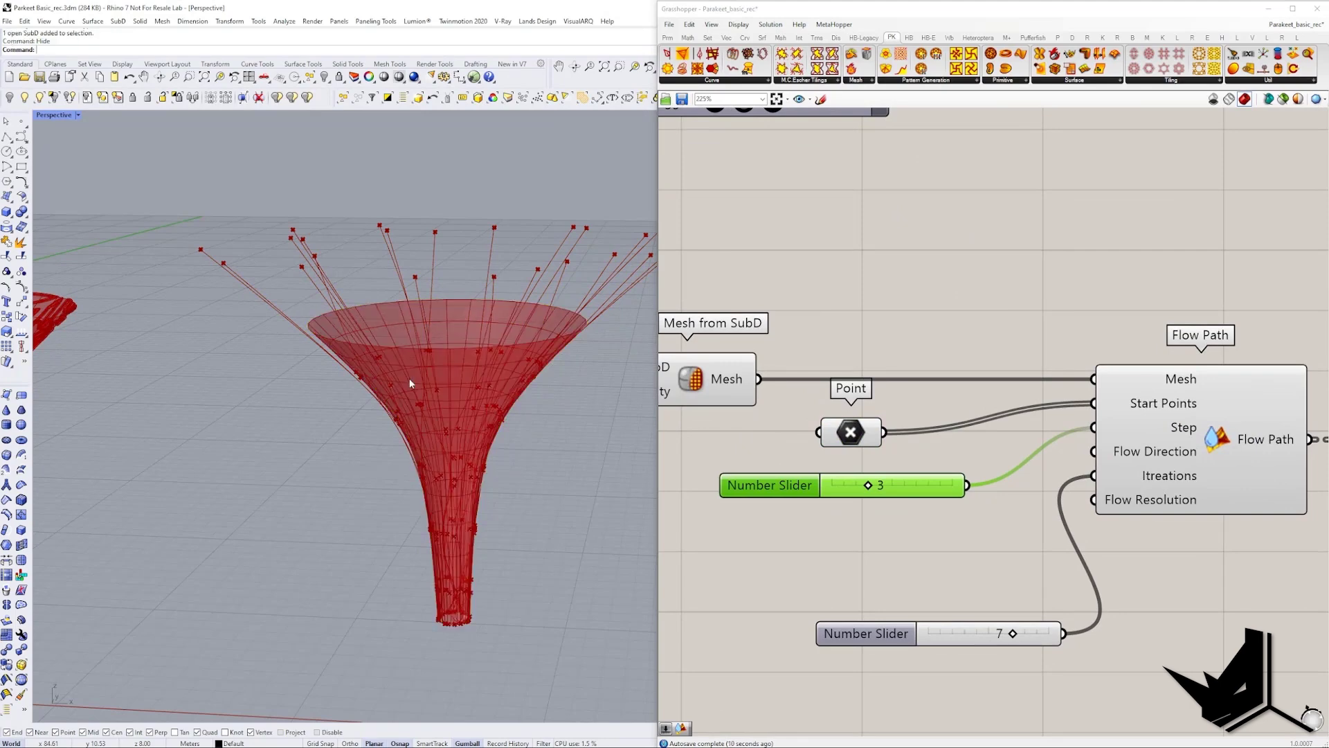
Step: Highlight the Nurbs Curve output and try a Step value of 4 for Flow Path
scroll(897, 485, down, 4)
scroll(897, 485, up, 3)
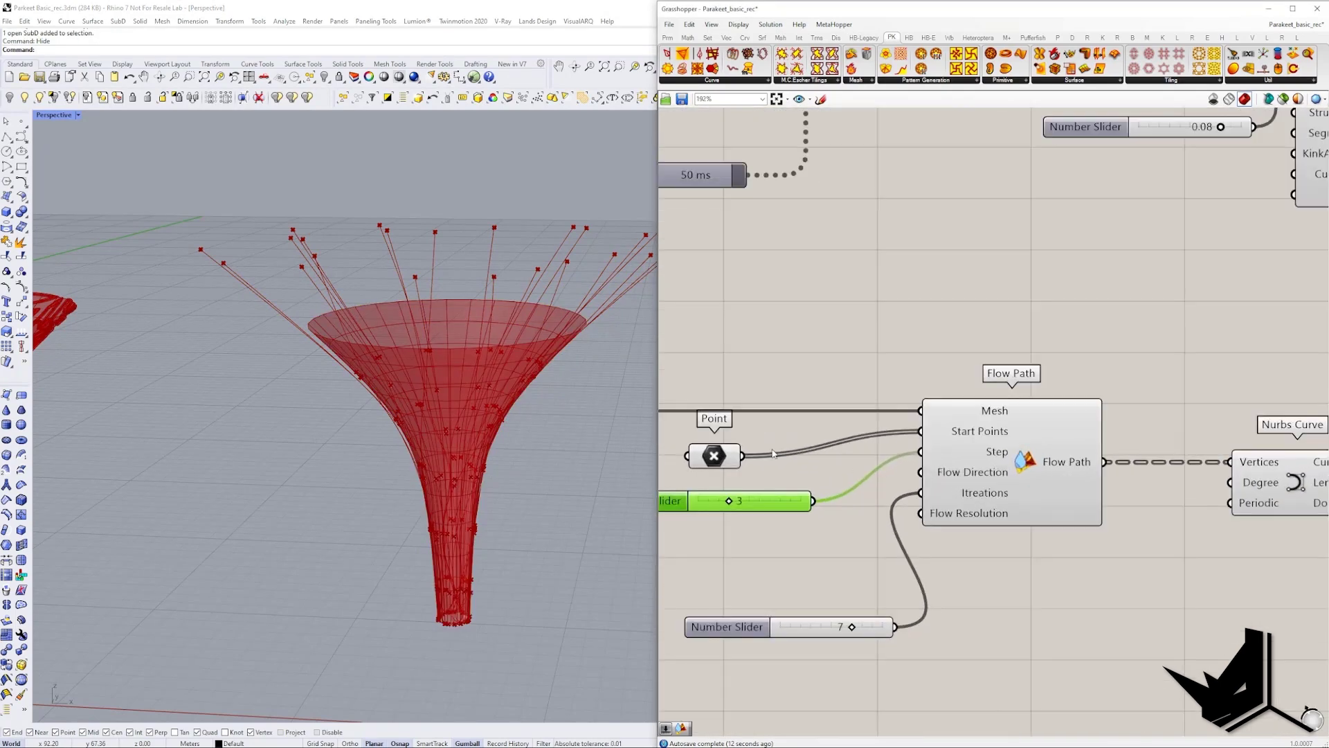
click(1070, 478)
right_drag(1069, 478, 954, 476)
click(1175, 480)
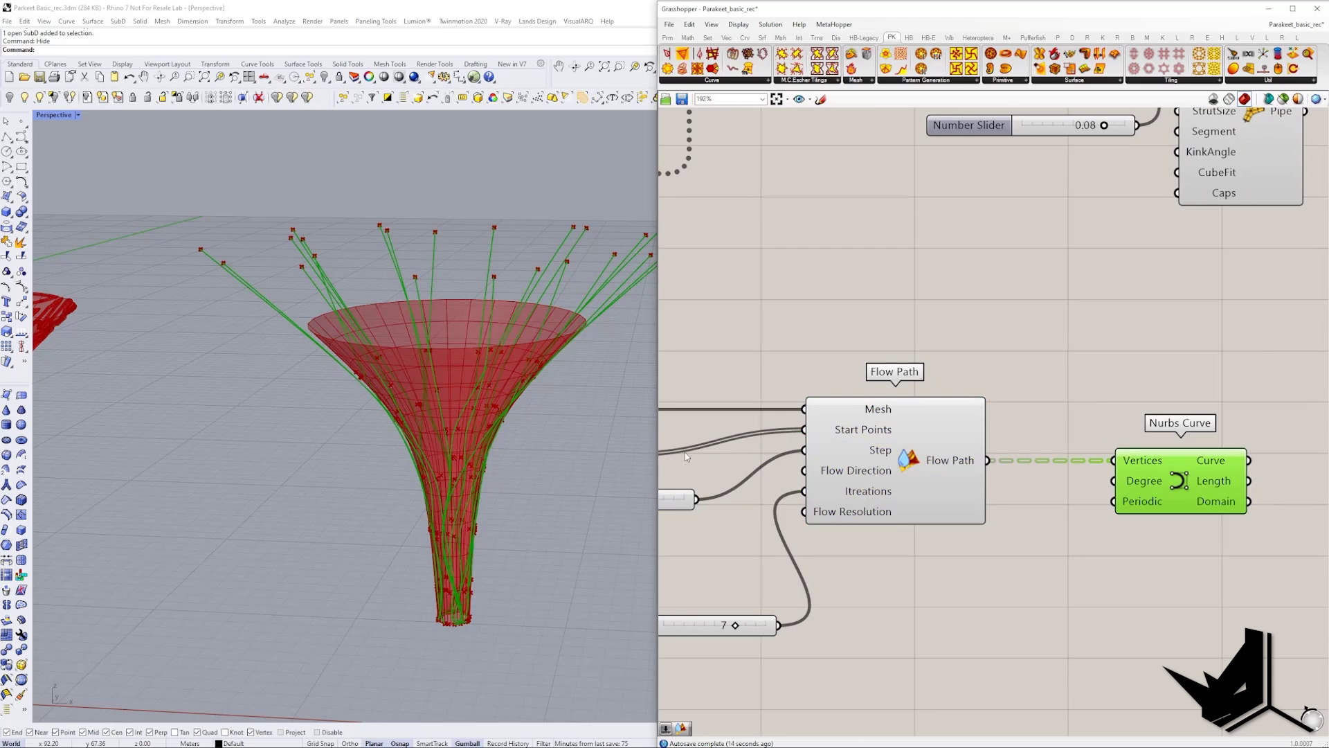
right_drag(781, 505, 804, 486)
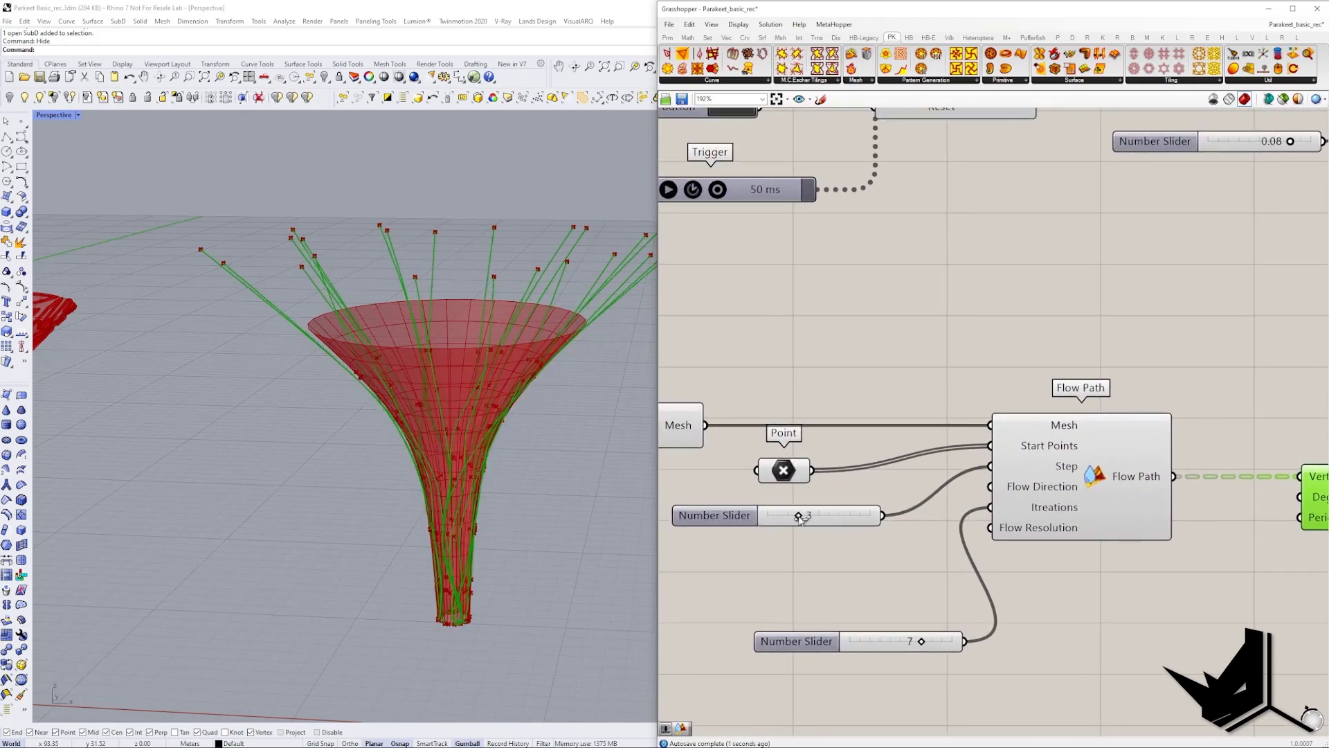
mouse_move(820, 520)
mouse_down()
mouse_move(841, 522)
mouse_move(819, 521)
mouse_up()
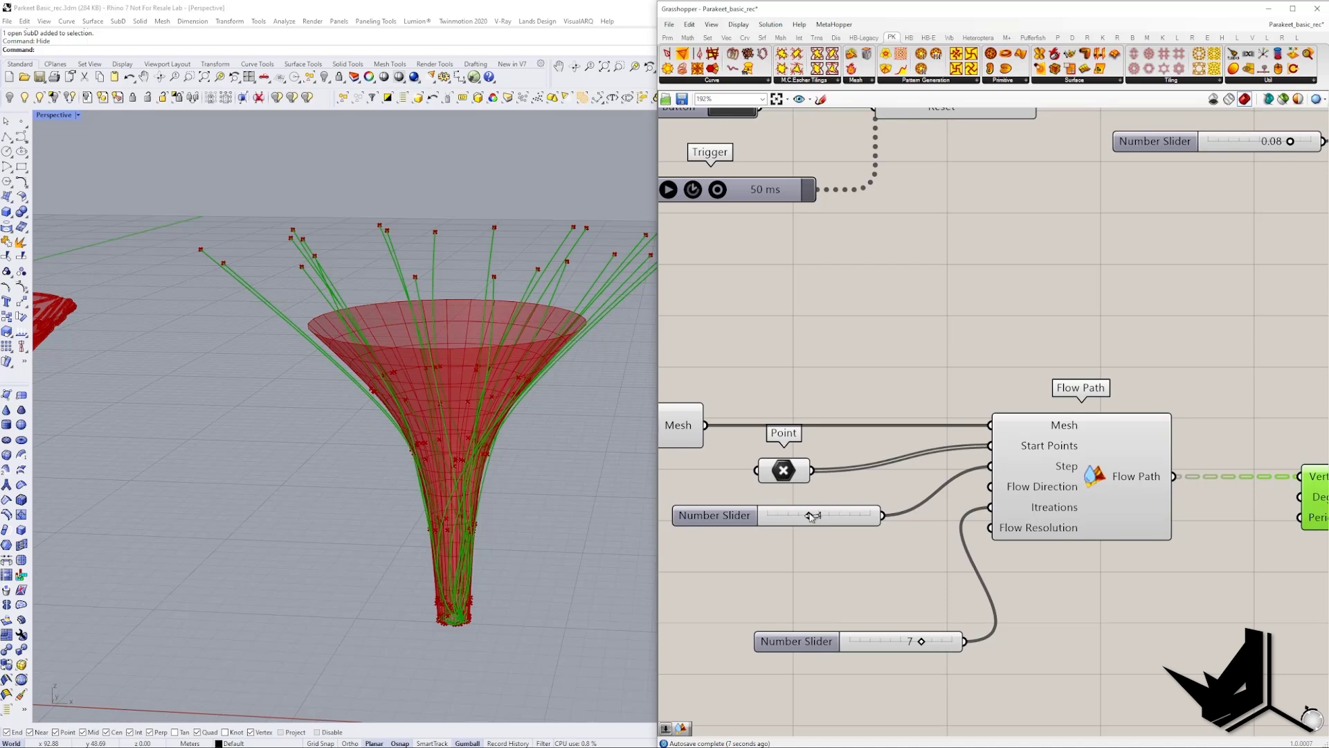
Step: Line up the Iterations slider below the Step slider, highlight the Nurbs Curve output and set Iterations to 6
drag(889, 641, 813, 587)
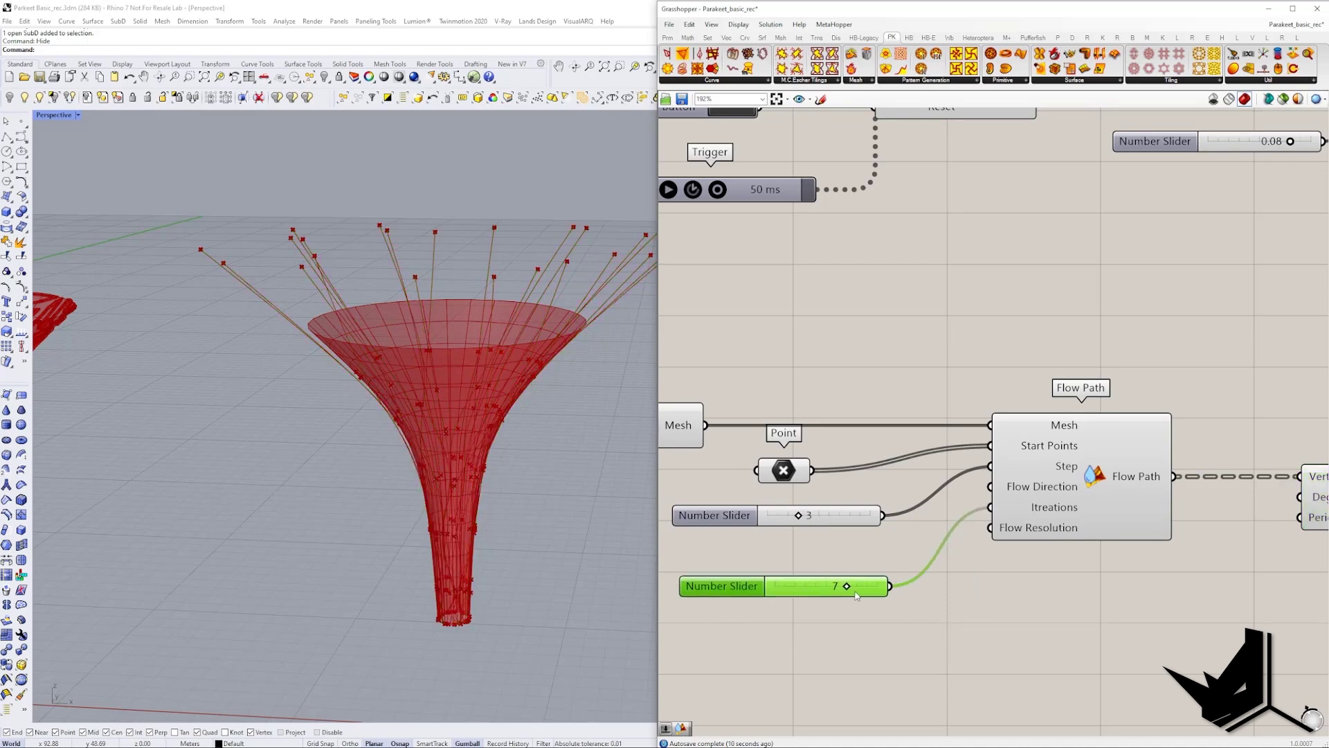
click(1099, 481)
right_drag(1111, 529, 1137, 485)
click(1185, 495)
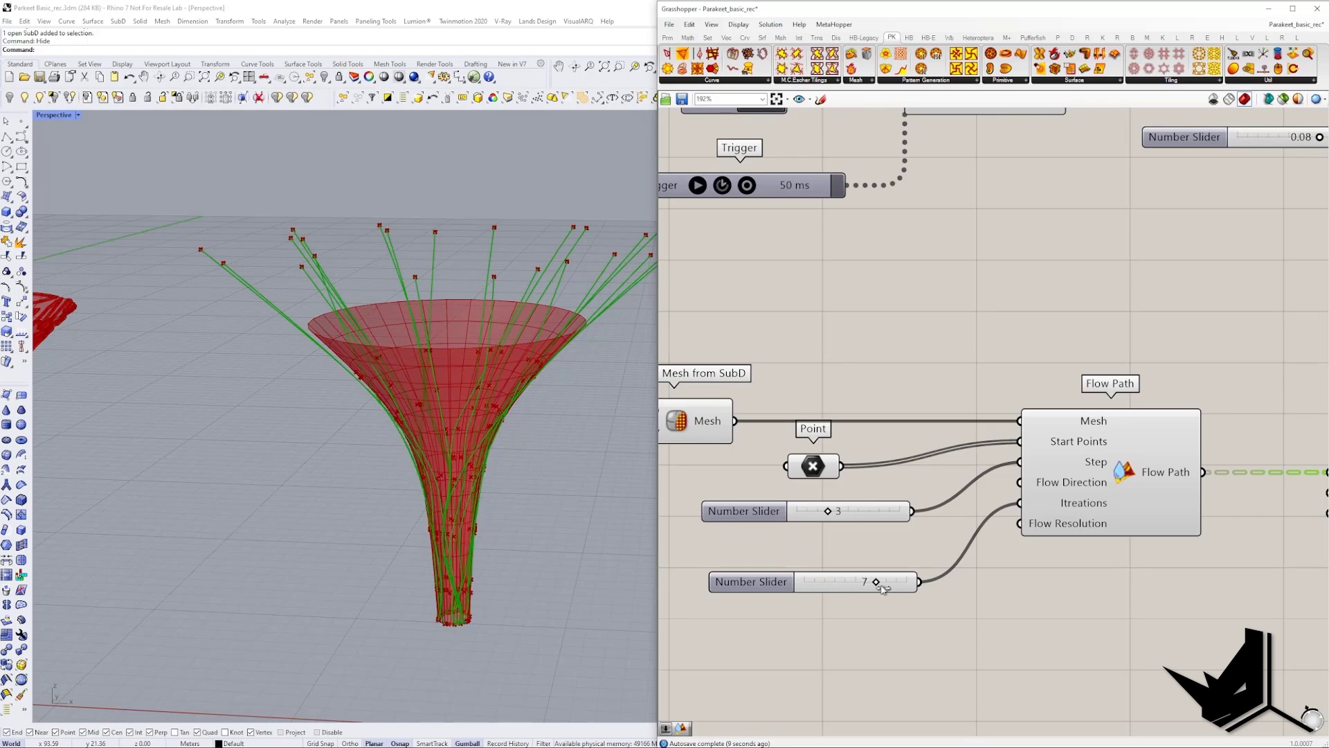
scroll(457, 632, up, 6)
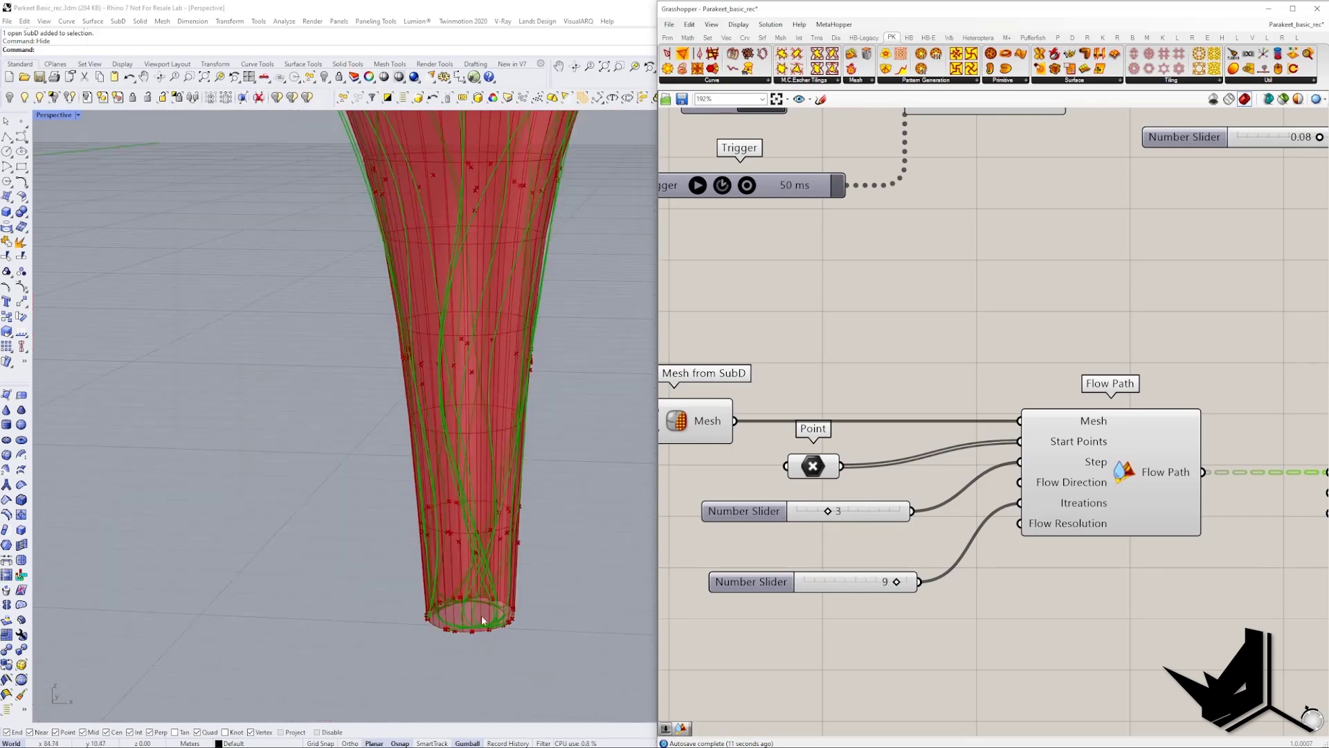
scroll(457, 597, down, 4)
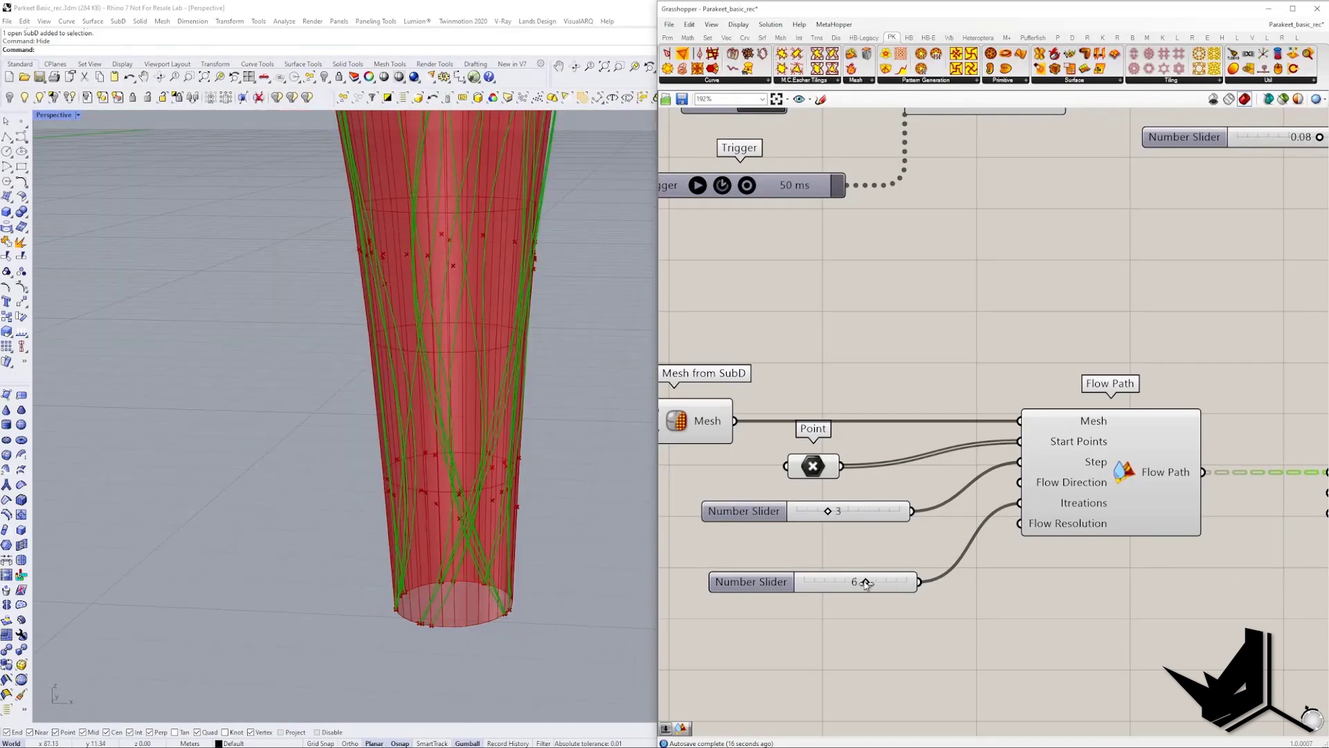
scroll(408, 490, down, 8)
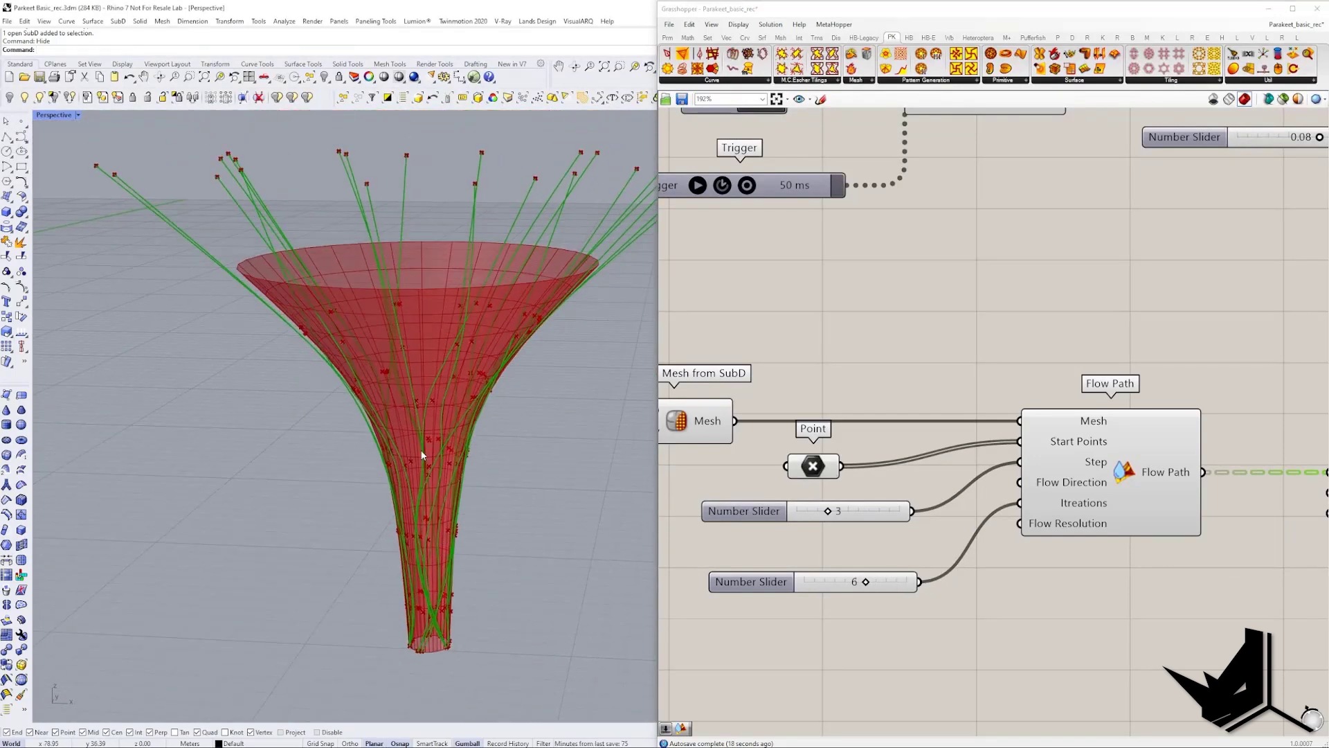
Step: Select all the points floating above the third funnel, then scale and rotate them to reshape the flow curves
right_drag(402, 472, 142, 335)
right_drag(349, 332, 334, 397)
drag(193, 382, 219, 388)
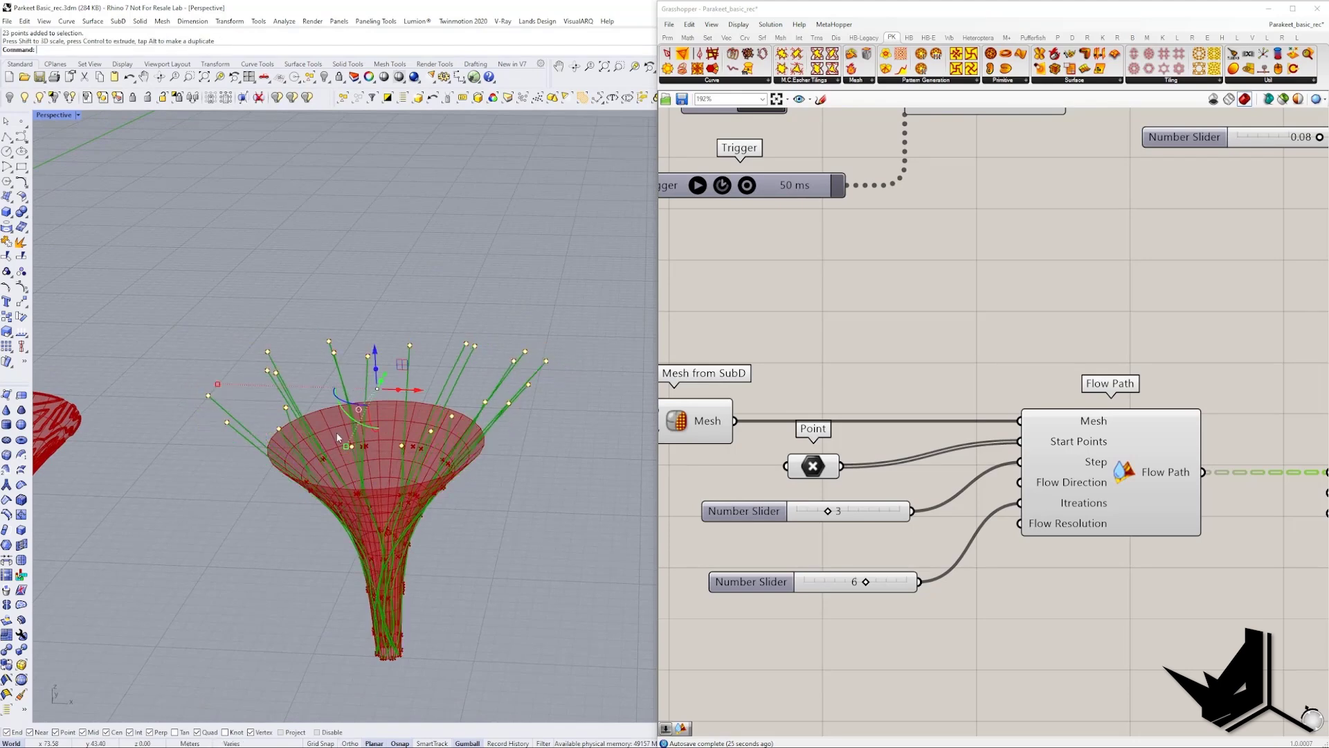
right_drag(322, 457, 369, 398)
drag(337, 391, 337, 389)
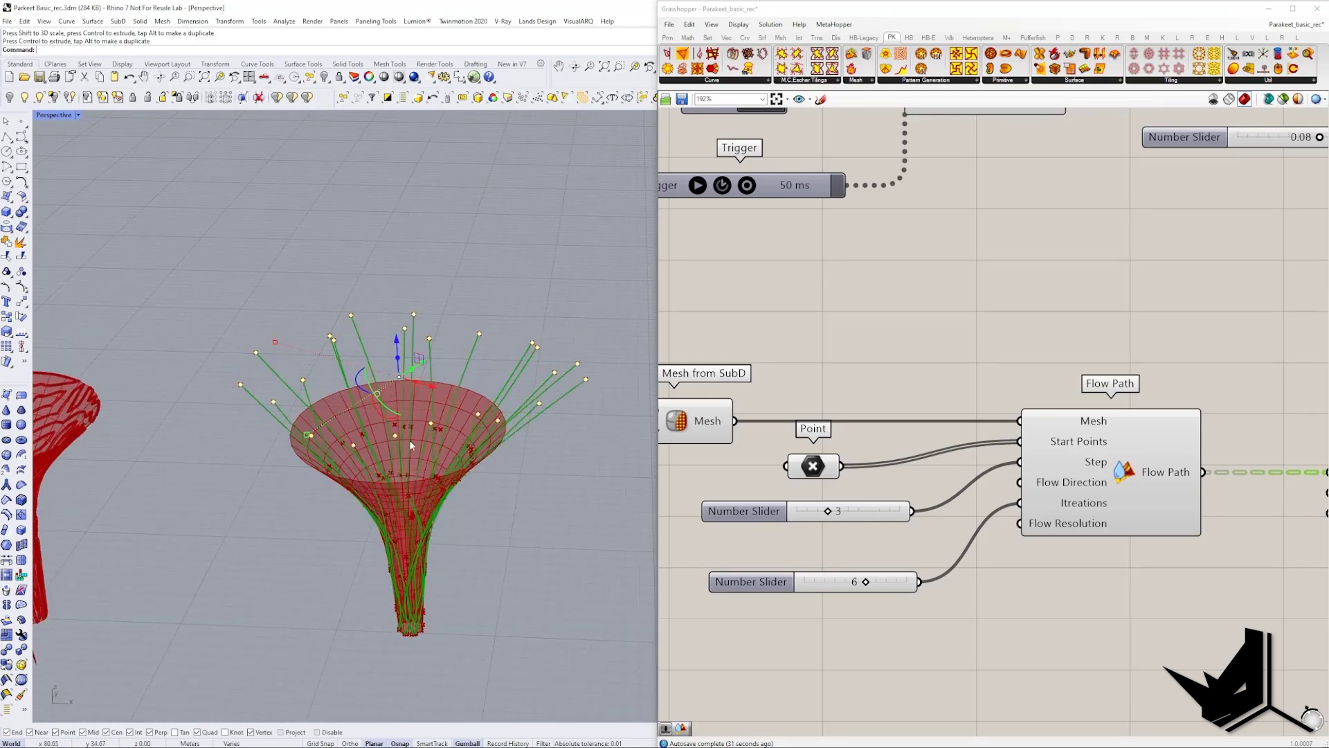
right_drag(409, 439, 392, 395)
right_drag(1149, 589, 812, 560)
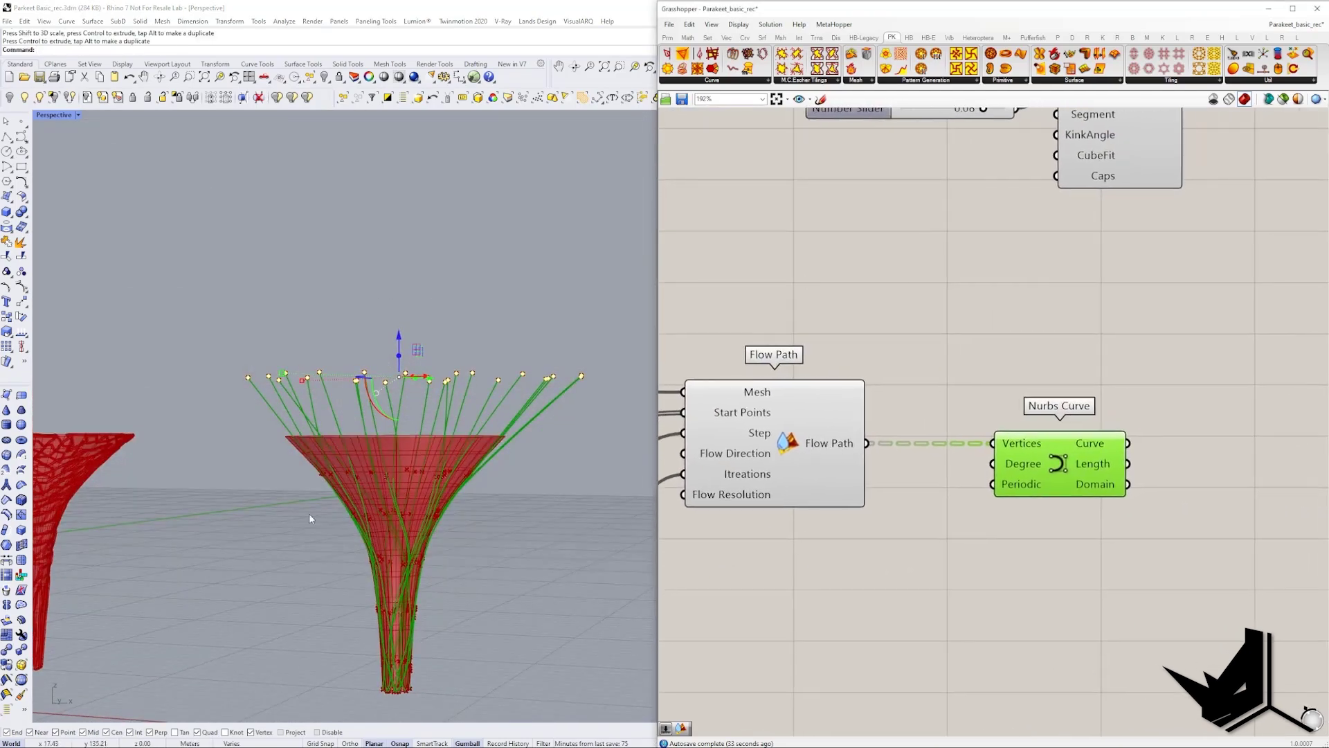
right_drag(476, 514, 522, 616)
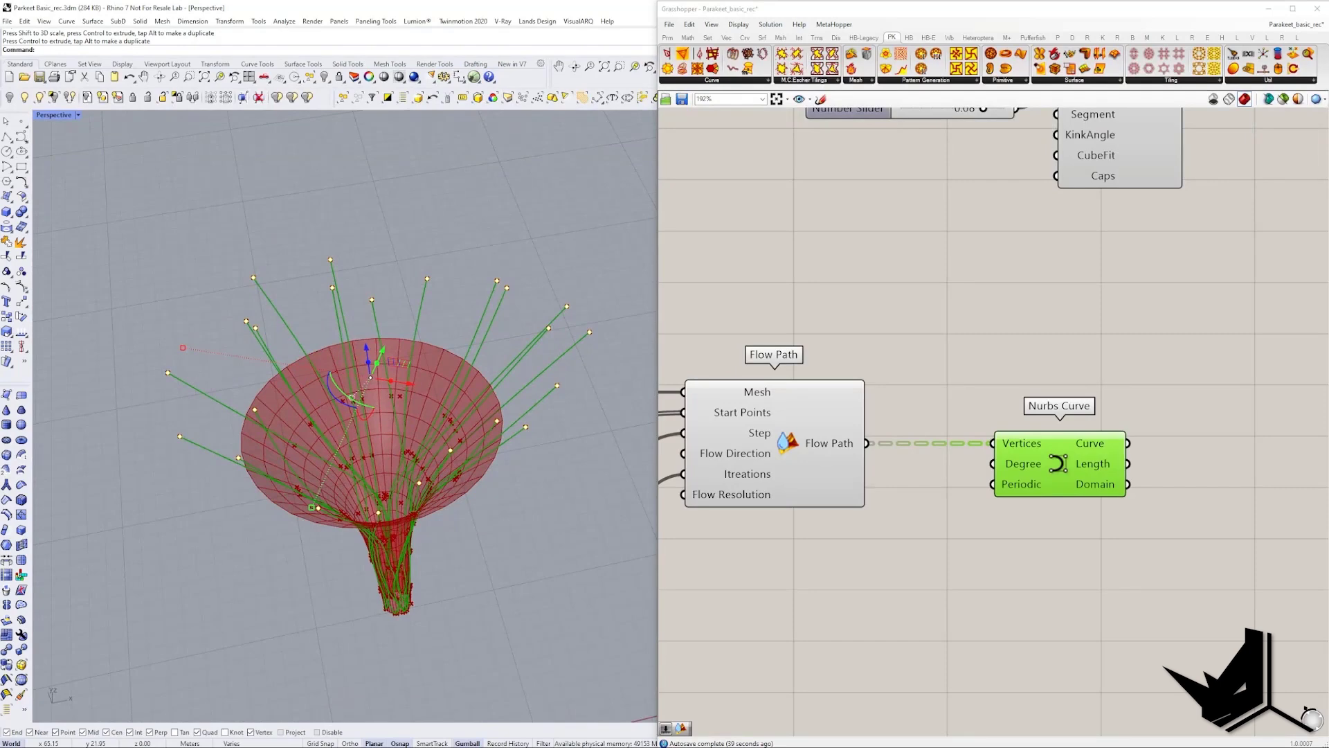
Step: Duplicate MultiPipe with its 0.08 NodeSize slider beside Nurbs Curve and connect the Nurbs Curve output to its Curves input
right_drag(1140, 419, 797, 358)
click(932, 388)
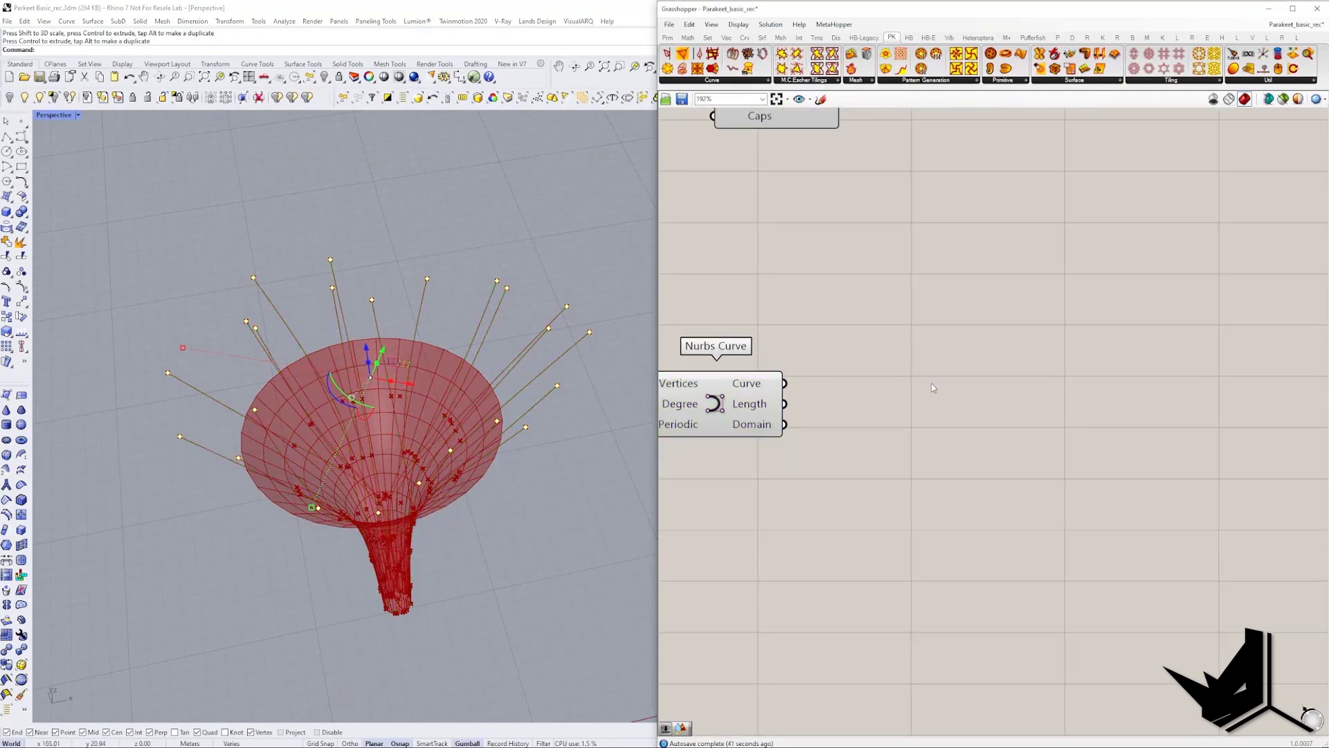
scroll(935, 409, down, 4)
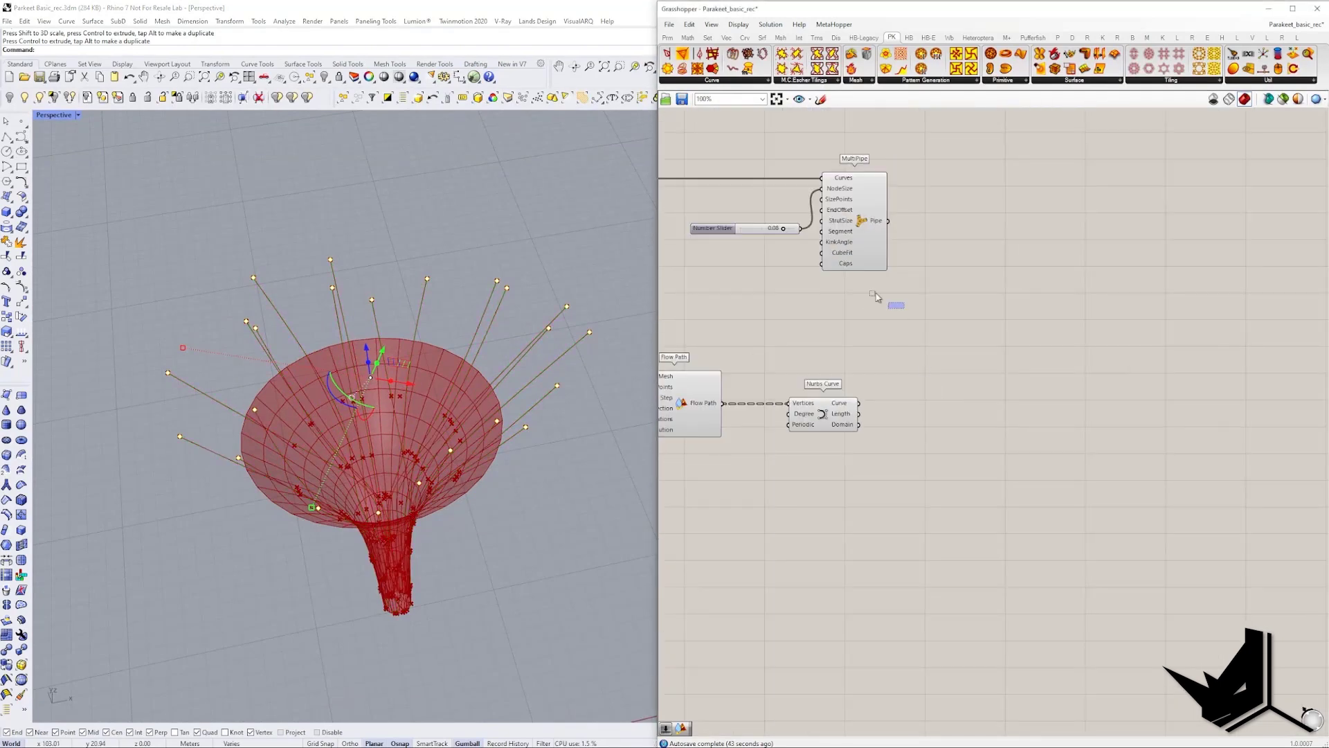
alt+drag(859, 218, 994, 443)
right_drag(373, 402, 406, 364)
shift+right_drag(485, 450, 390, 350)
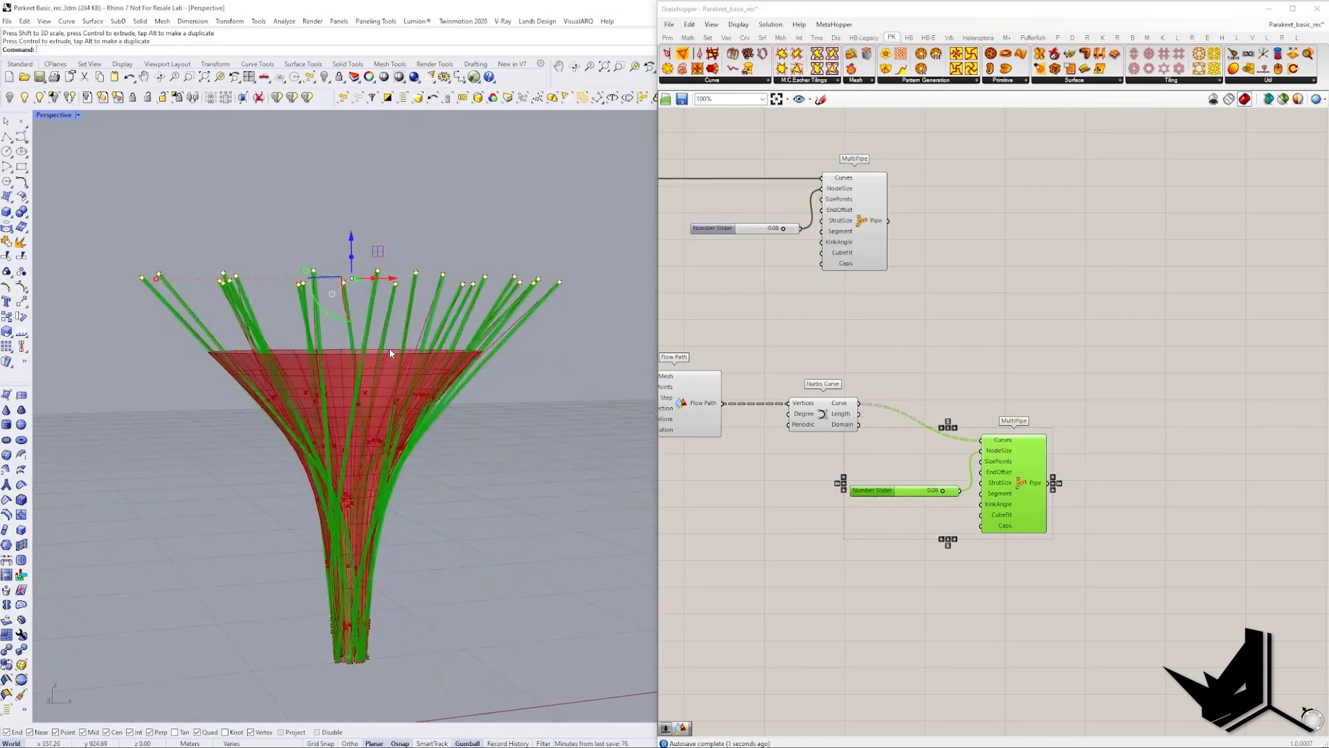
drag(1008, 496, 999, 472)
Step: Rescale the floating start points with the gumball and examine the piped flow curves on the third funnel
right_drag(479, 410, 328, 338)
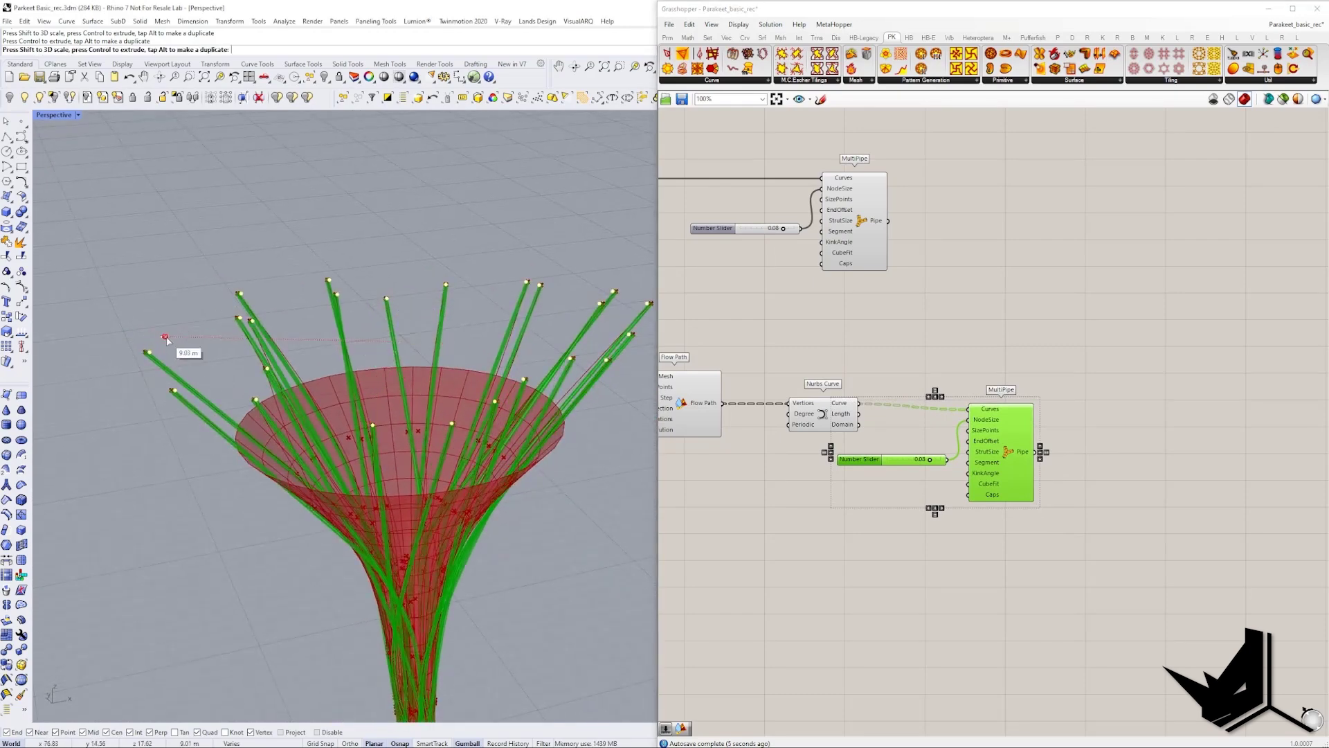
drag(166, 338, 165, 338)
right_drag(436, 525, 439, 484)
shift+right_drag(447, 595, 503, 422)
right_drag(936, 472, 1105, 485)
scroll(425, 470, up, 2)
right_drag(425, 470, 394, 511)
scroll(478, 419, down, 5)
shift+right_drag(478, 419, 470, 492)
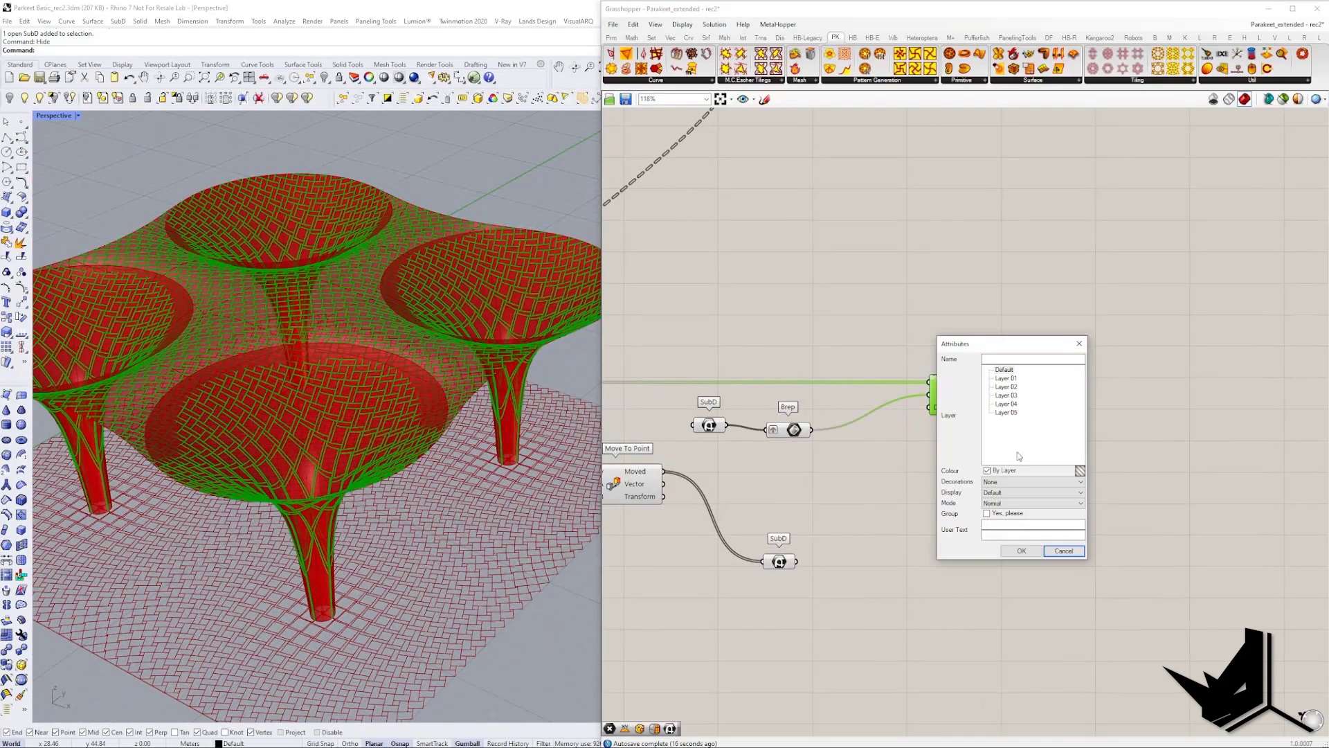
Step: Bake the curves of the Project component into Rhino with the current attributes
click(1021, 550)
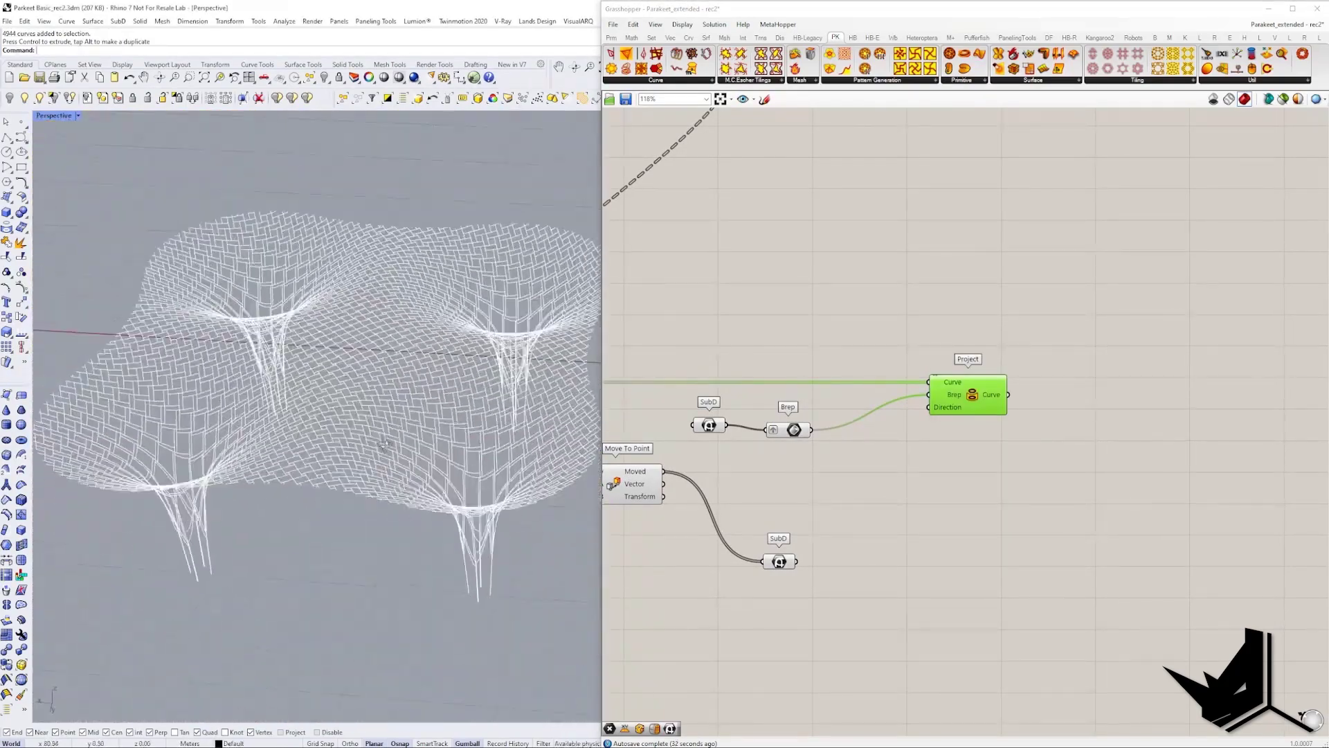
right_drag(385, 446, 377, 468)
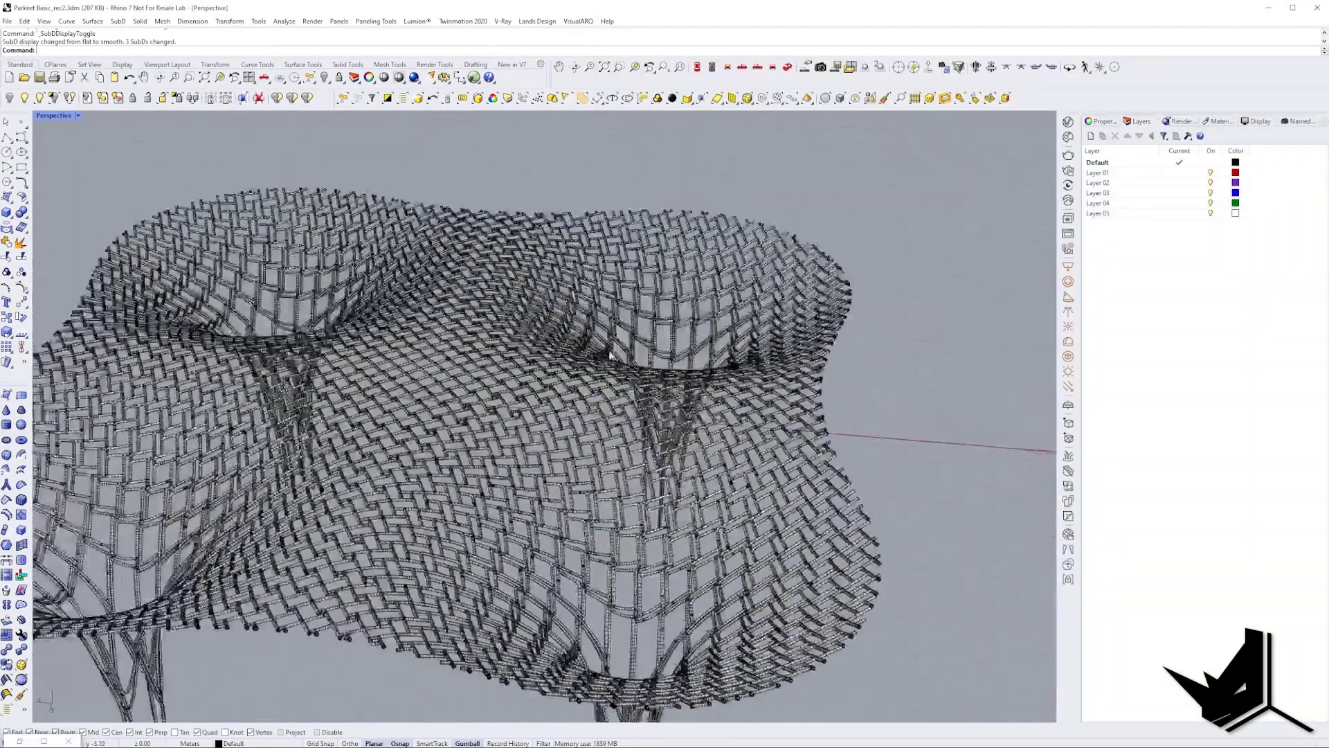
Step: Set the Perspective viewport to the Arctic display mode and view the piped canopy pattern
click(77, 115)
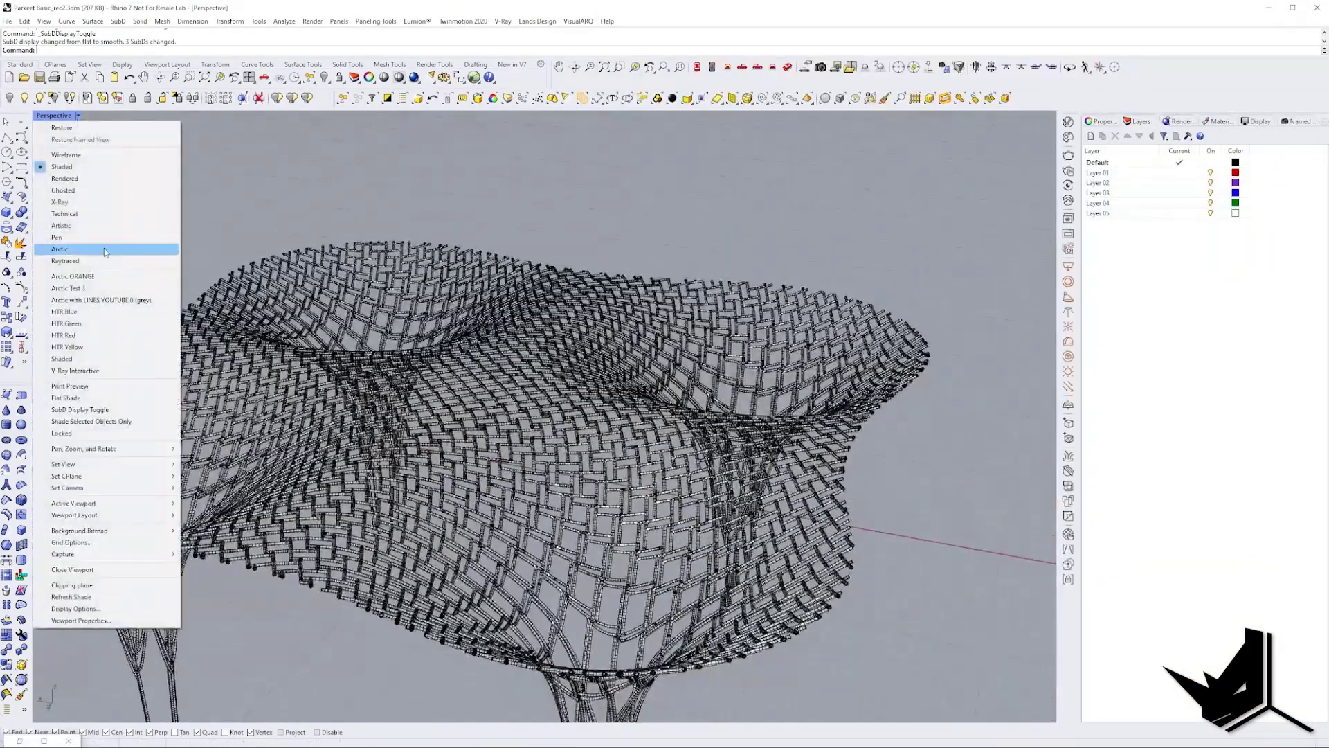
click(104, 255)
right_drag(552, 368, 602, 348)
right_drag(510, 396, 500, 403)
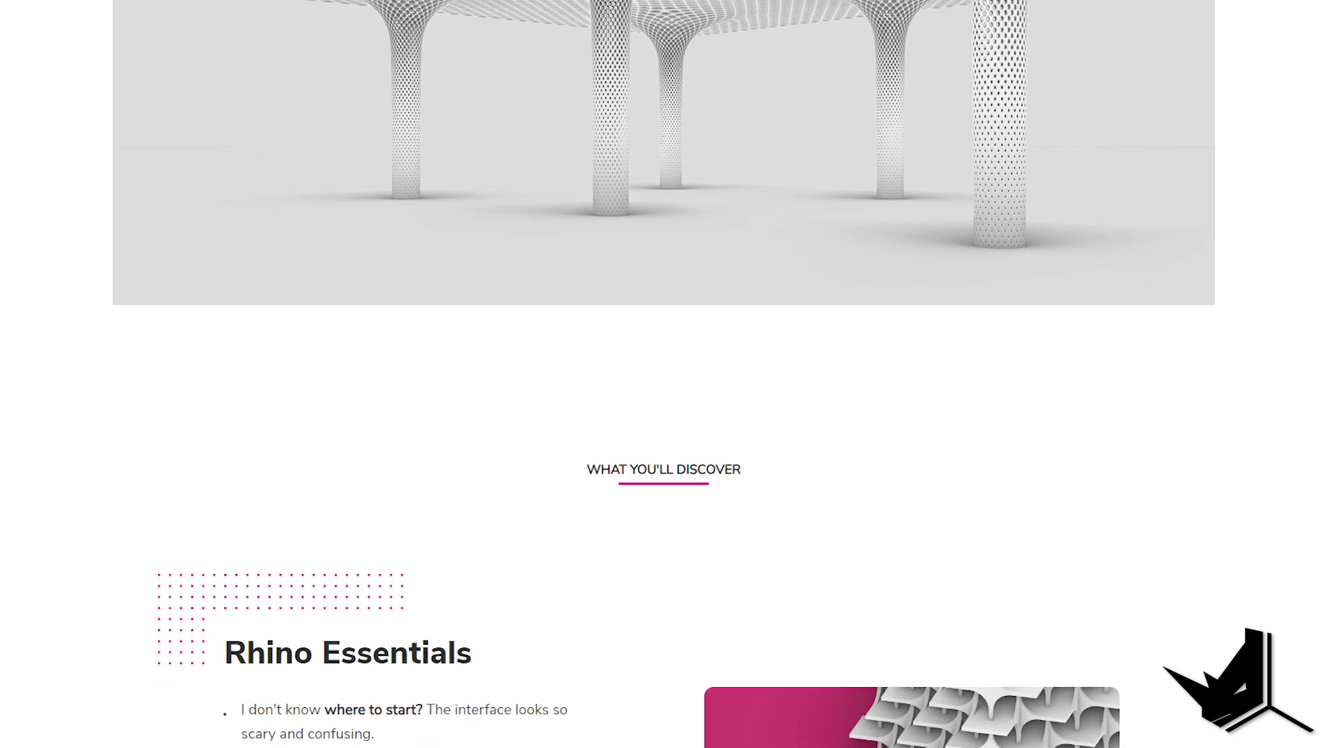
scroll(664, 374, down, 3)
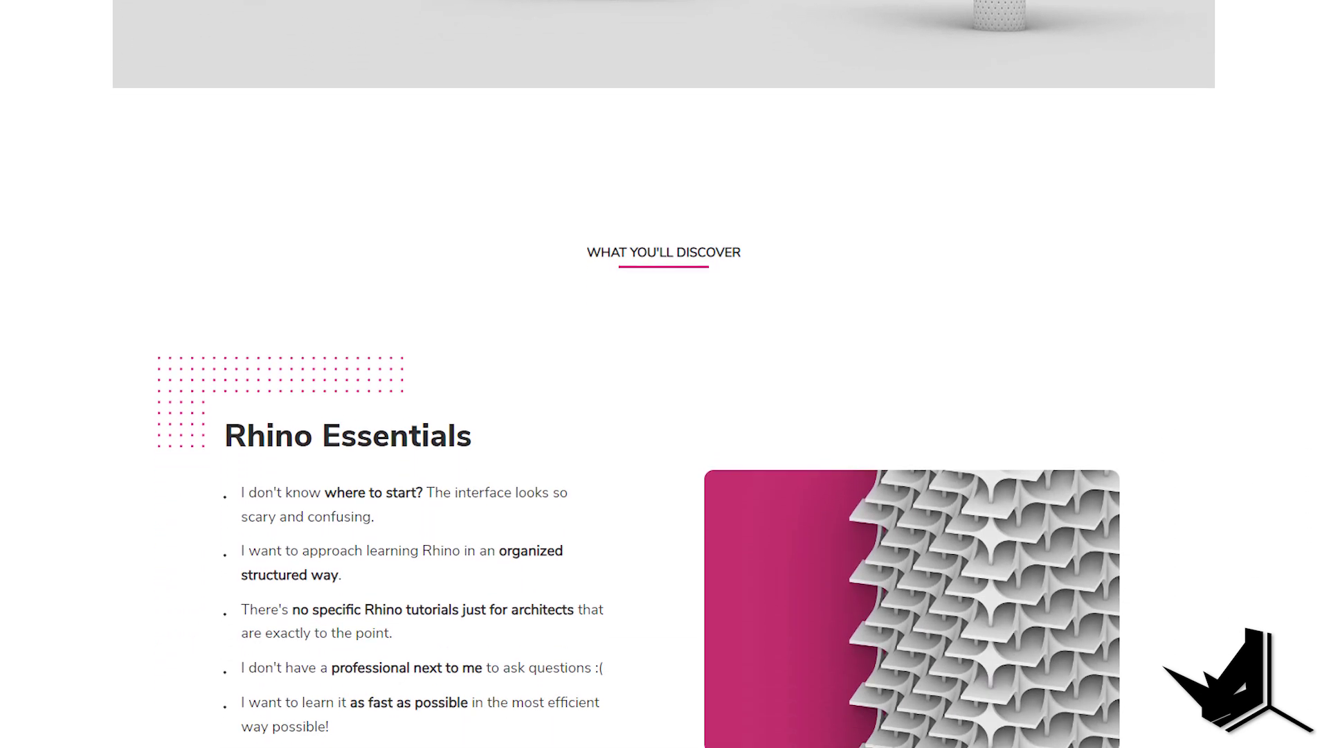
scroll(664, 374, down, 3)
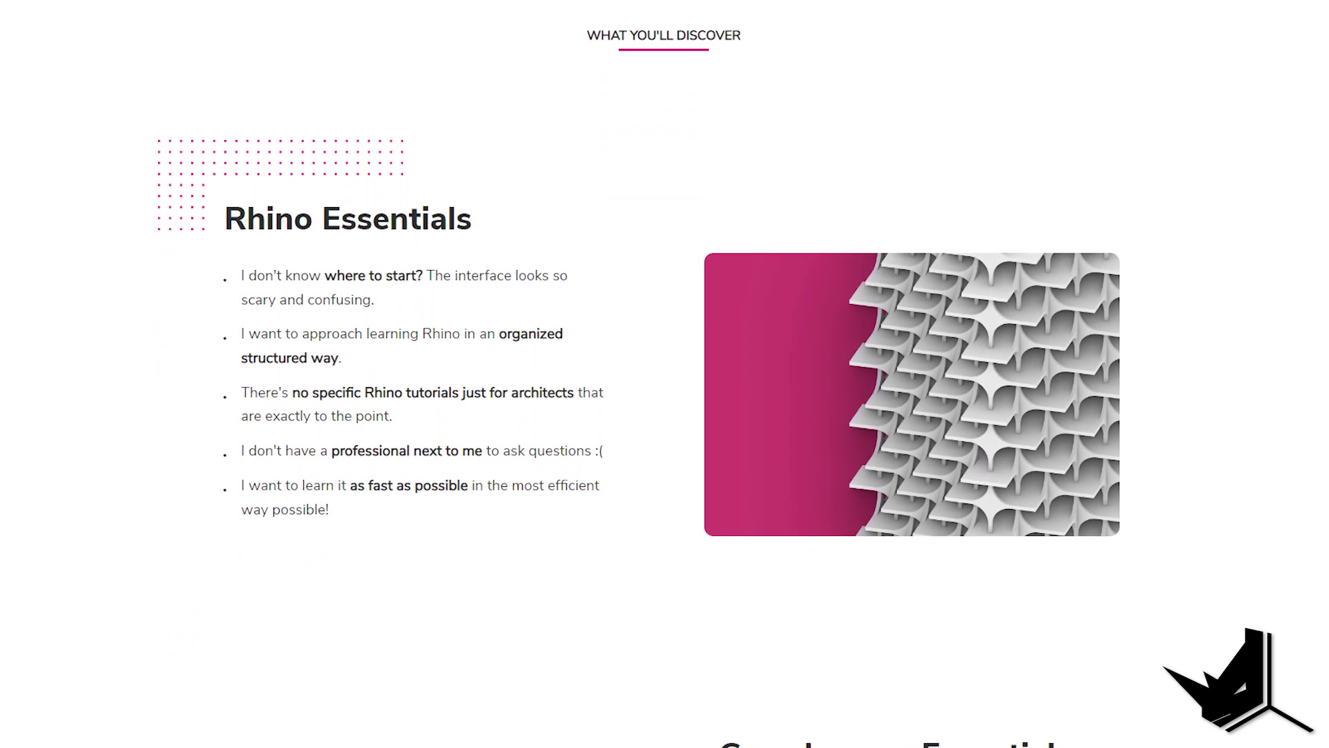